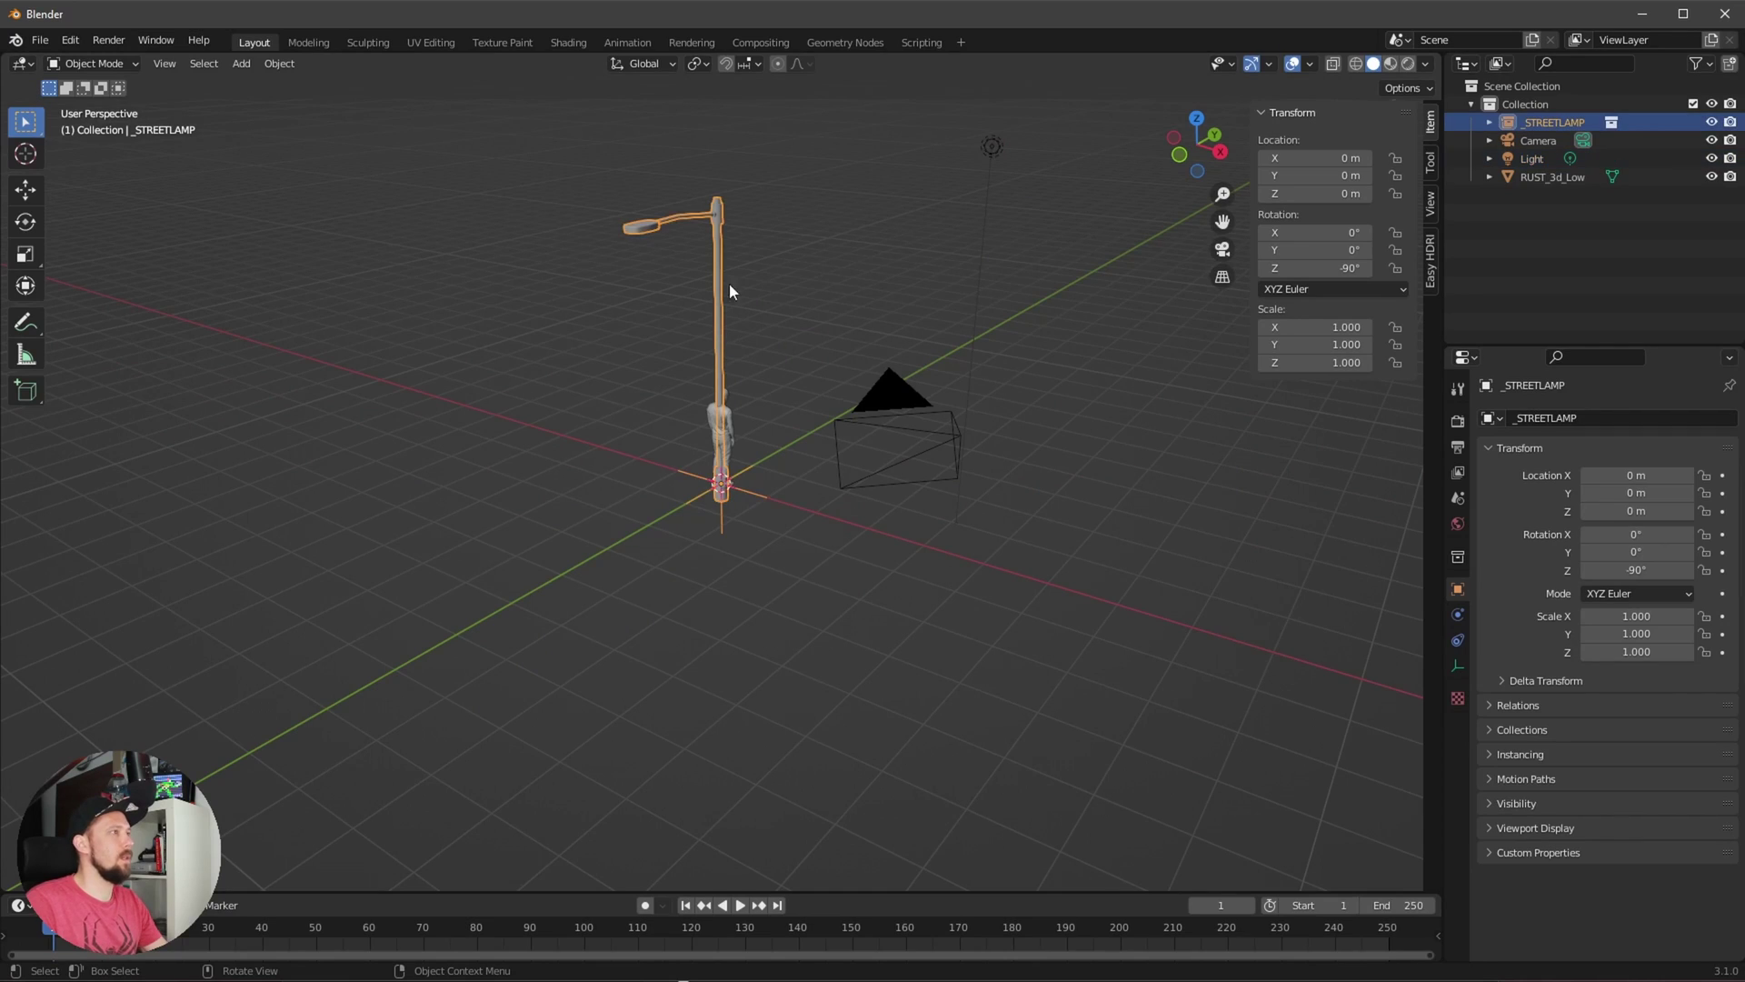
- View the scene through the camera and set the camera's location to X 0 m, Y -10 m and Z 1.5 m
left_click(724, 441)
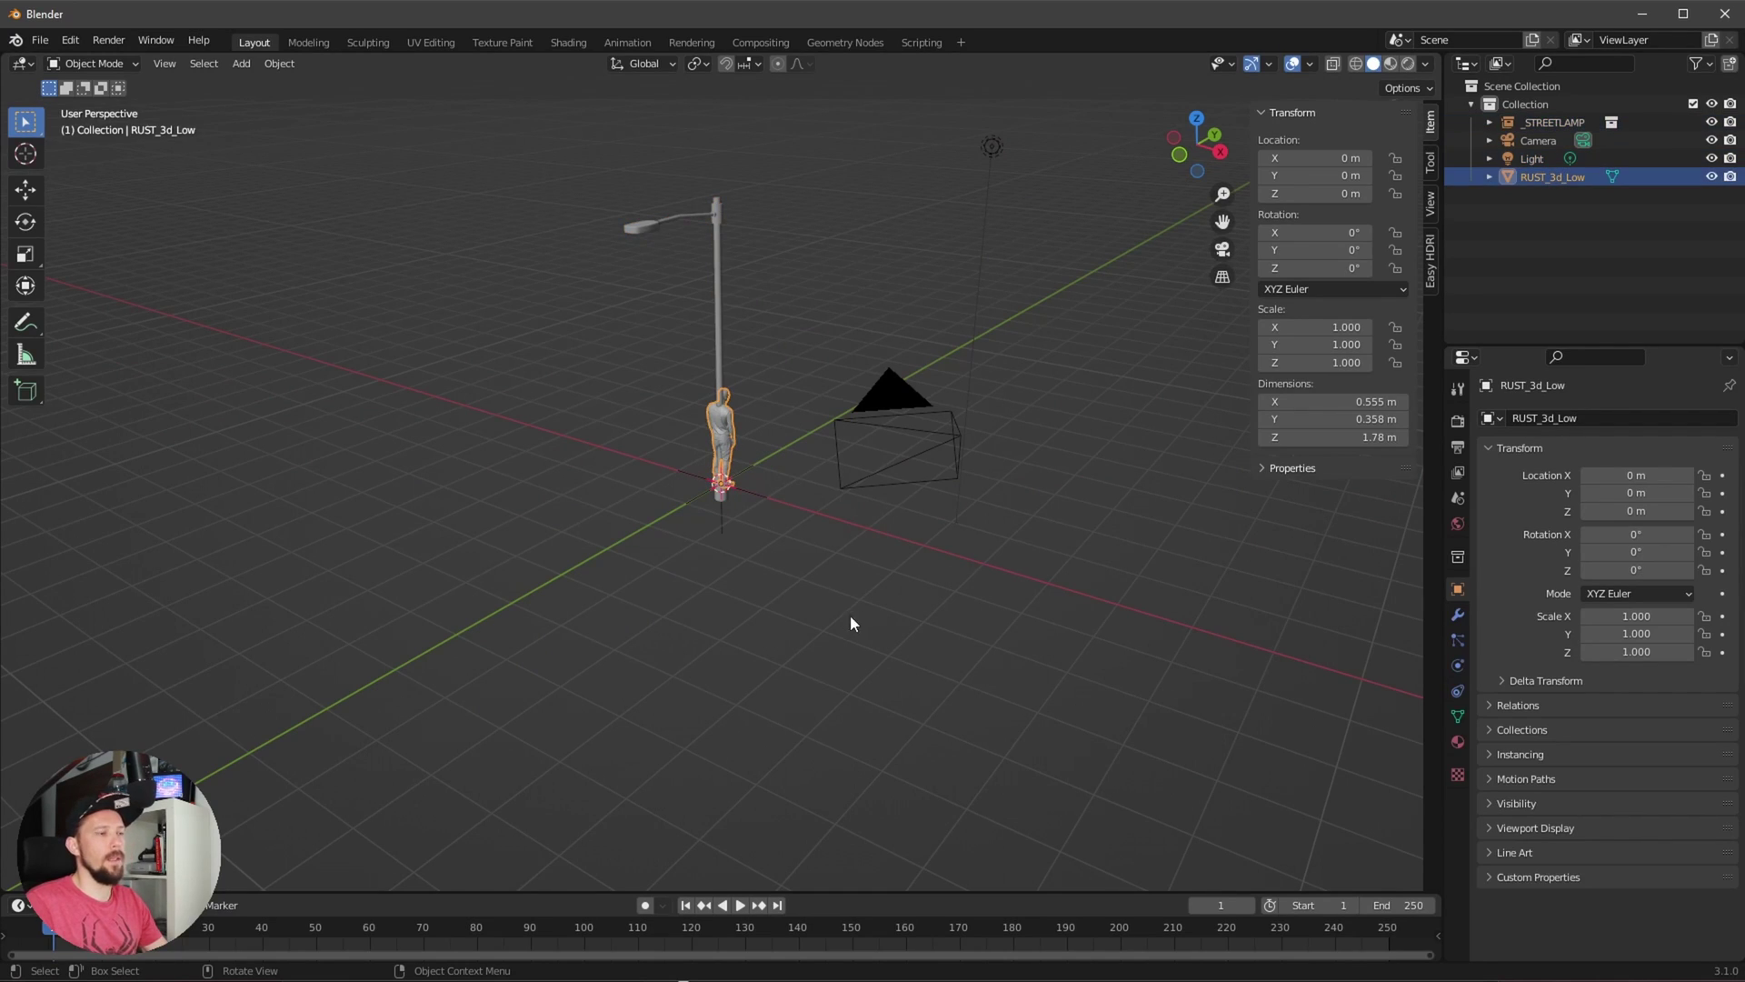
left_click(1538, 142)
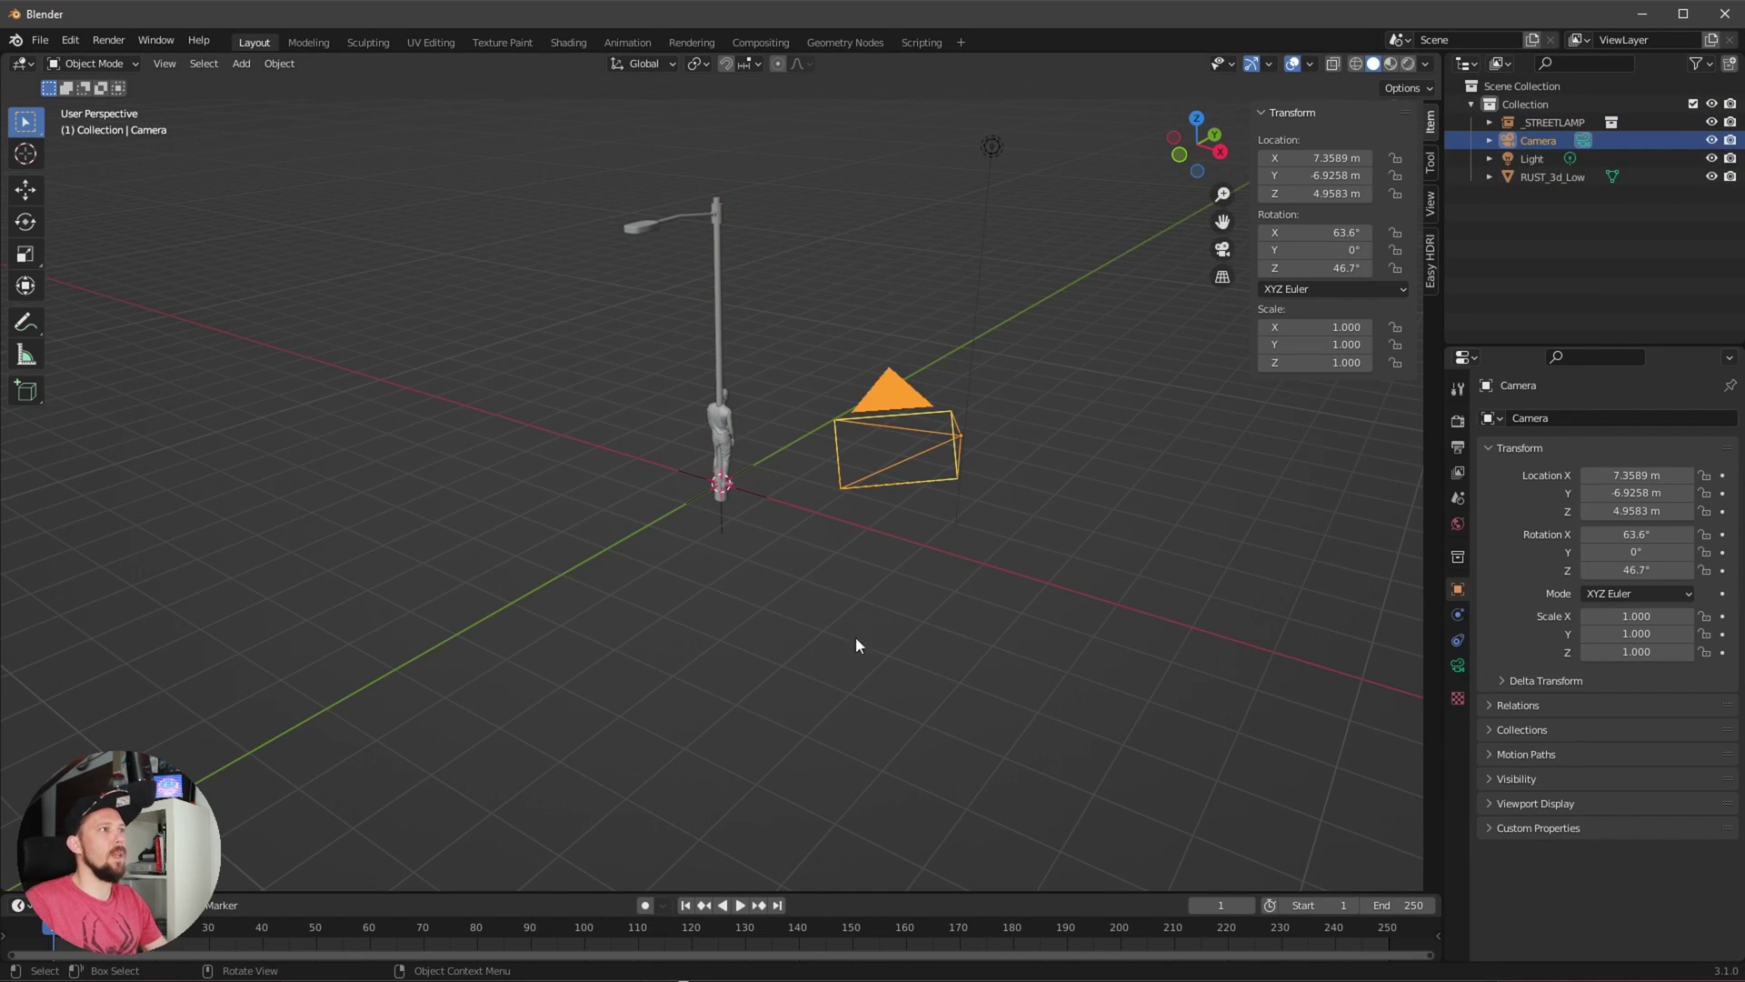
key("KP_0")
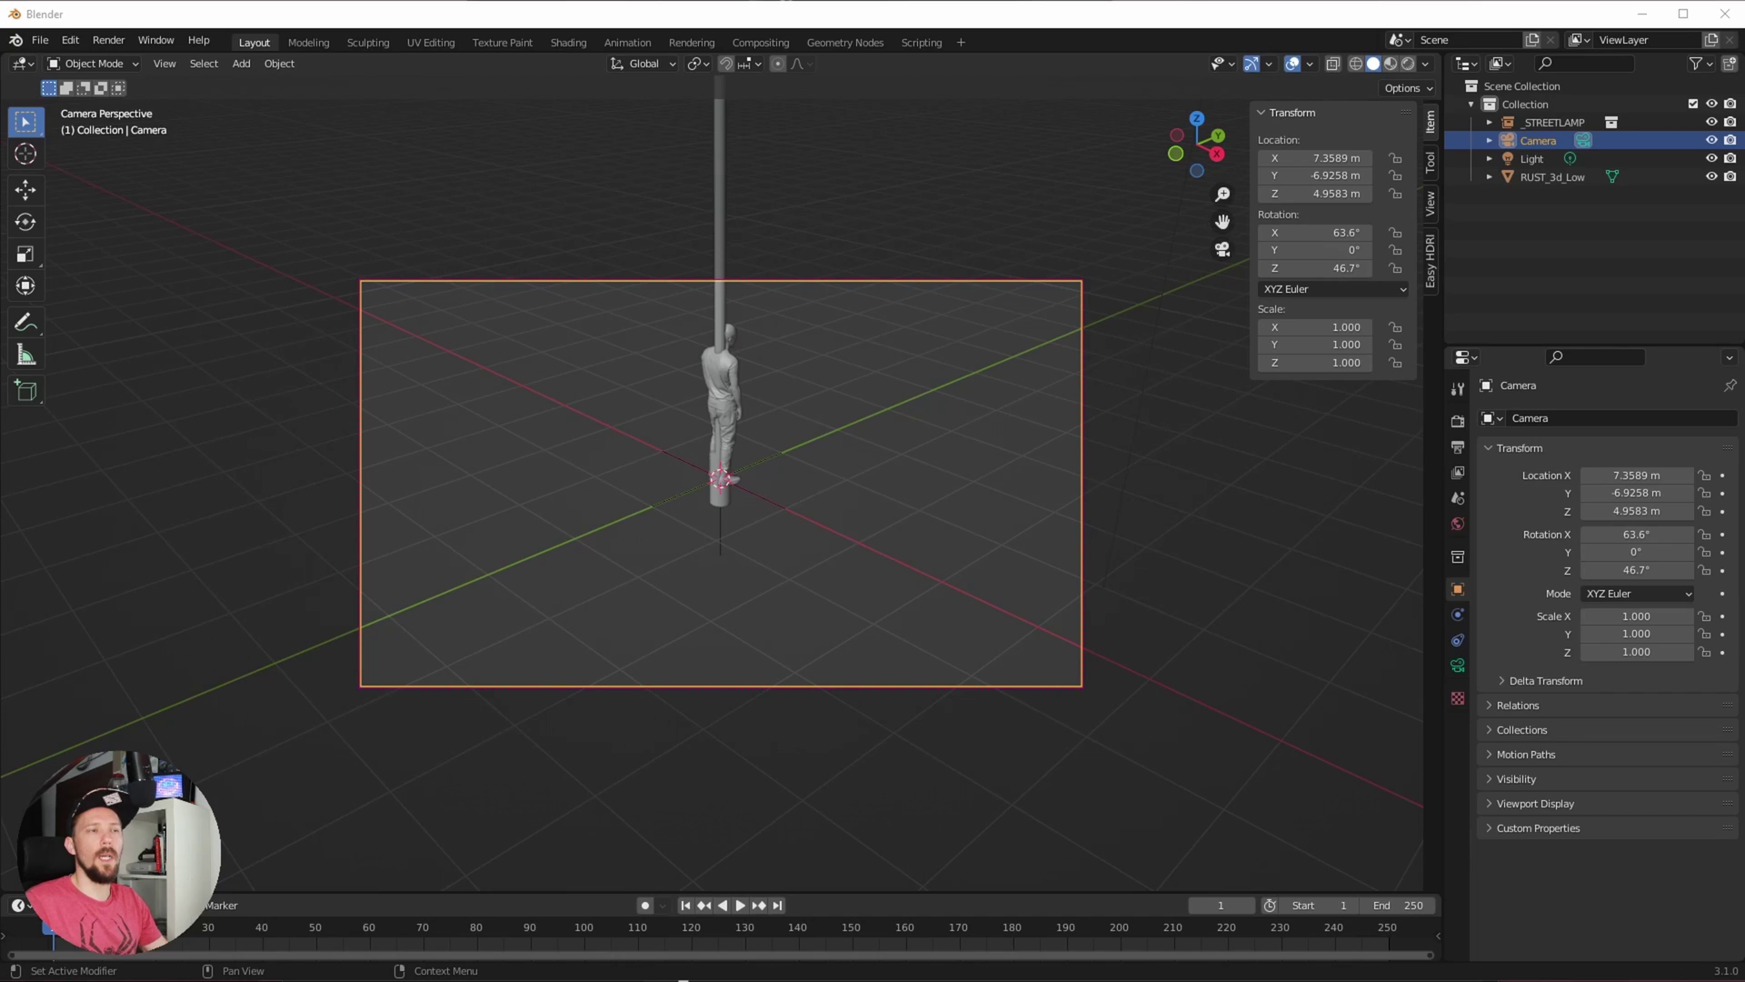
left_click(1332, 153)
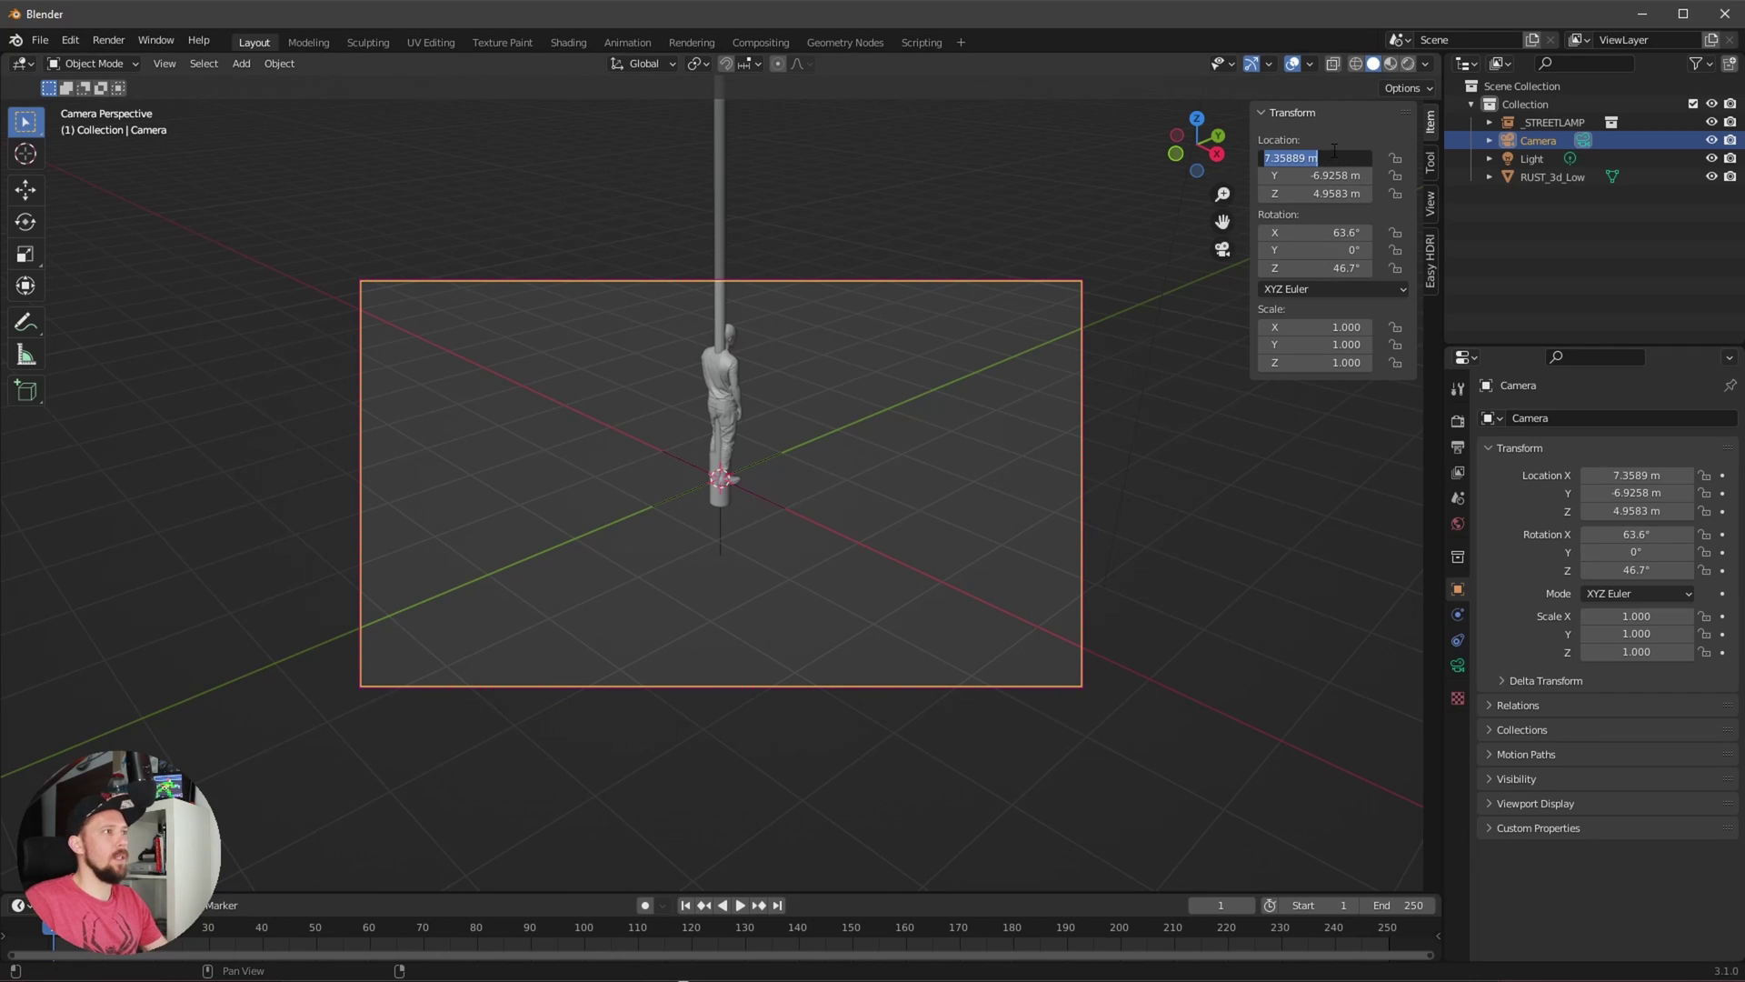
type("0")
key("Tab")
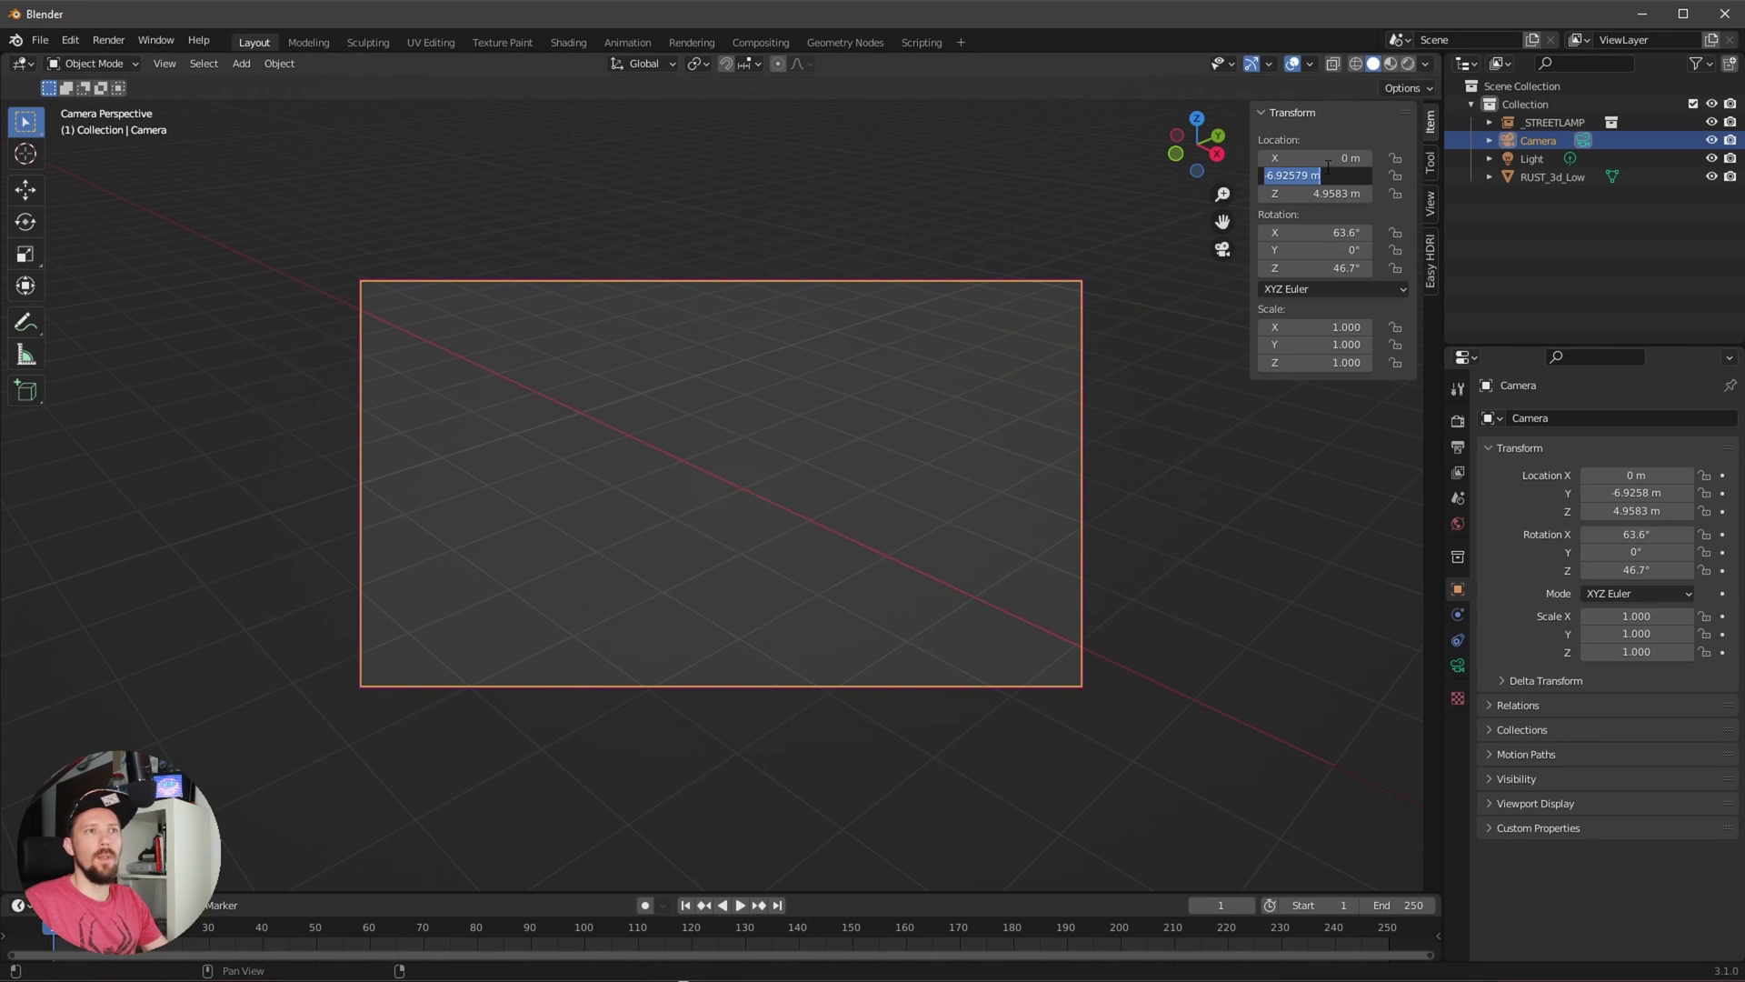
key("BackSpace")
type("-10")
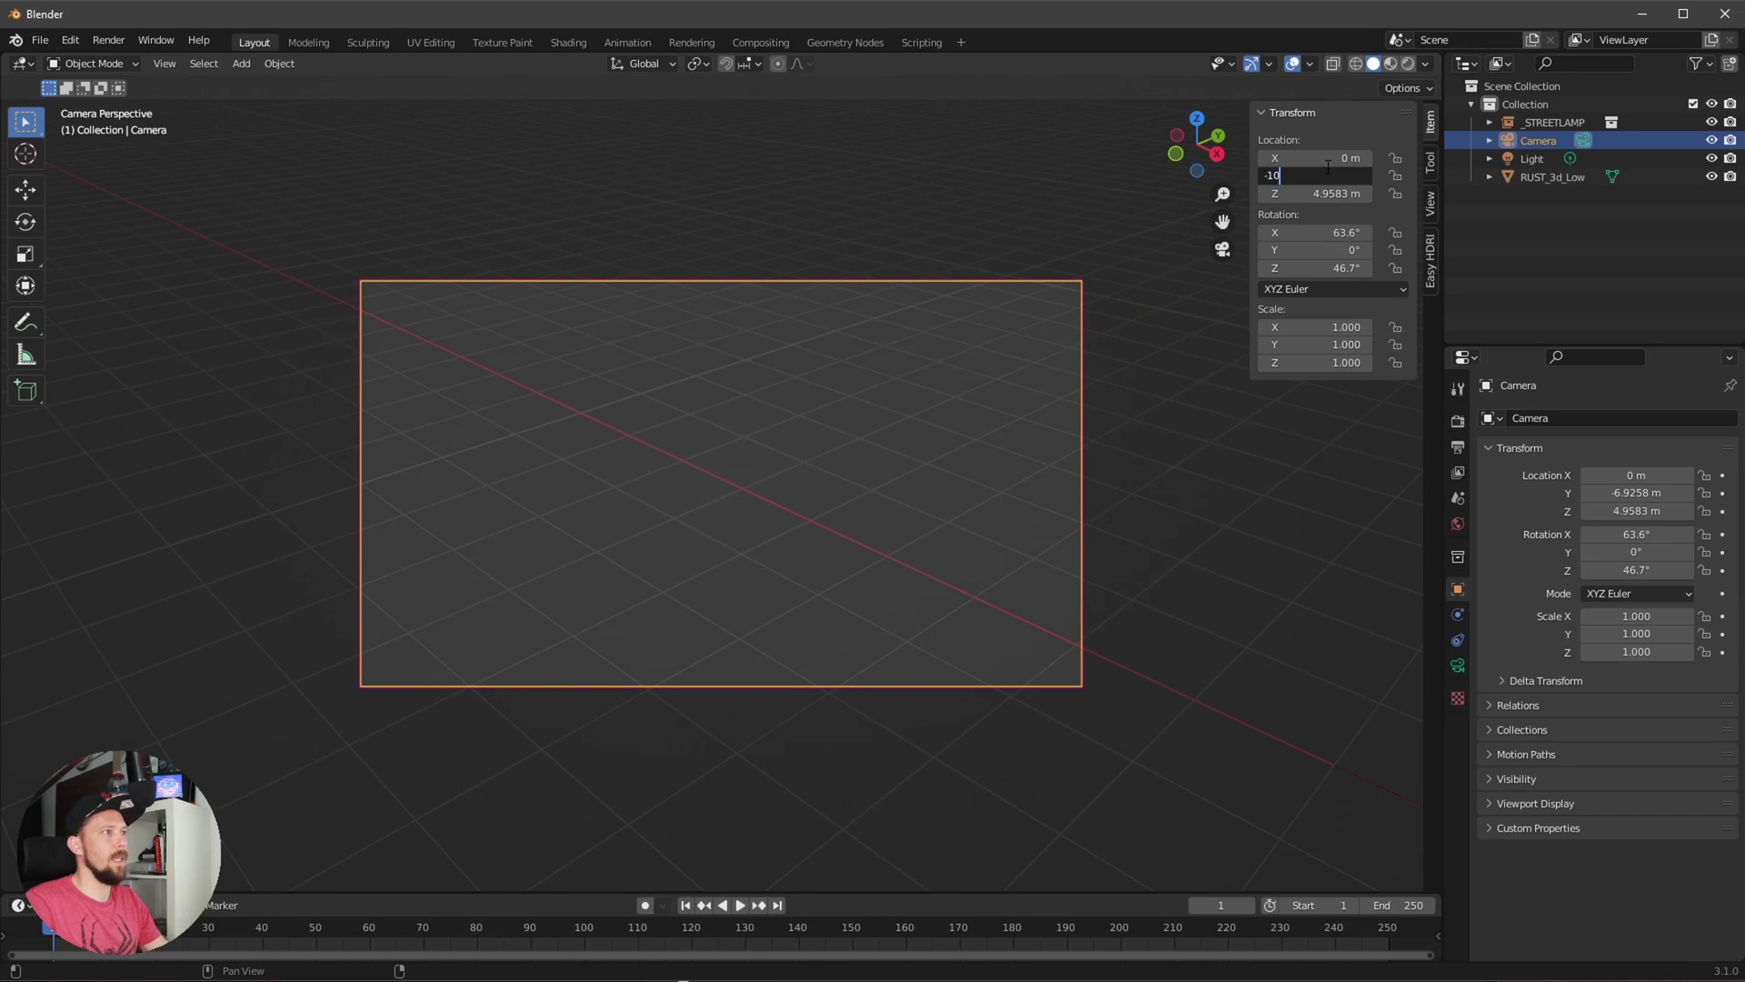
key("Tab")
type("1.5")
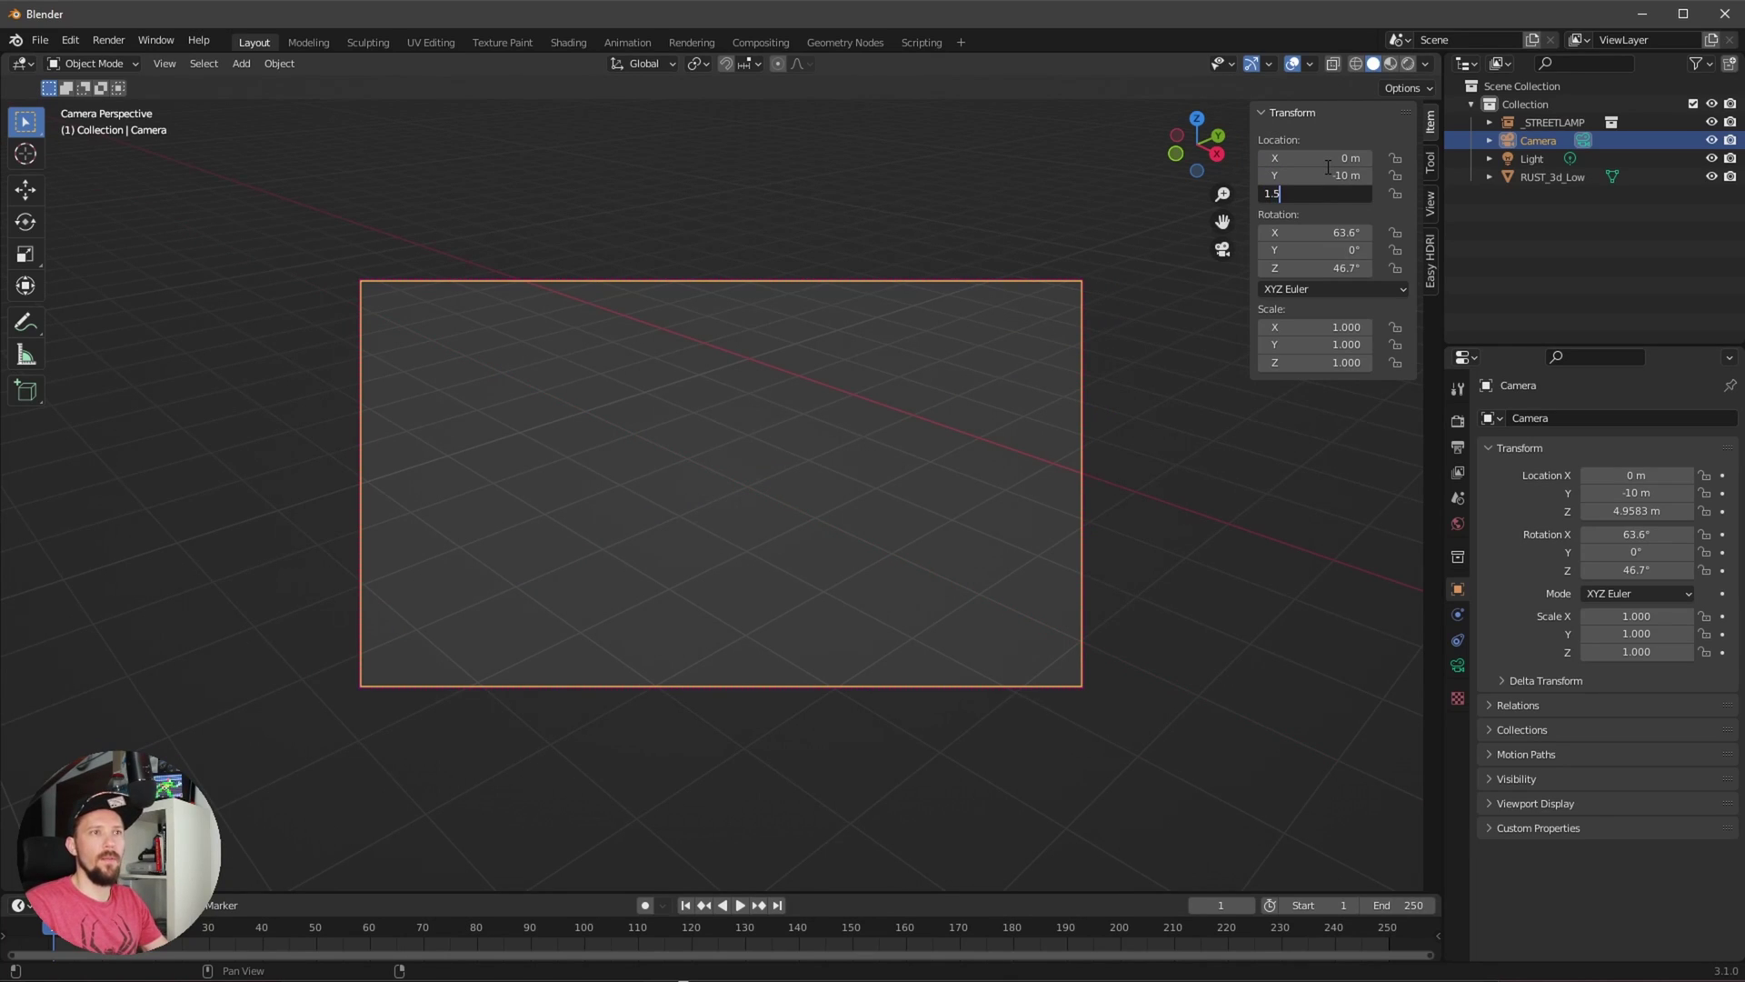
- Set the camera's rotation to 103° on X and 0° on Z
key("Tab")
type("103")
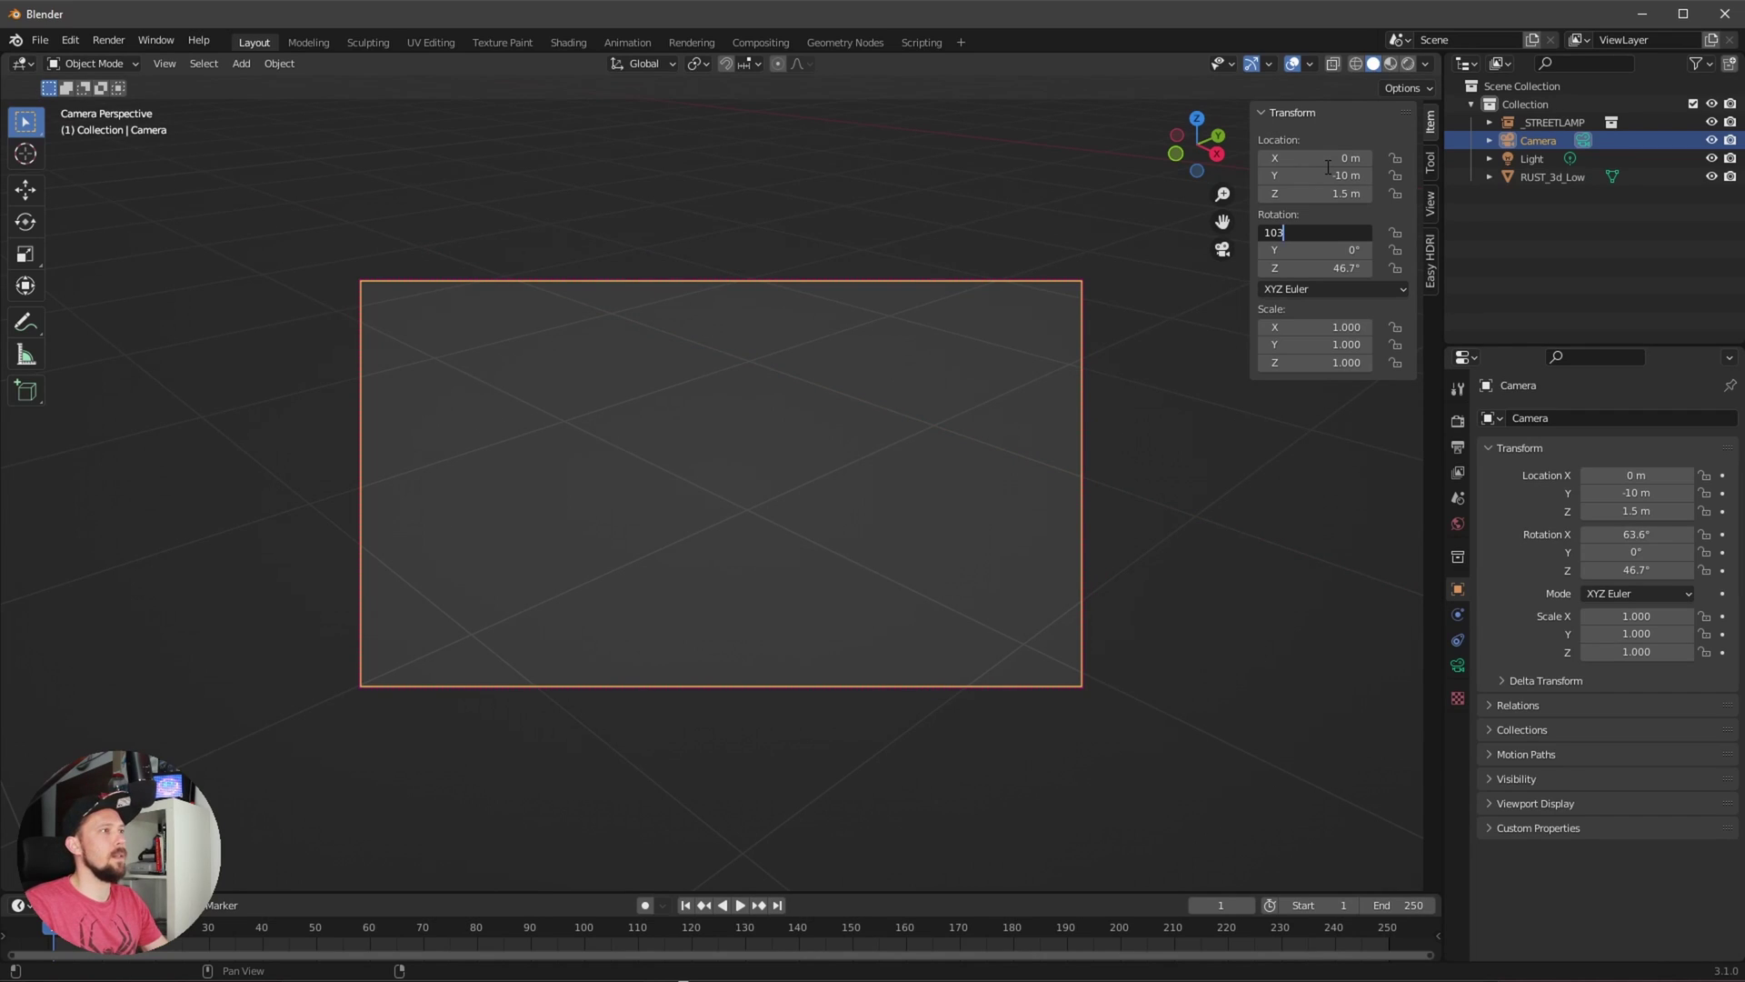
key("Tab")
key("Tab")
type("0")
key("Return")
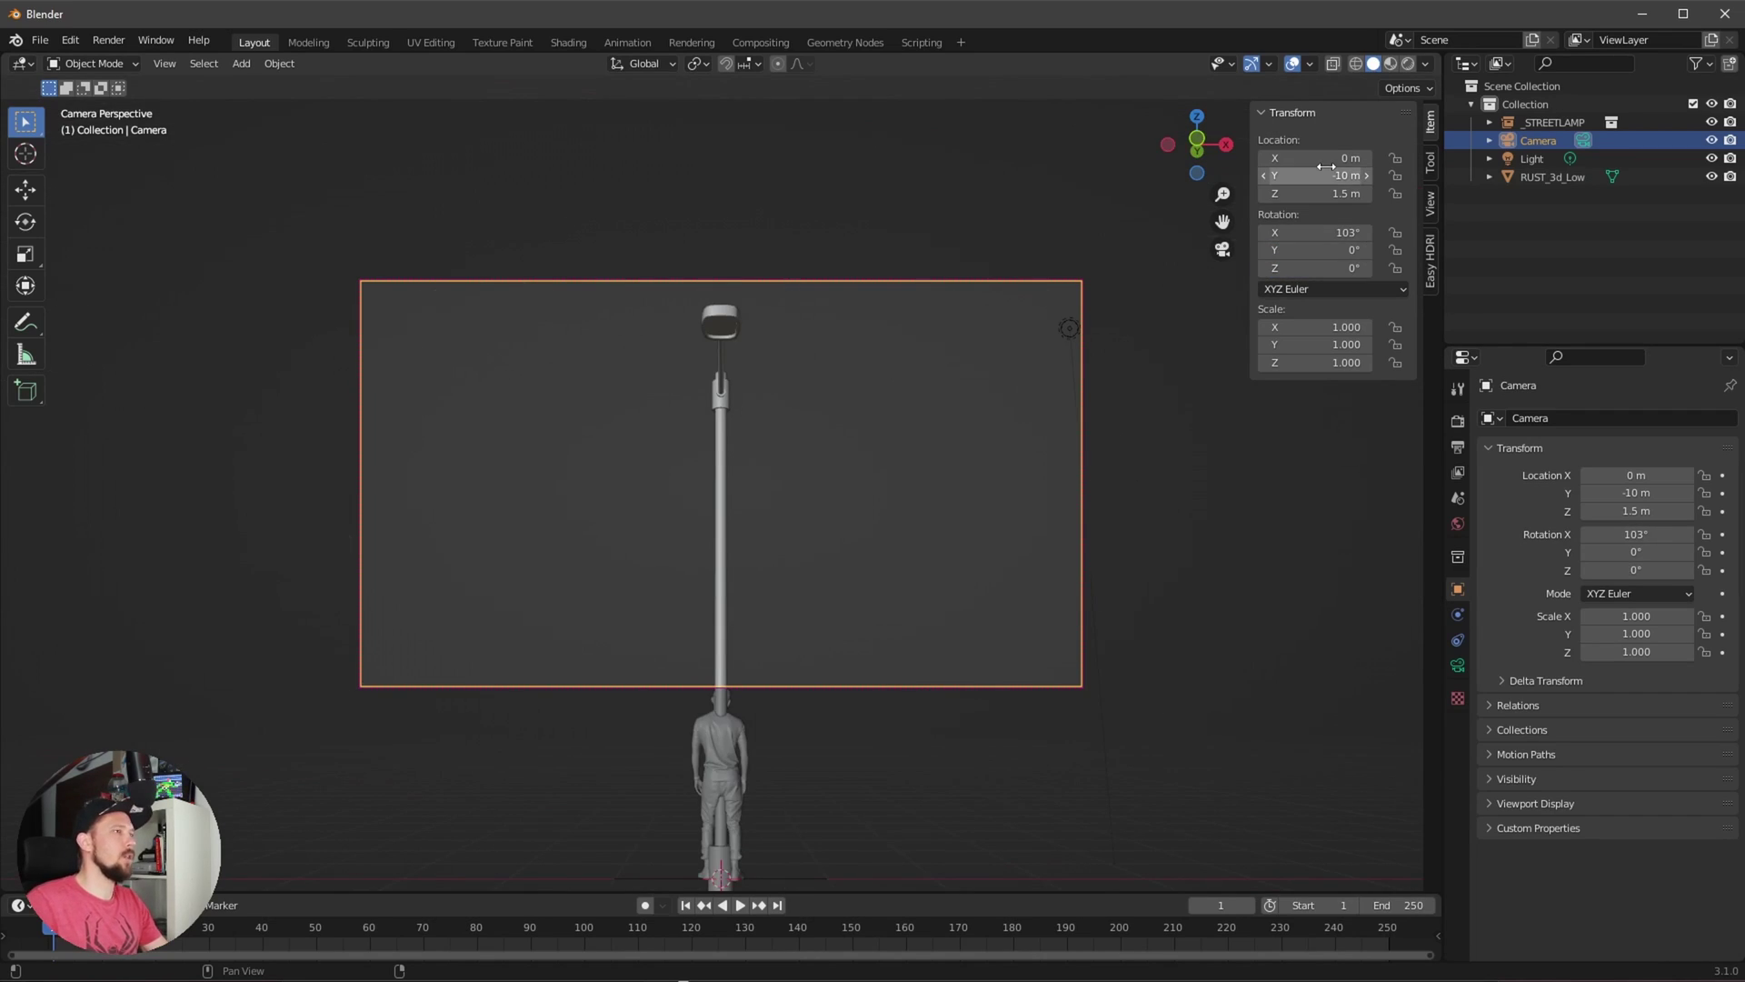
- Set the camera's focal length to 25 mm and deselect it
left_click(1458, 665)
left_click(1641, 506)
type("25")
key("Return")
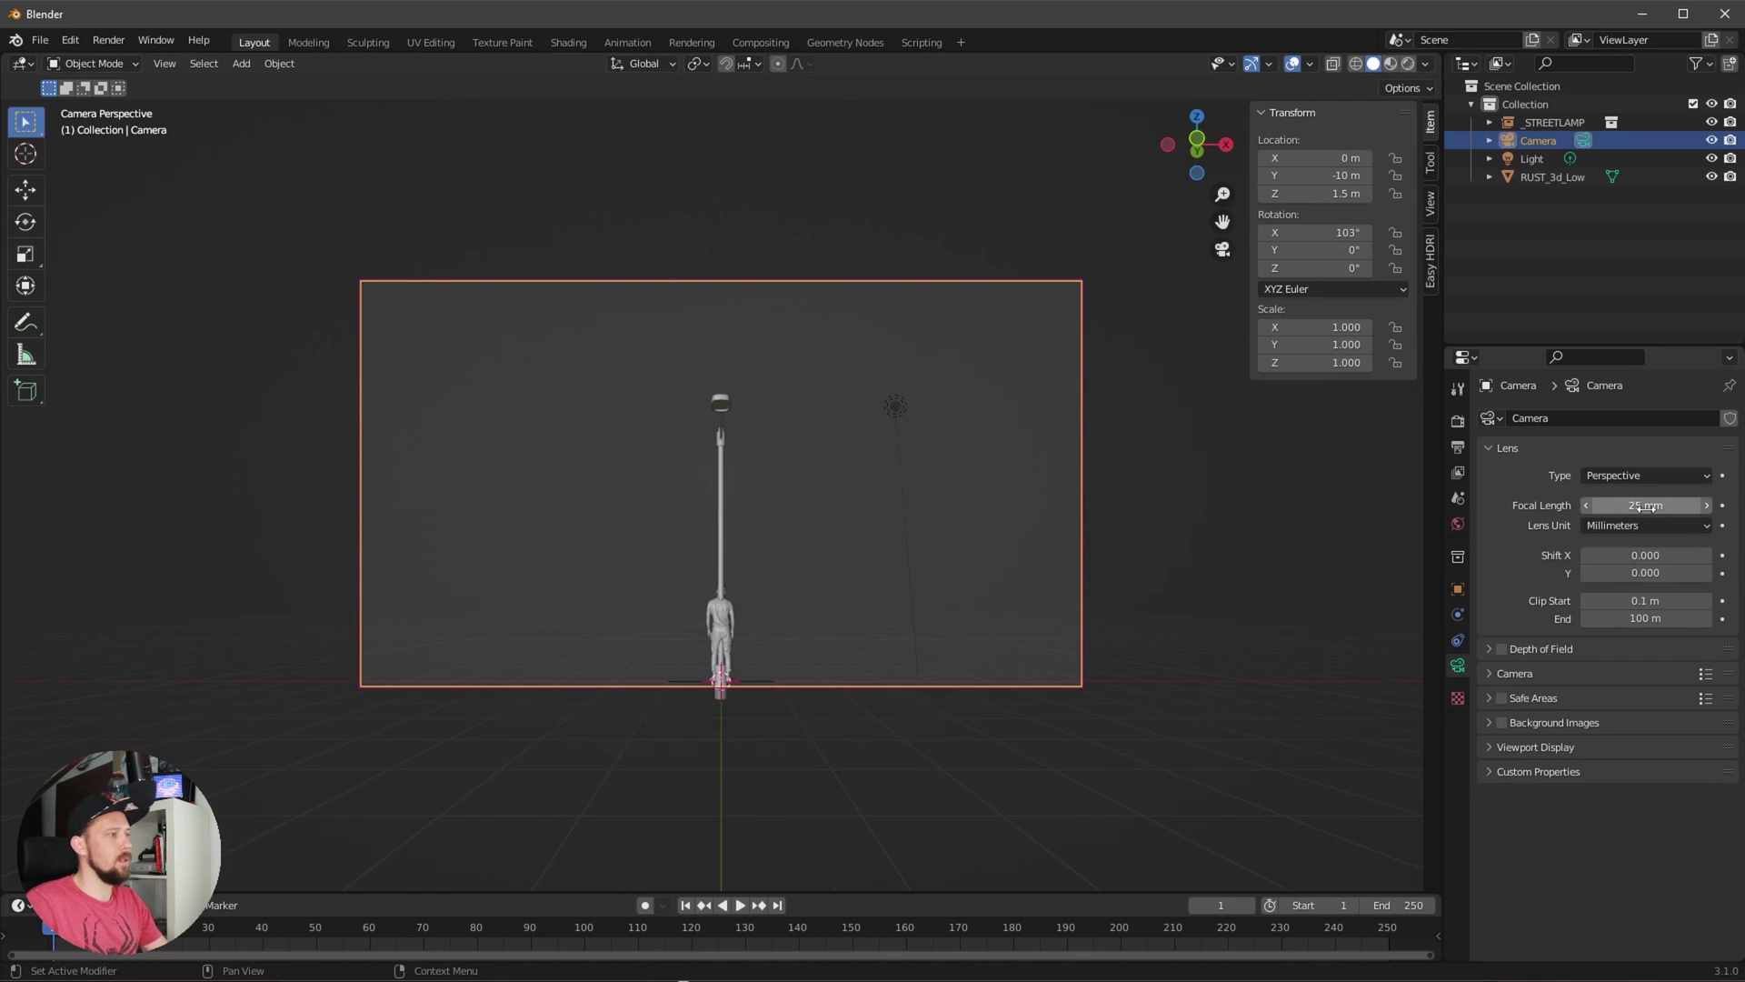
scroll(1147, 647, "up", 2)
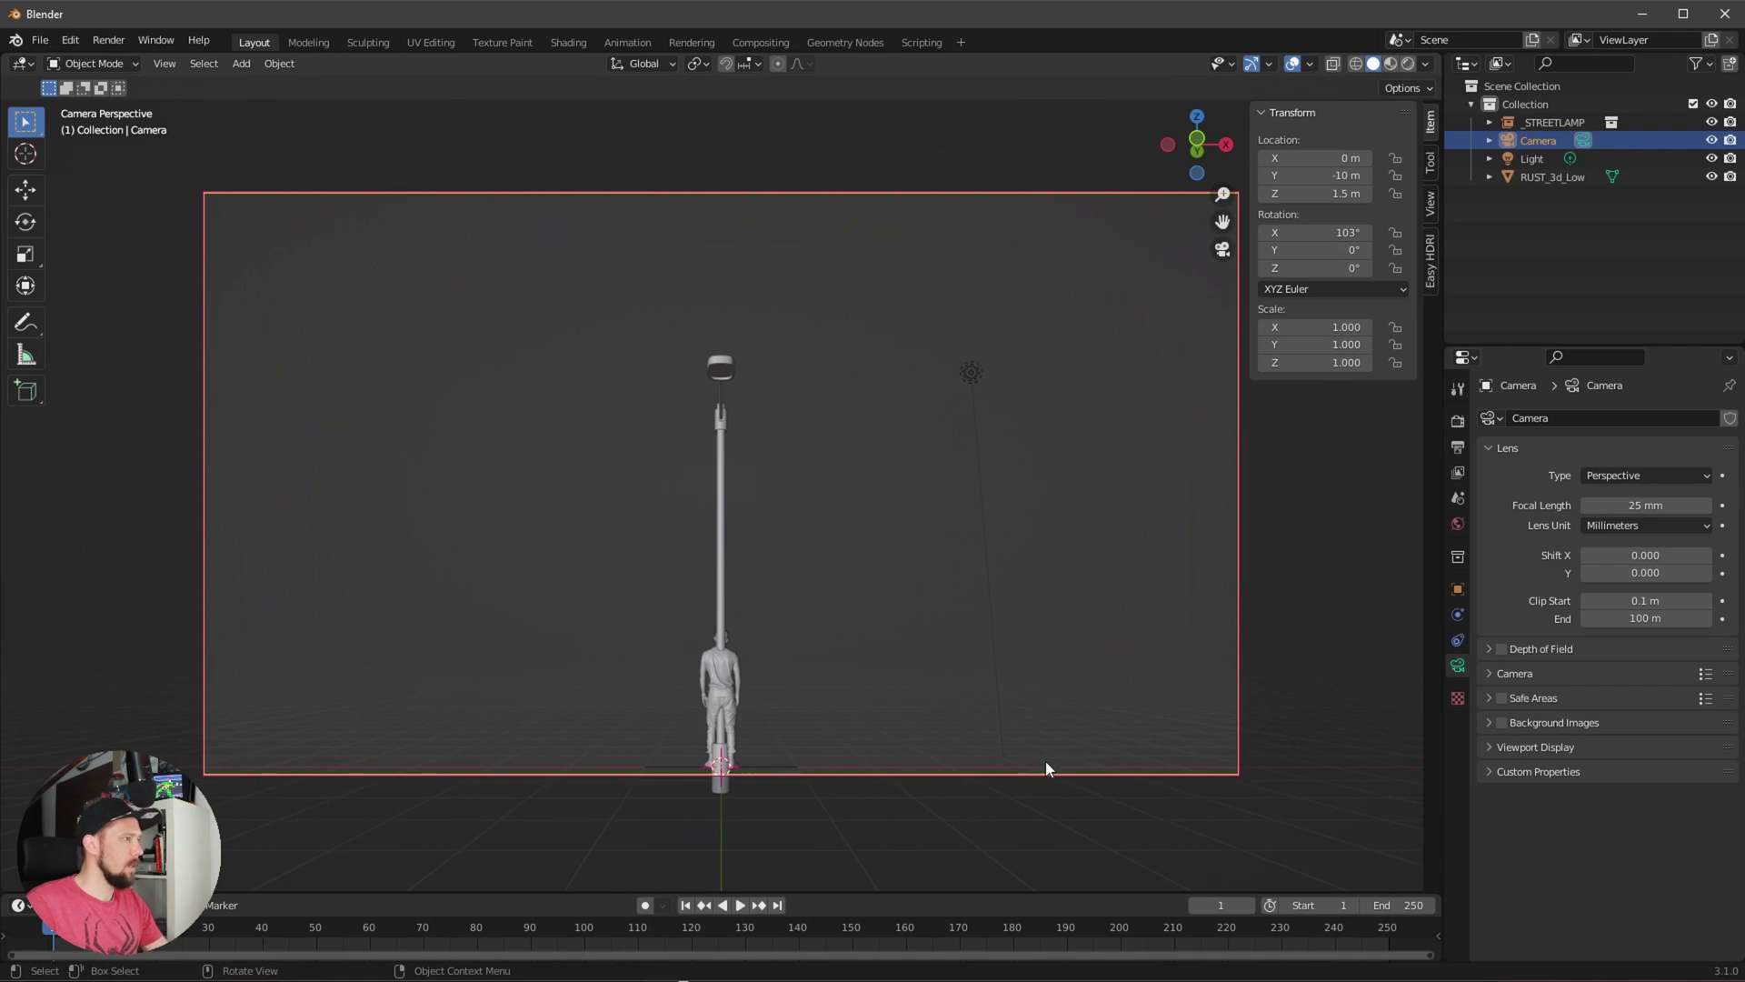
left_click(1052, 823)
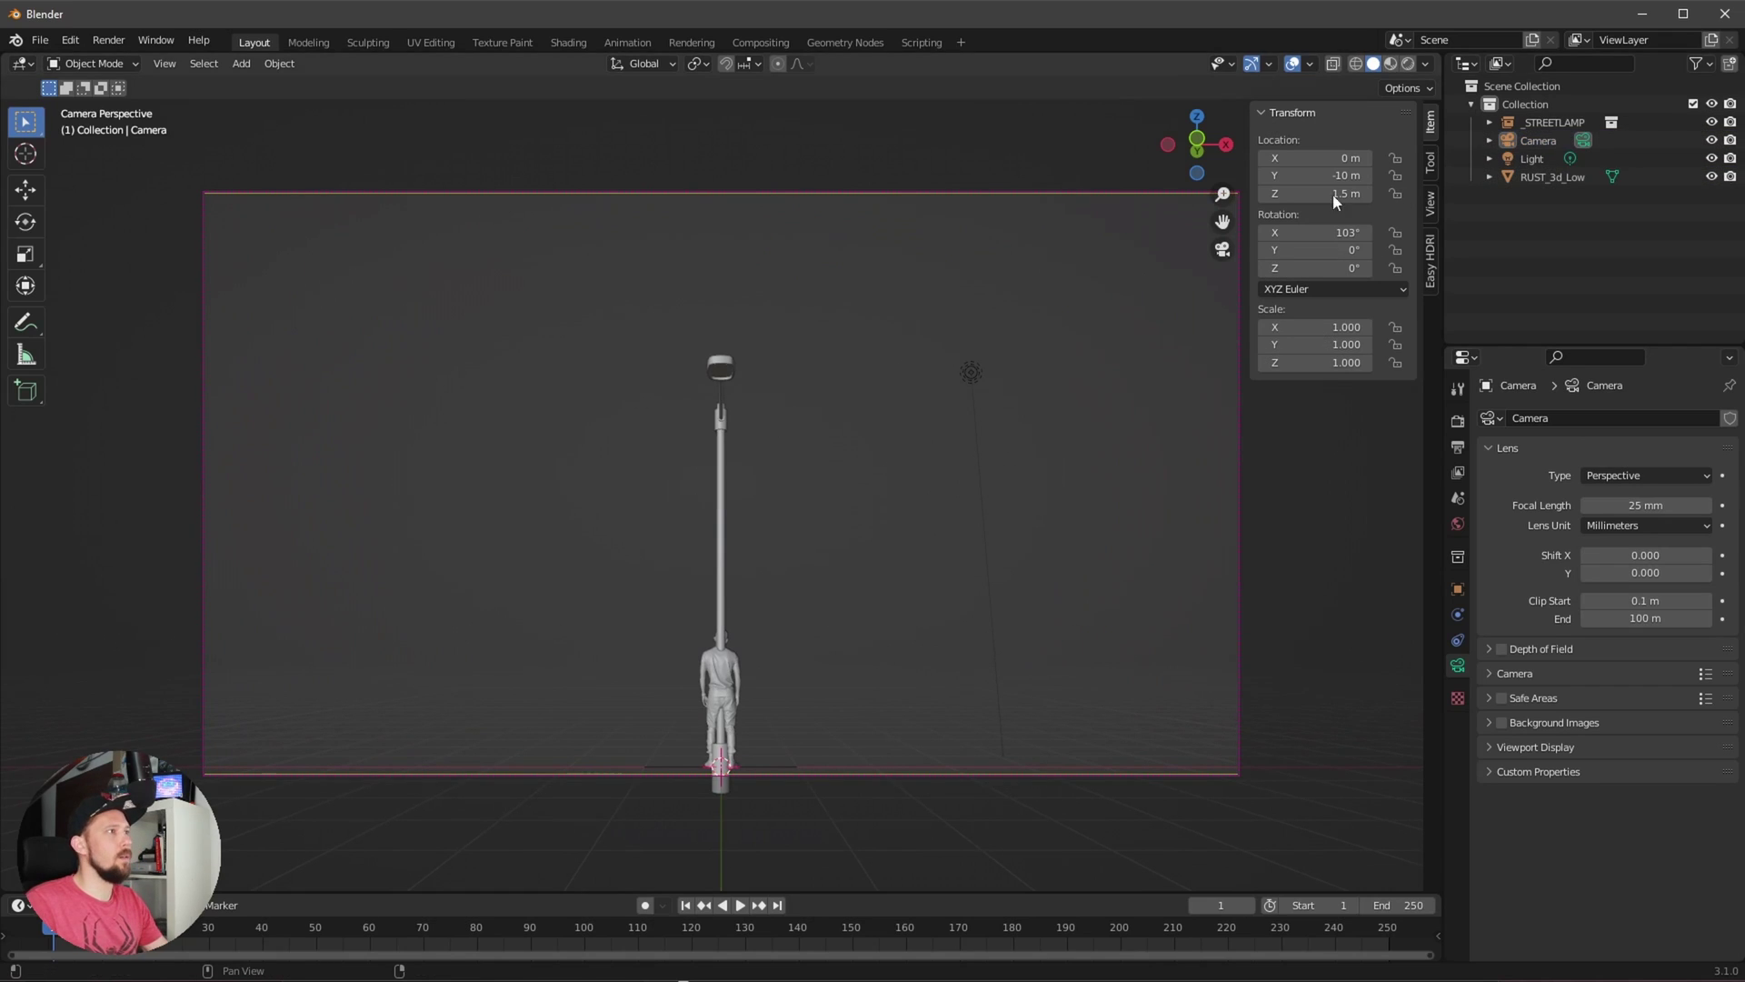
- Hide the viewport overlays and add a cube mesh to the scene
left_click(1298, 65)
key("shift+a")
mouse_move(1009, 609)
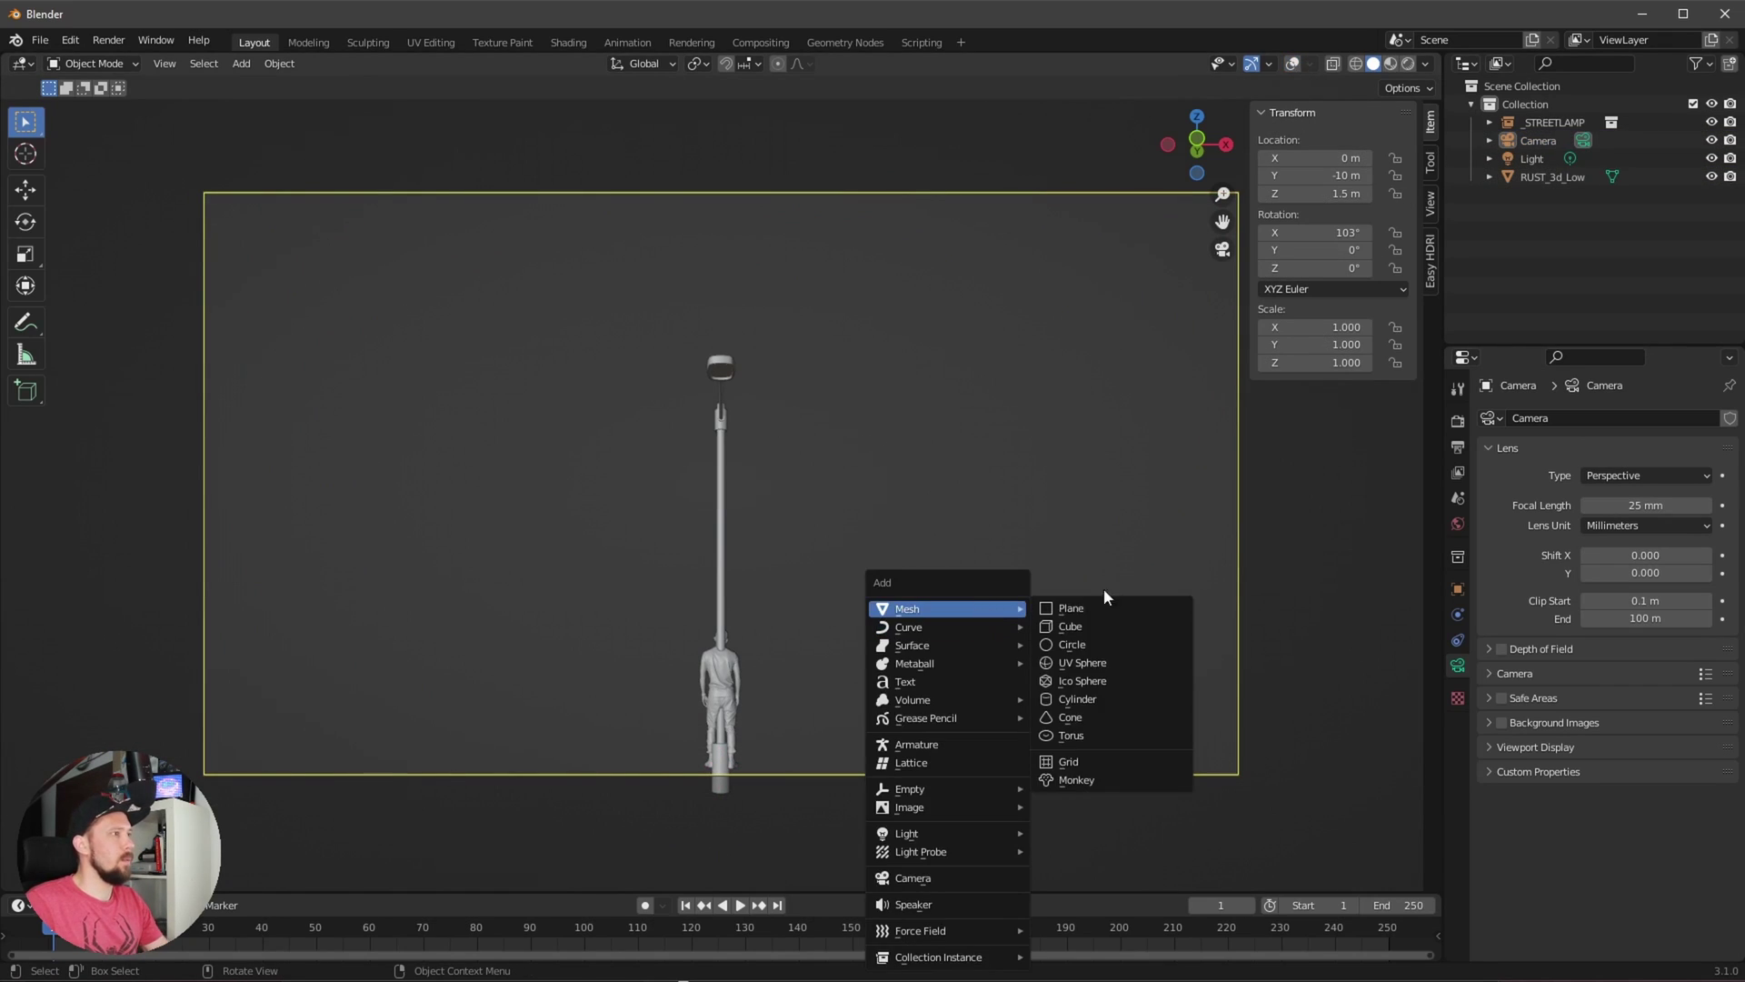
left_click(1110, 627)
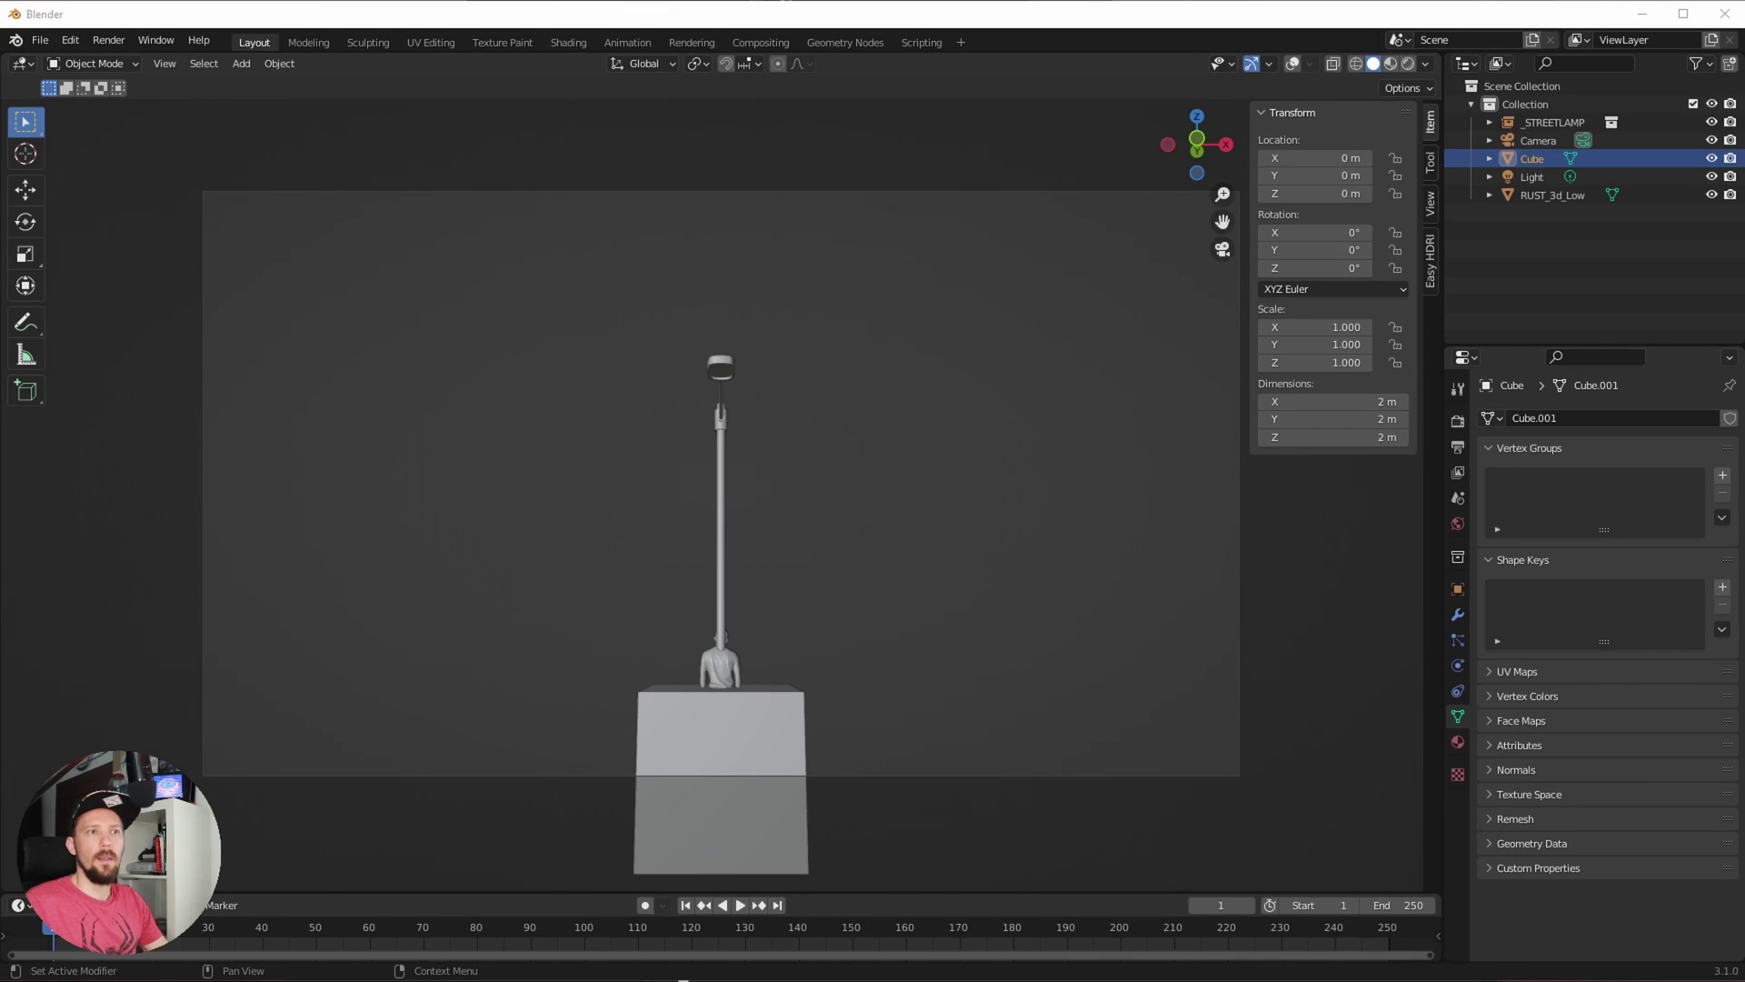
- Lower the cube to Z -1 m and set its X dimension to 20 m as the ground under the figure
left_click(1327, 193)
type("-1")
key("Return")
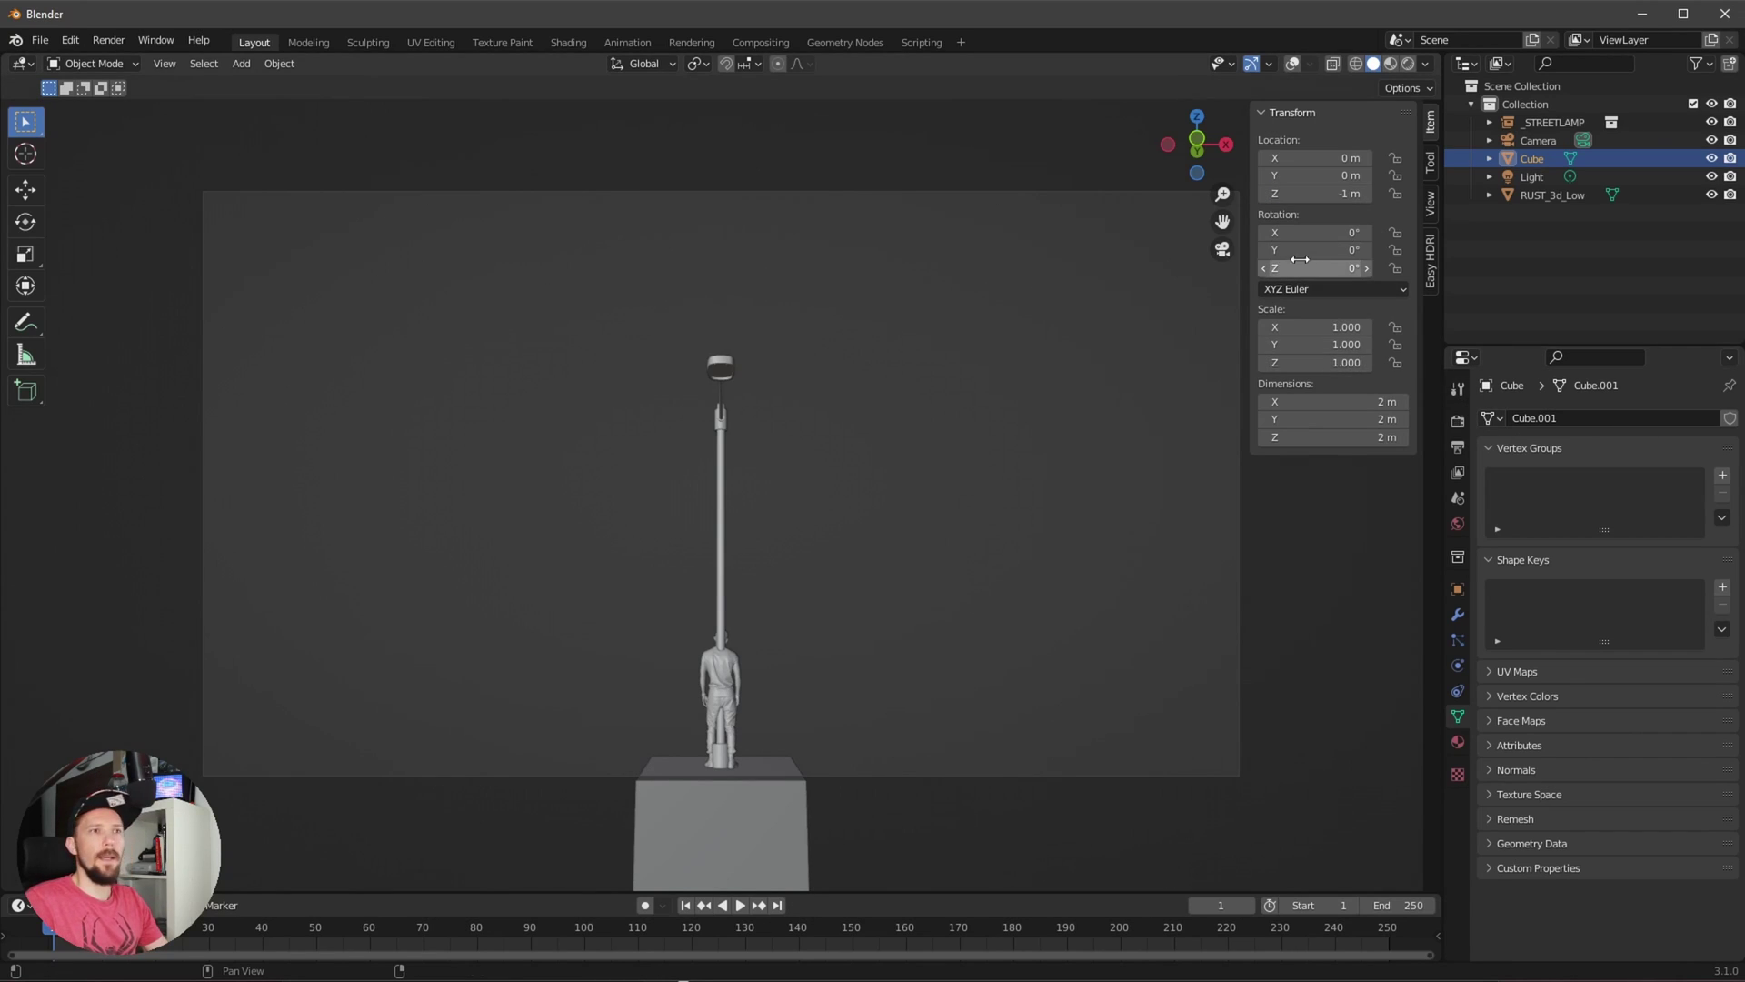
left_click(1376, 403)
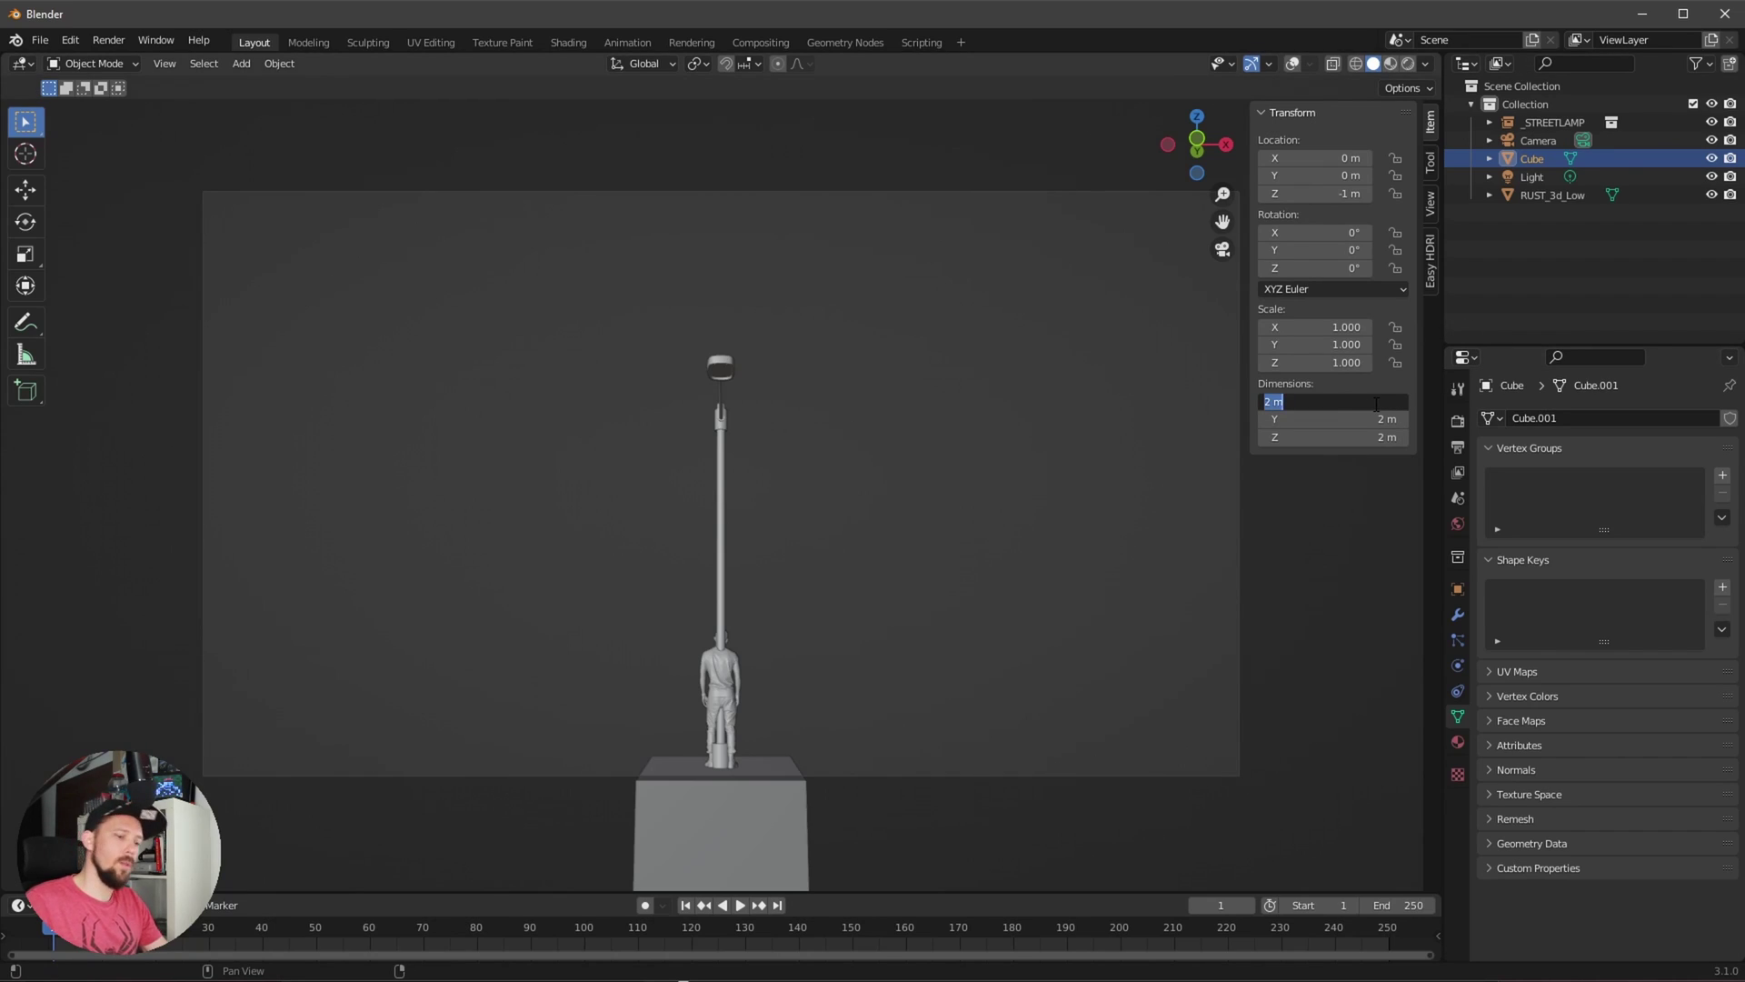
type("20")
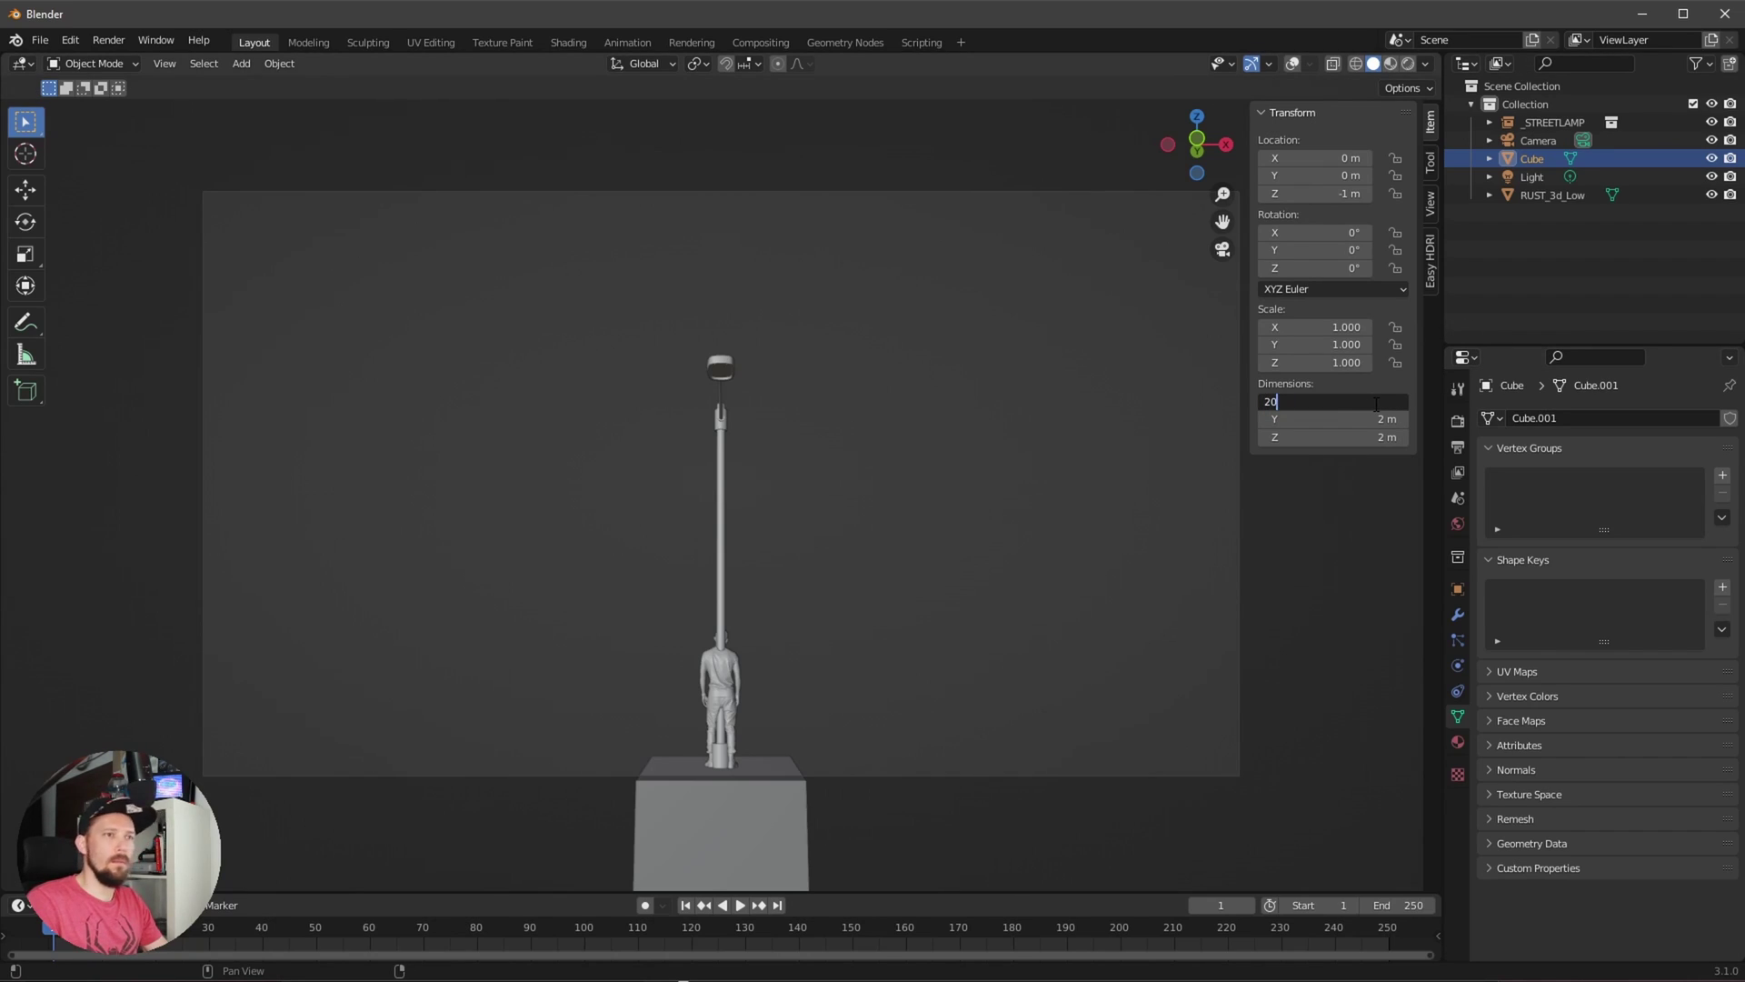
key("Return")
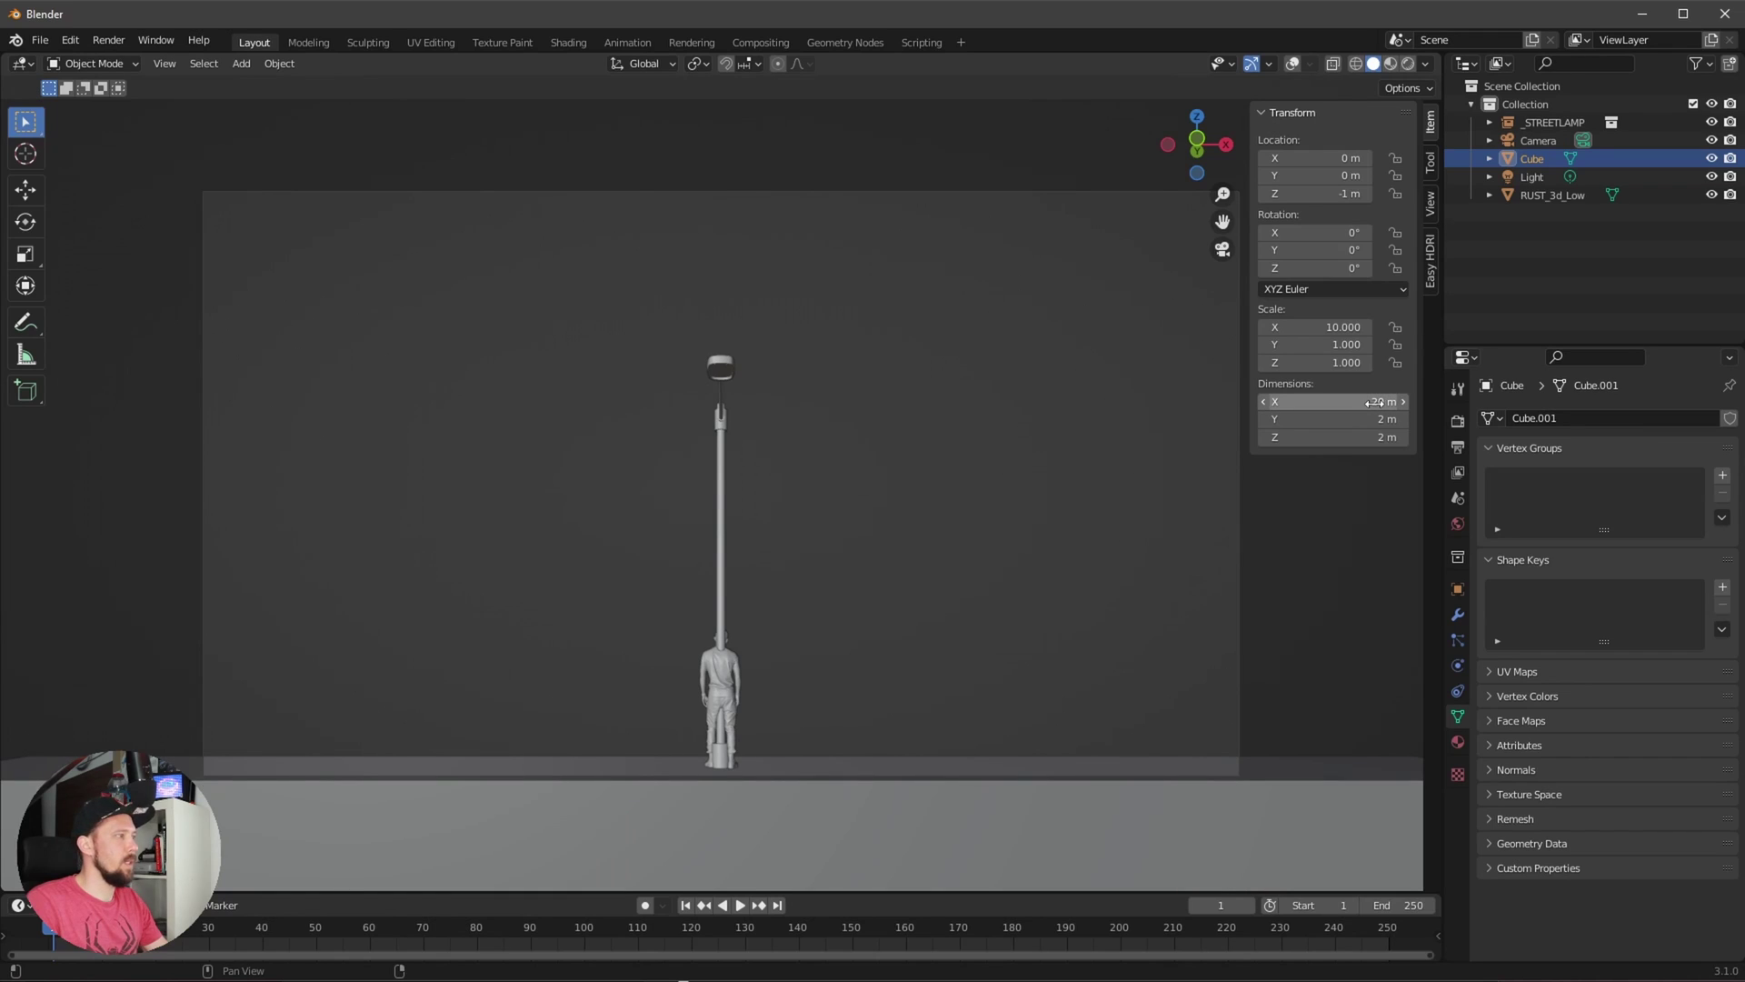
left_click(971, 538)
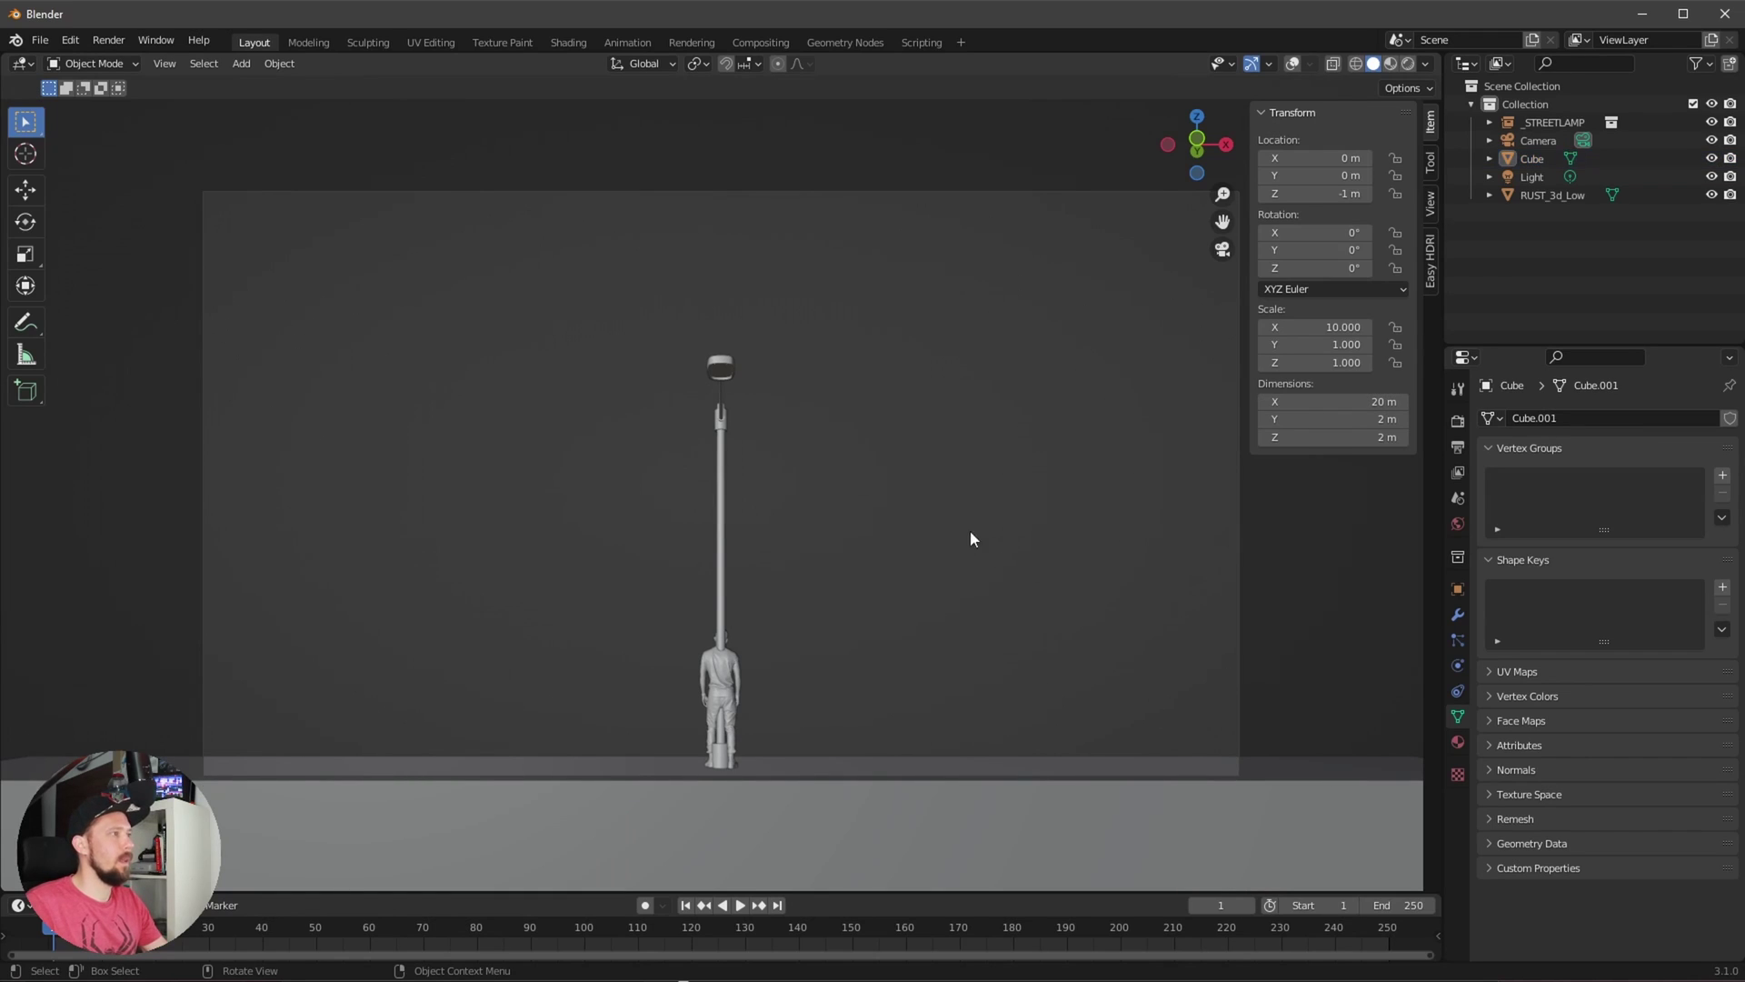
- Switch the viewport to Material Preview shading and set the street lamp's X location to 4.5 m
left_click(724, 533)
key("z")
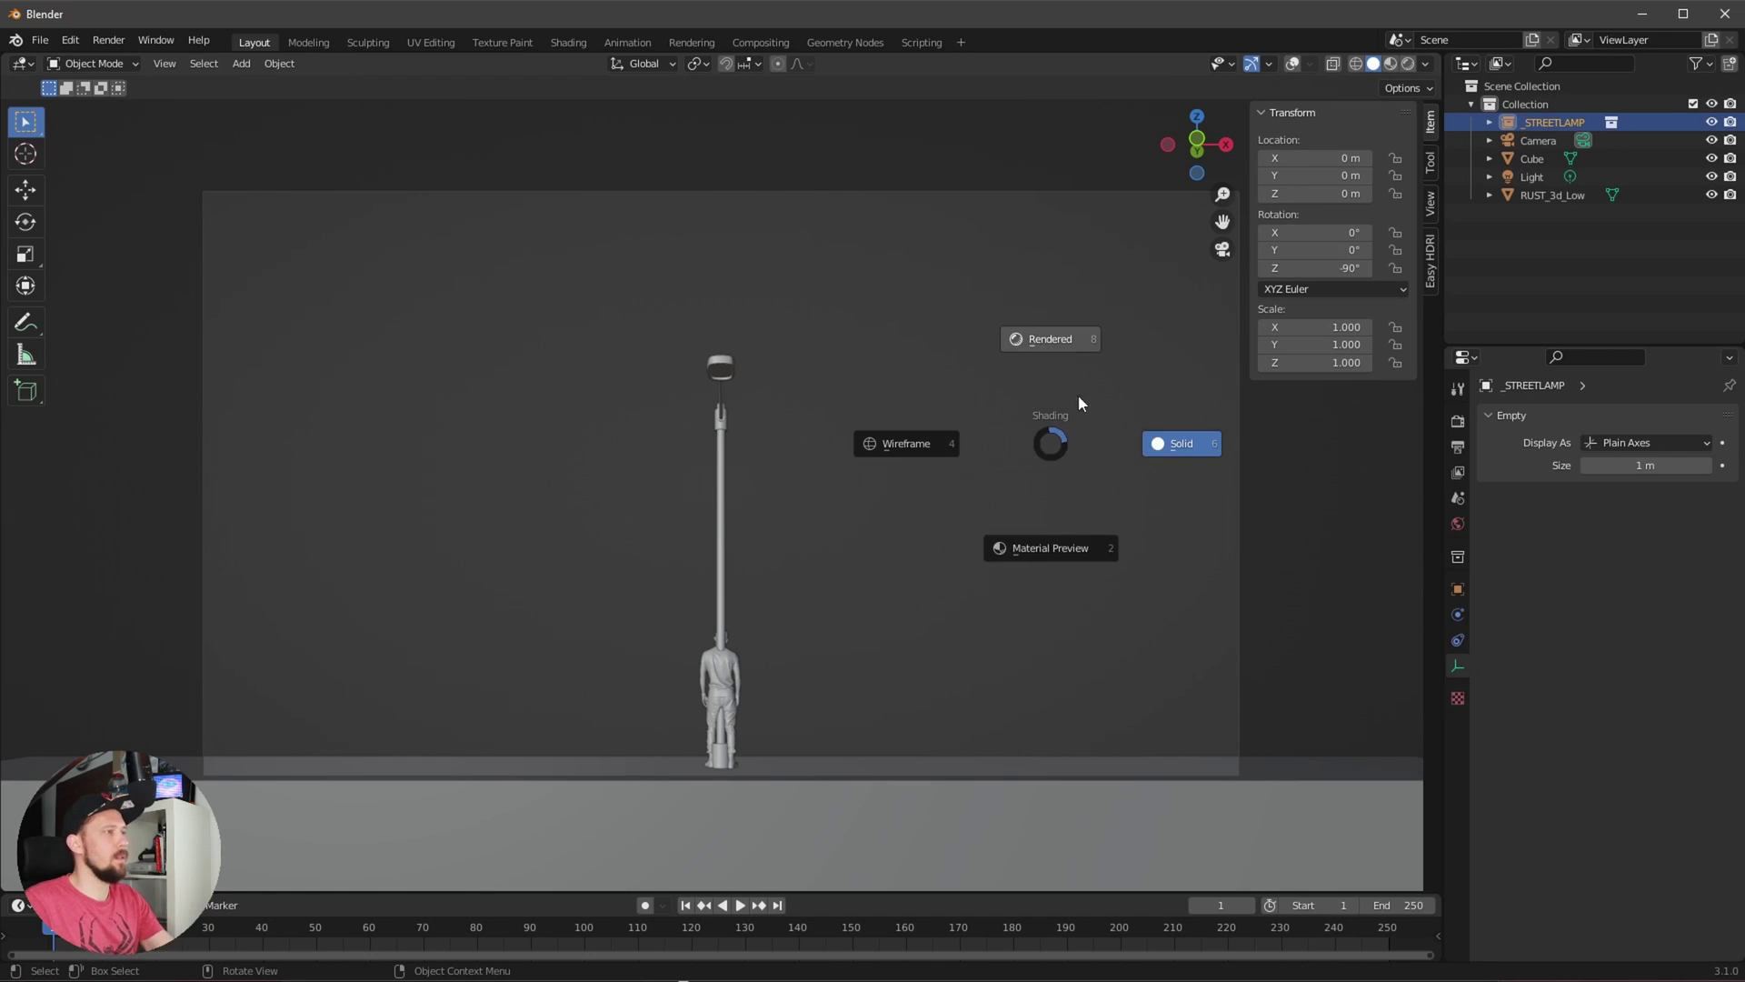
left_click(1050, 540)
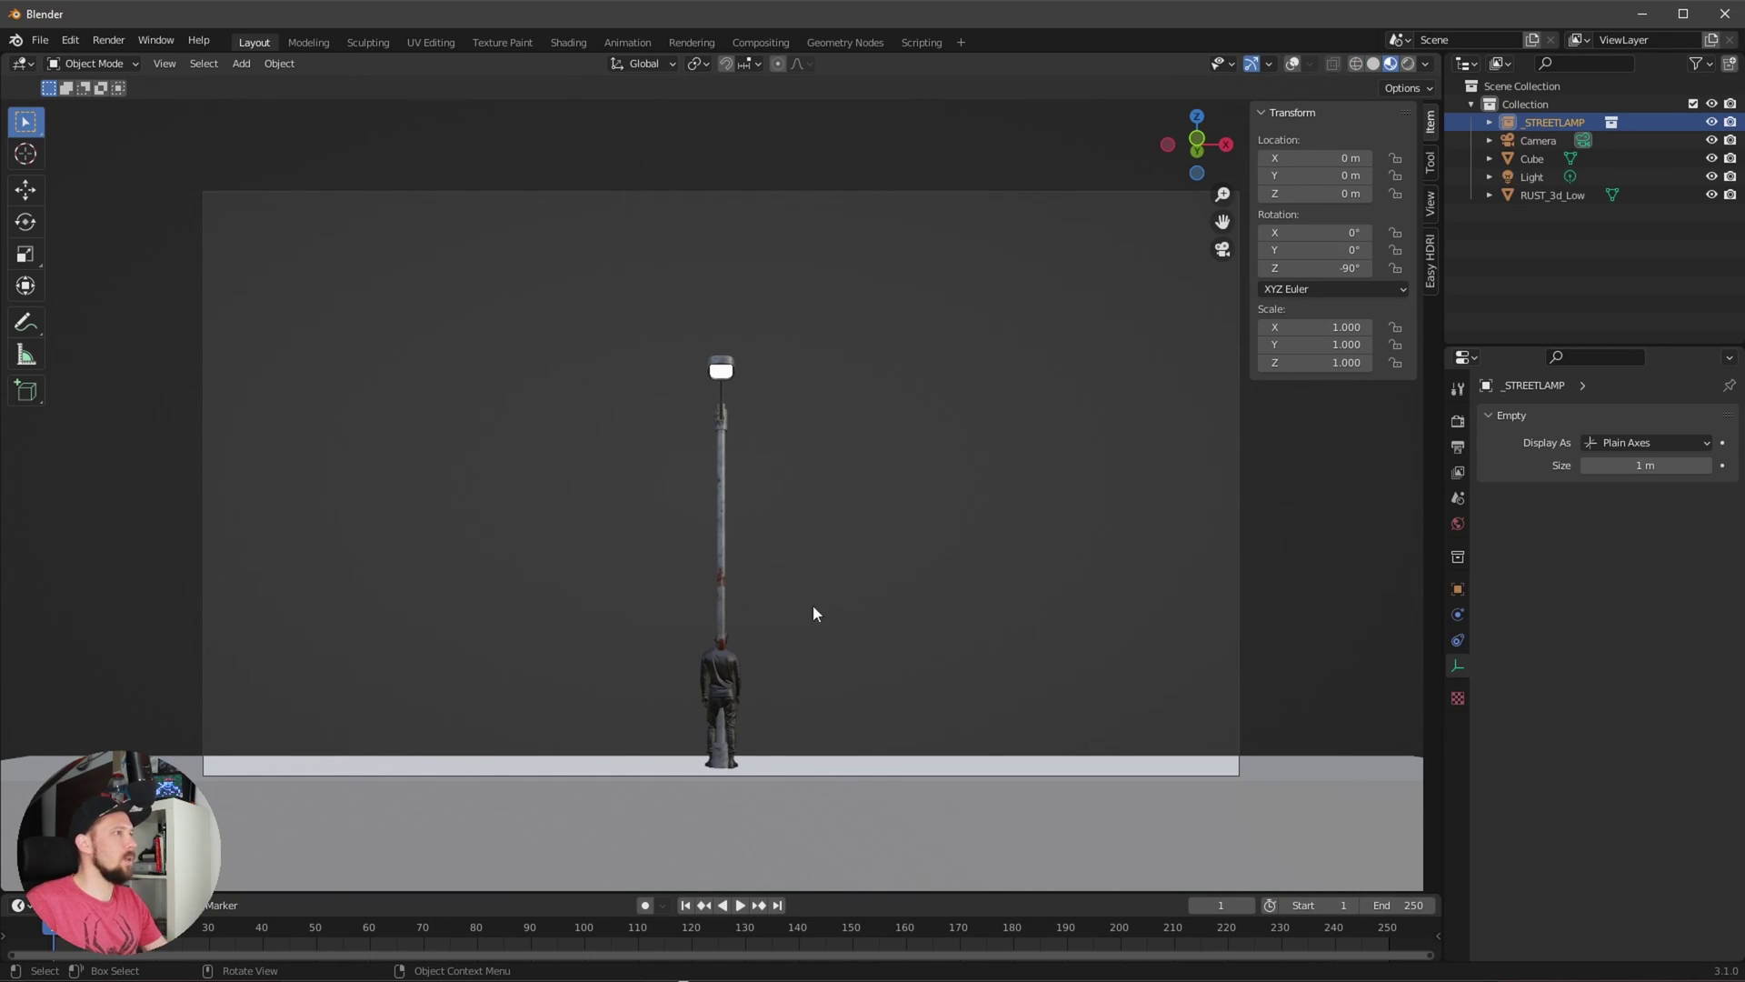
left_click(1334, 157)
type("4")
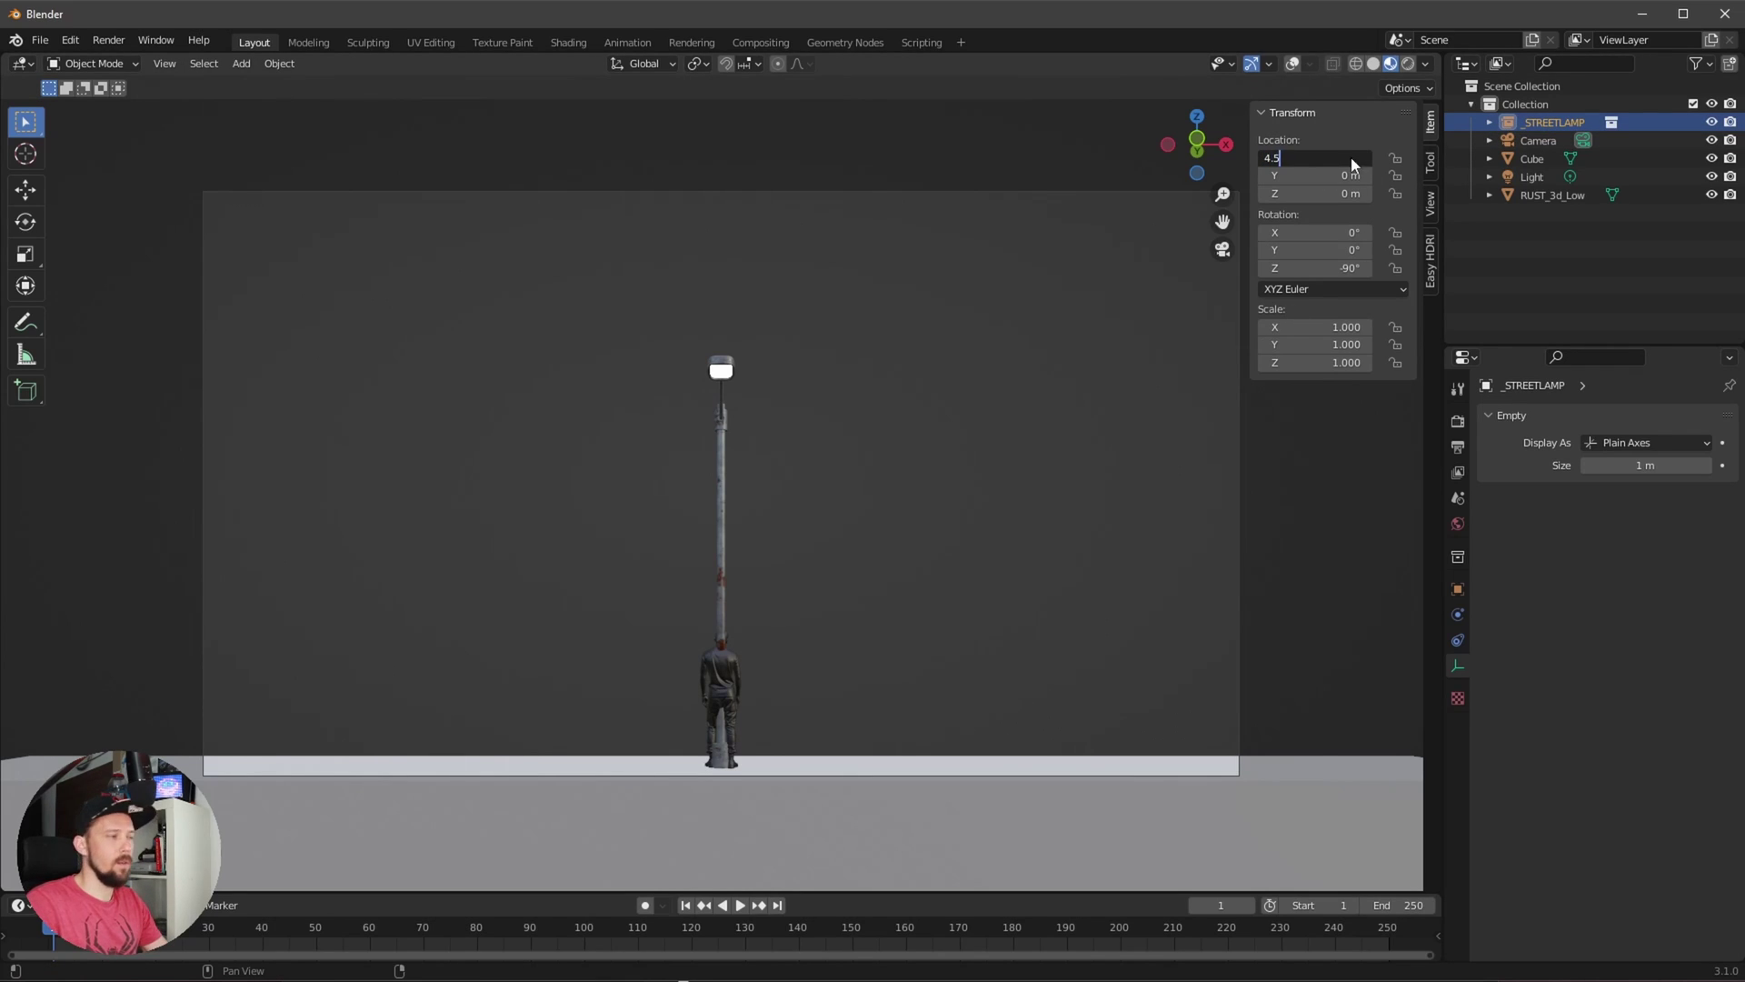
type(".5")
key("Return")
- Duplicate the street lamp in place and set the copy's X location to -4.5 m
key("shift+d")
right_click(969, 522)
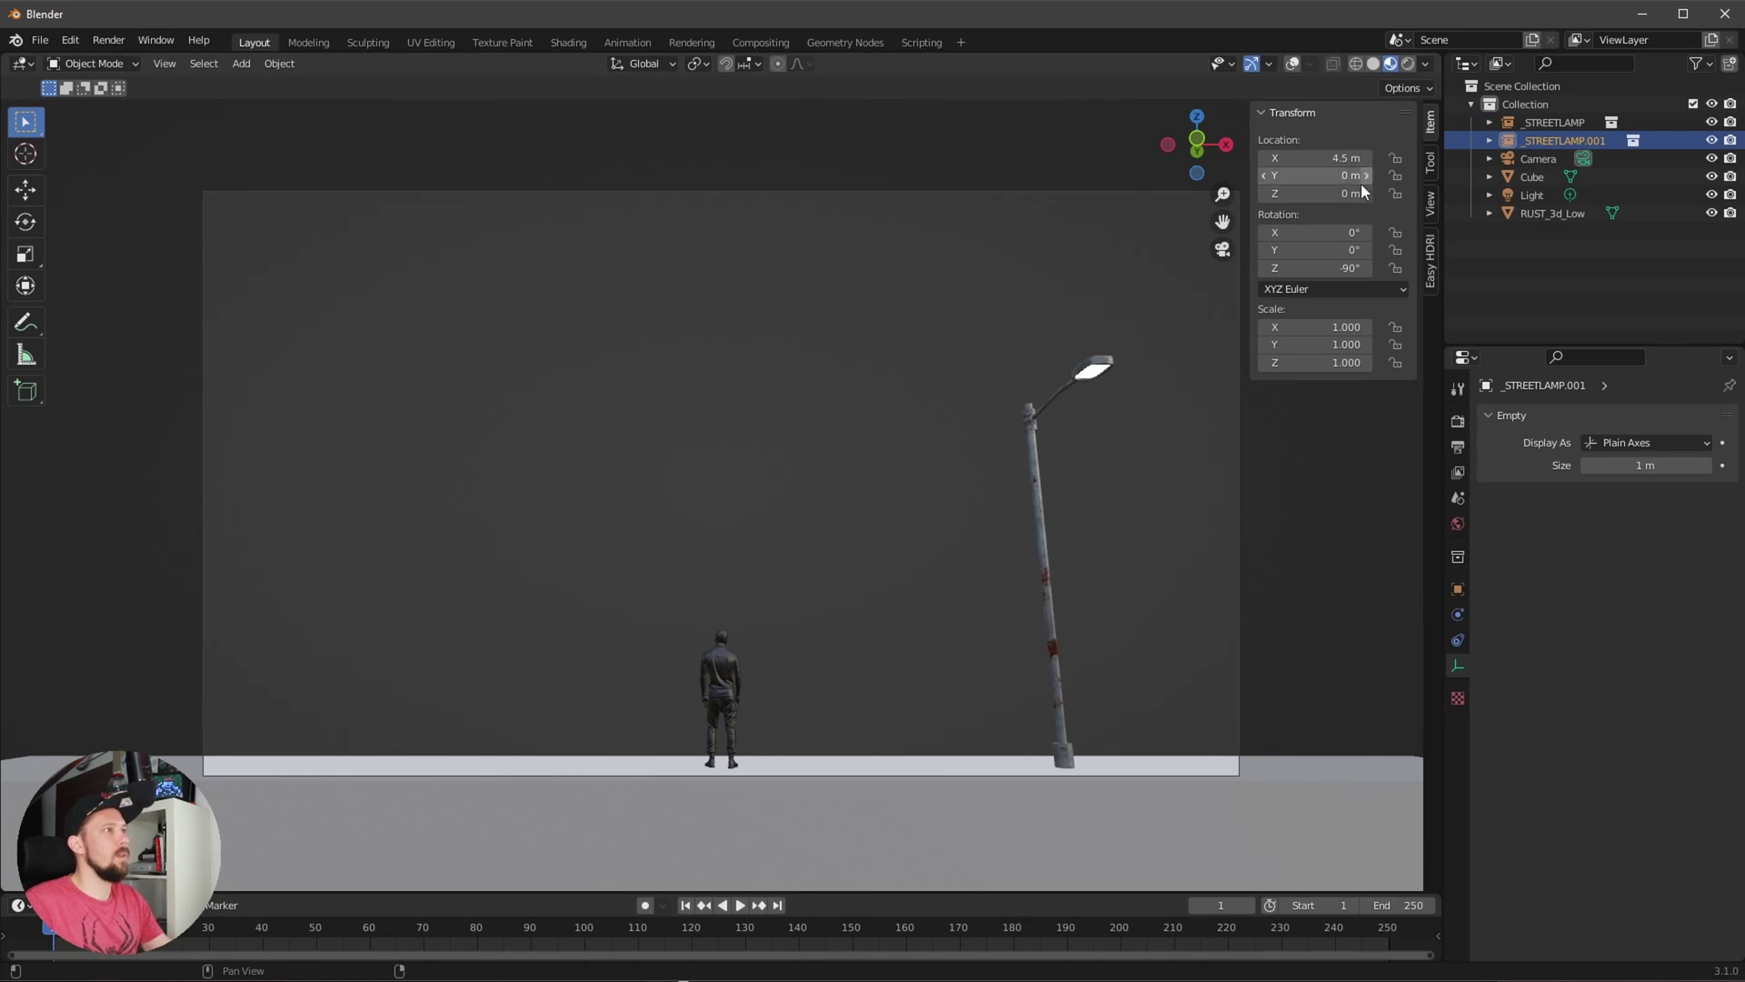
left_click(1332, 162)
type("-4.5")
key("Return")
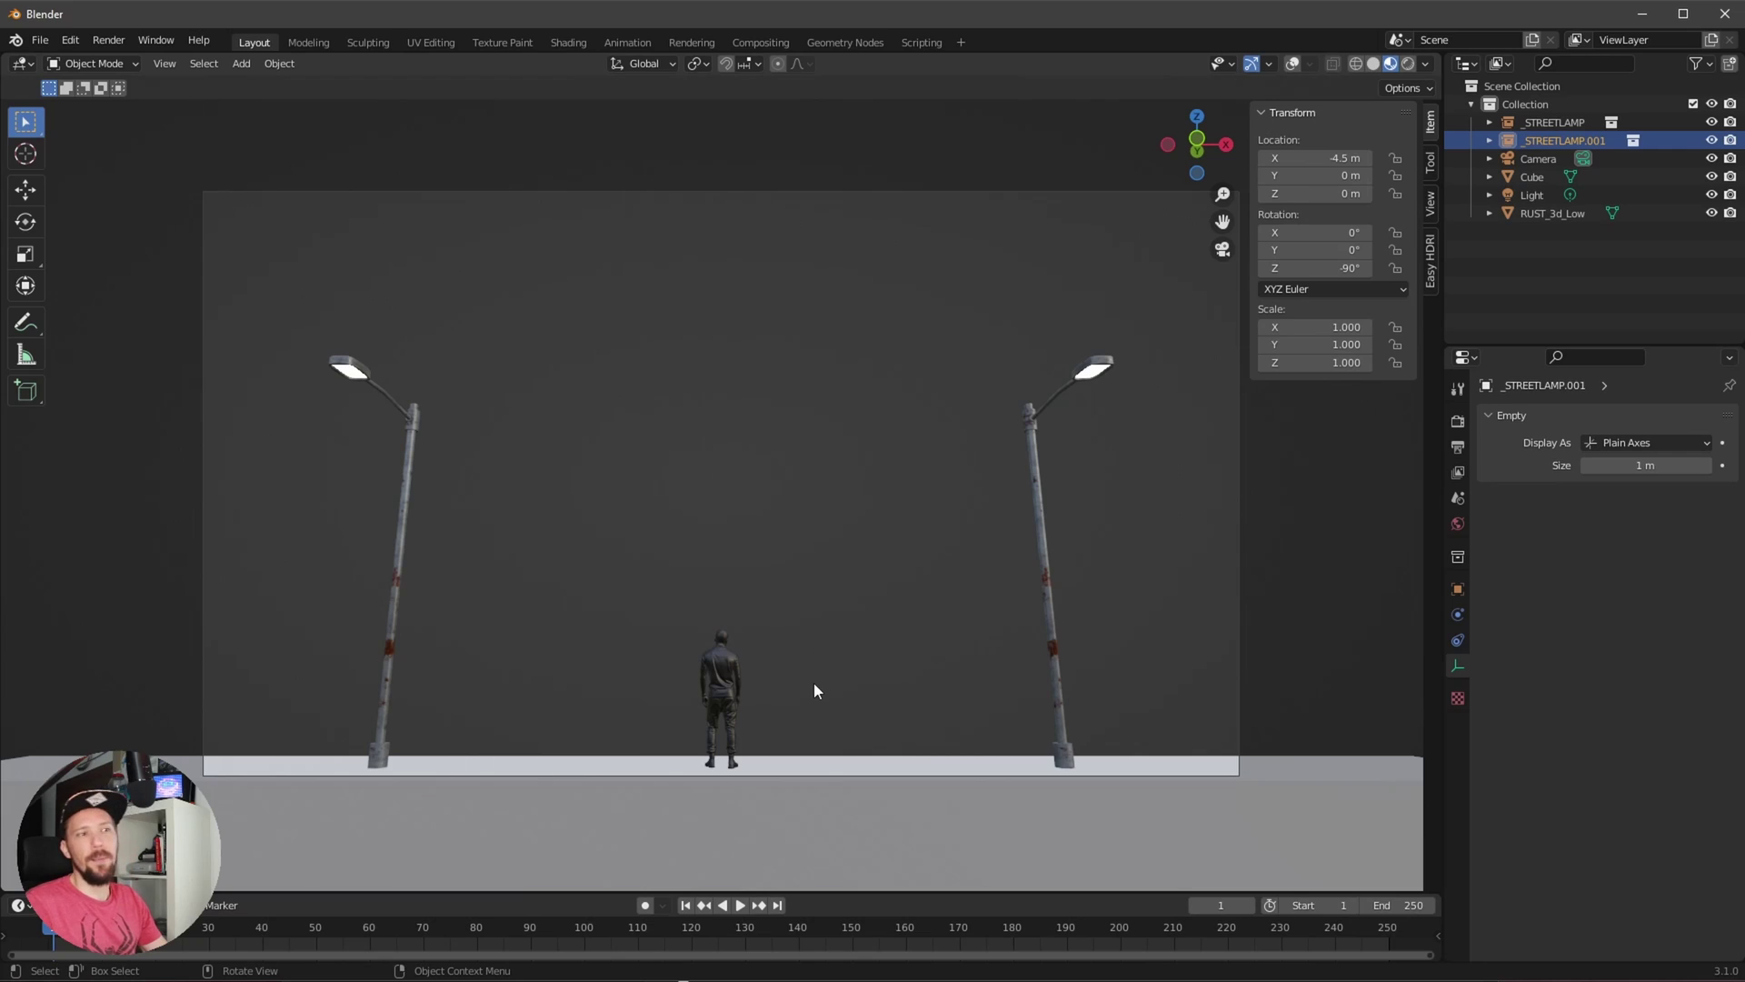
- Show the viewport overlays again and move both street lamps along the Y axis to about -0.76 m
left_click(1049, 660)
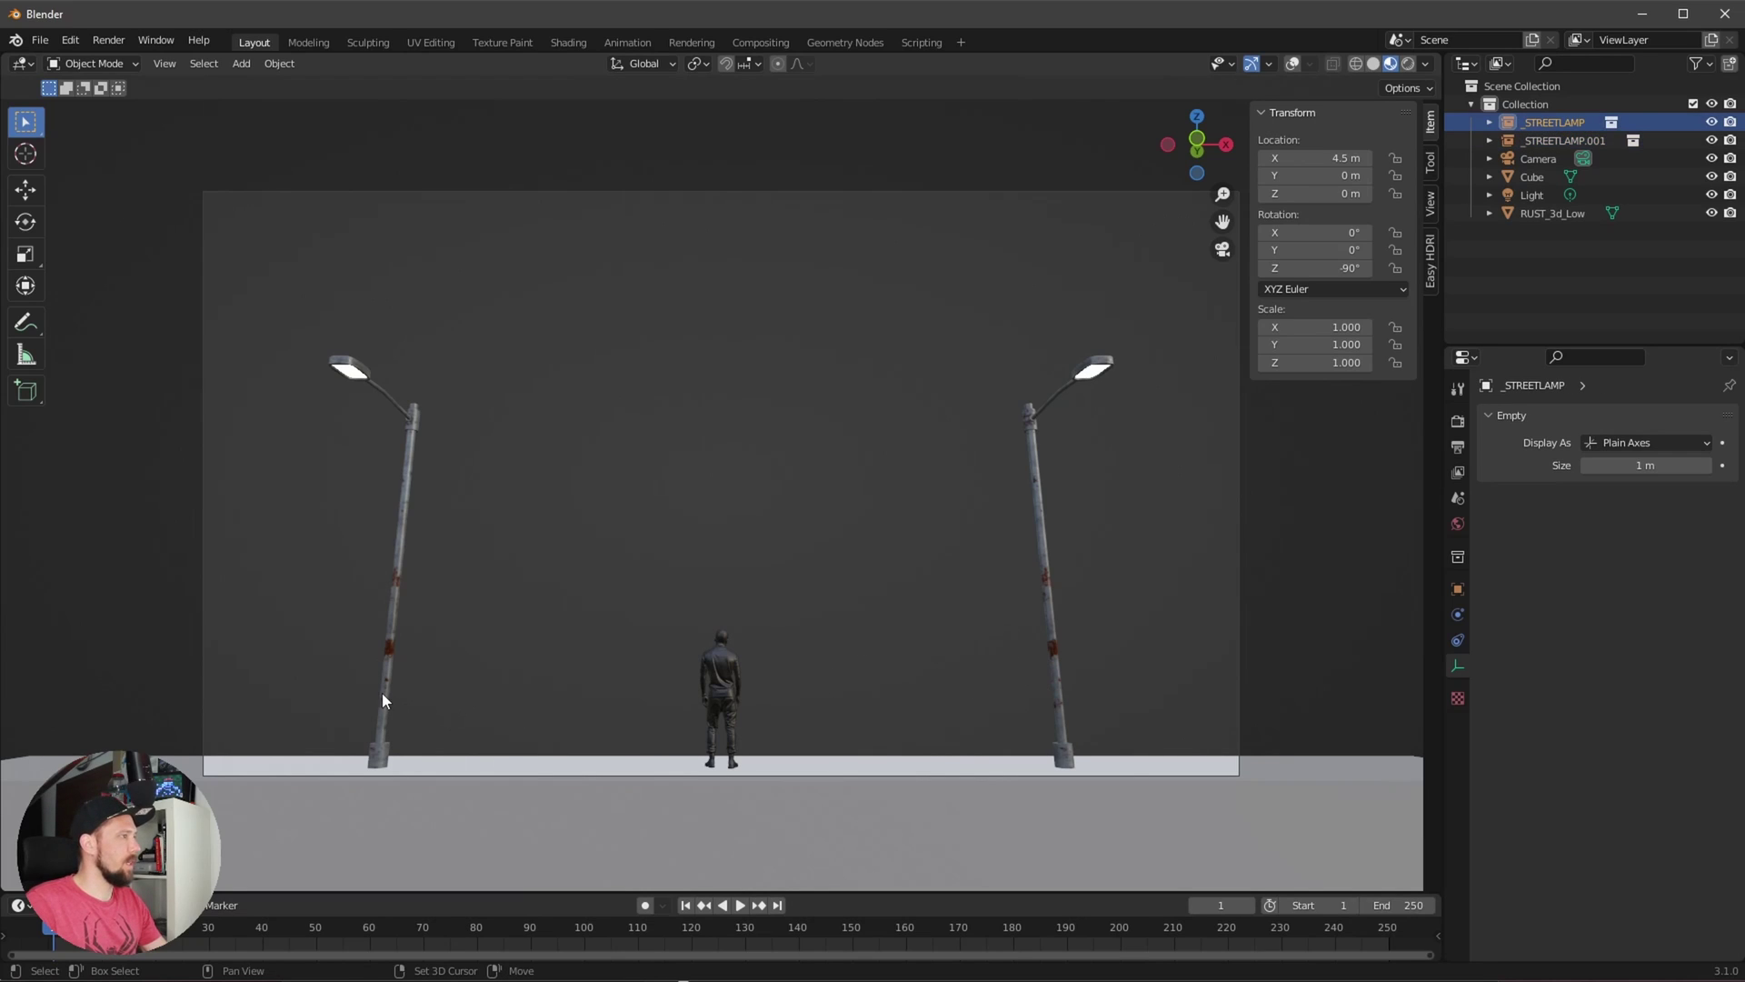
left_click(1565, 140, "ctrl")
left_click(1291, 62)
key("g")
key("y")
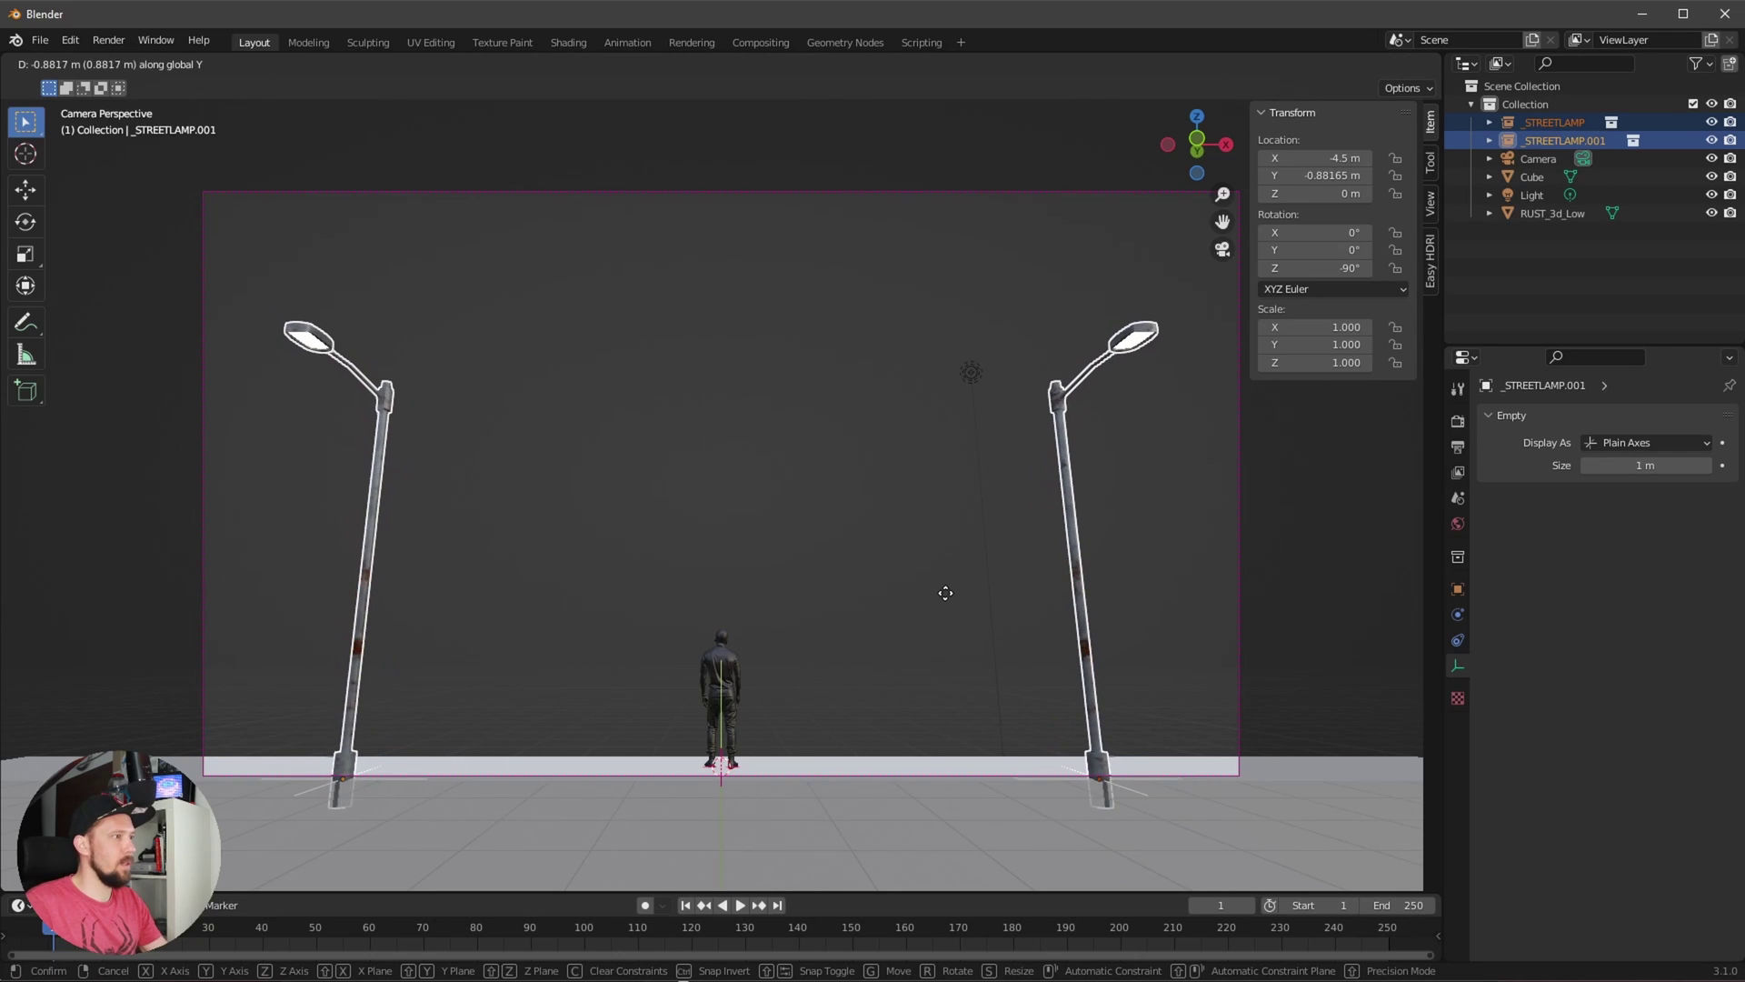
left_click(1045, 618)
left_click(1148, 647)
- Leave the camera view and add a second cube mesh at the figure's feet
left_click_drag(989, 608, 985, 643)
middle_click_drag(986, 643, 933, 621)
key("shift+a")
mouse_move(913, 609)
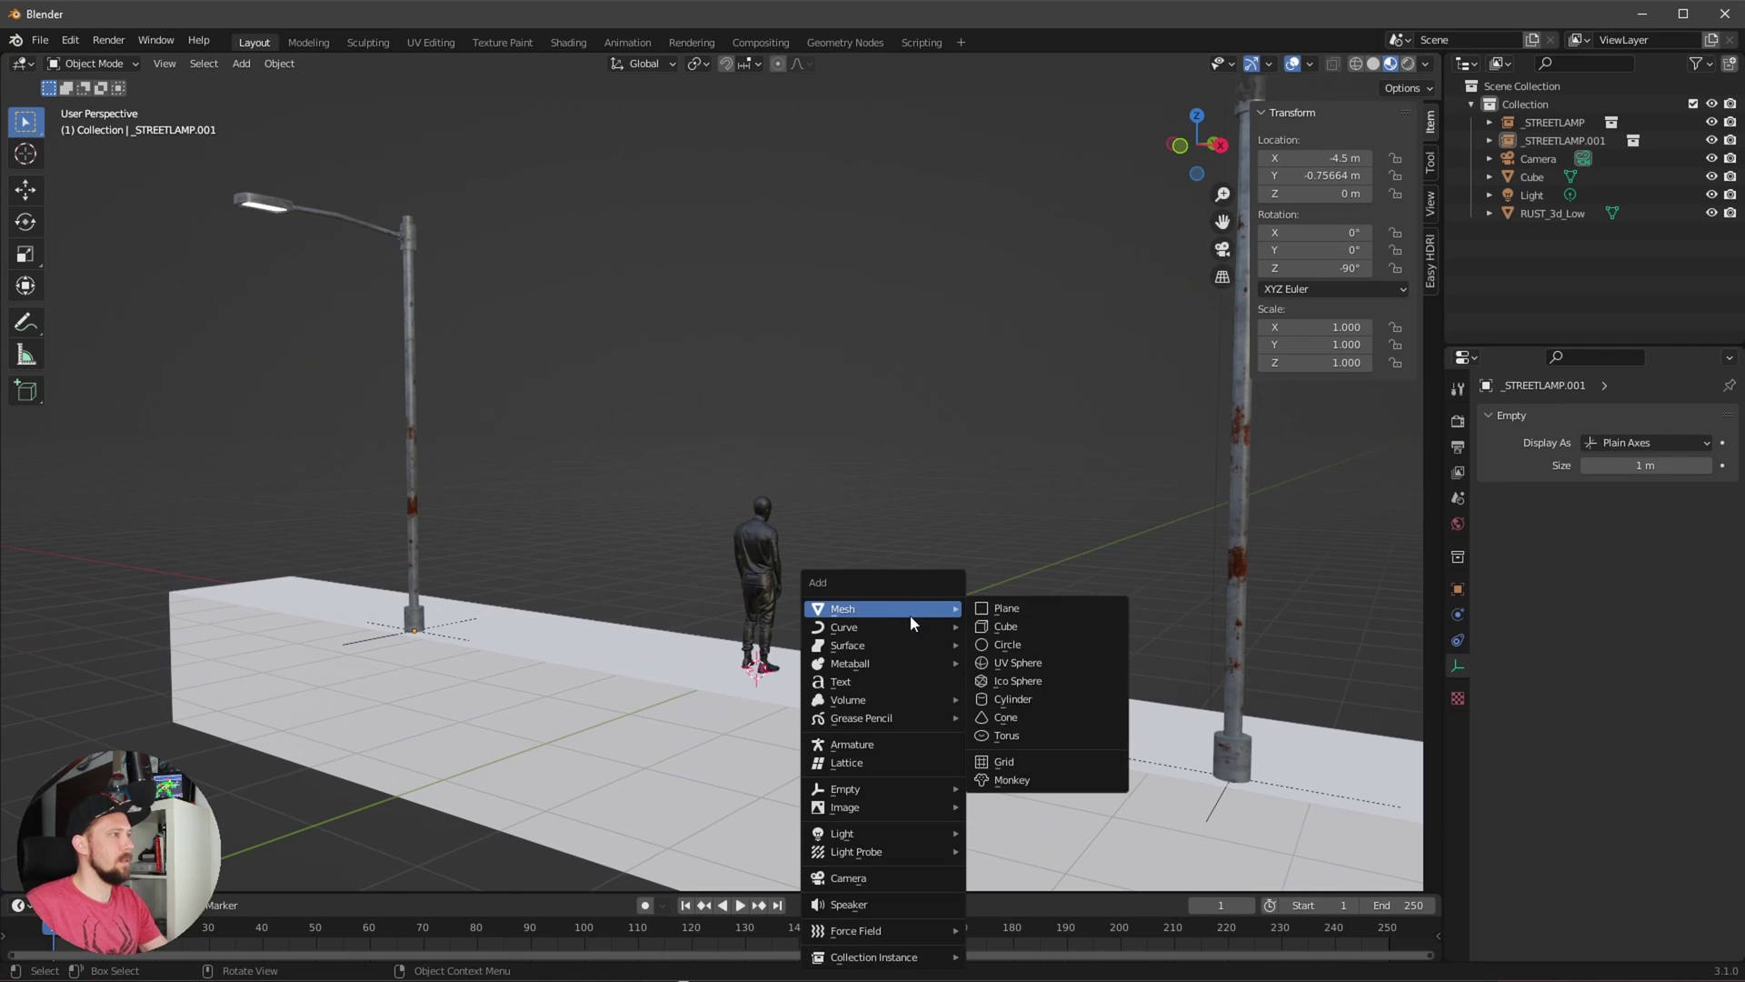
left_click(1040, 624)
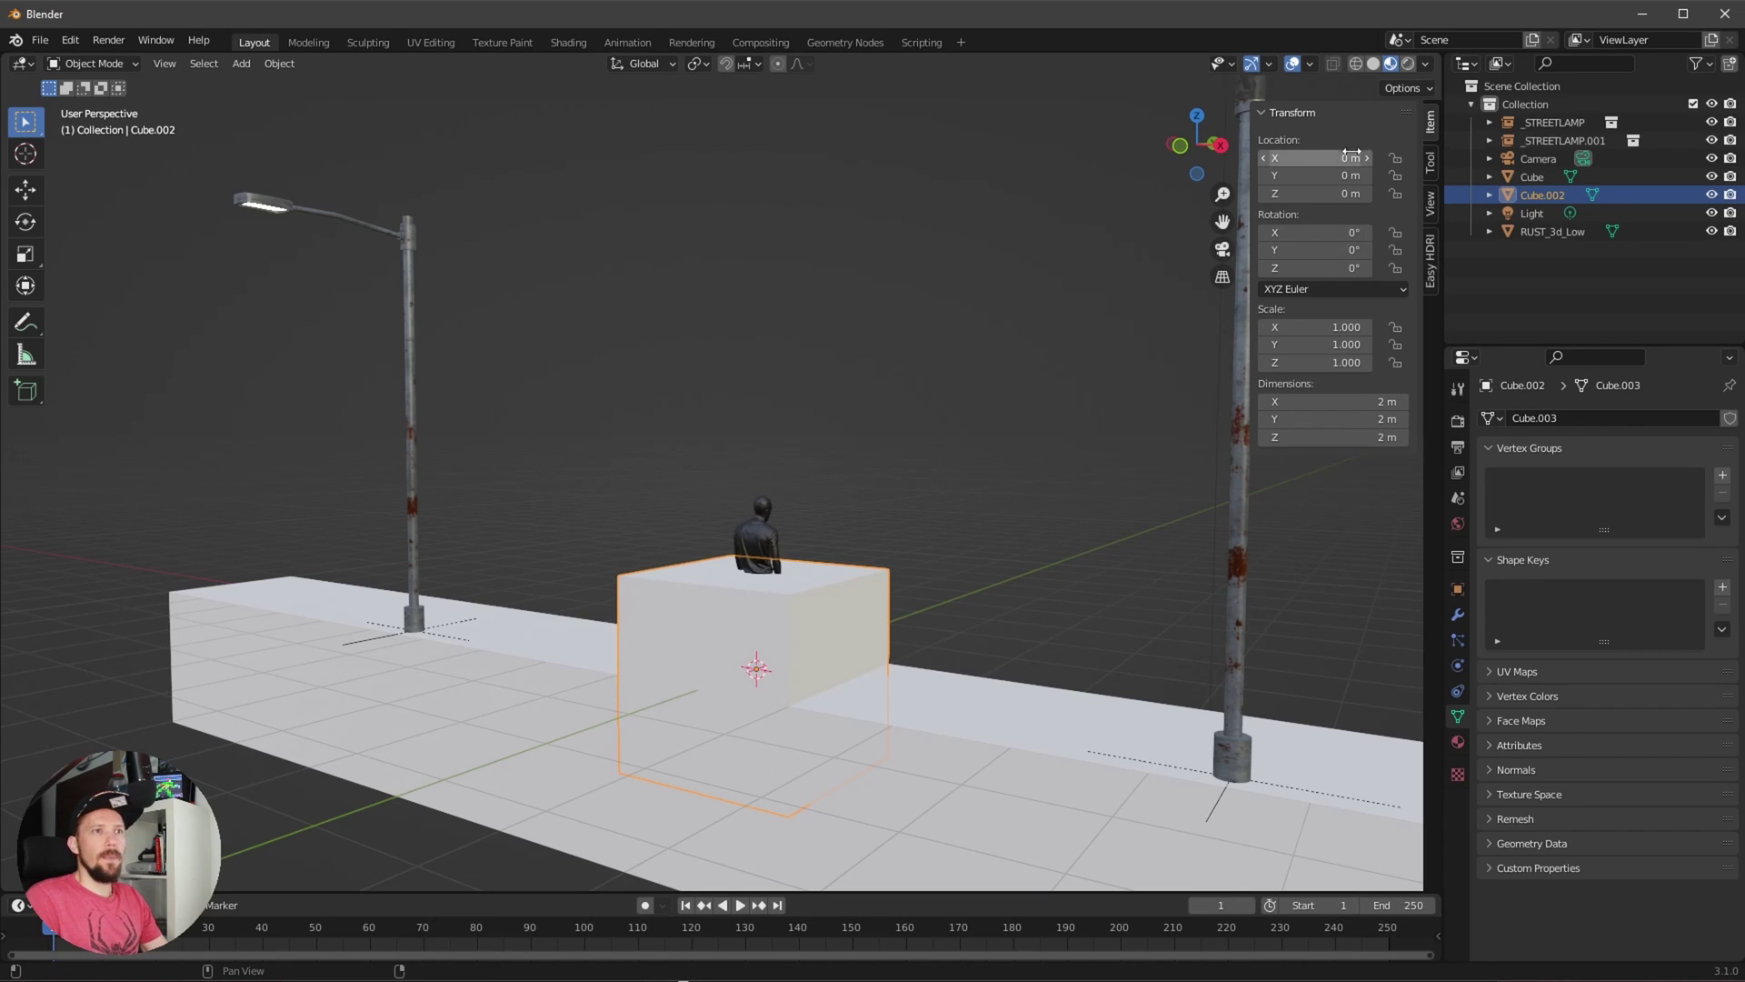
- Flatten the new cube into a thin bar by setting its scale to 0.05 on Y and 0.025 on Z
left_click(1337, 327)
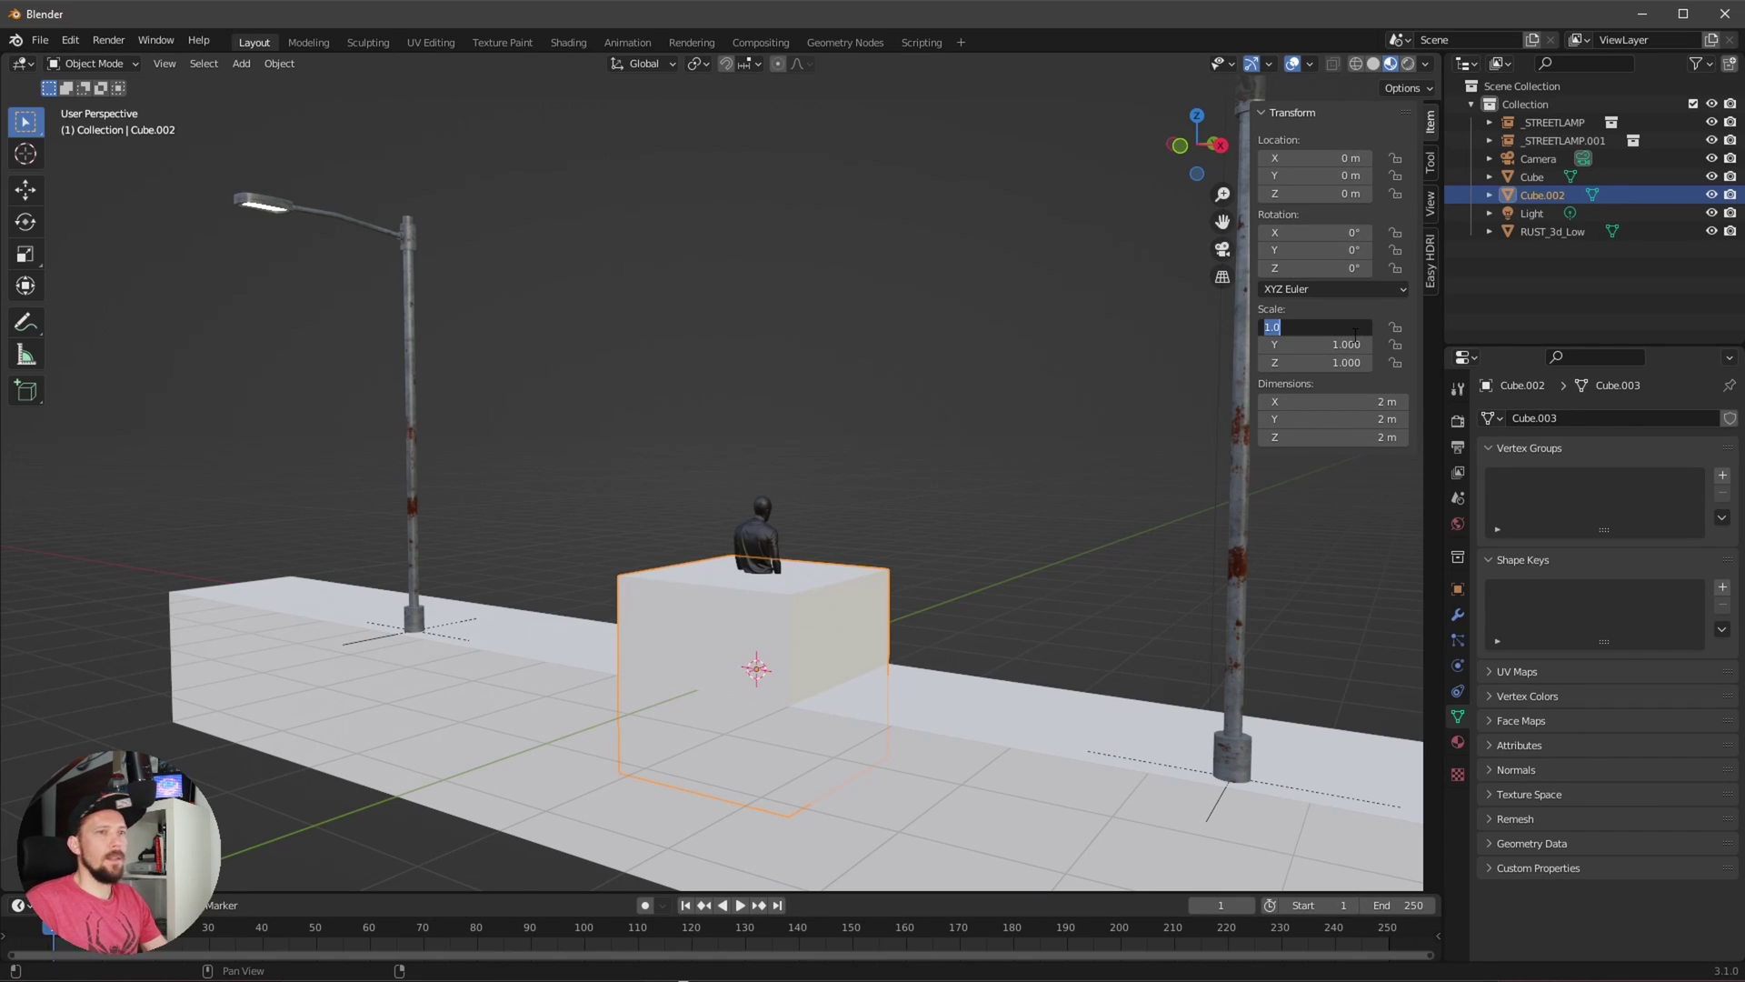
key("Tab")
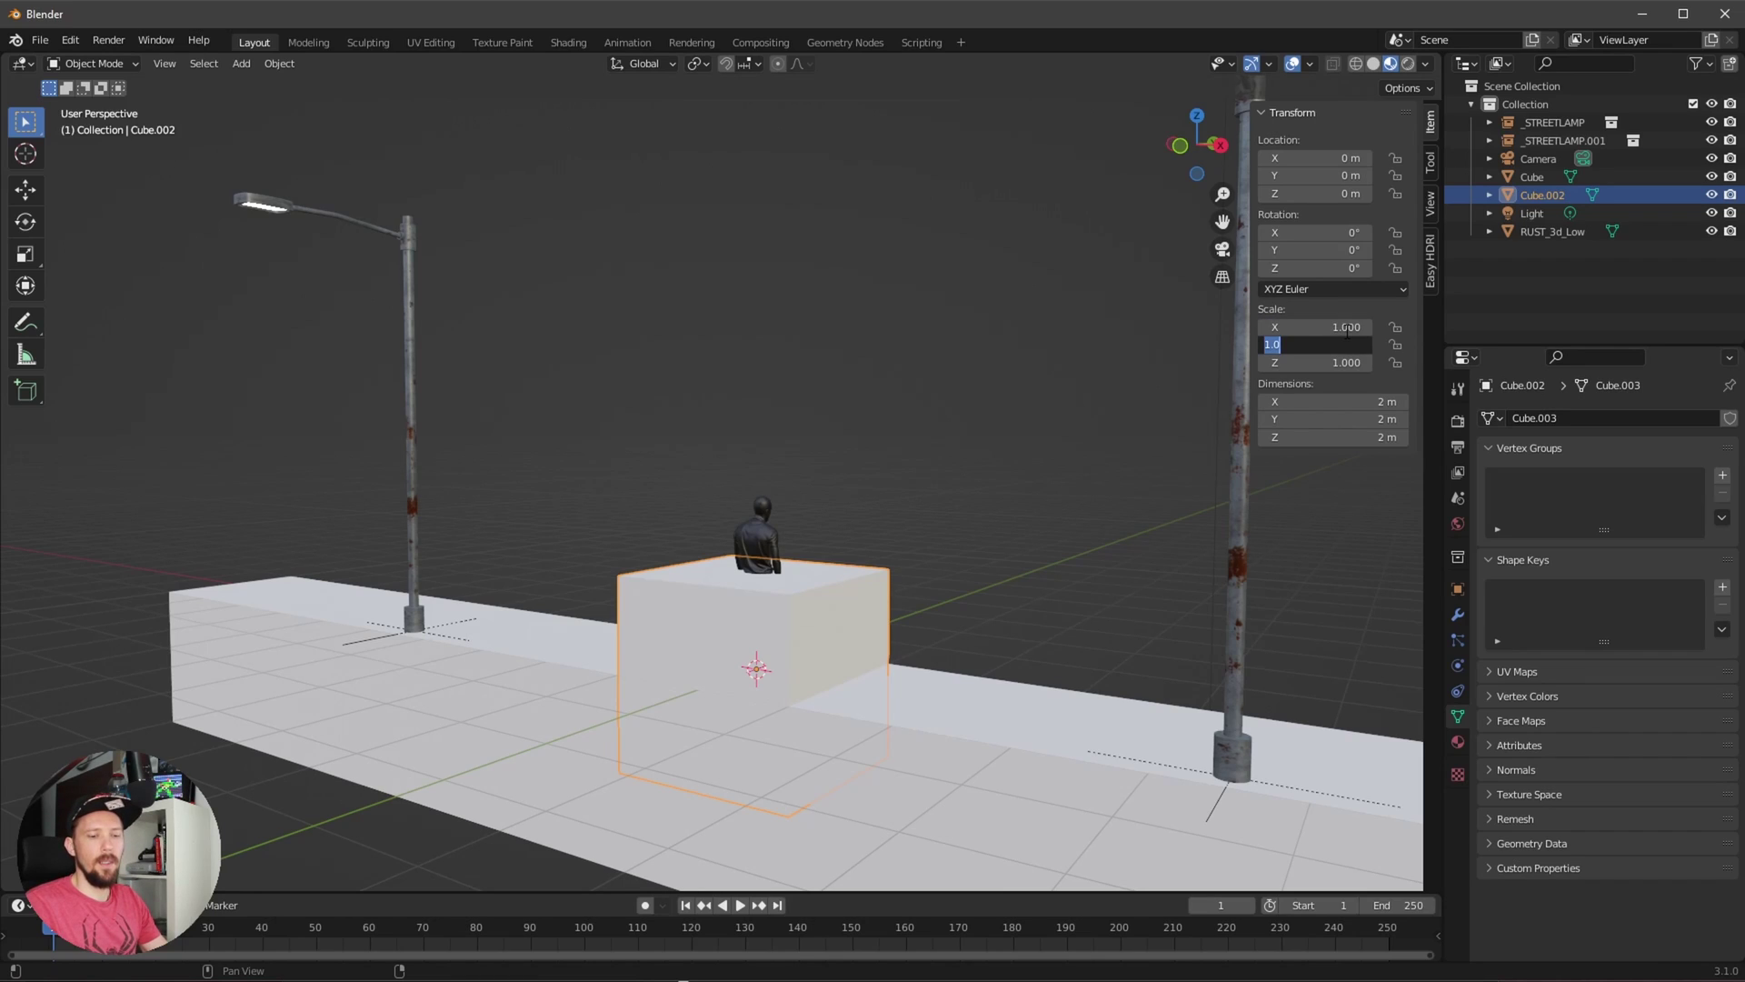
key("BackSpace")
type(".05")
key("Return")
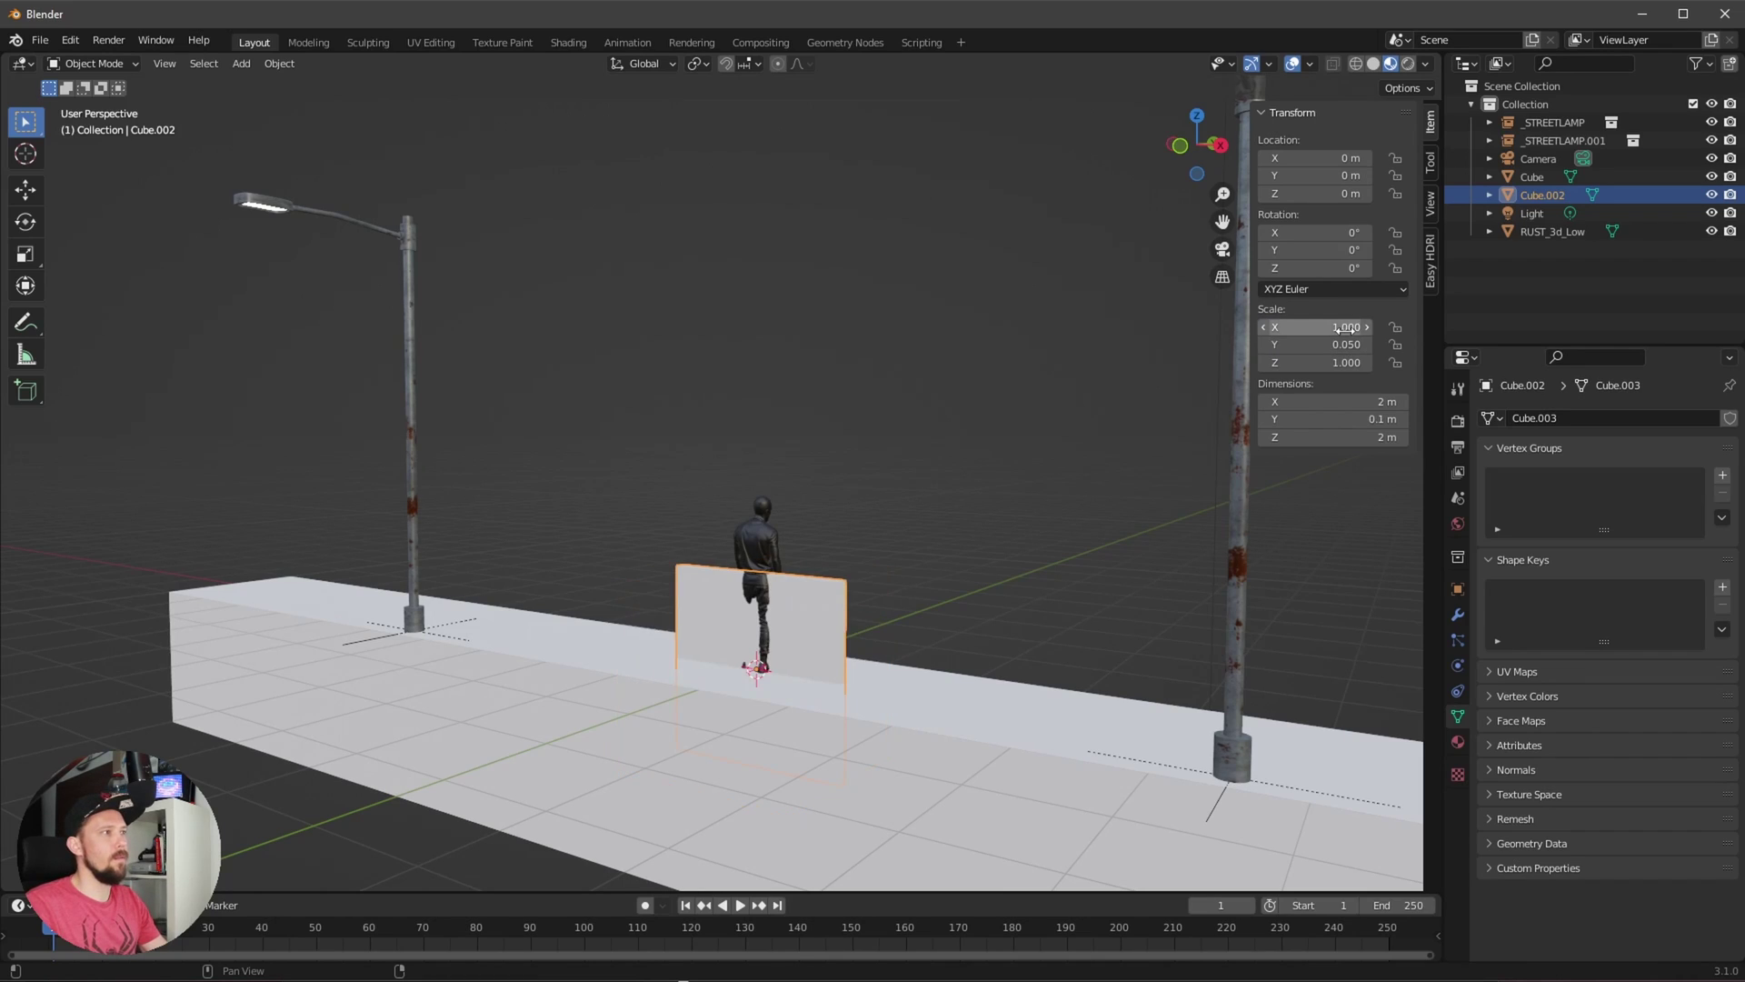
left_click(1326, 363)
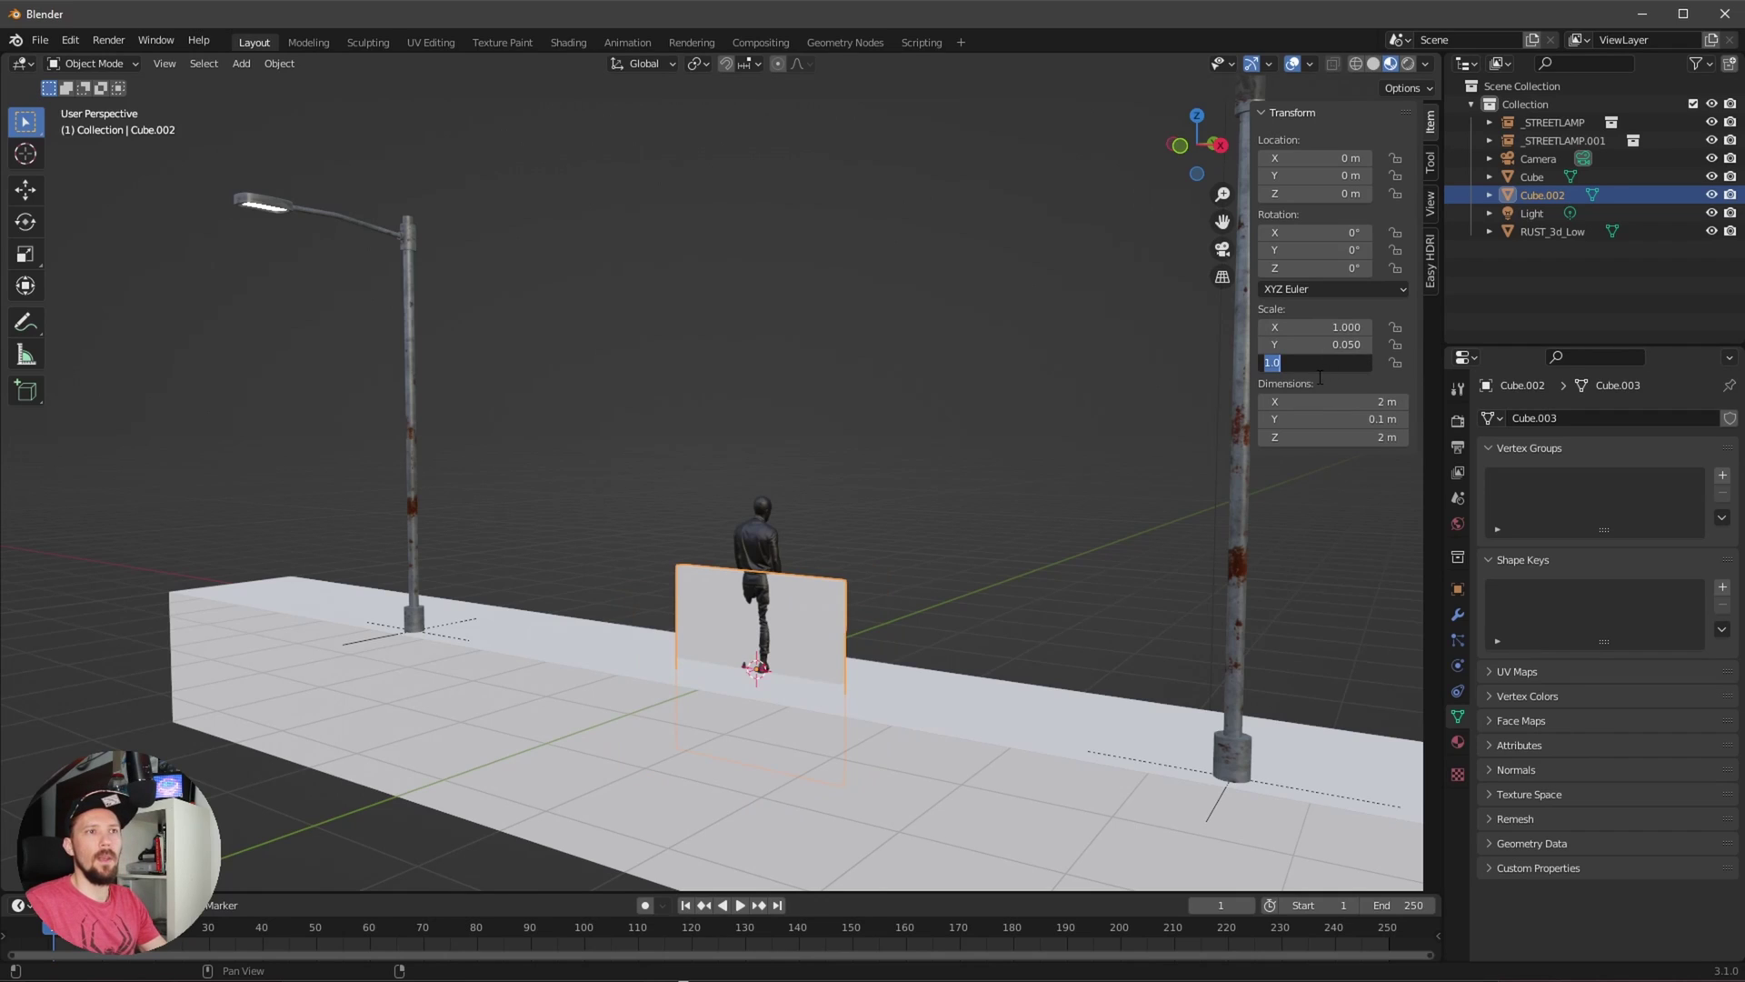
type(".025")
key("Return")
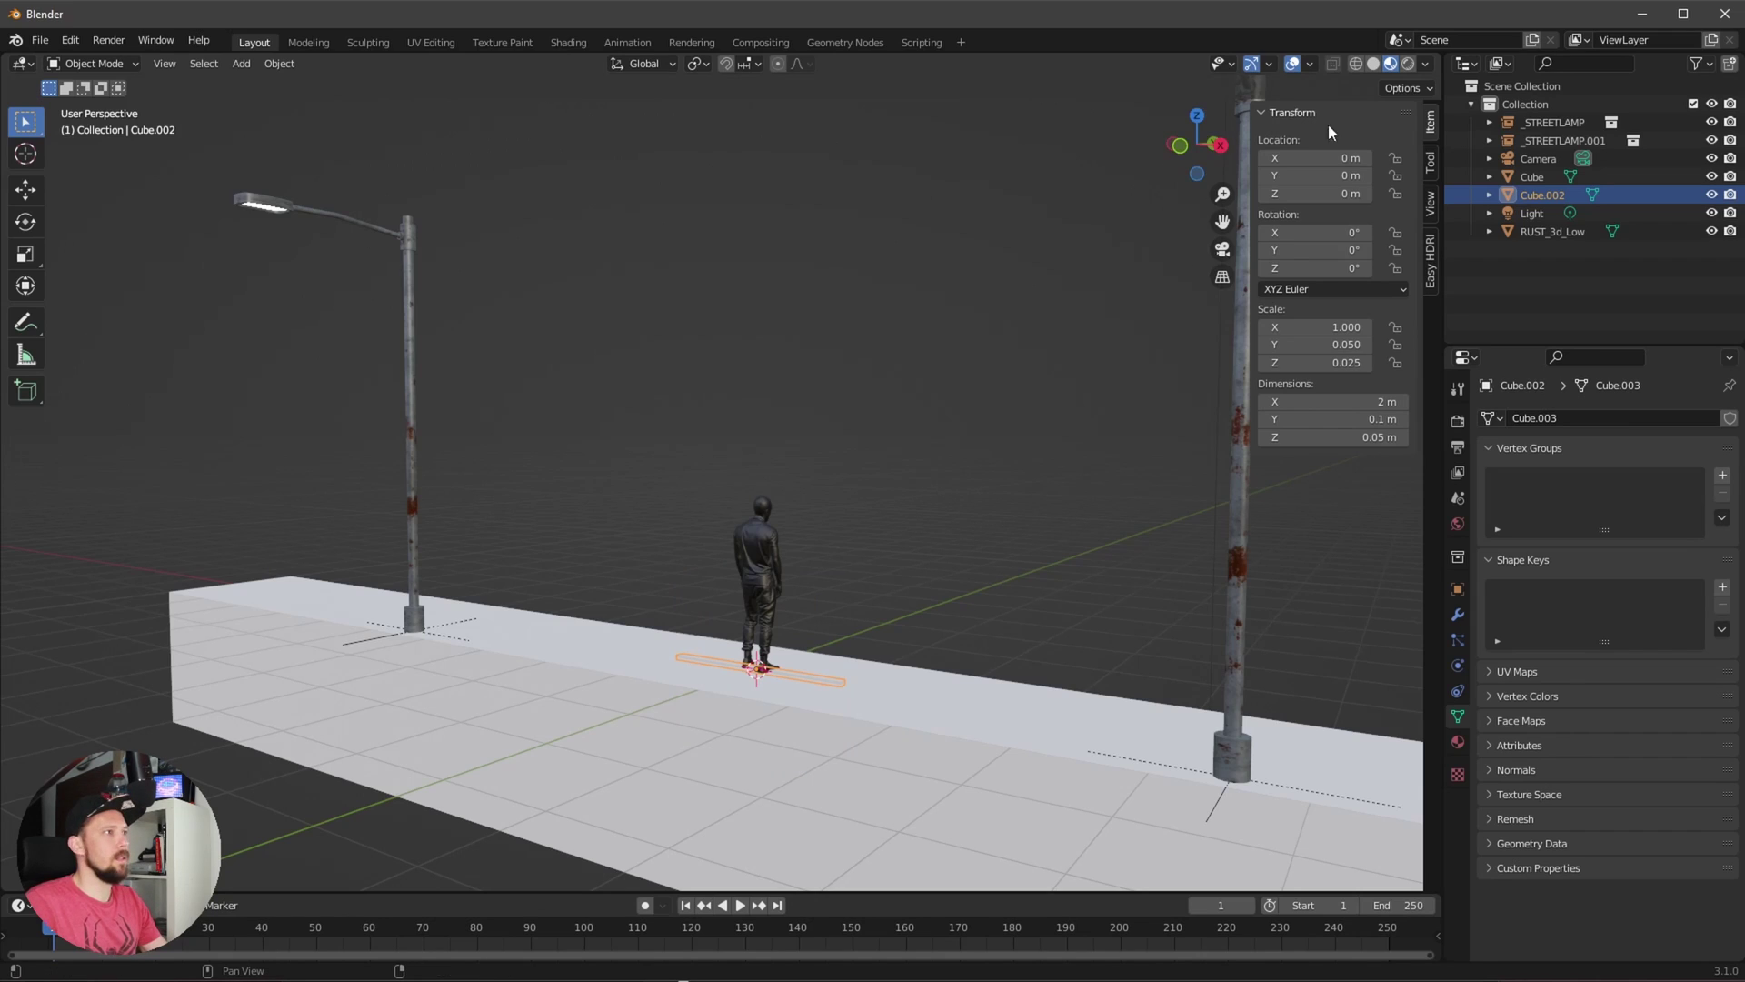
- Raise the thin bar by setting its Z location to 1 m
left_click_drag(1334, 158, 1344, 152)
key("Escape")
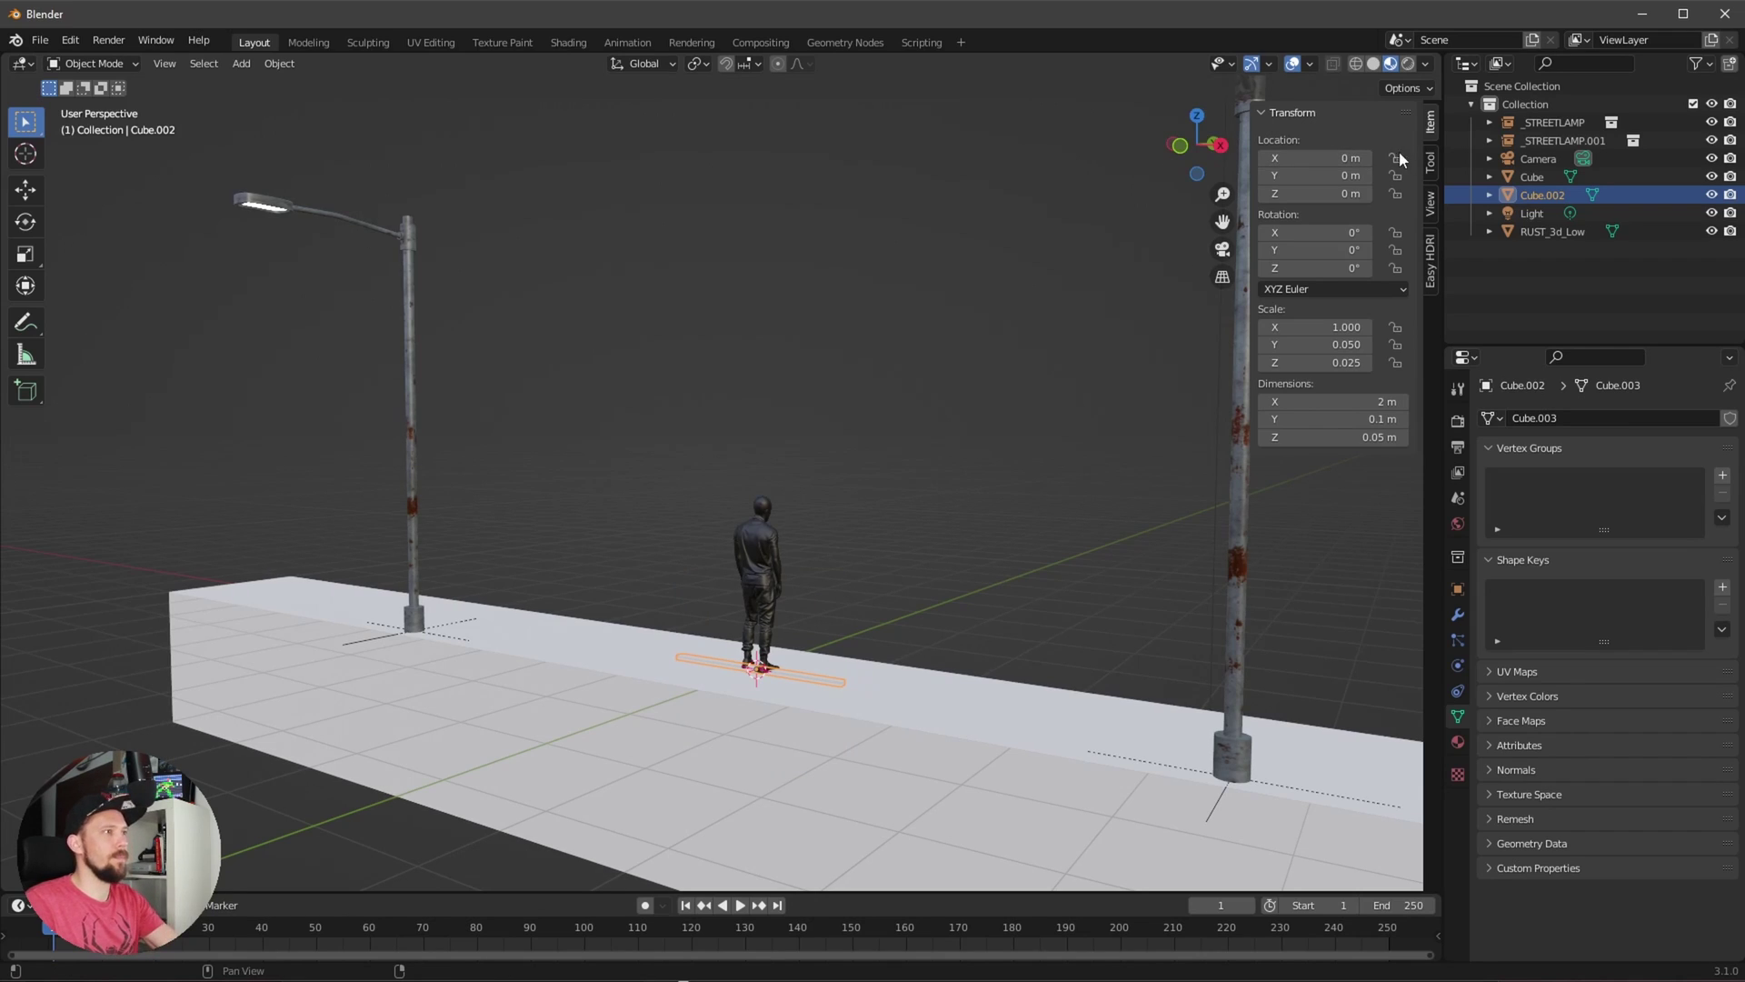
left_click(1344, 193)
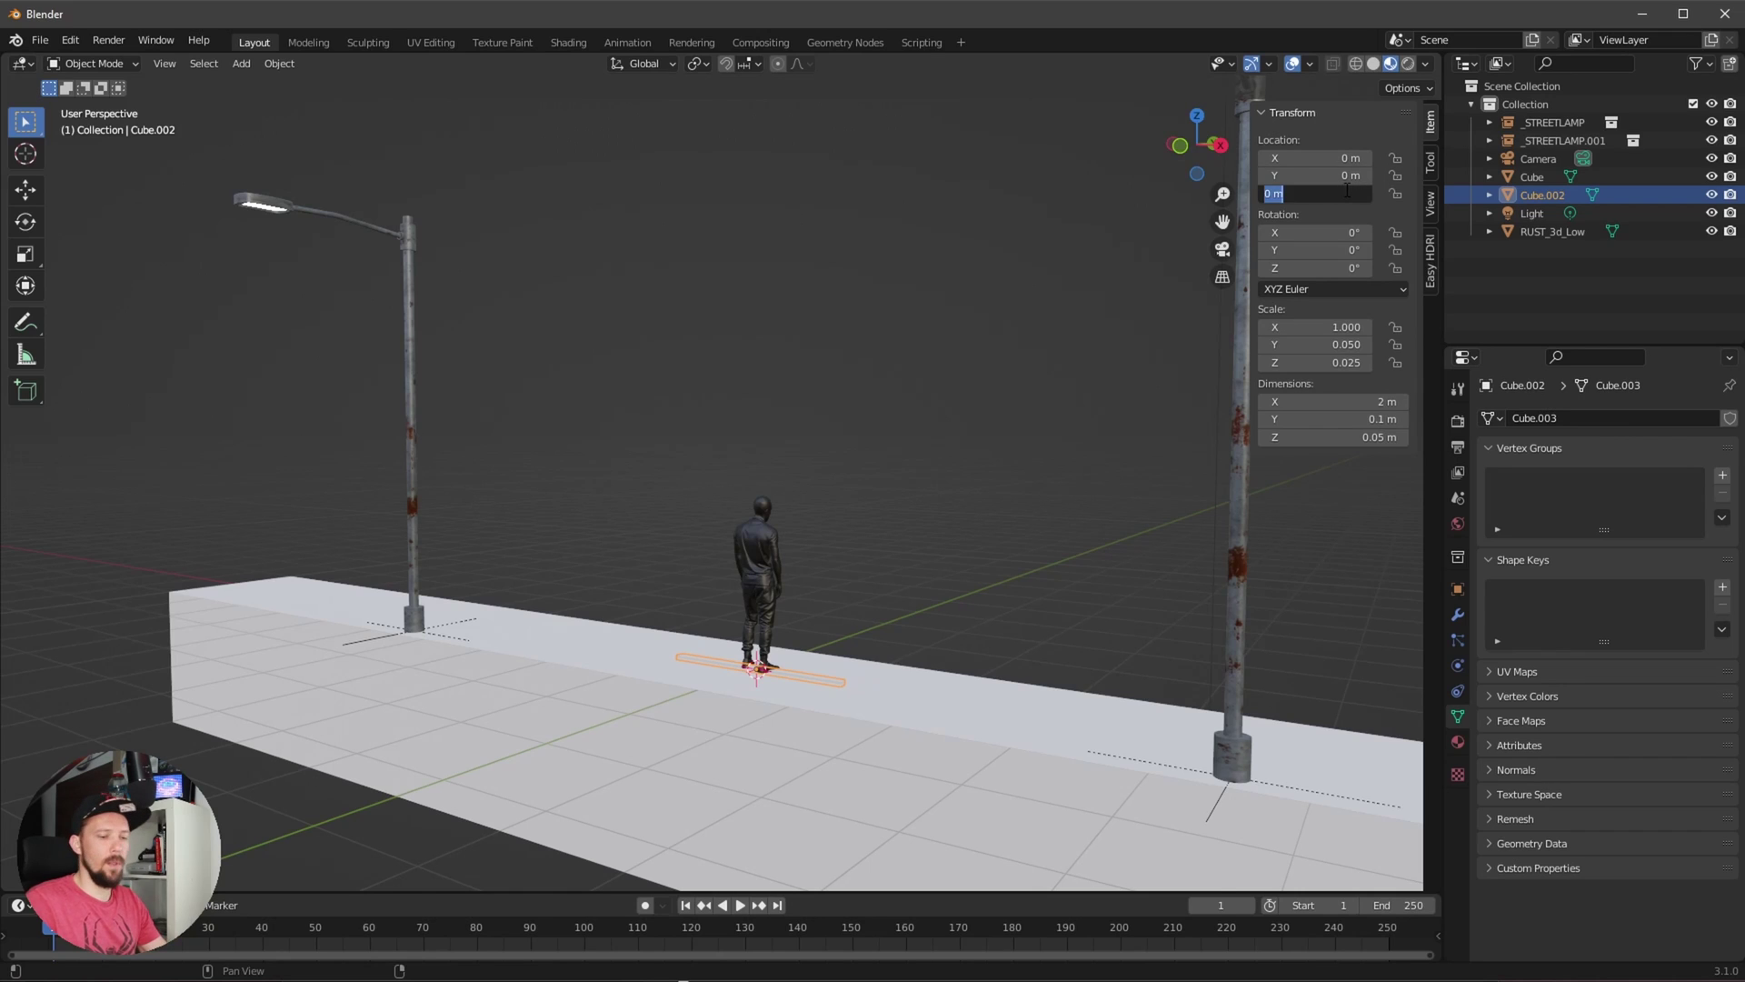
type("1")
key("Return")
middle_click_drag(911, 493, 1001, 562)
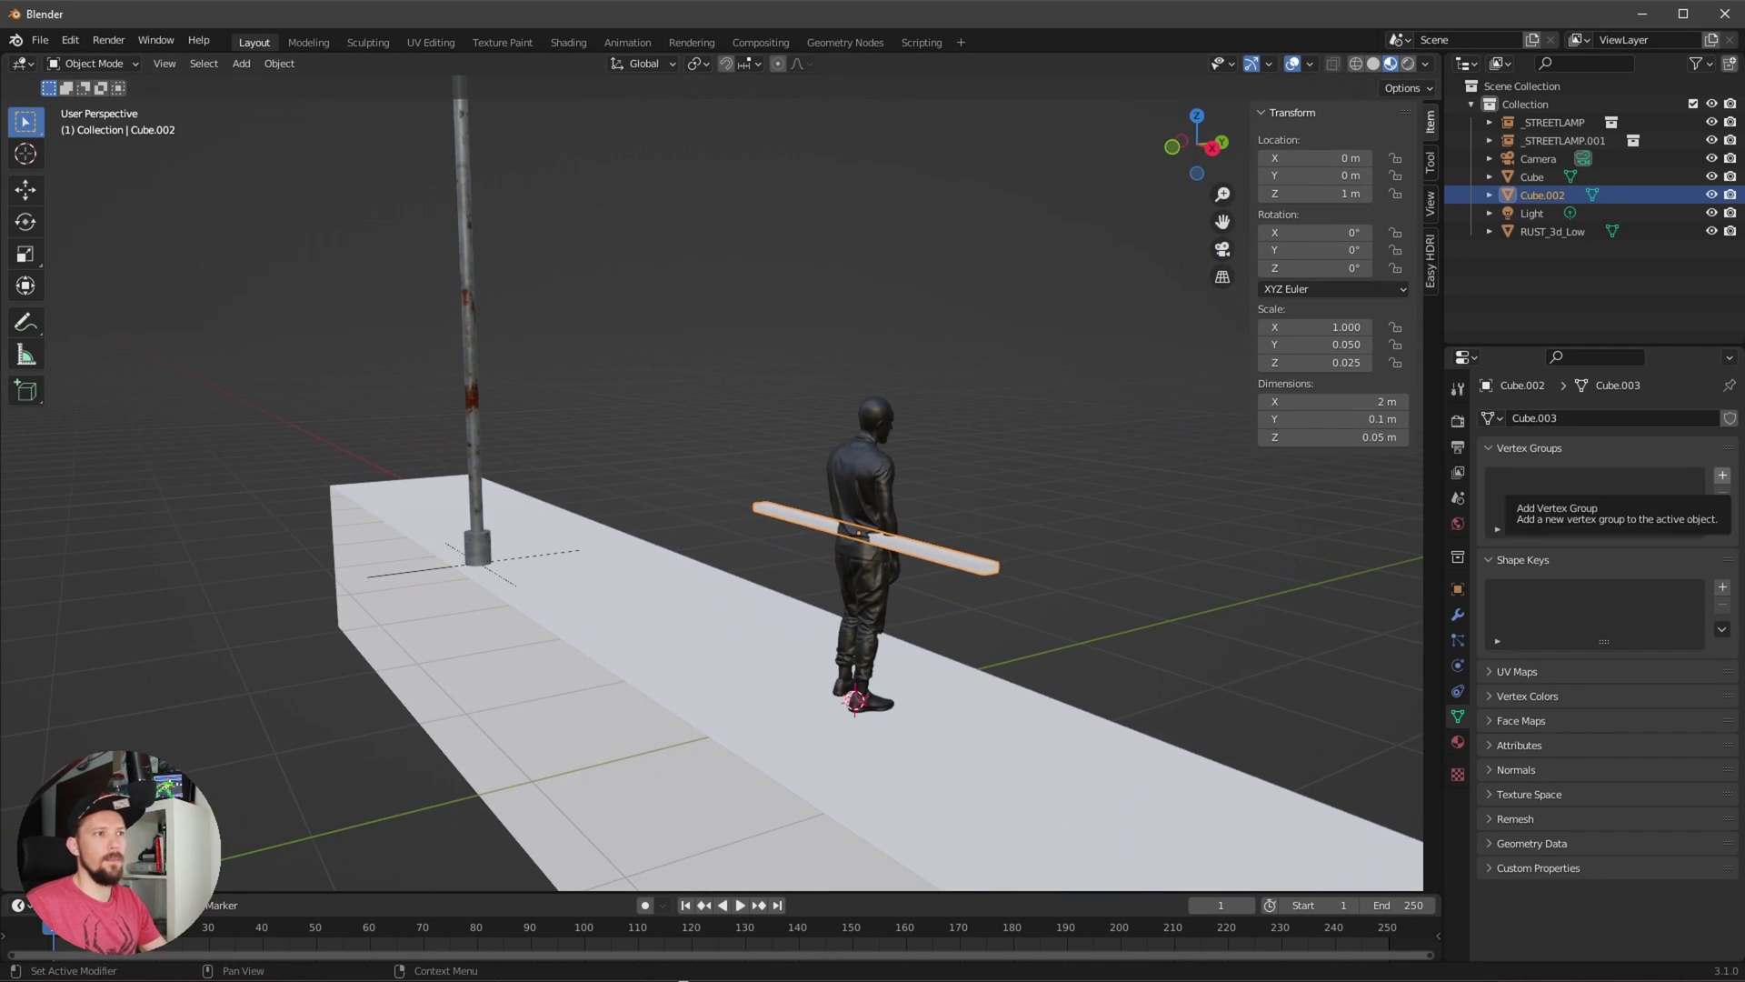
- Duplicate the bar in place and lower the copy to 0.83 m on the Z axis
key("shift+d")
right_click(946, 578)
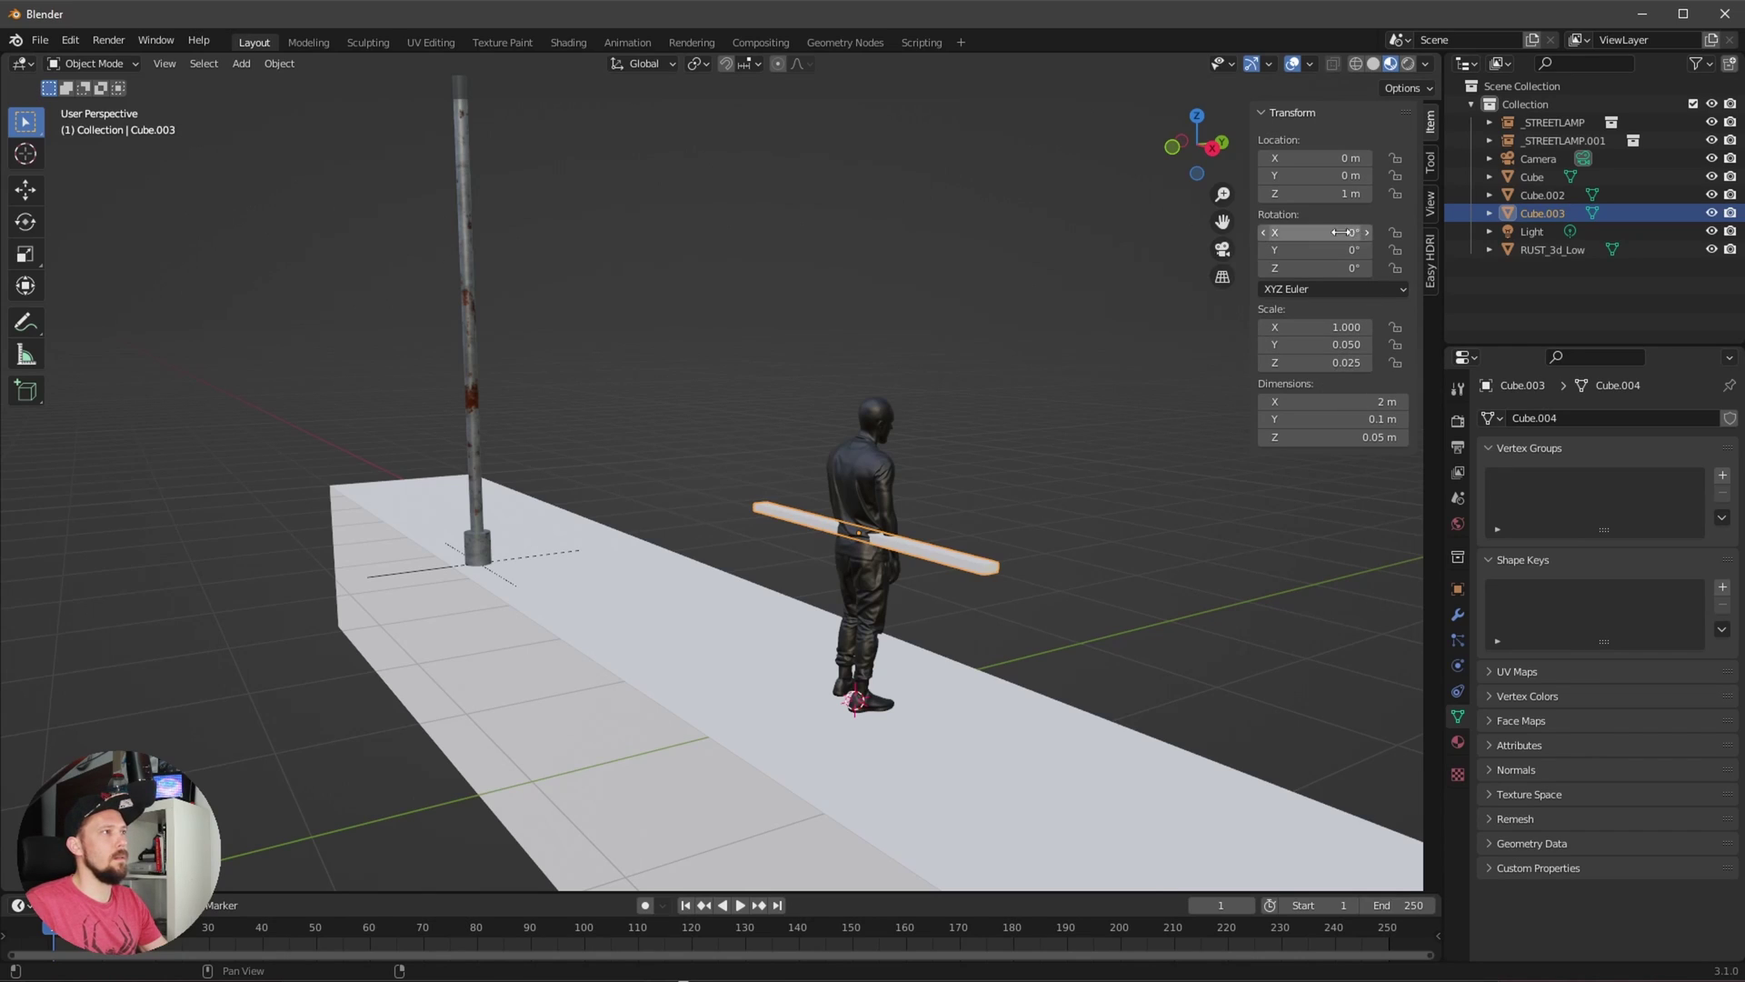
left_click_drag(1345, 194, 1321, 194)
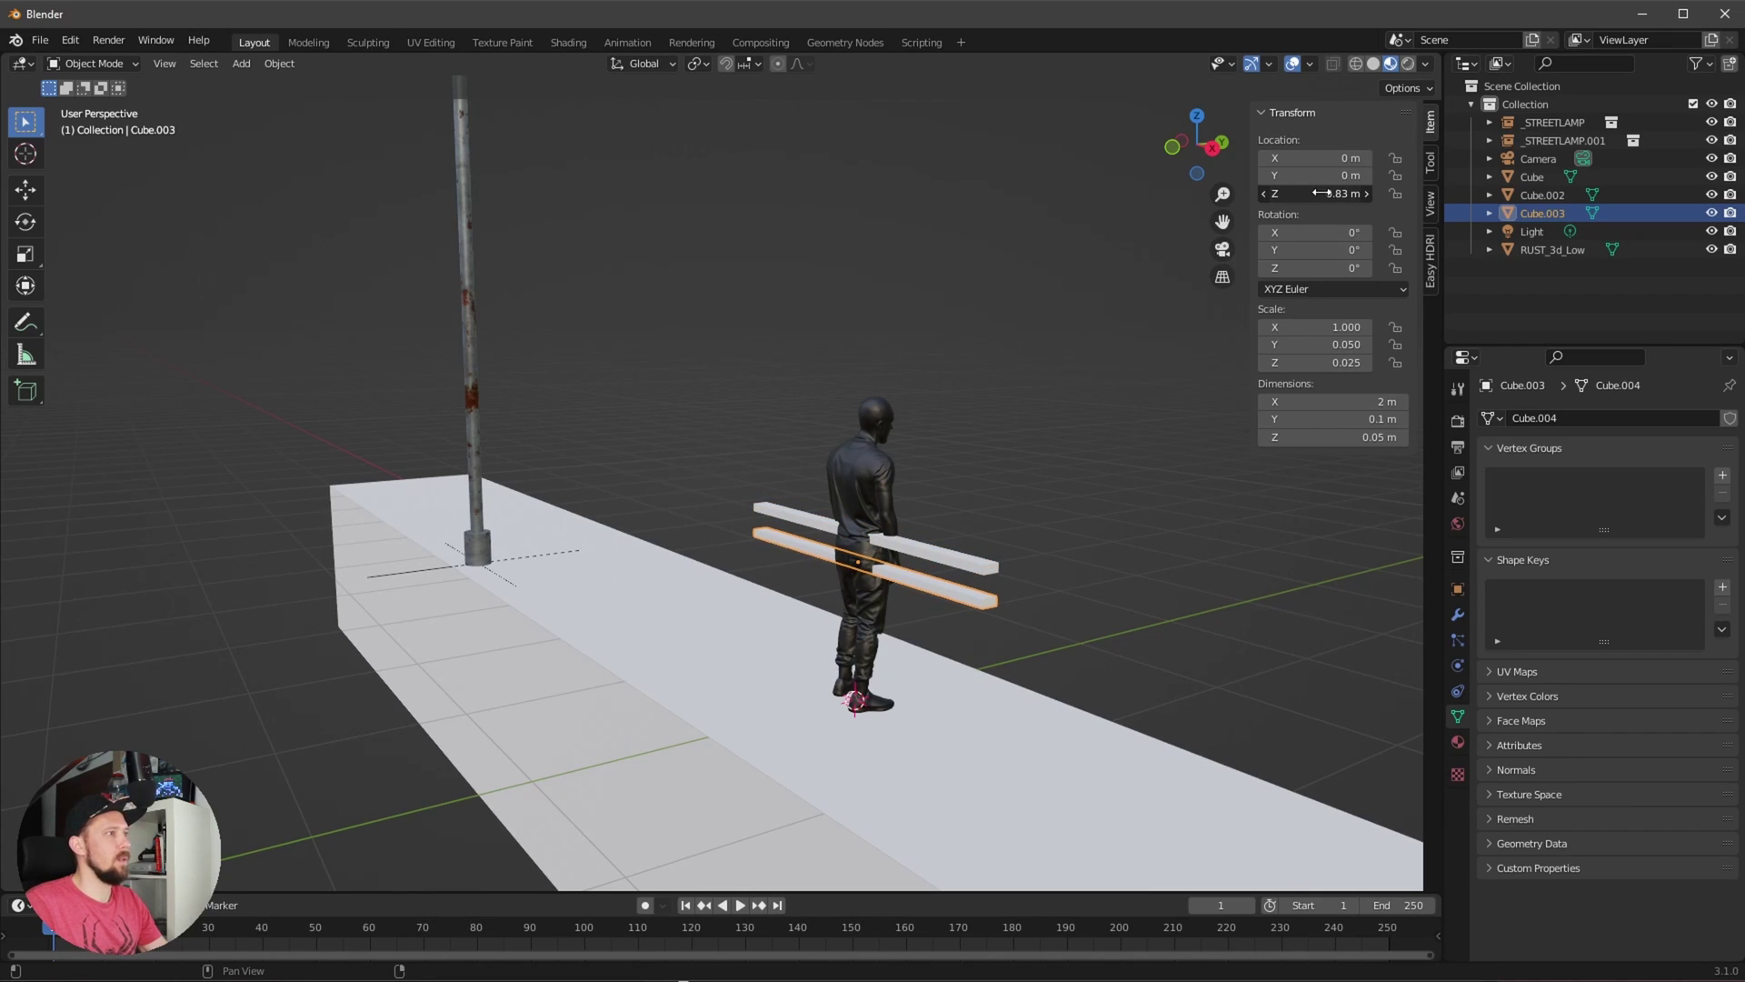
- Thin the duplicated lower bar by setting its Z scale to 0.01
left_click(1318, 361)
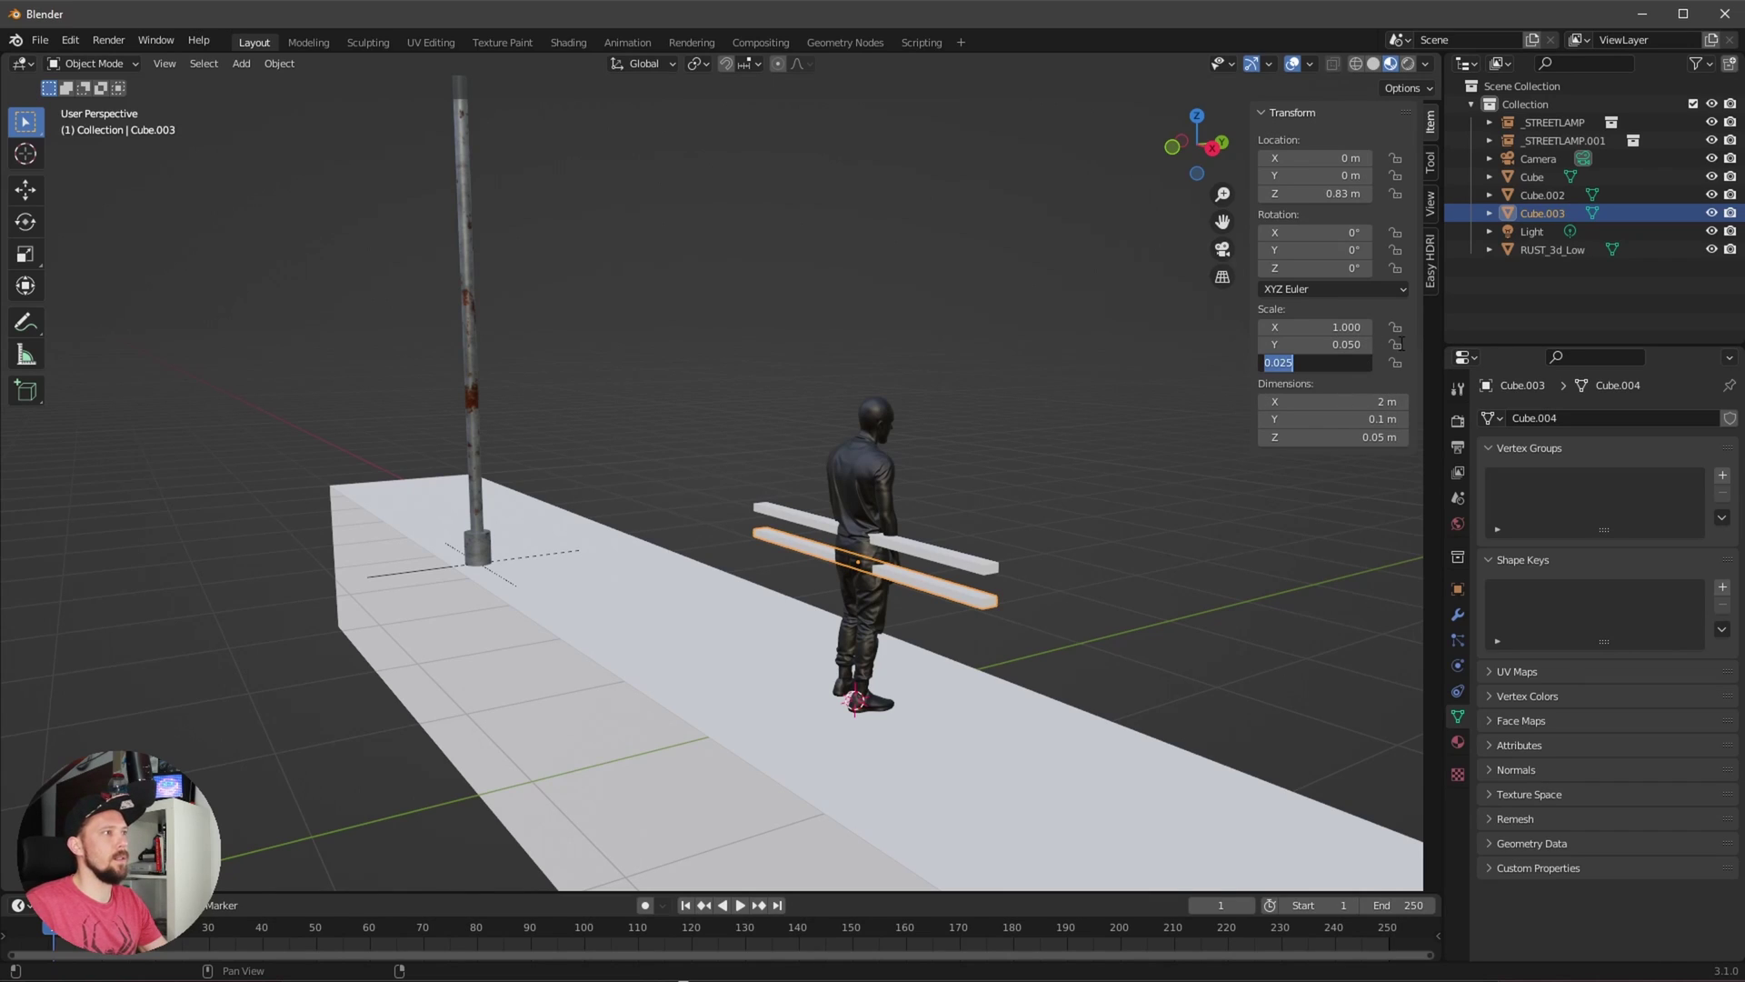
key("End")
key("shift+Left")
key("shift+Left")
key("shift+Left")
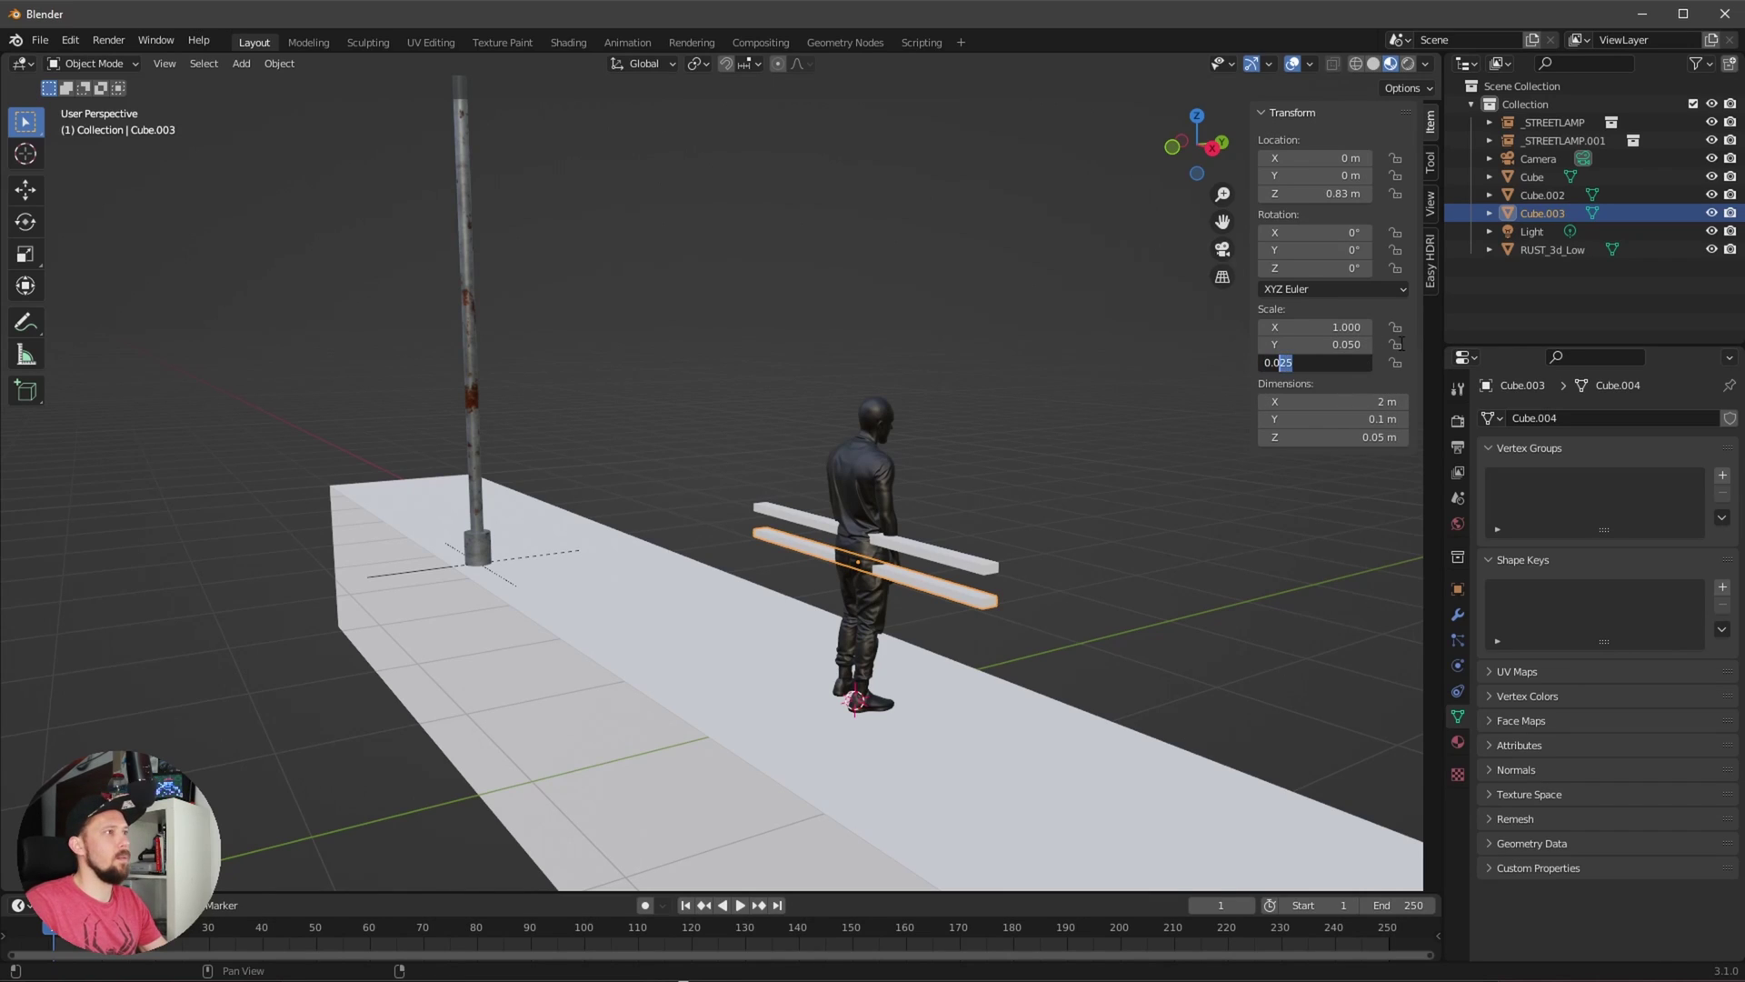
type("01")
key("Return")
- Duplicate the thinner bar in place and set the copy's Z location to 0.1 m
middle_click_drag(1005, 560, 951, 591)
key("shift+d")
right_click(942, 596)
left_click_drag(1327, 194, 1272, 194)
left_click(1327, 194)
type("0.1")
key("Return")
middle_click_drag(1155, 542, 999, 627)
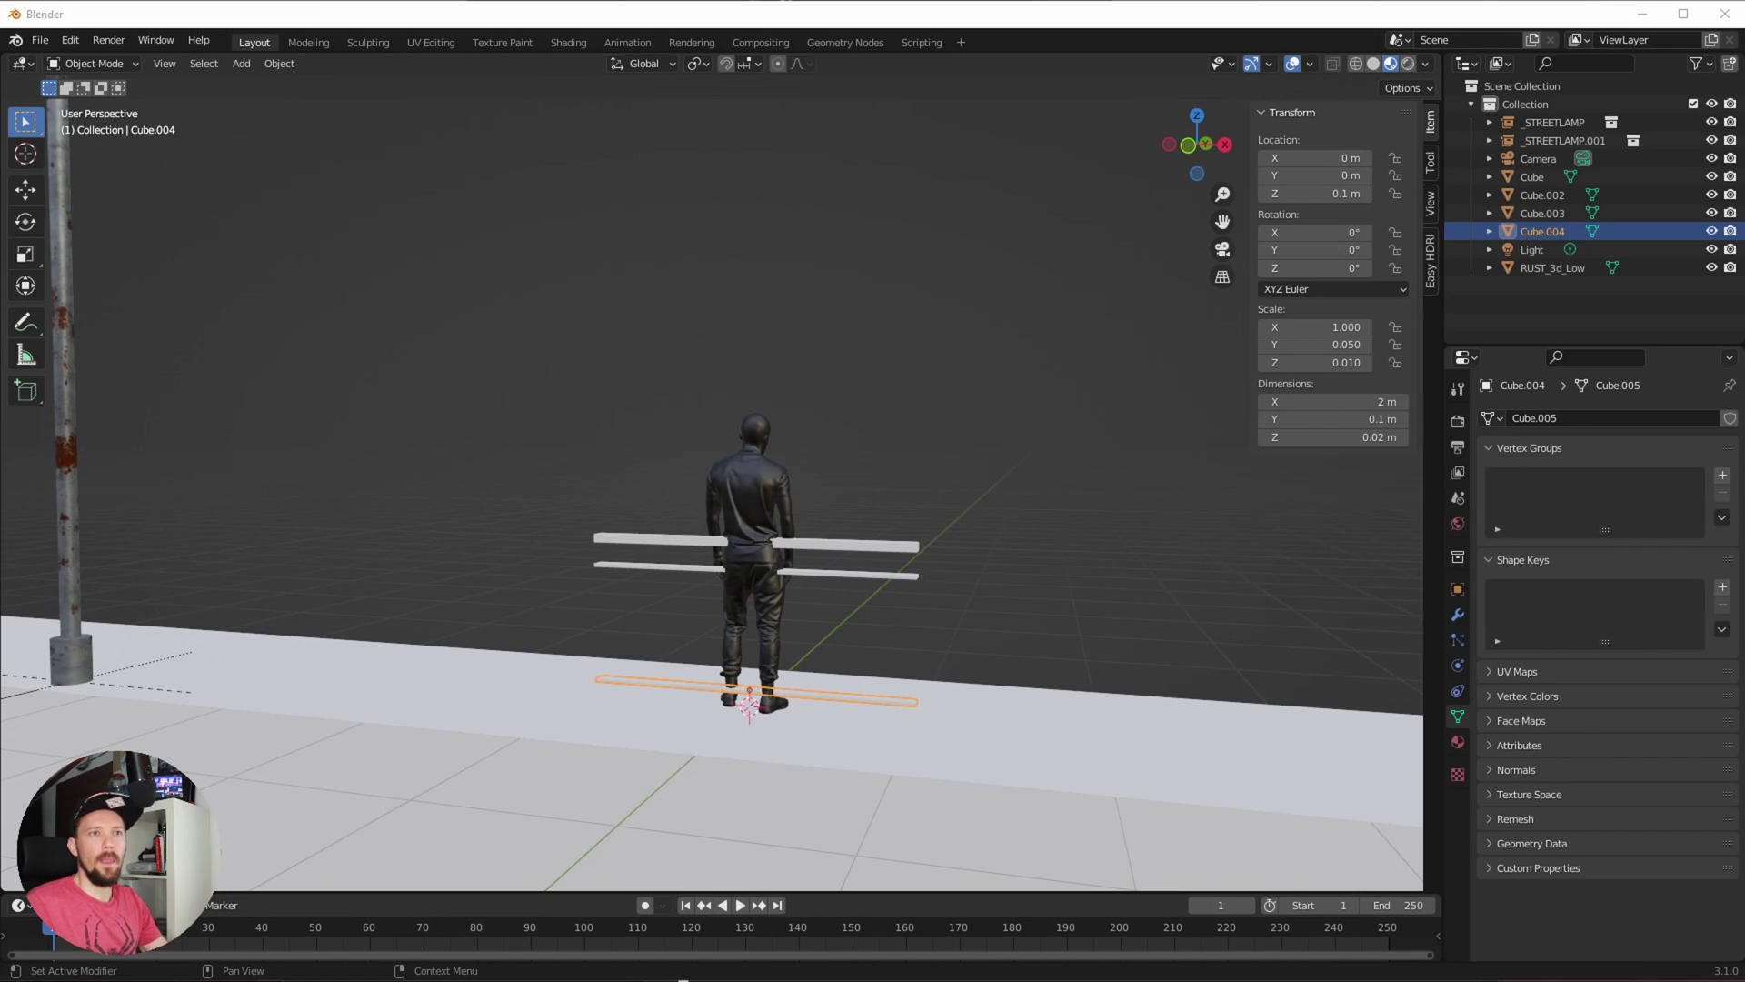
- Deselect everything and add a new cube mesh at the figure's feet
key("alt+a")
key("shift+a")
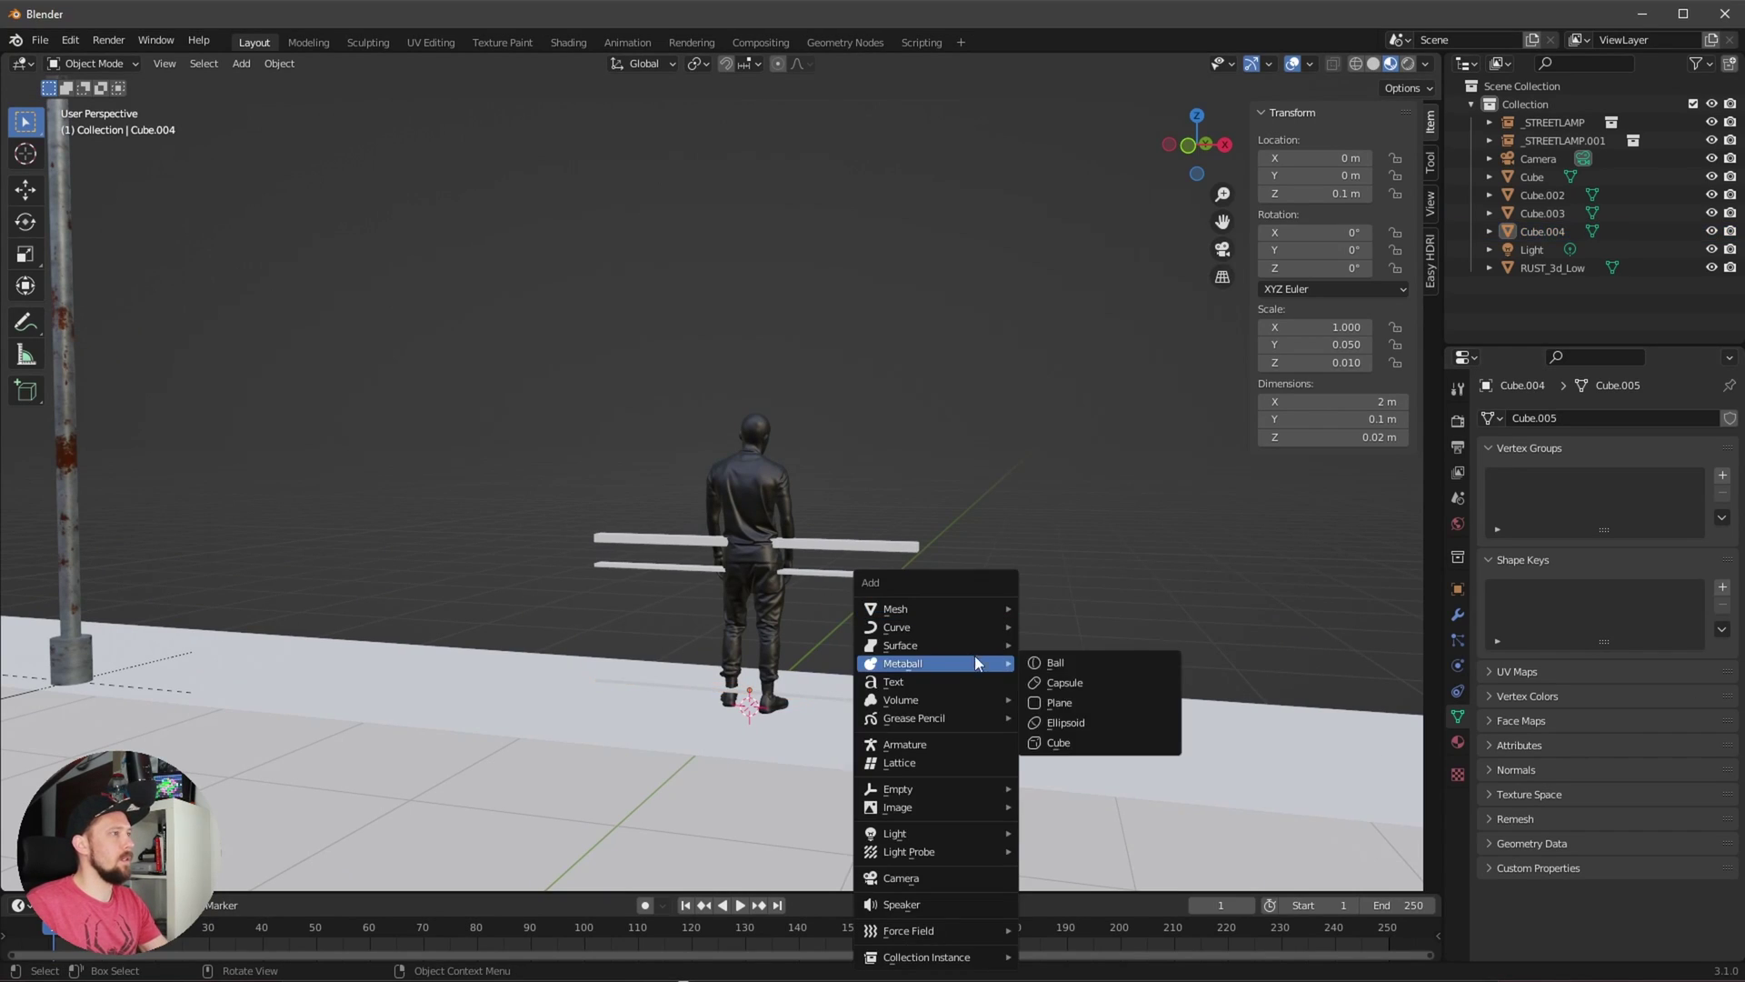
mouse_move(936, 608)
left_click(1090, 625)
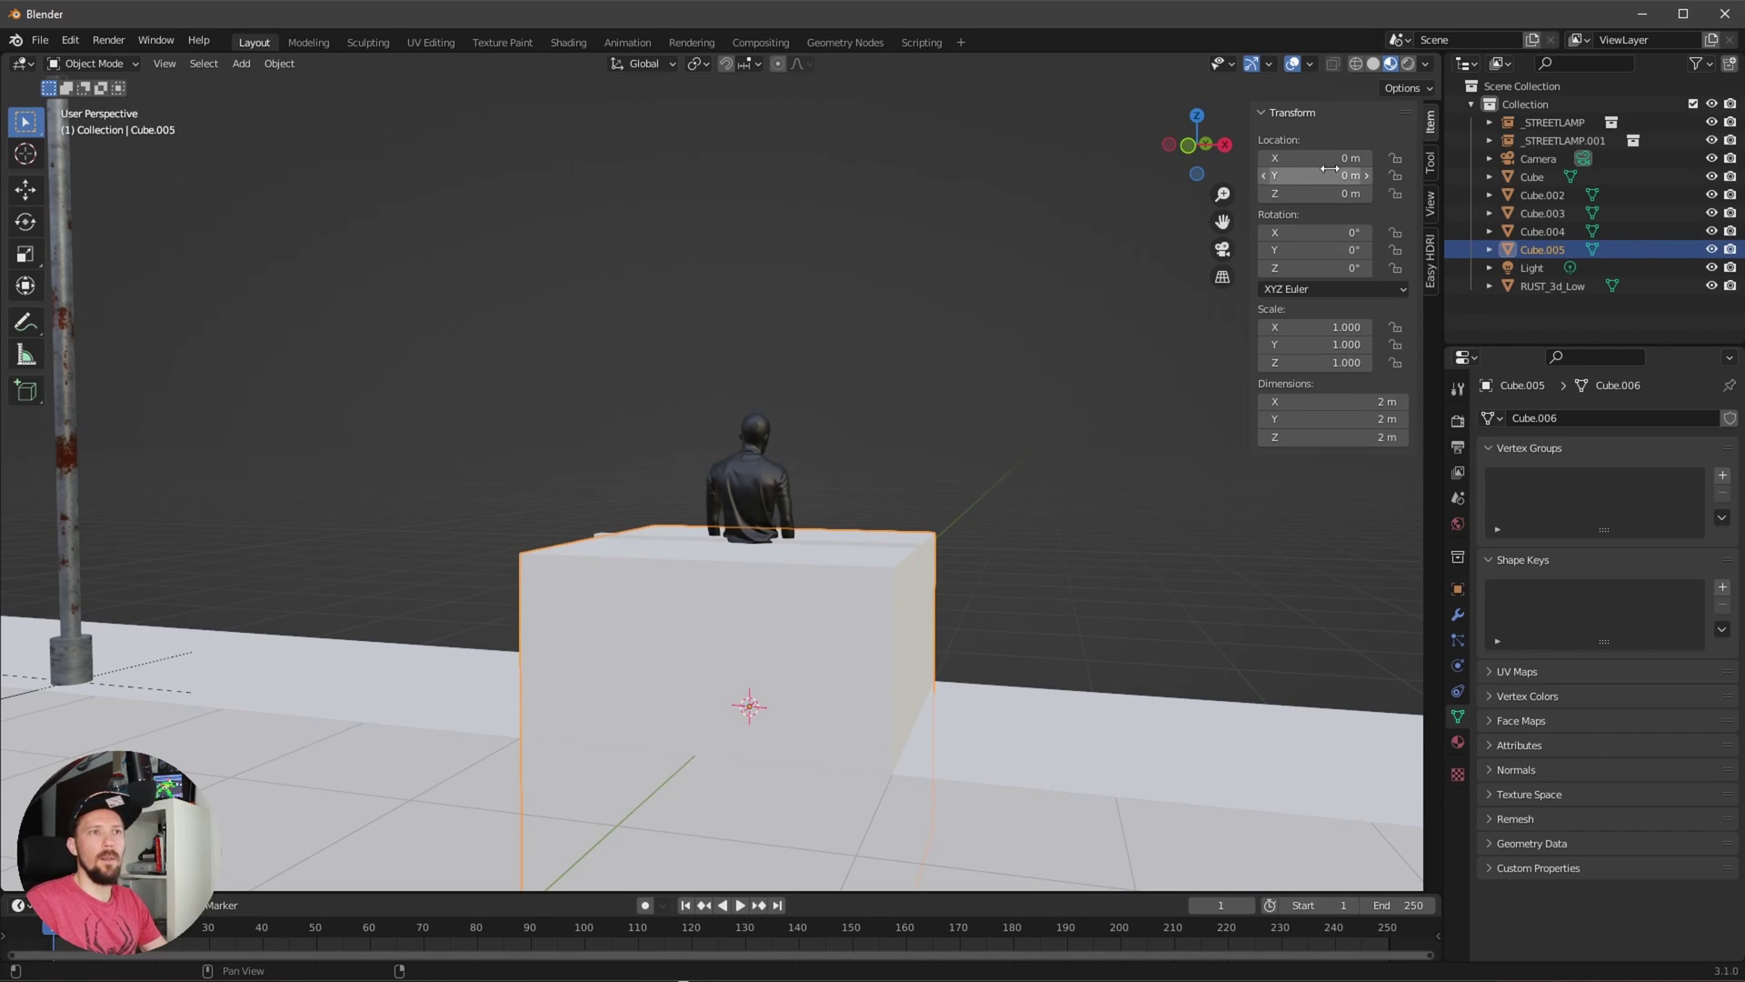
left_click(1342, 335)
type(".5")
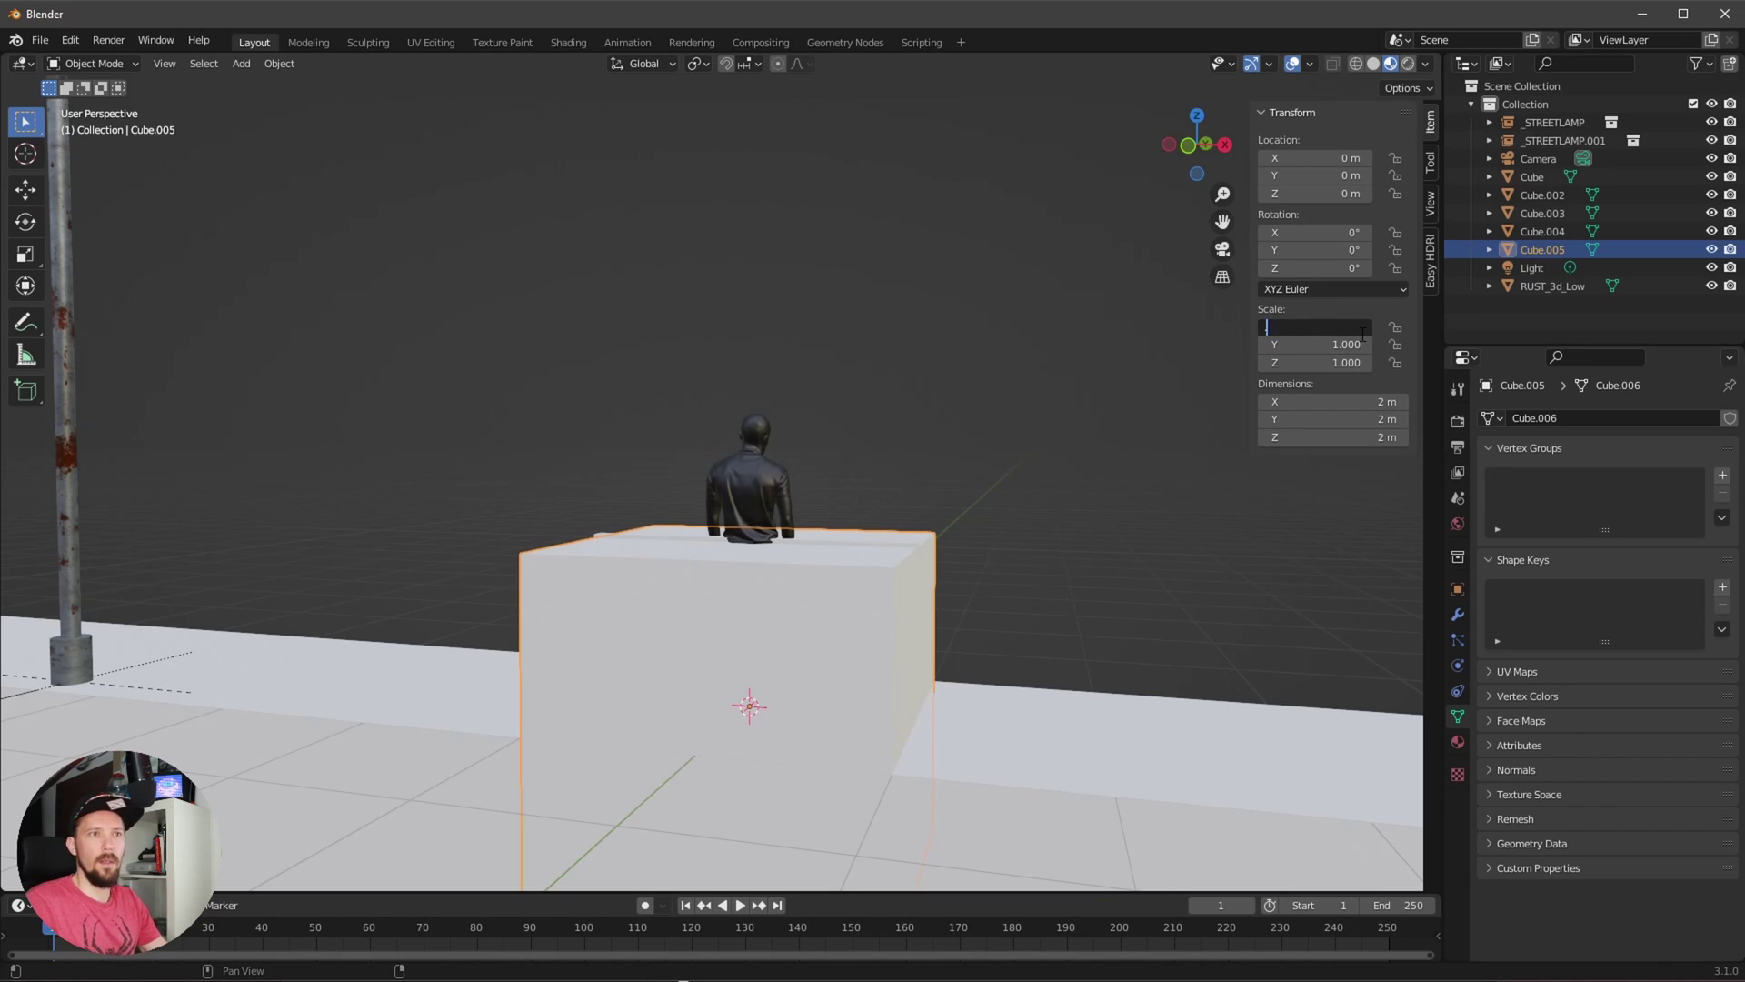
key("Tab")
type(".5")
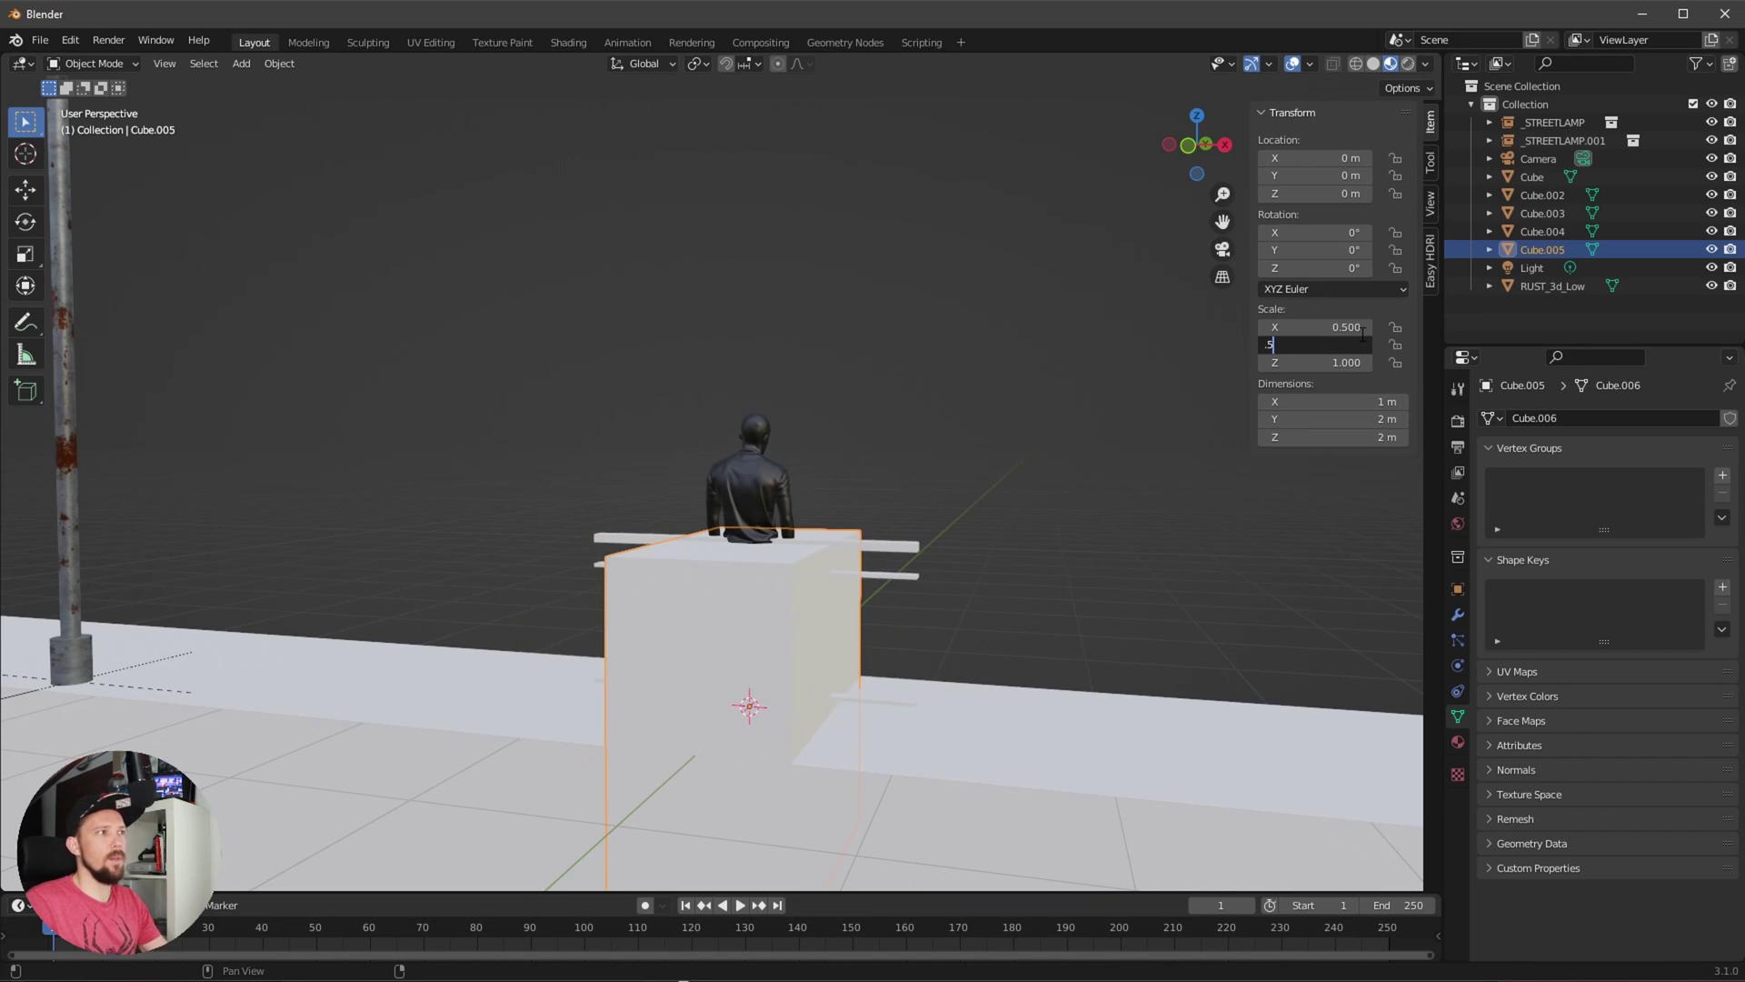
key("Escape")
- Turn the new cube into a slim vertical post by setting its X and Y scale to 0.05
left_click(1347, 326)
key("BackSpace")
type(".05")
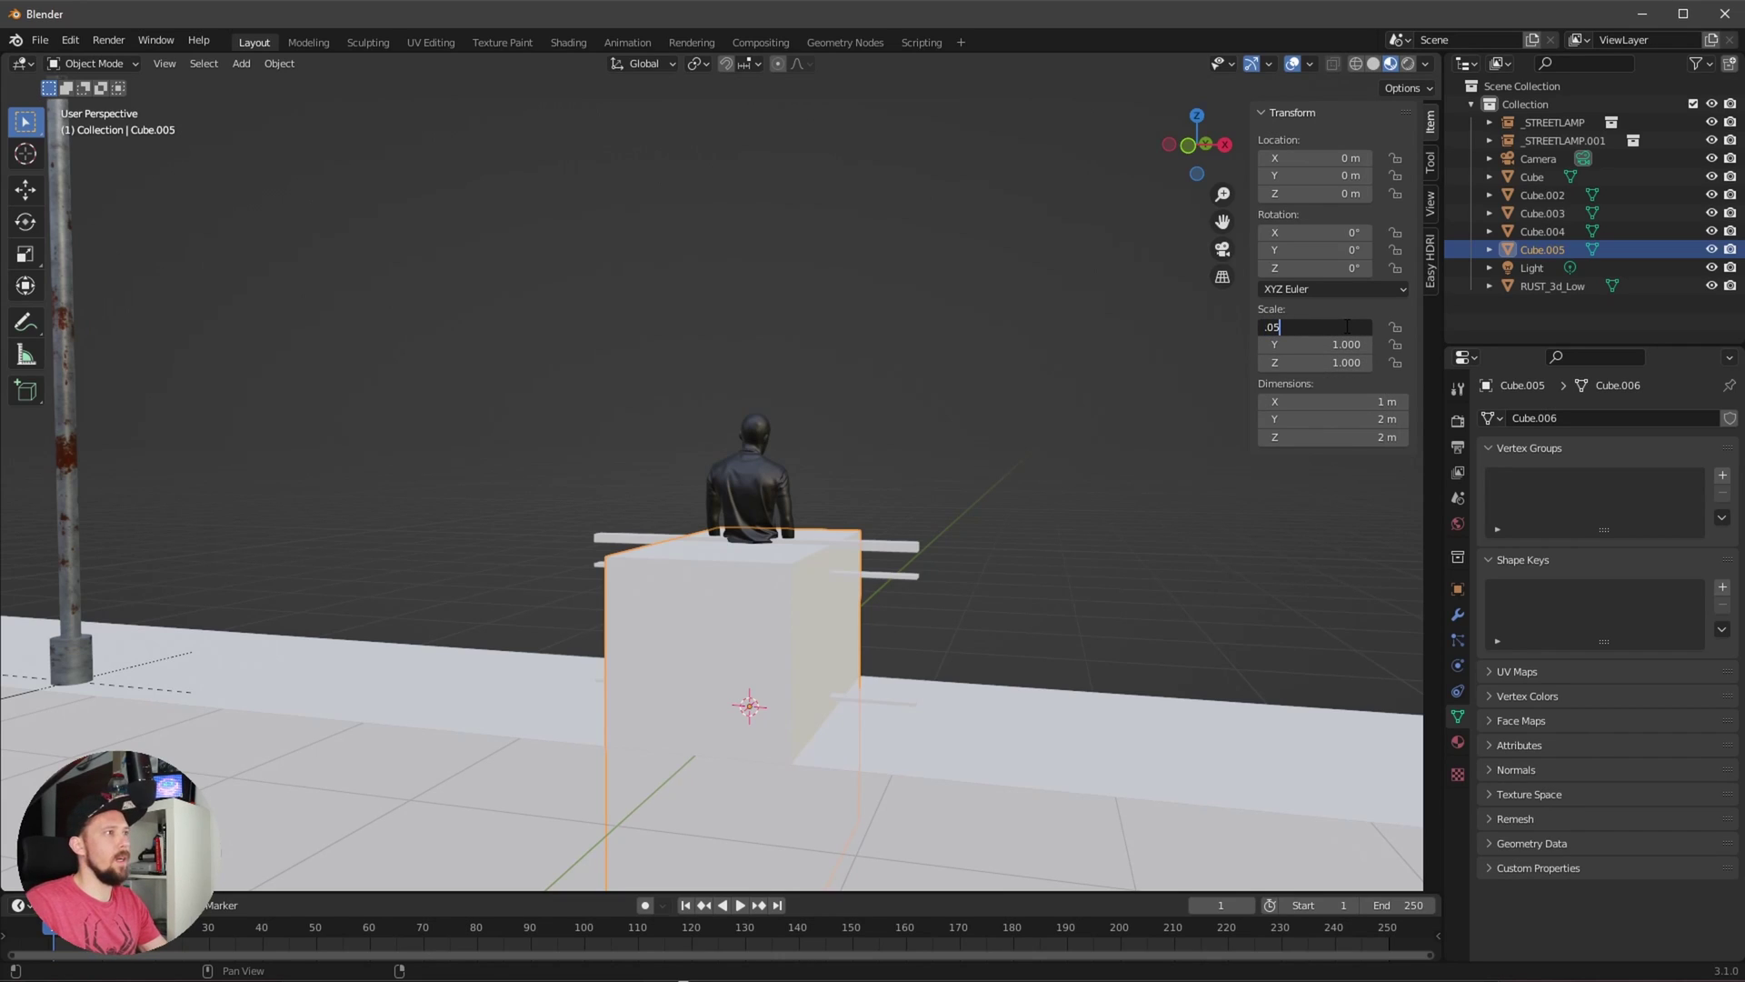
key("Tab")
type(".05")
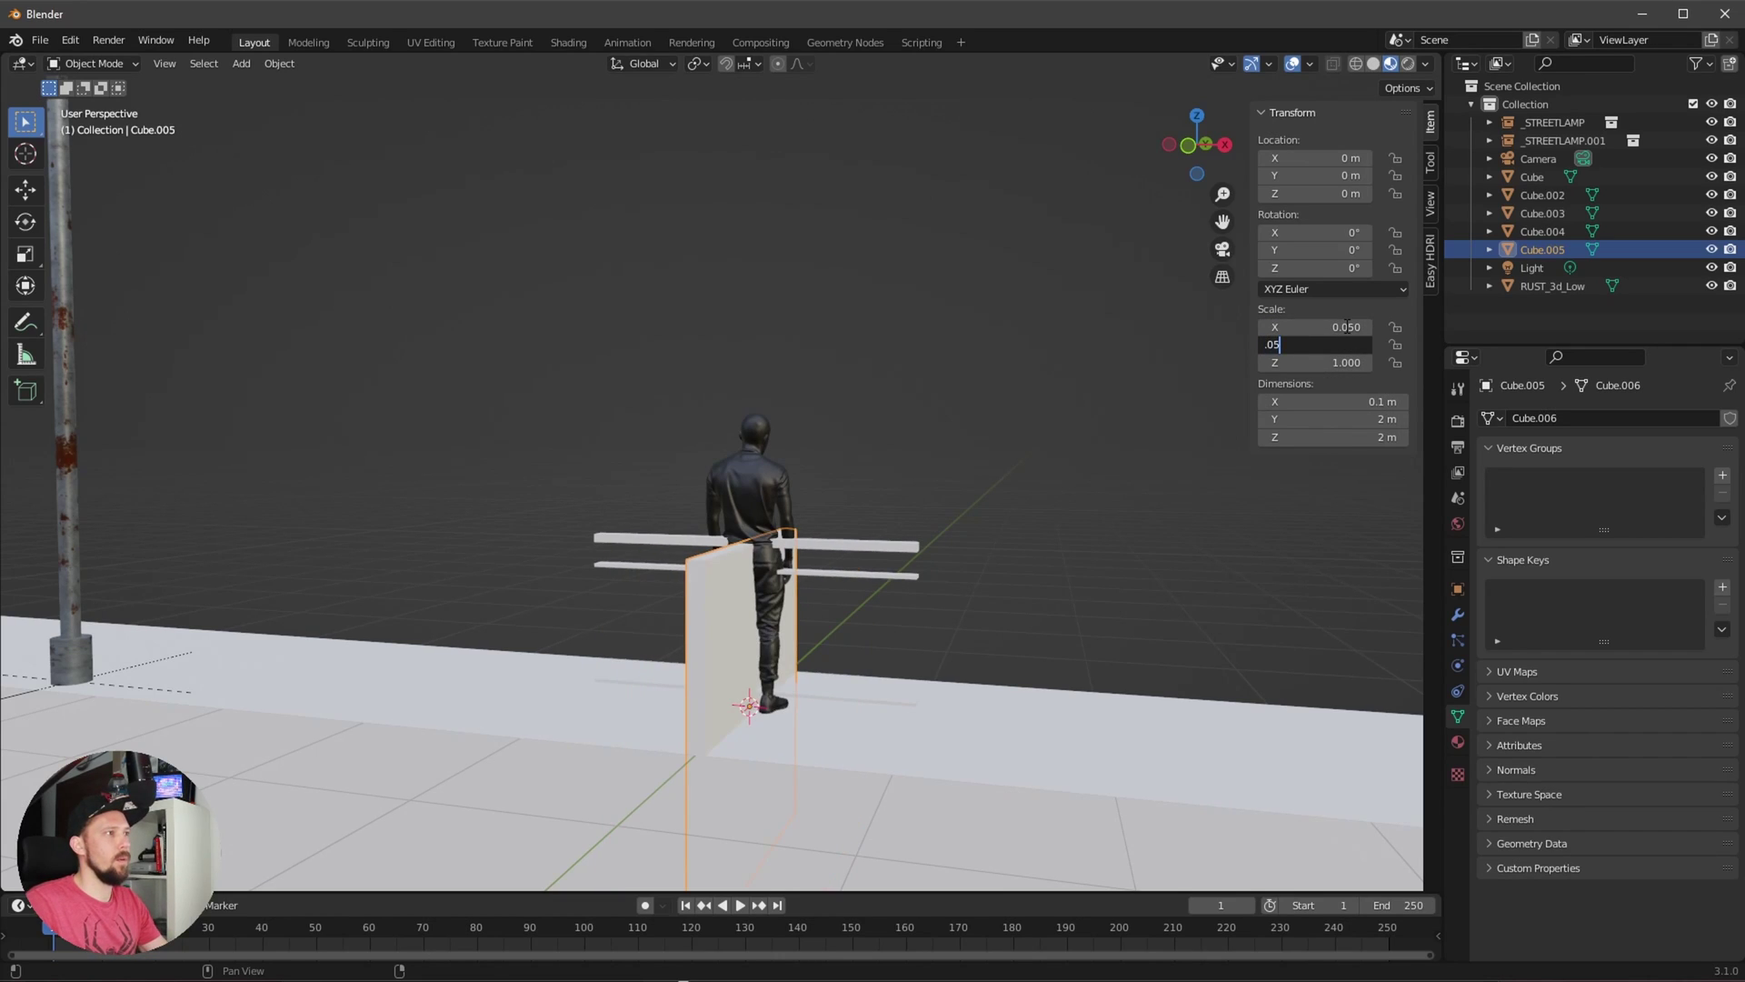
key("Tab")
key("Return")
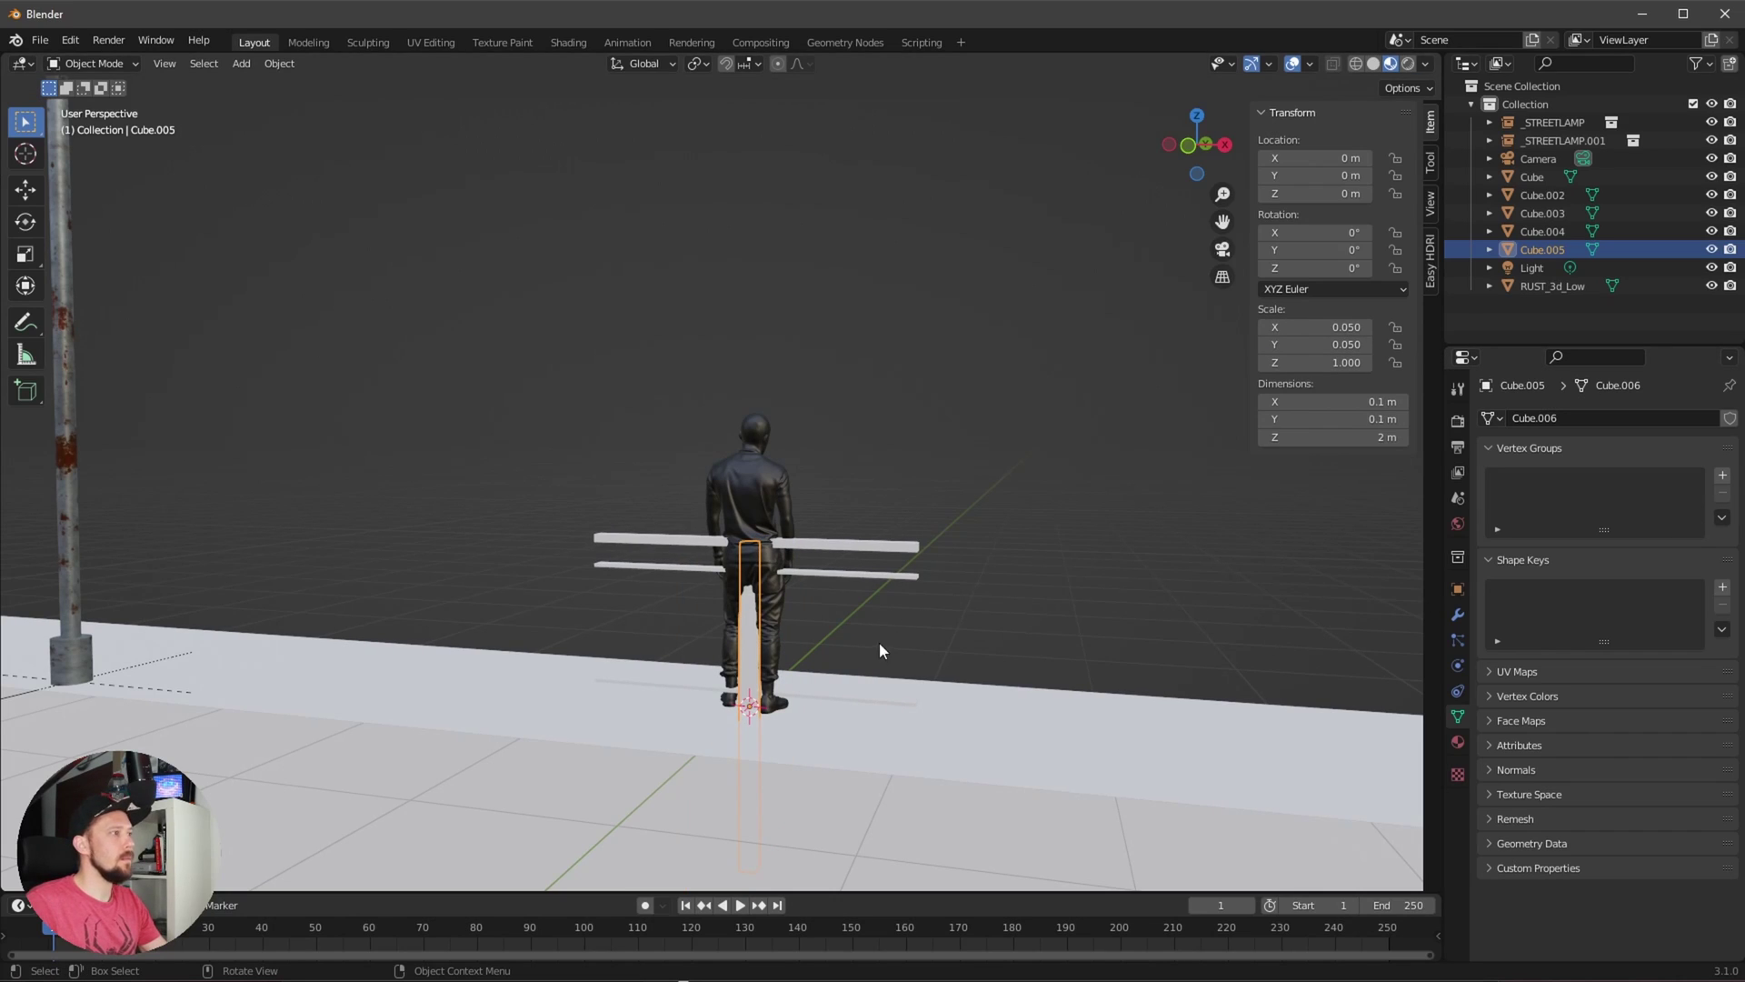
- Move the post along the X axis to about 0.946 m, at the end of the horizontal bars
key("g")
key("x")
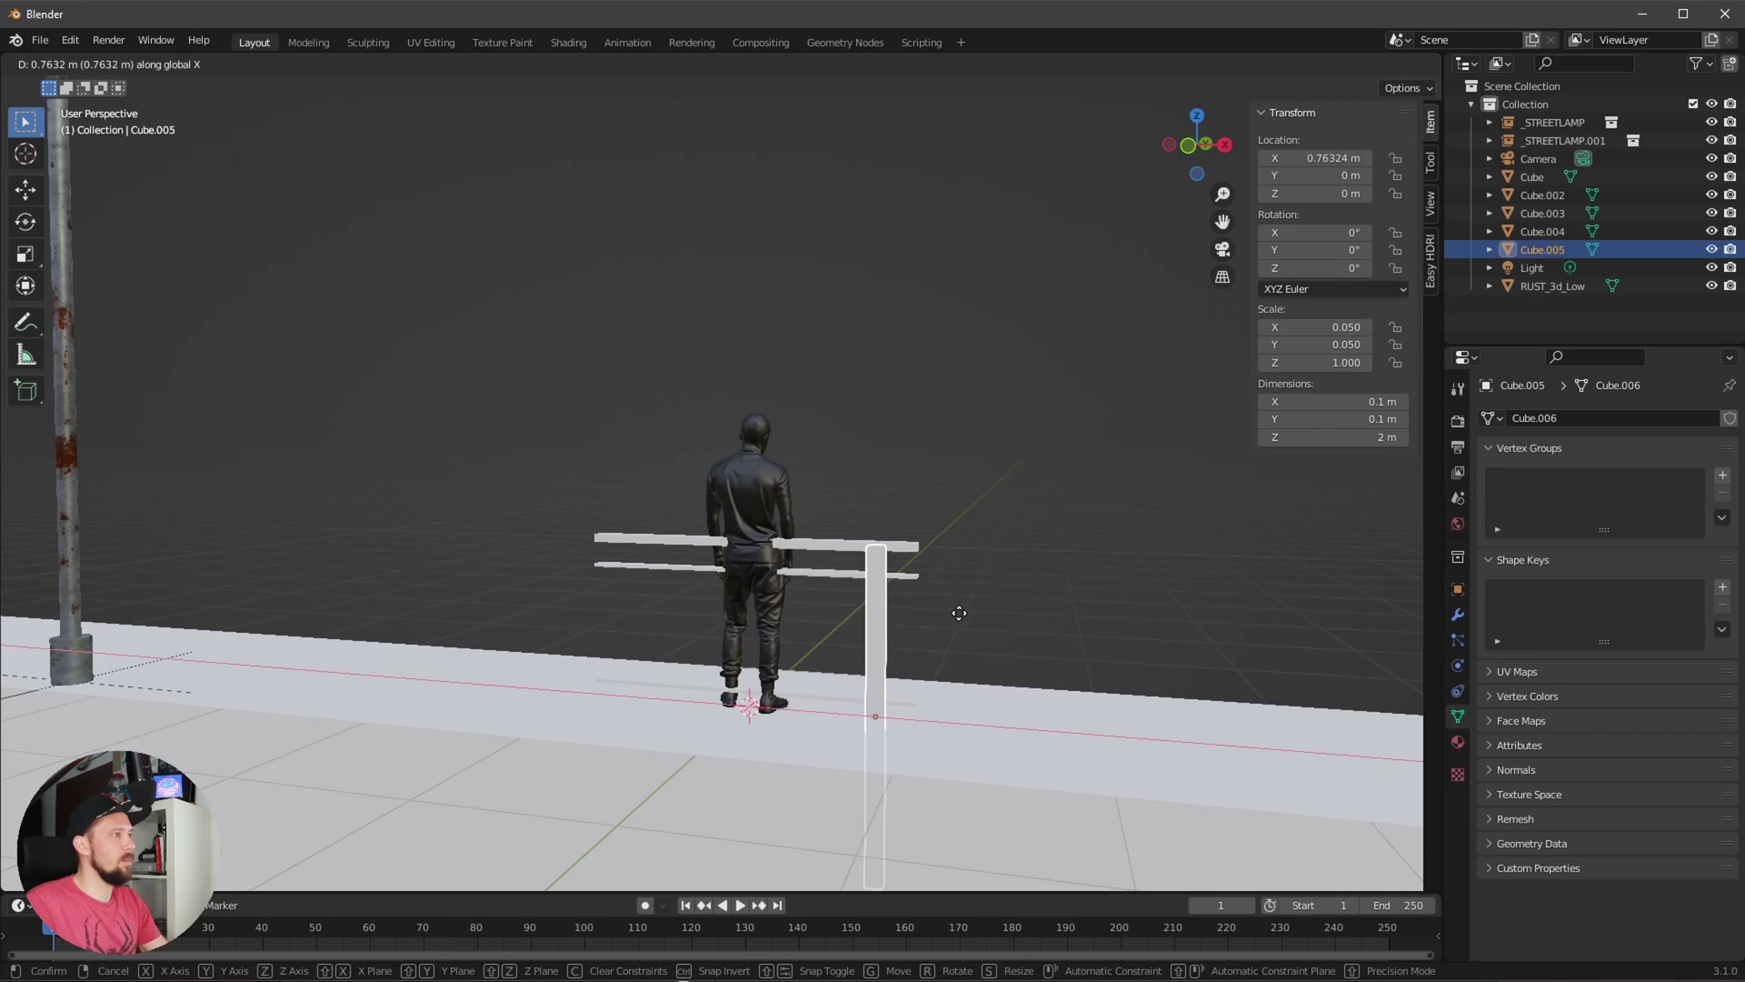
left_click(989, 612)
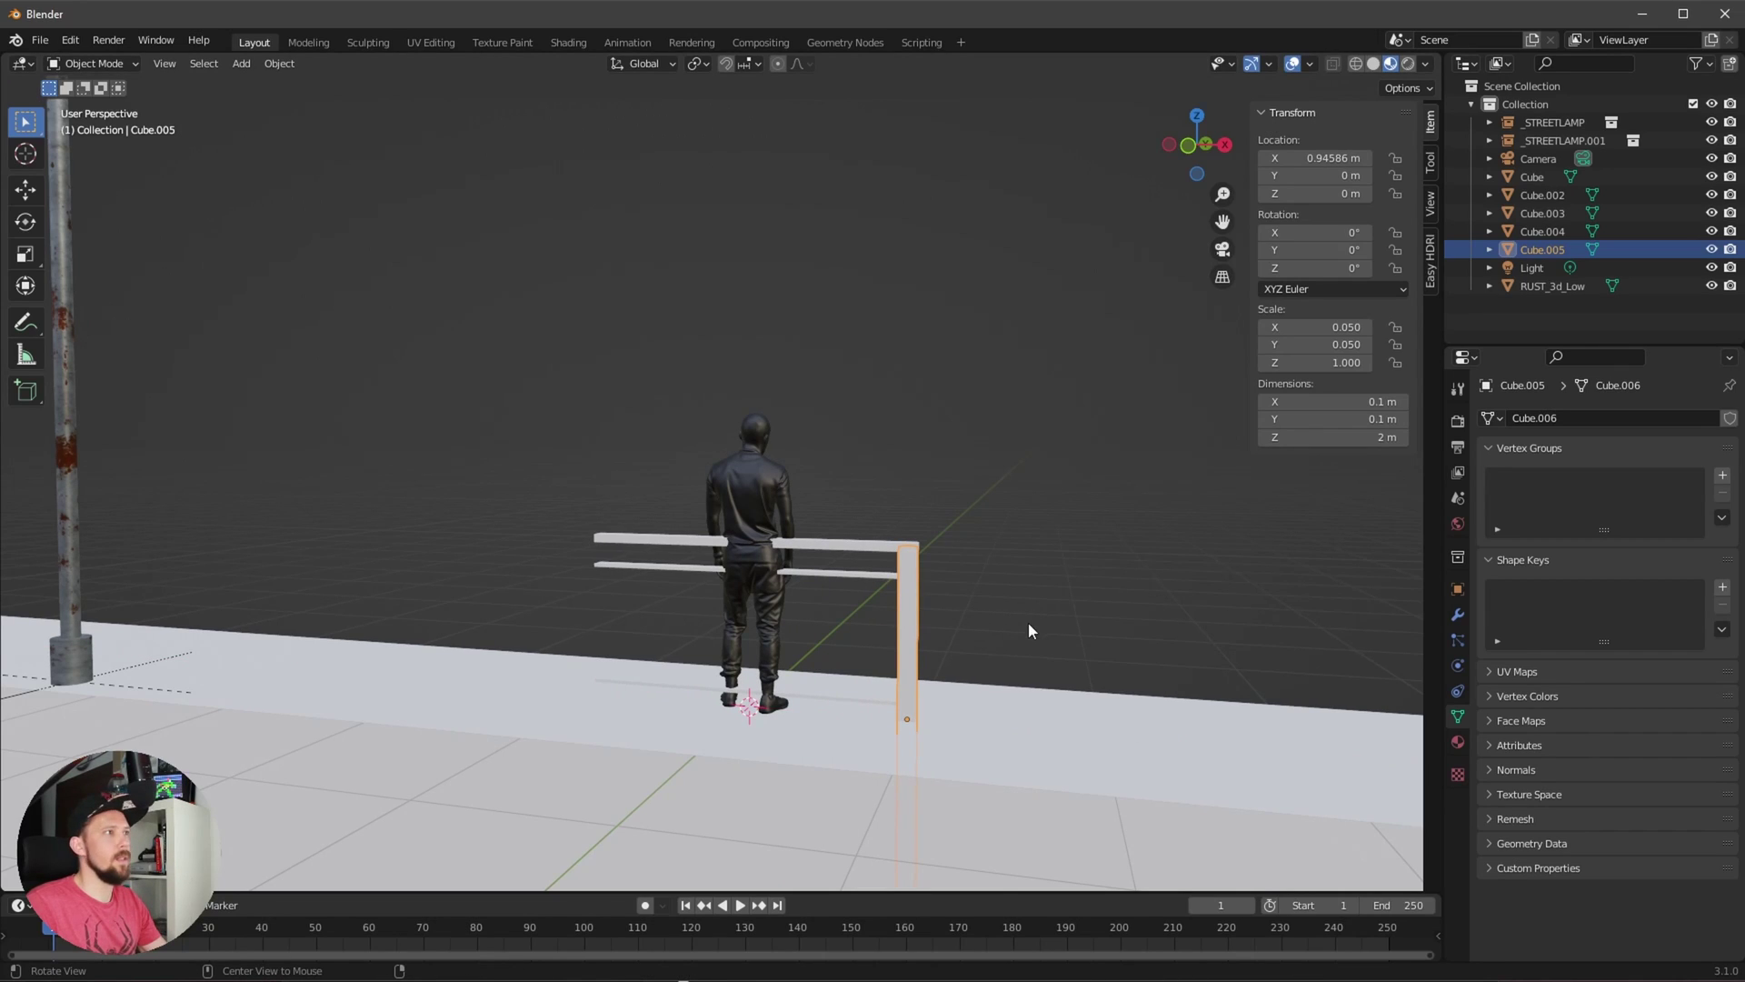
mouse_move(1315, 163)
left_mouse_down()
mouse_move(1336, 163)
mouse_move(1315, 163)
left_mouse_up()
- Switch the viewport to Solid shading with the joint between post and rails in close view
middle_click_drag(1168, 356, 1170, 509)
scroll(1171, 564, "up", 6)
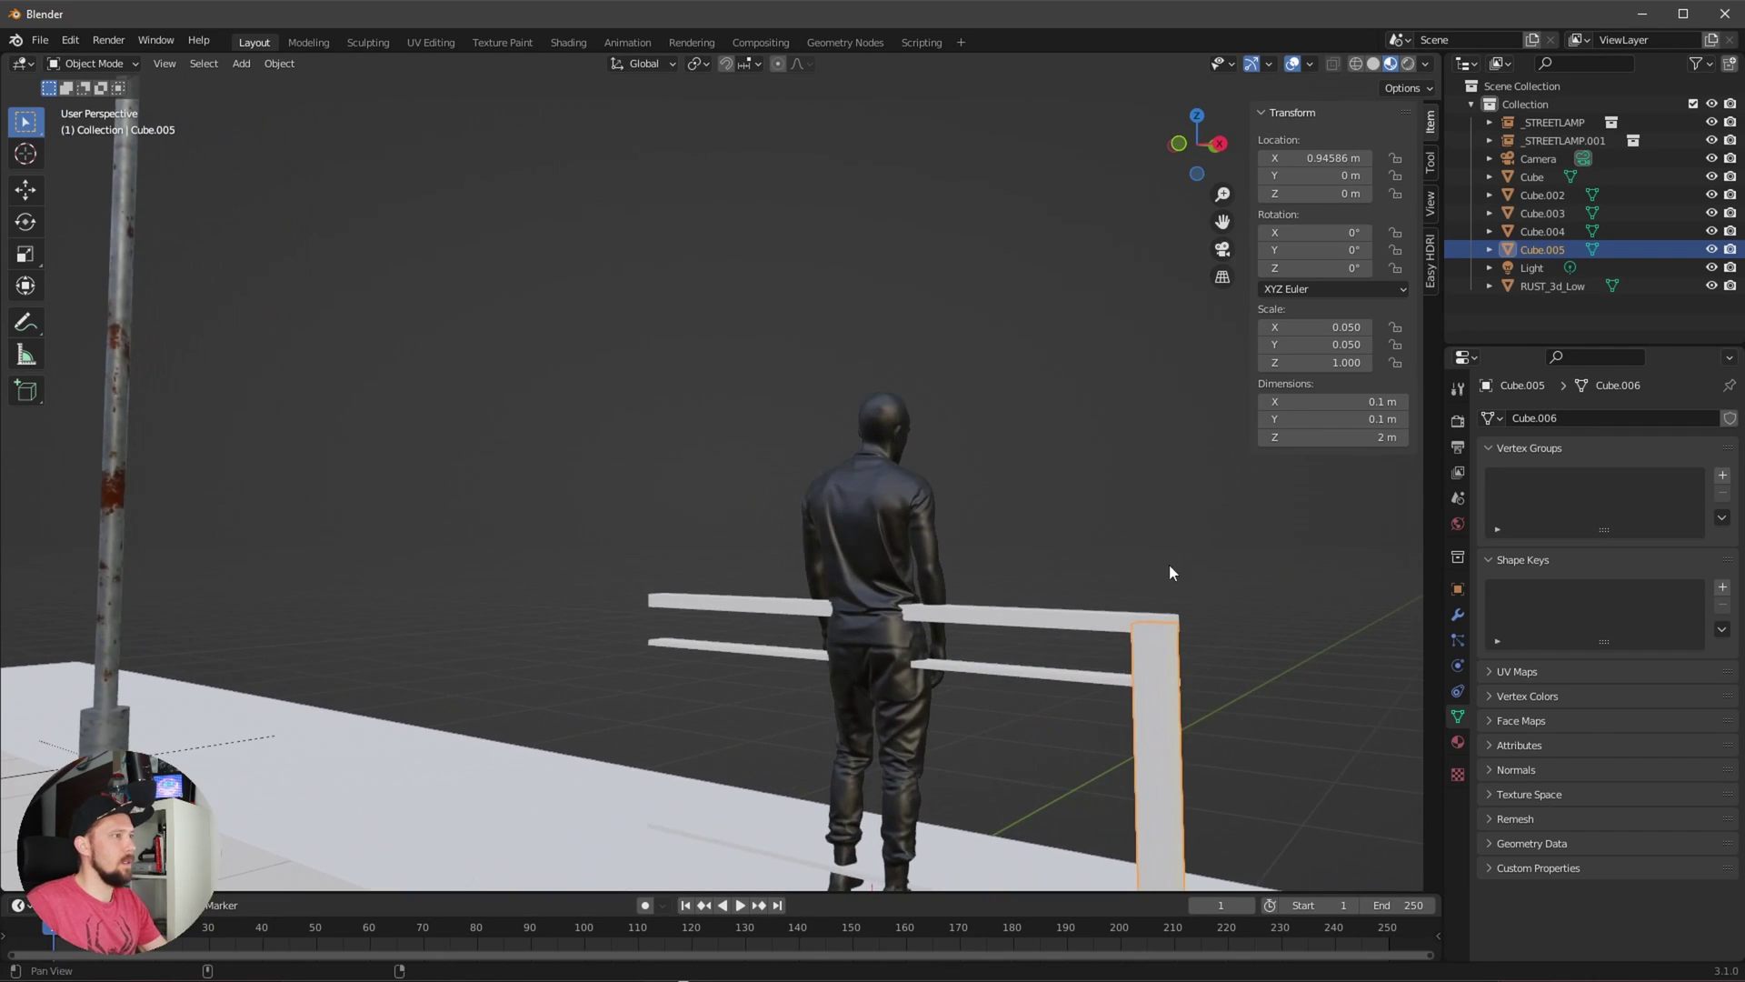
key("z")
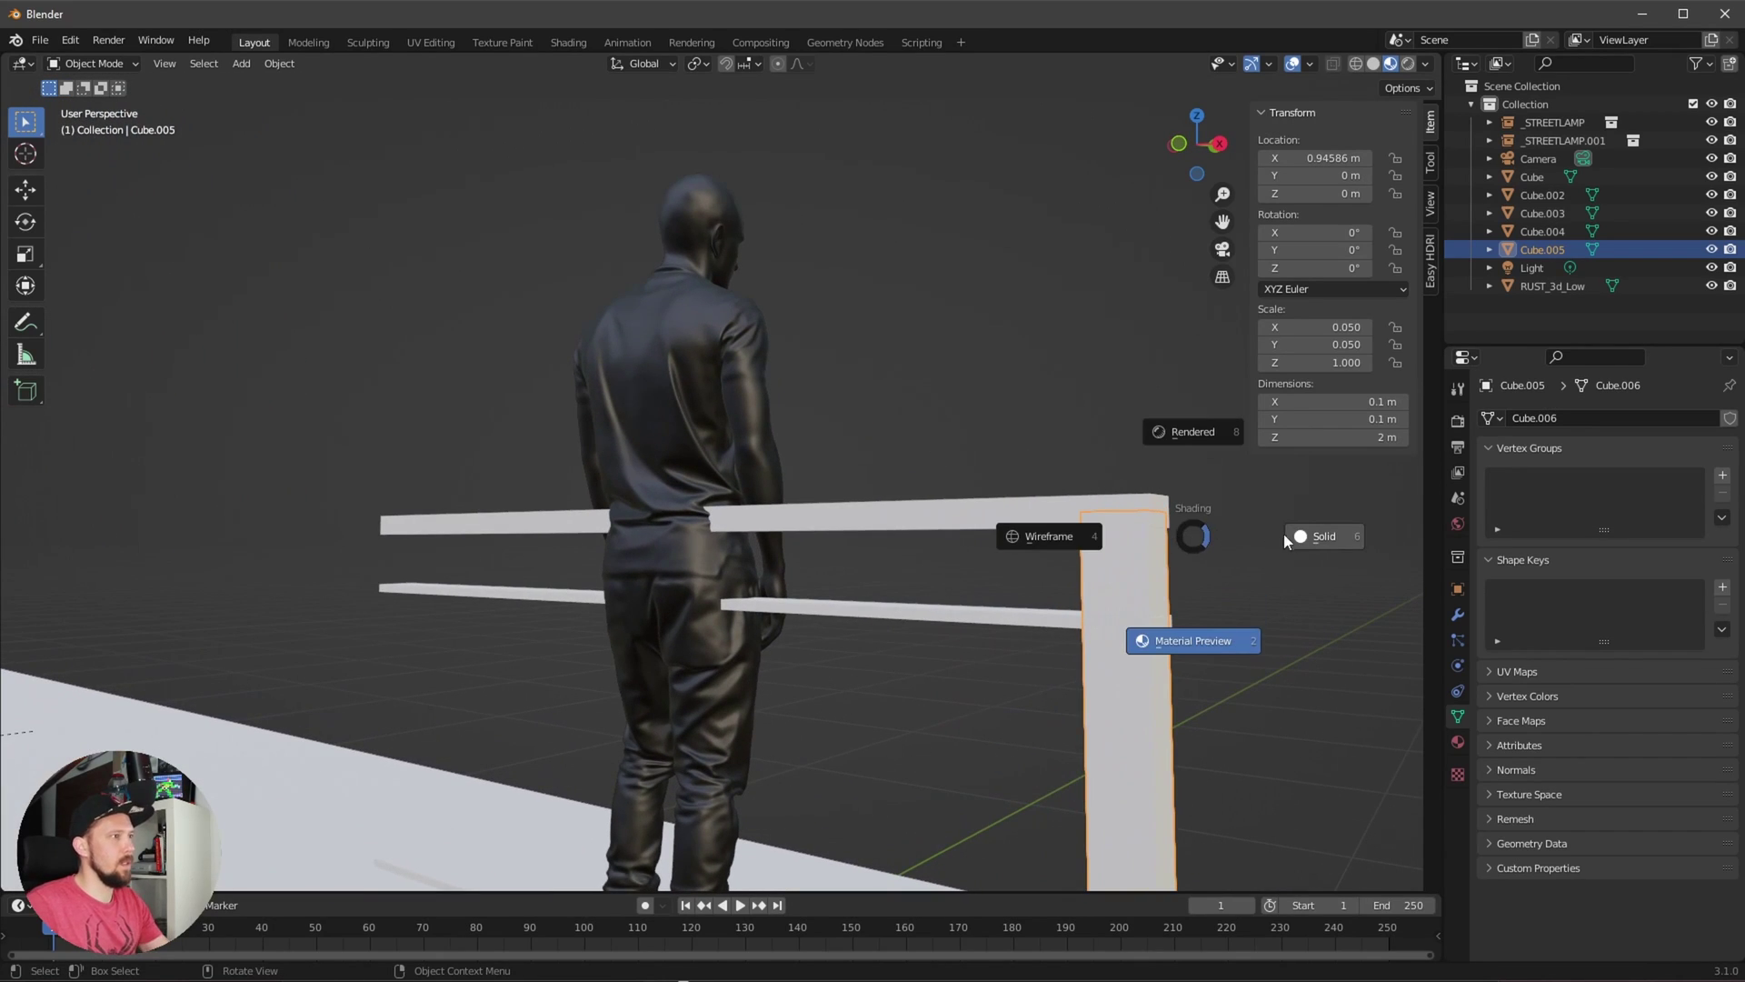
left_click(1324, 533)
mouse_move(1325, 534)
middle_mouse_down()
mouse_move(1165, 589)
mouse_move(1216, 597)
middle_mouse_up()
- Align the post with the rail ends by moving it to about 0.951 m on X and 0.033 m on Z
key("g")
key("y")
key("x")
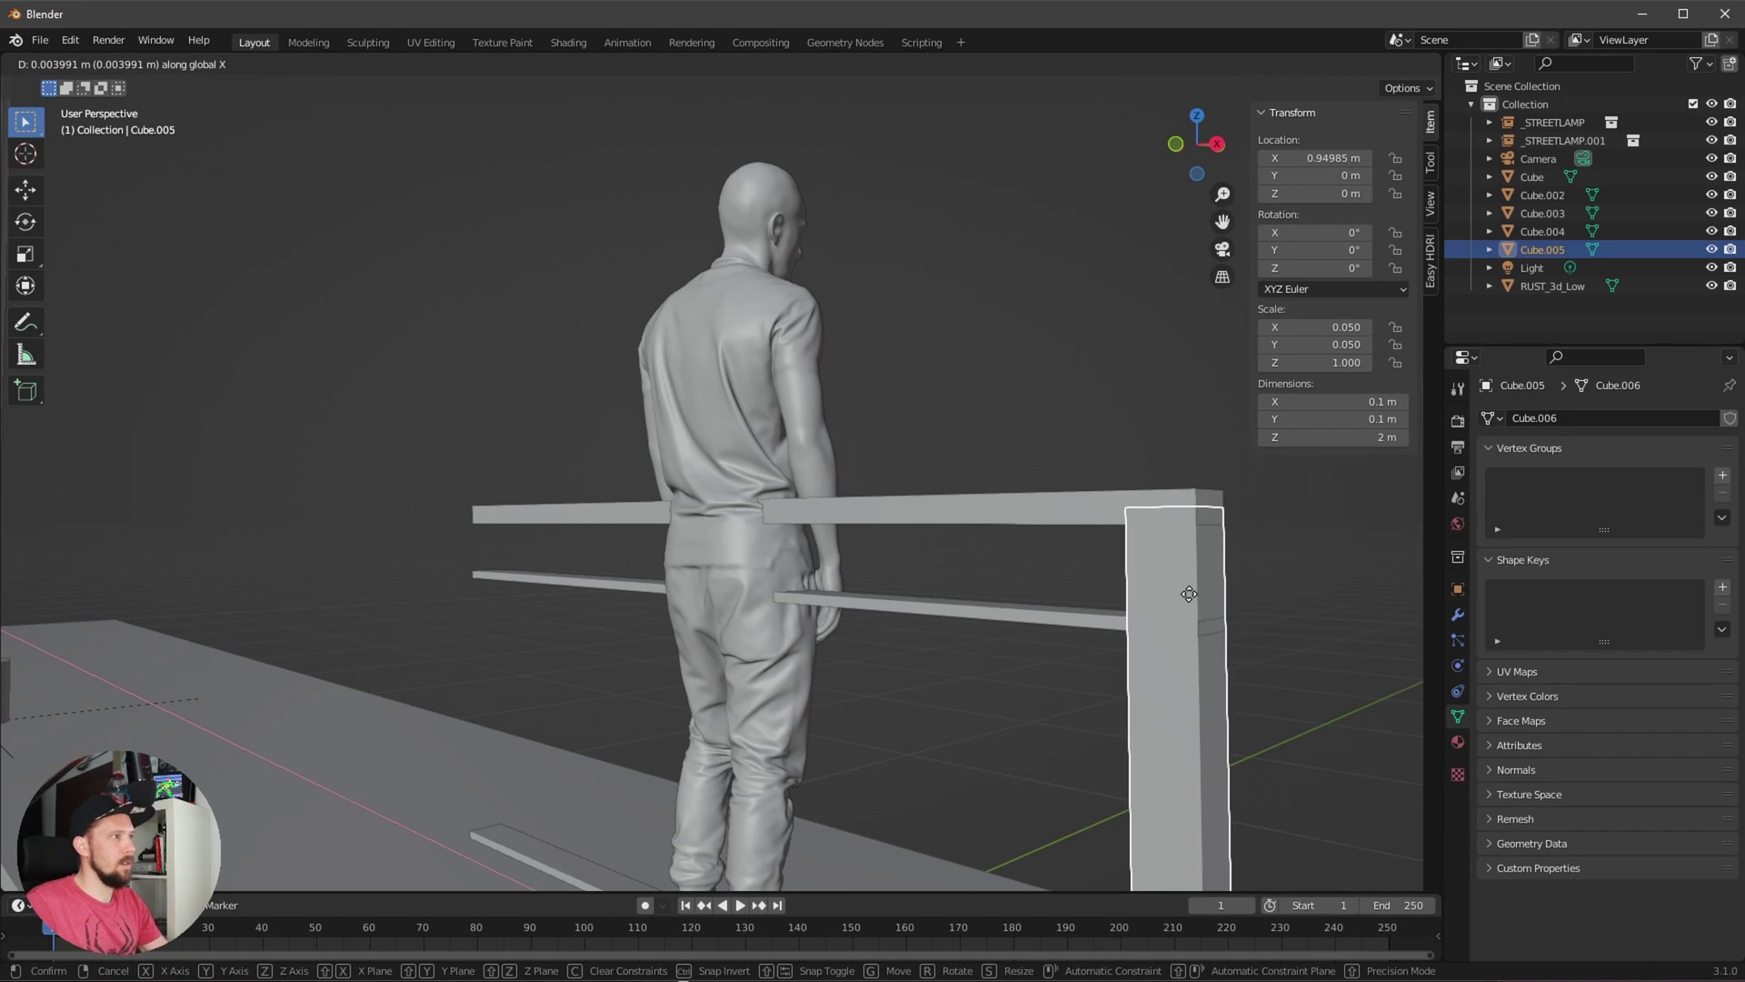
key("z")
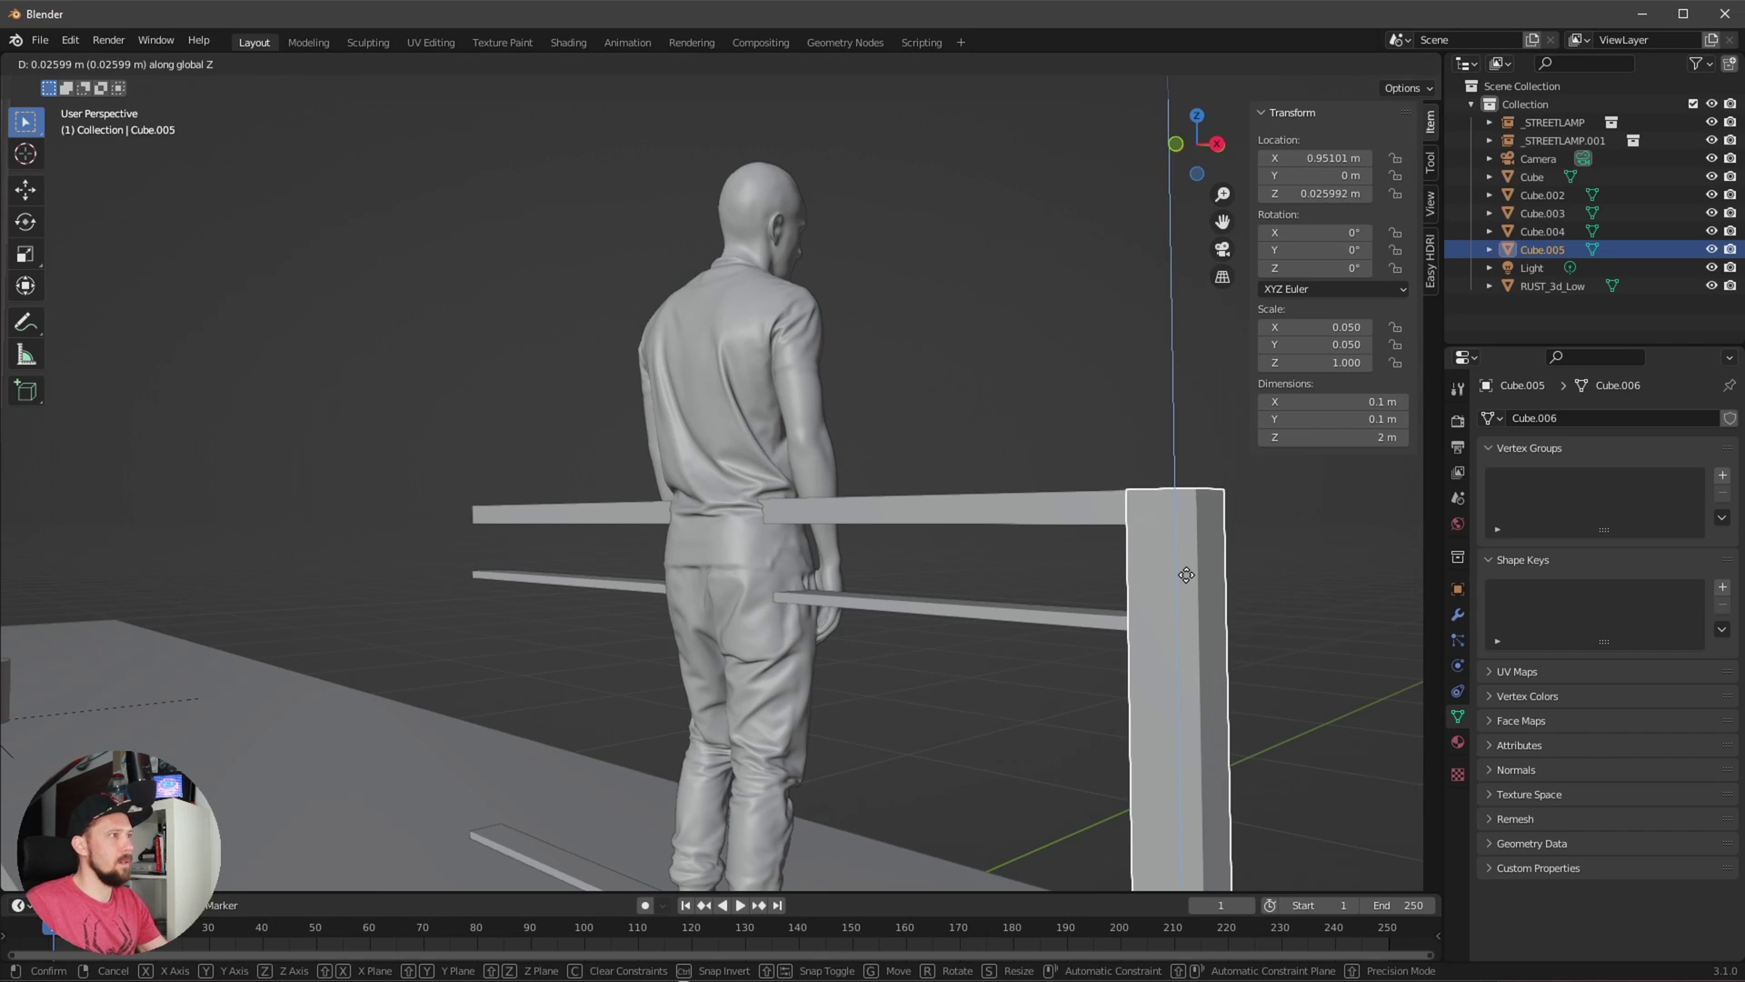
left_click(1229, 571)
middle_click_drag(1302, 596, 1121, 585)
key("ctrl+z")
key("ctrl+z")
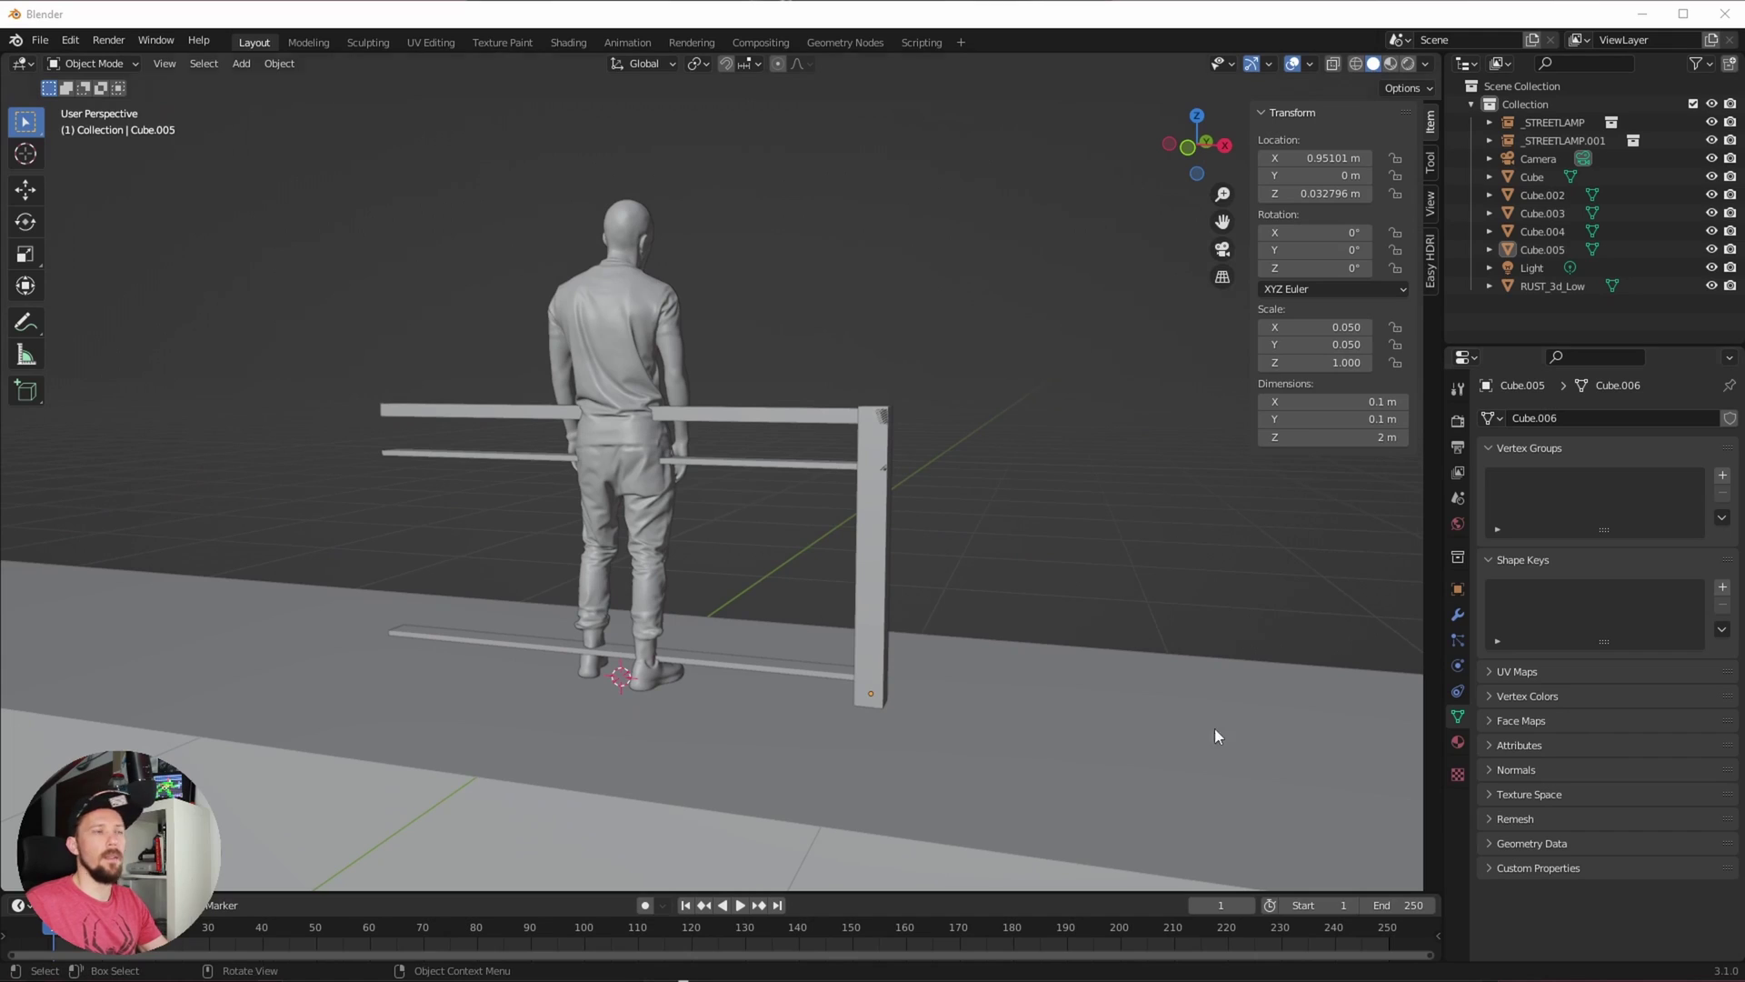
- Add another cube mesh and scale it to 0.01 on X and Y and 0.45 on Z as a thin baluster
key("shift+a")
mouse_move(955, 556)
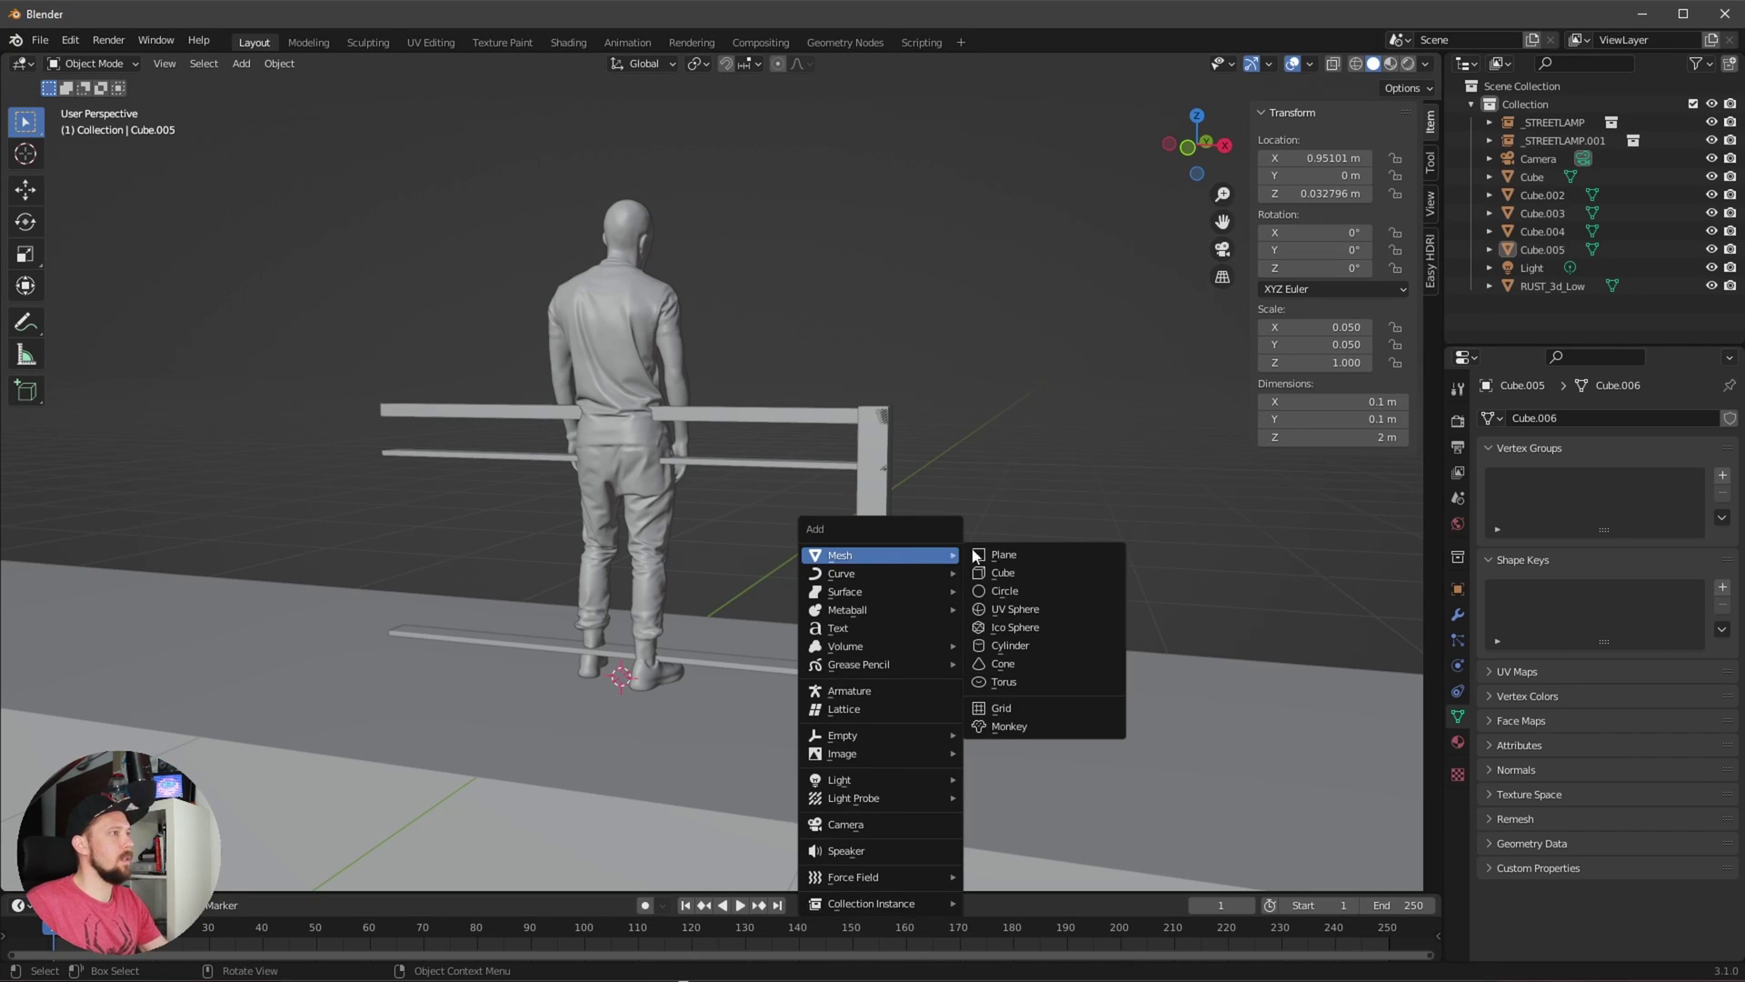
left_click(1027, 572)
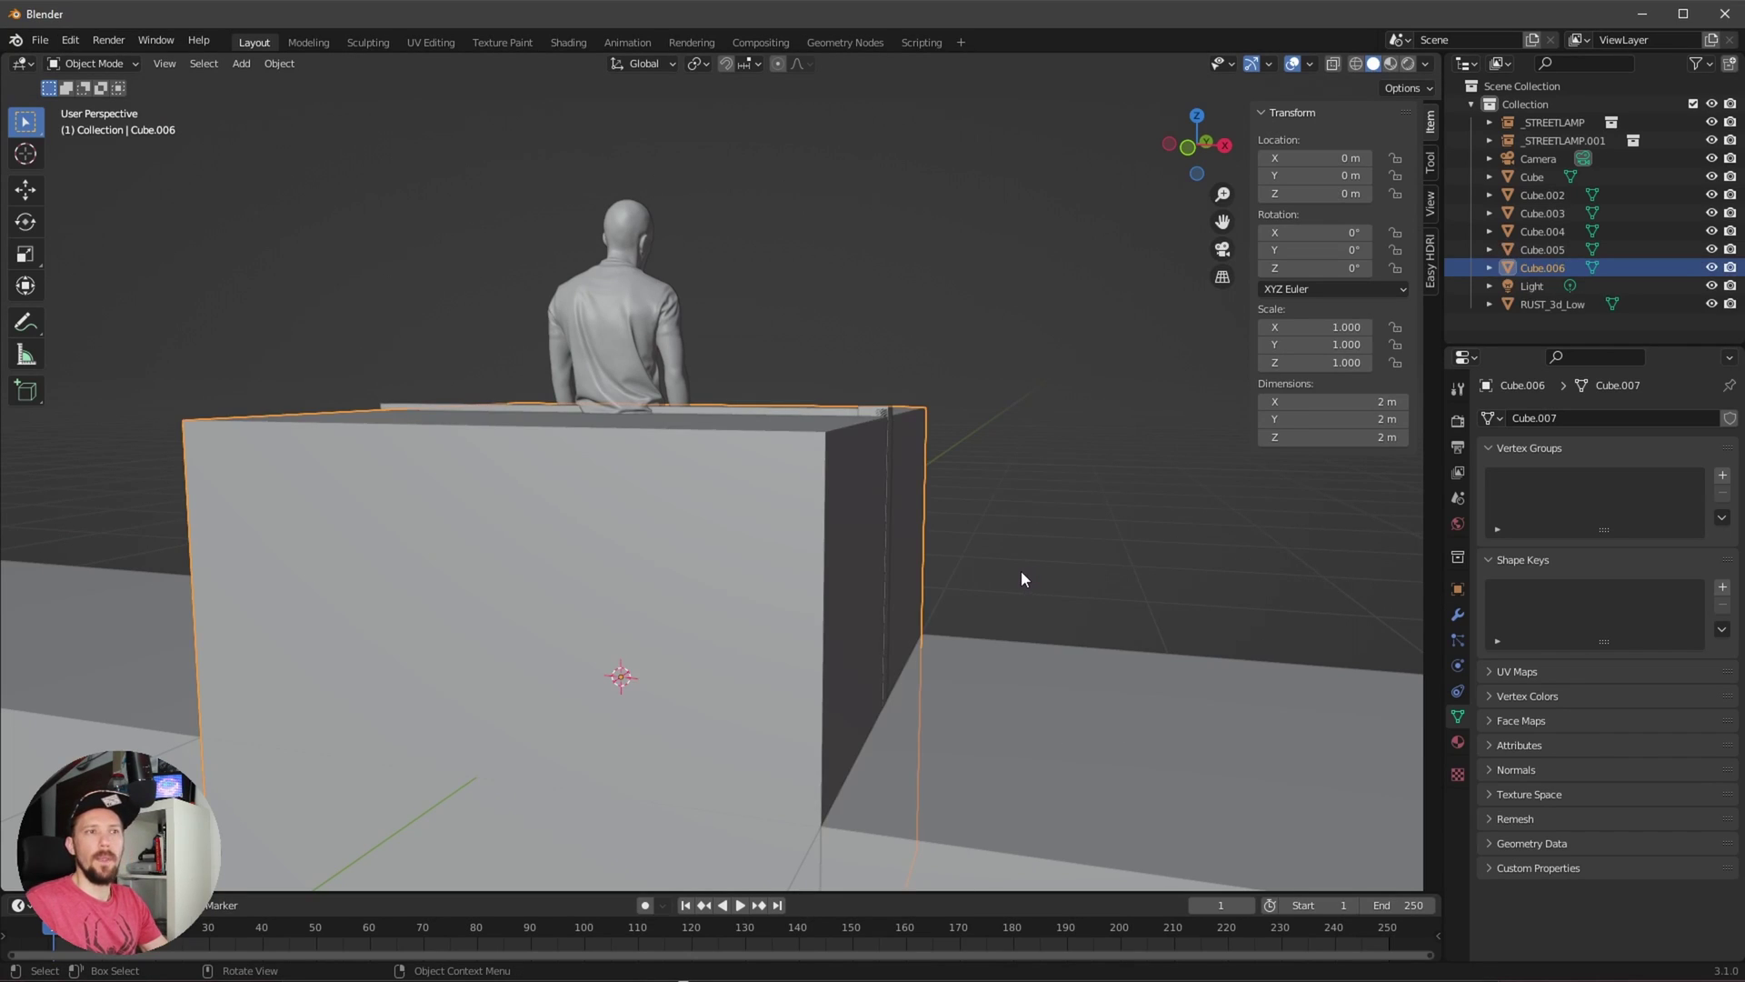
left_click(1348, 326)
key("BackSpace")
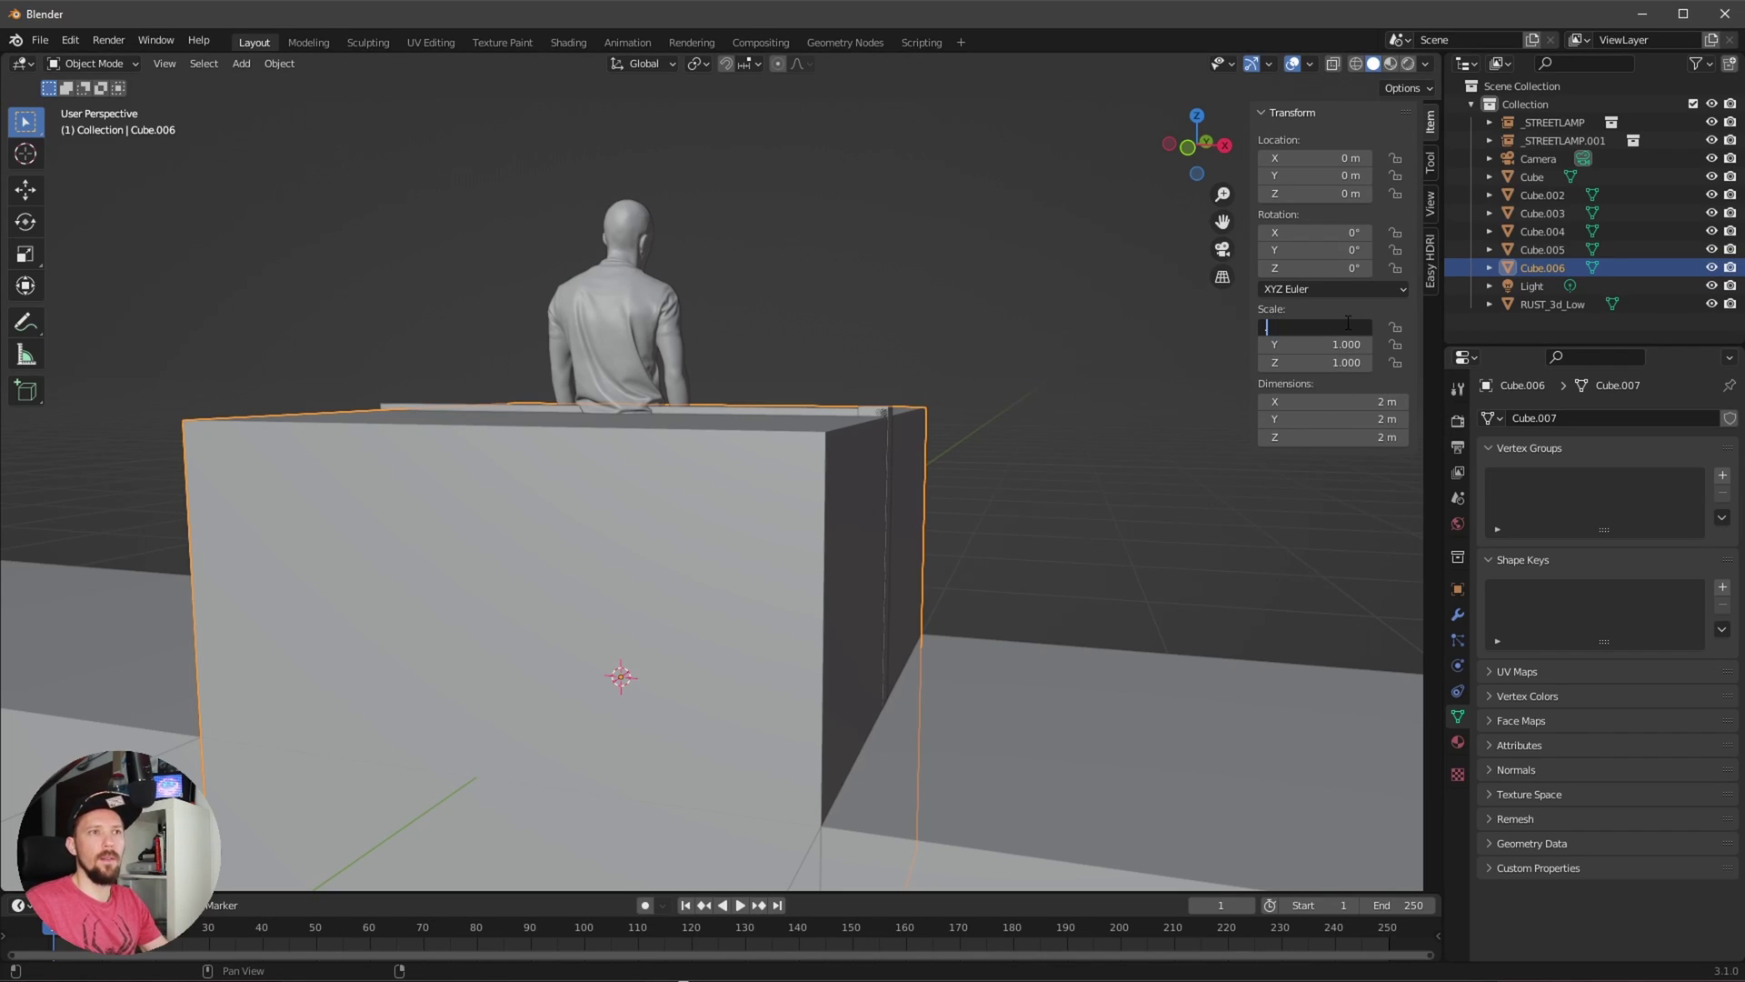
type(".01")
key("Tab")
key("BackSpace")
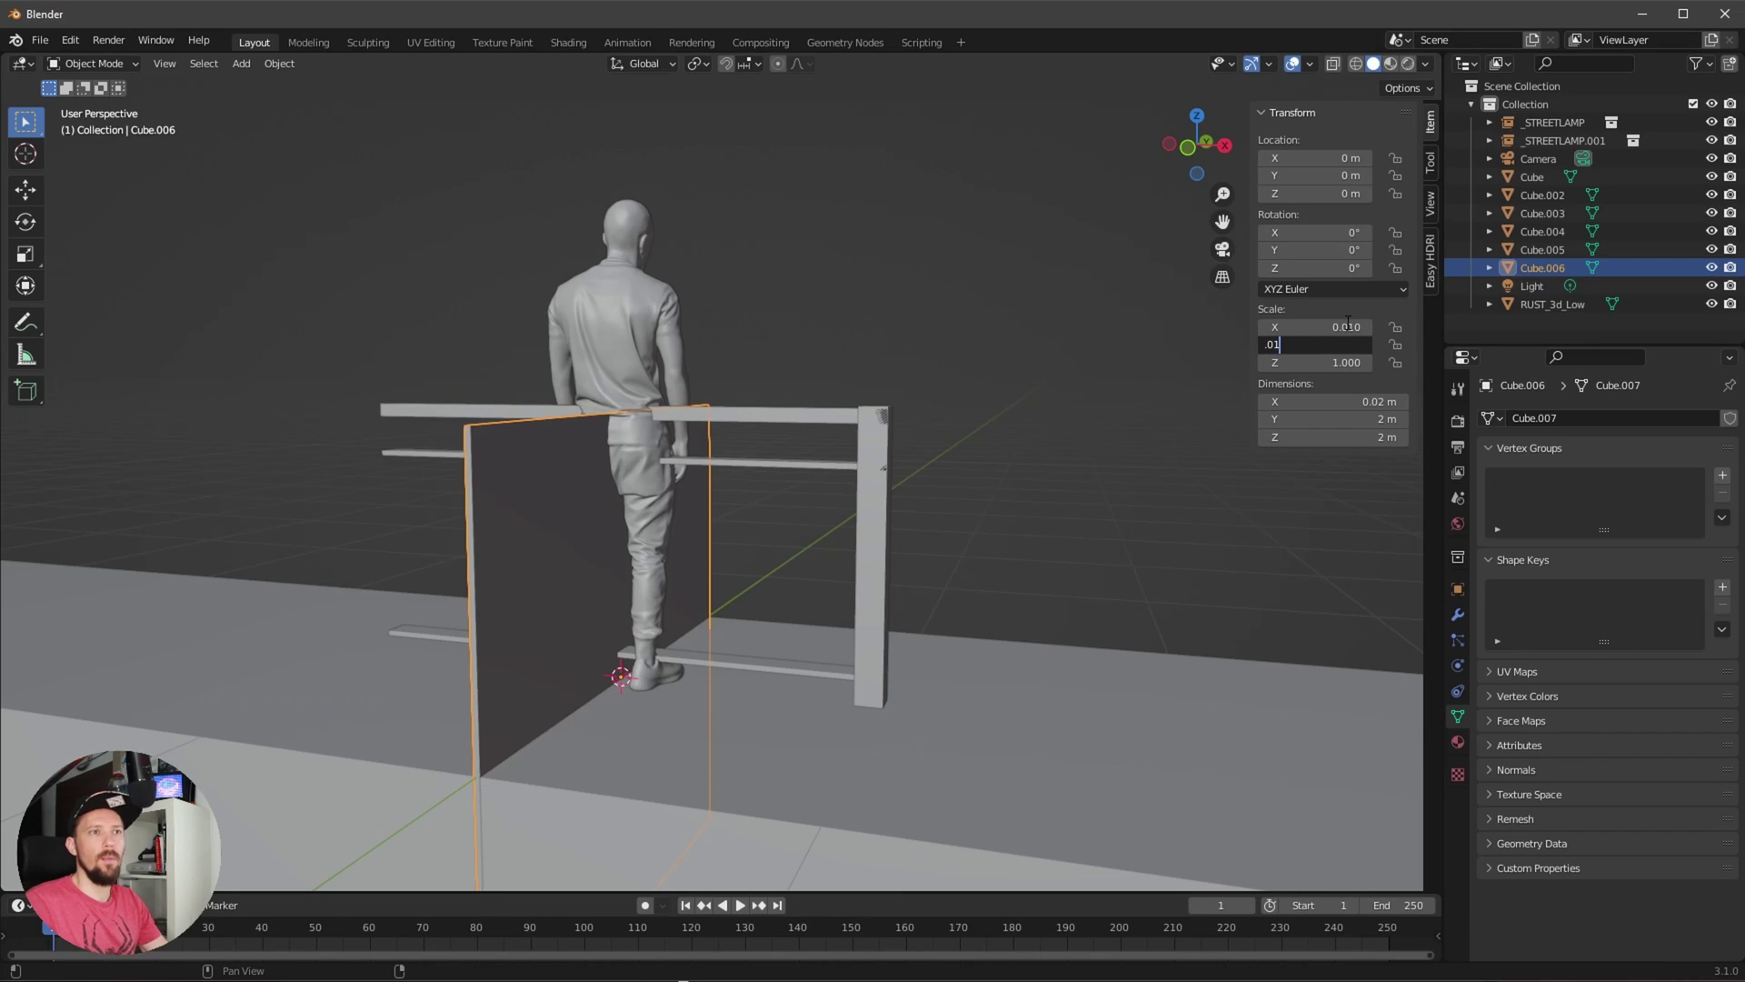
type(".01")
key("Tab")
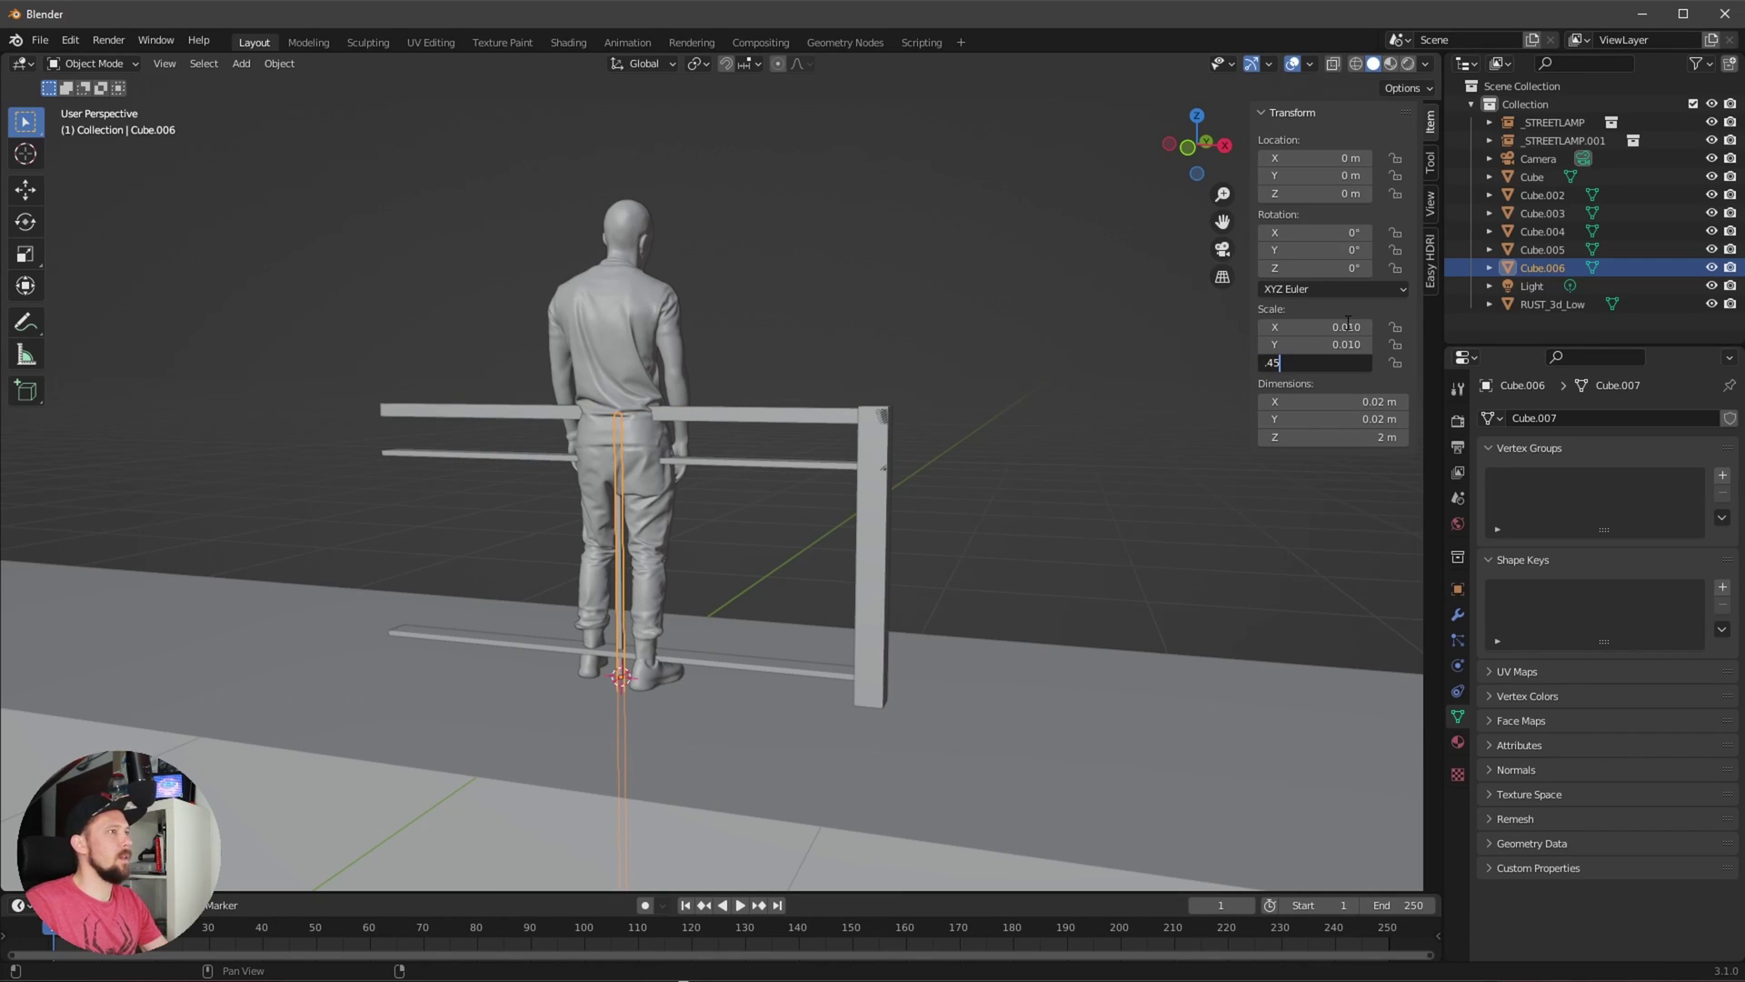
key("Return")
- Place the thin baluster between the rails near the post, at about 0.547 m on Z and 0.716 m on X
key("g")
key("z")
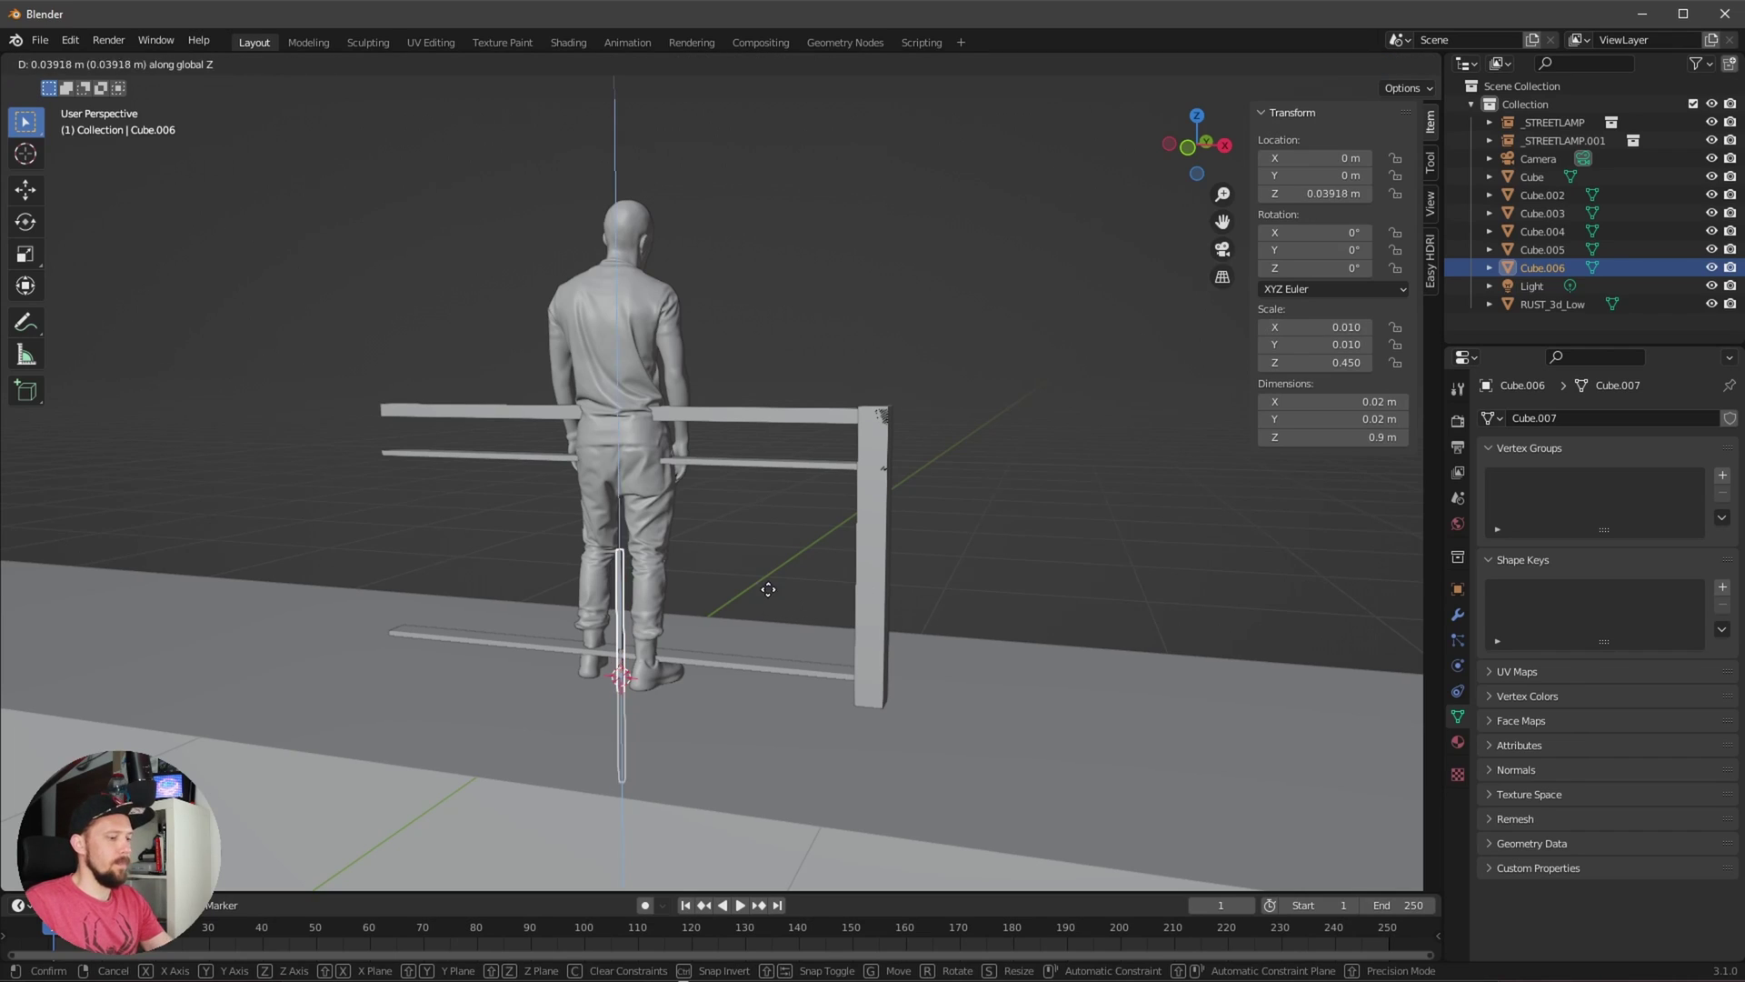
left_click(762, 467)
key("g")
key("x")
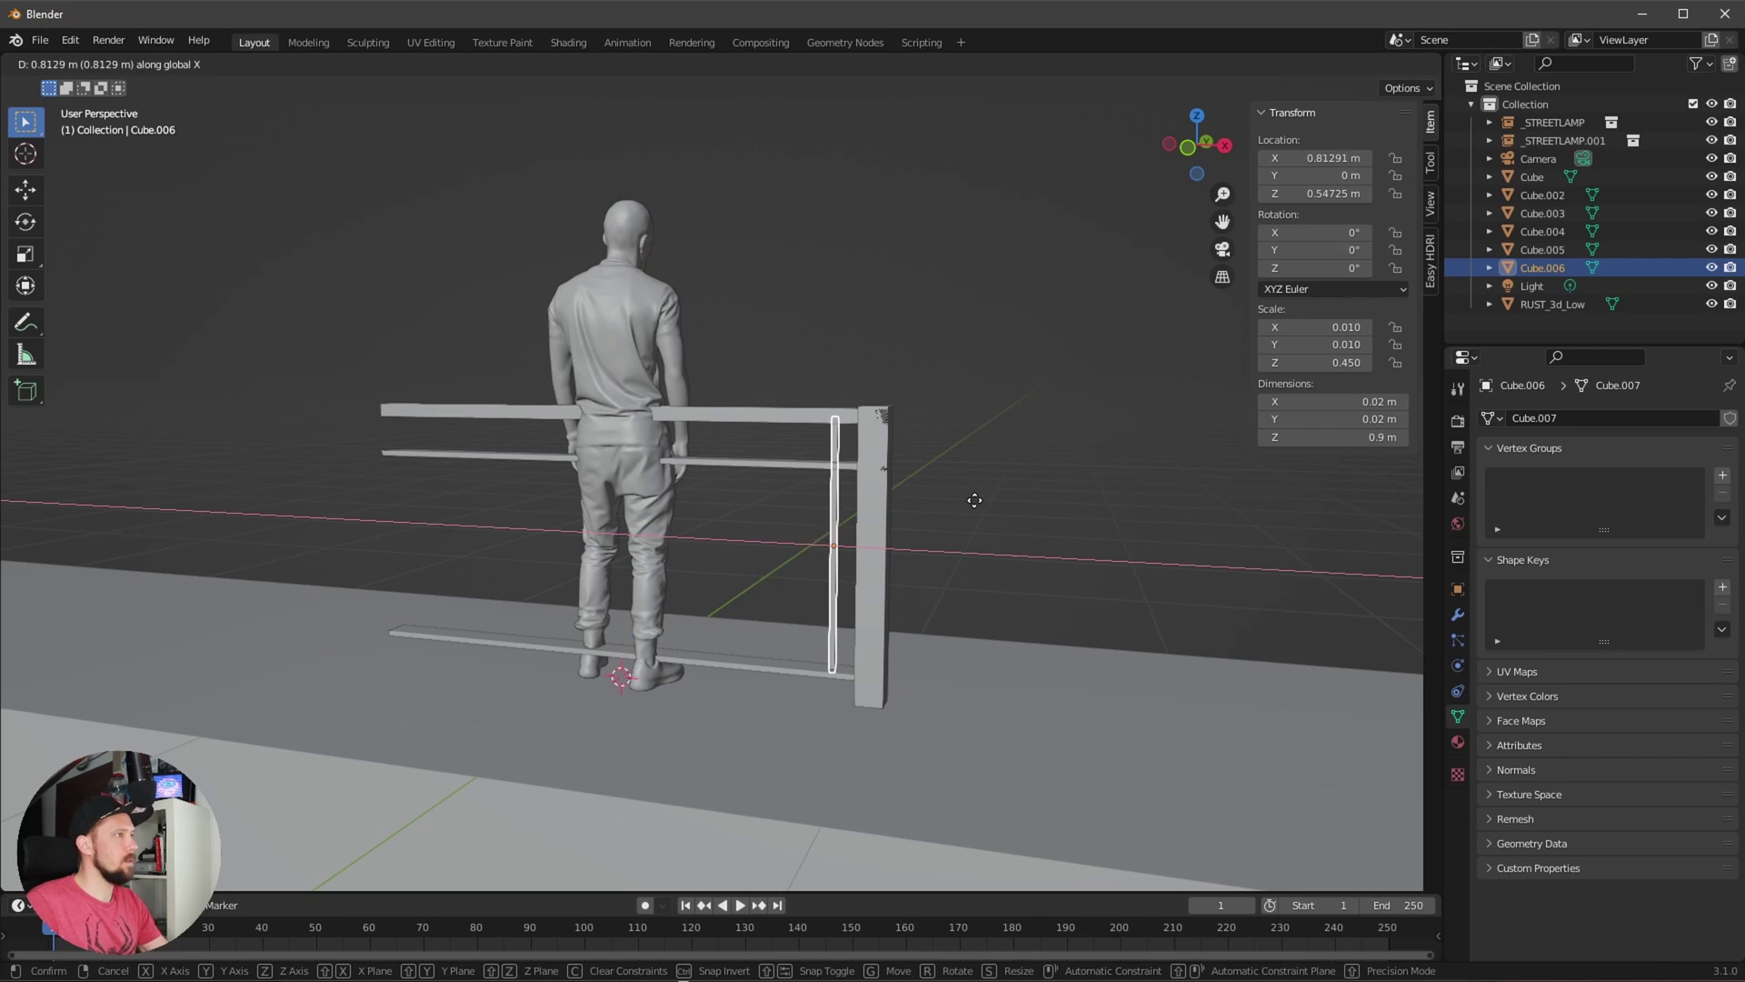
left_click(947, 502)
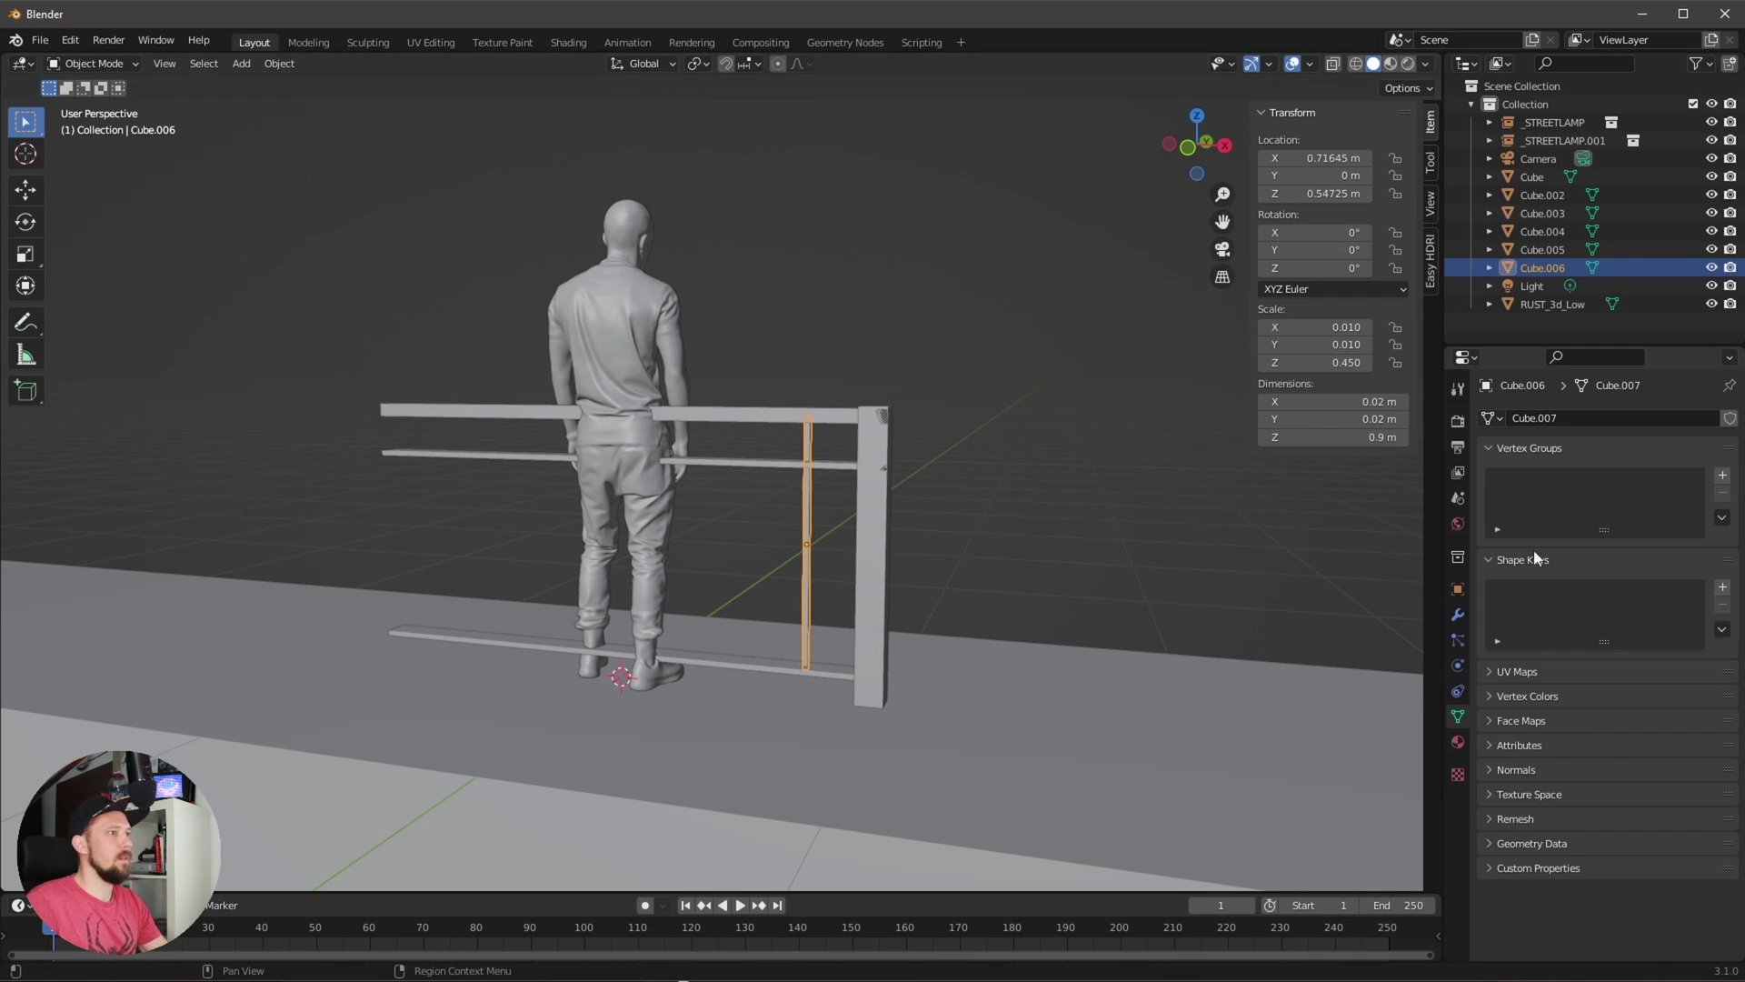
- Add an Array modifier to the baluster with a relative X offset factor of -10.8 and a count of 9
left_click(1458, 615)
left_click(1527, 419)
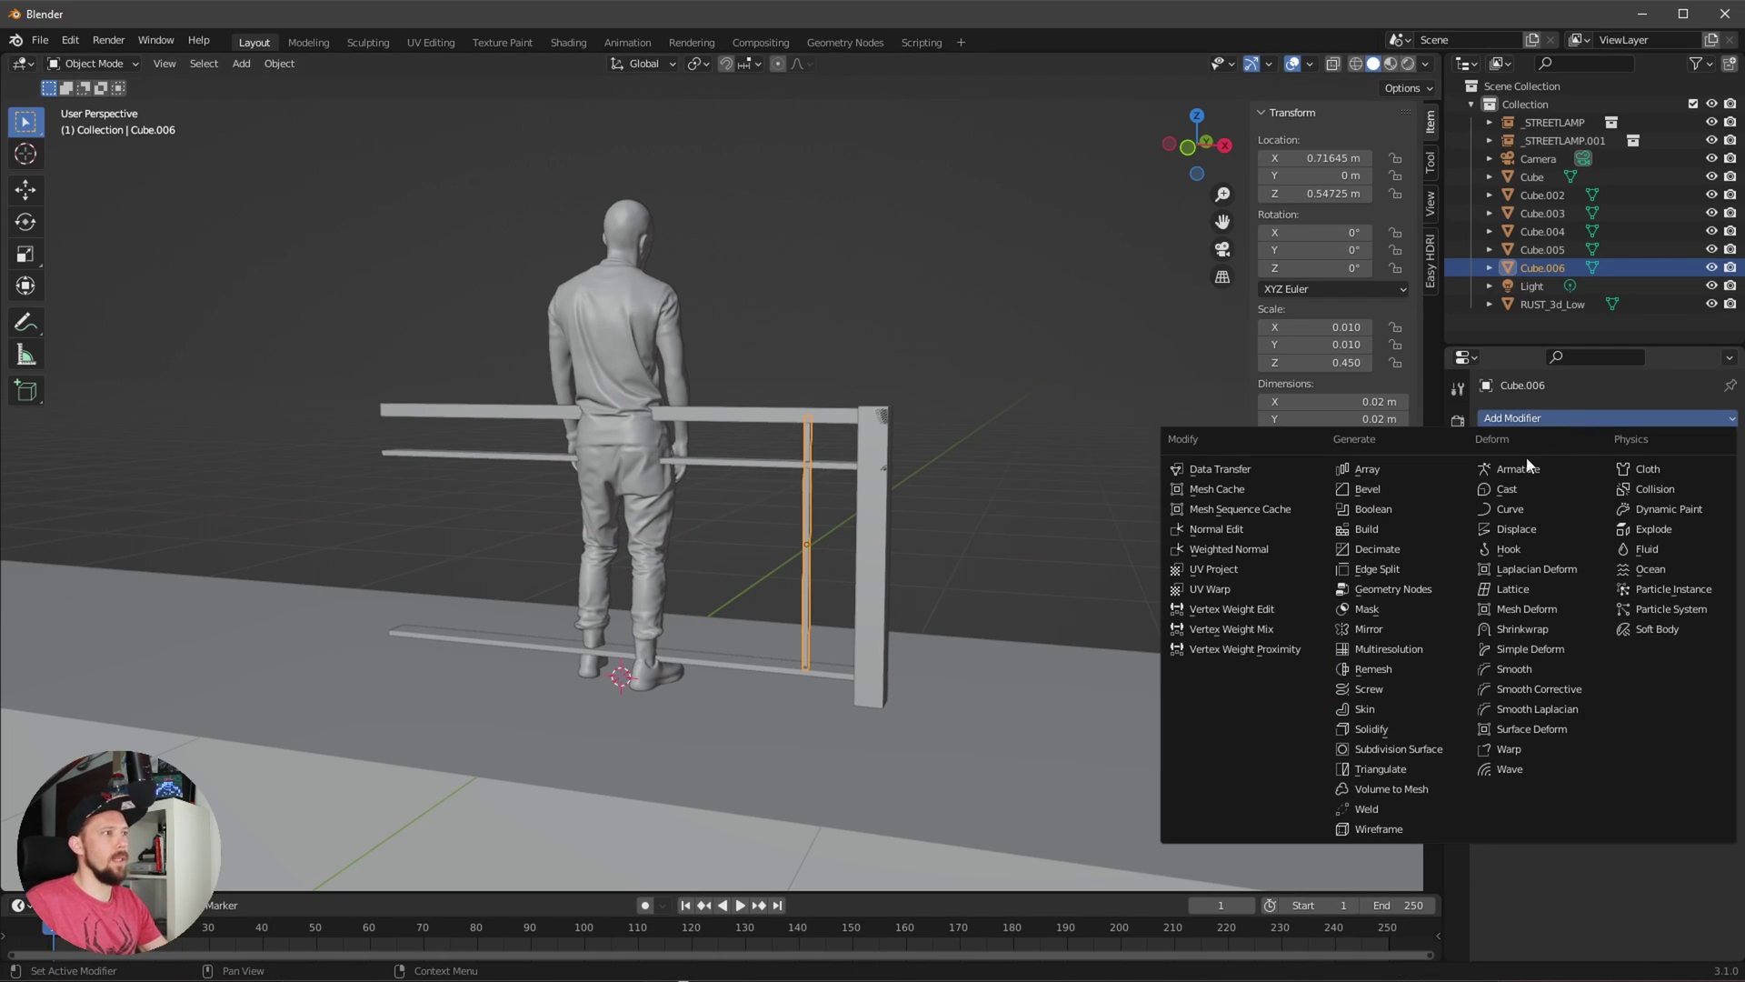
left_click(1378, 469)
left_click_drag(1661, 554, 1600, 555)
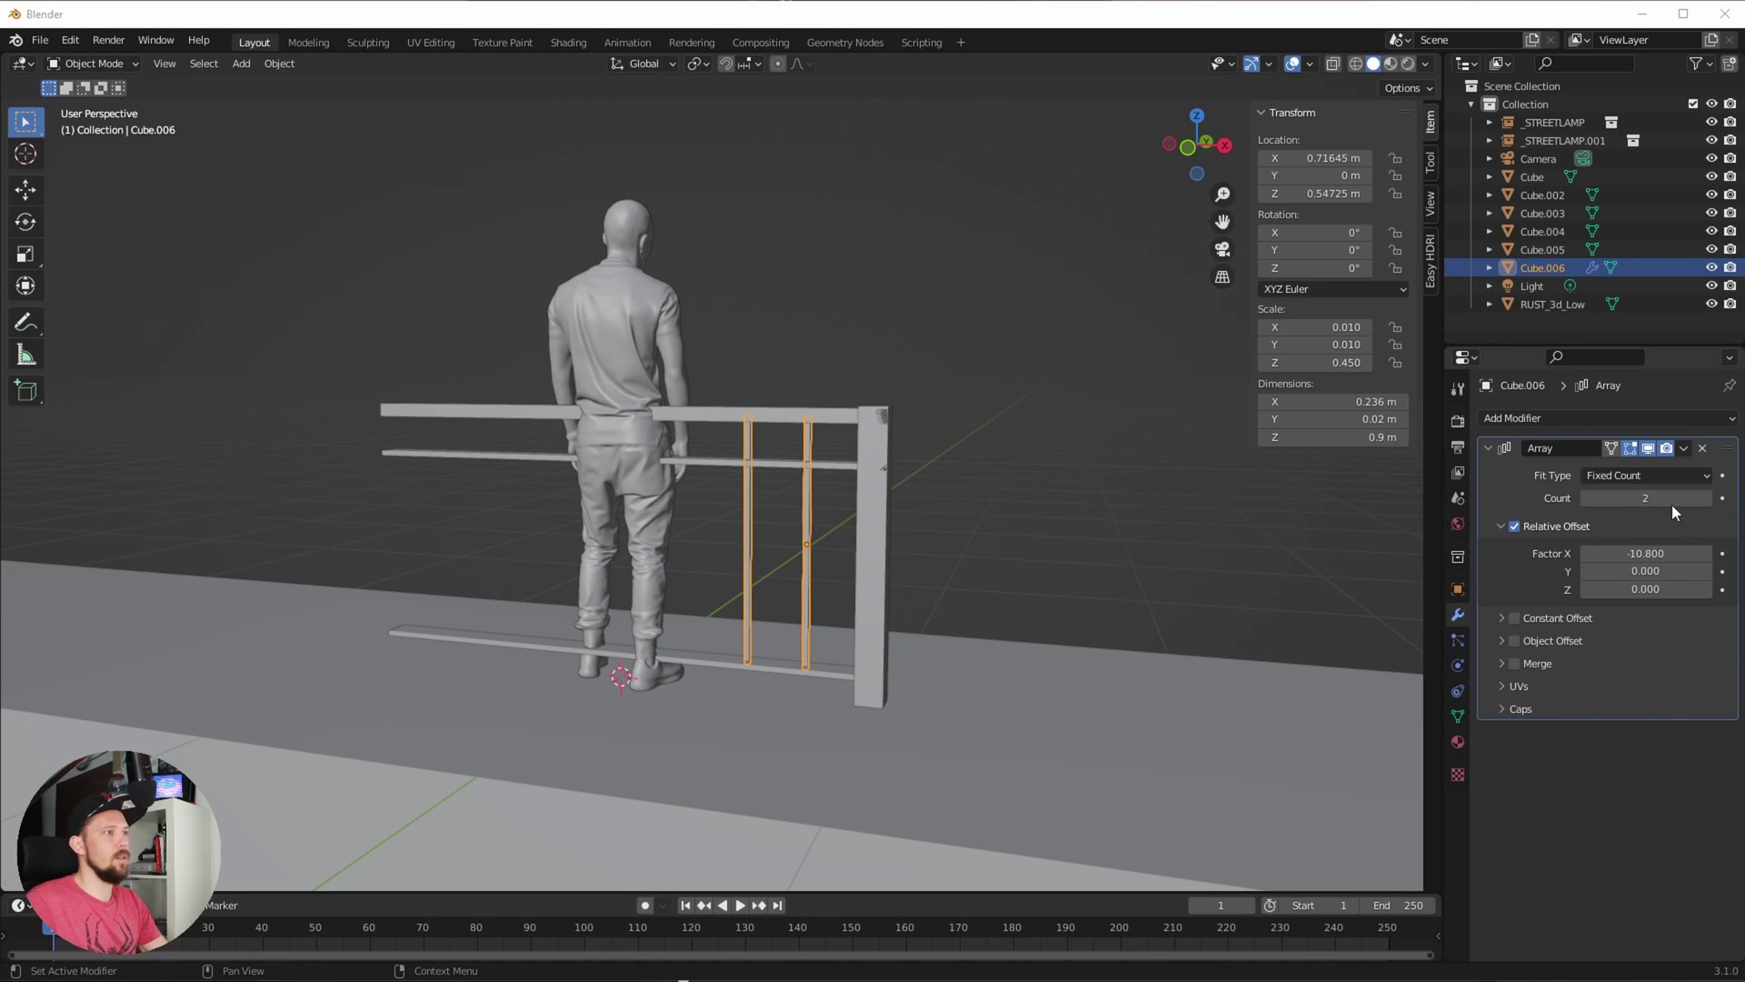
left_click(1643, 499)
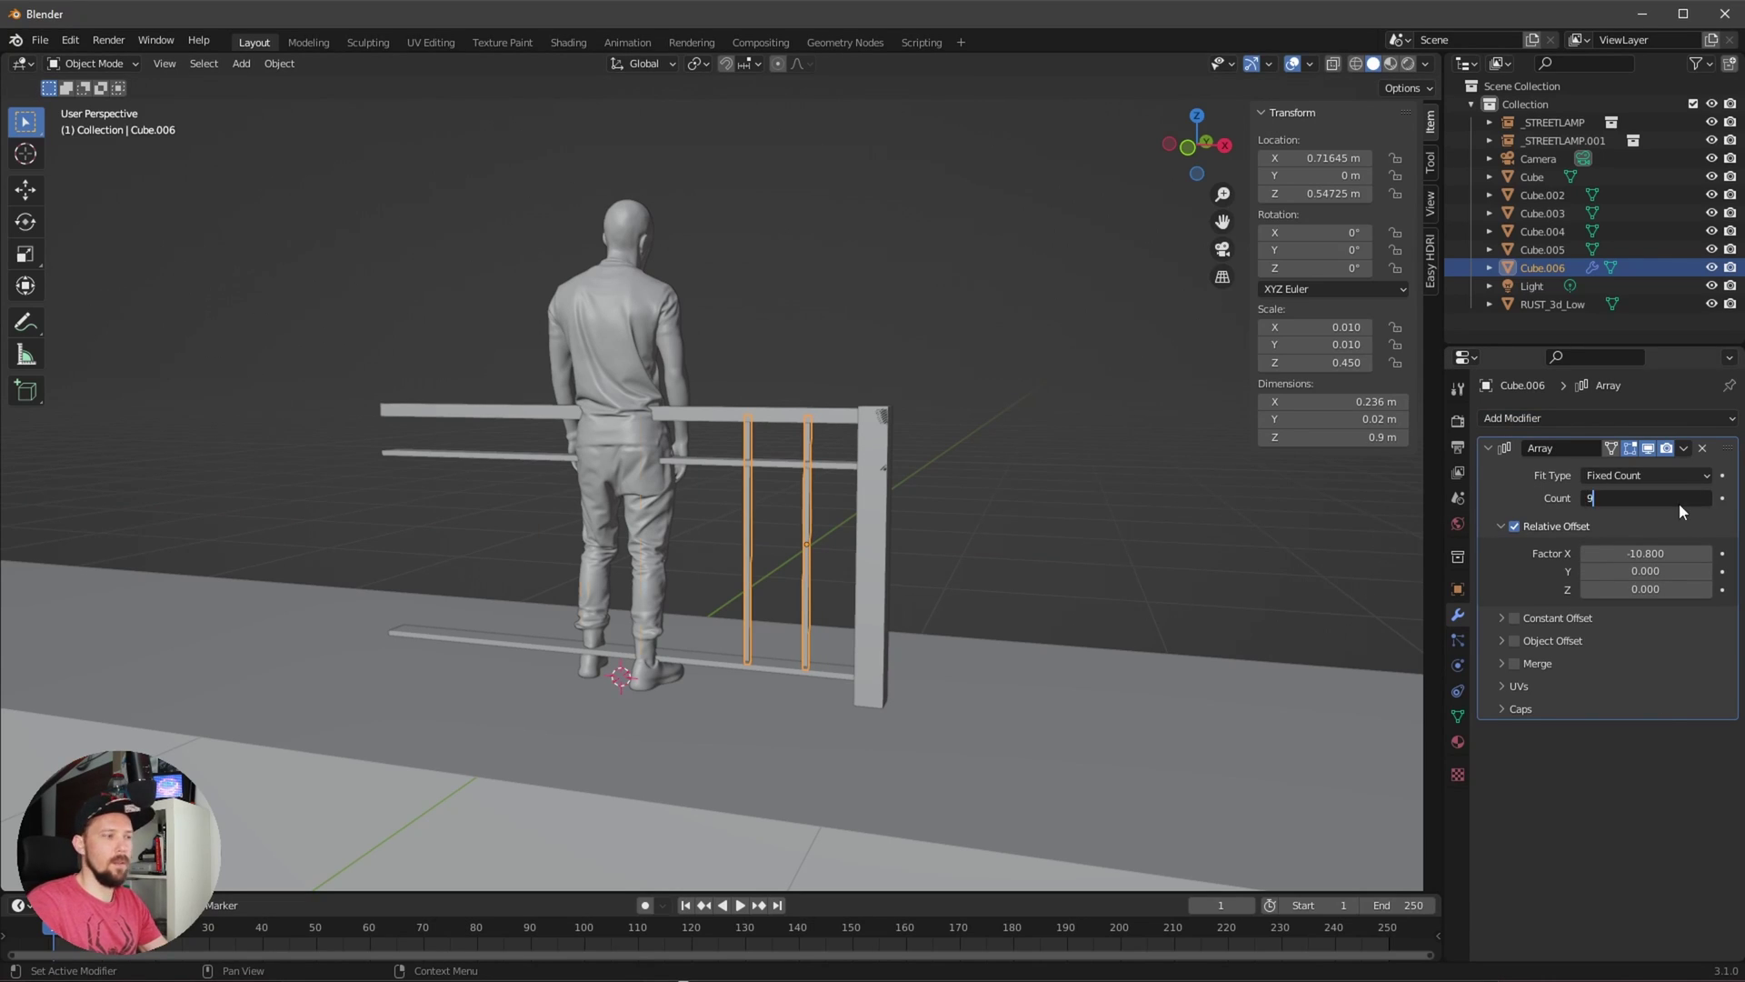
key("Return")
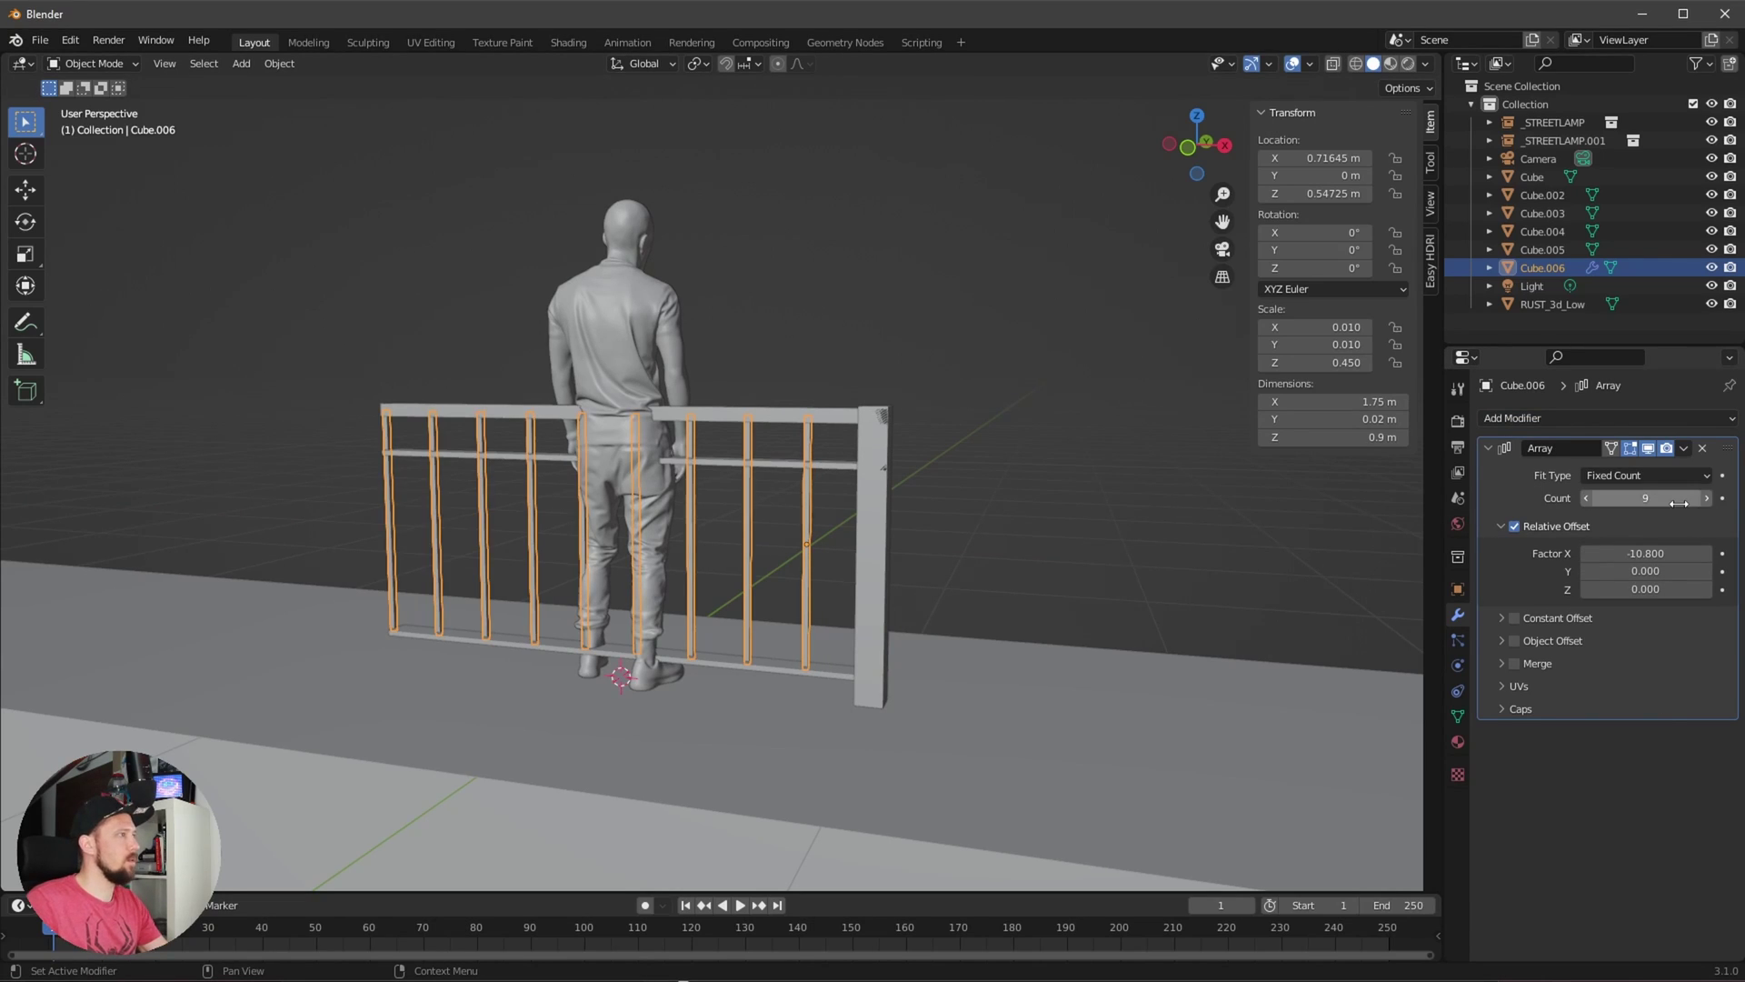
- Set the baluster array's relative X offset factor to -10 and shift the balusters along X to about 0.744 m
left_click(1647, 554)
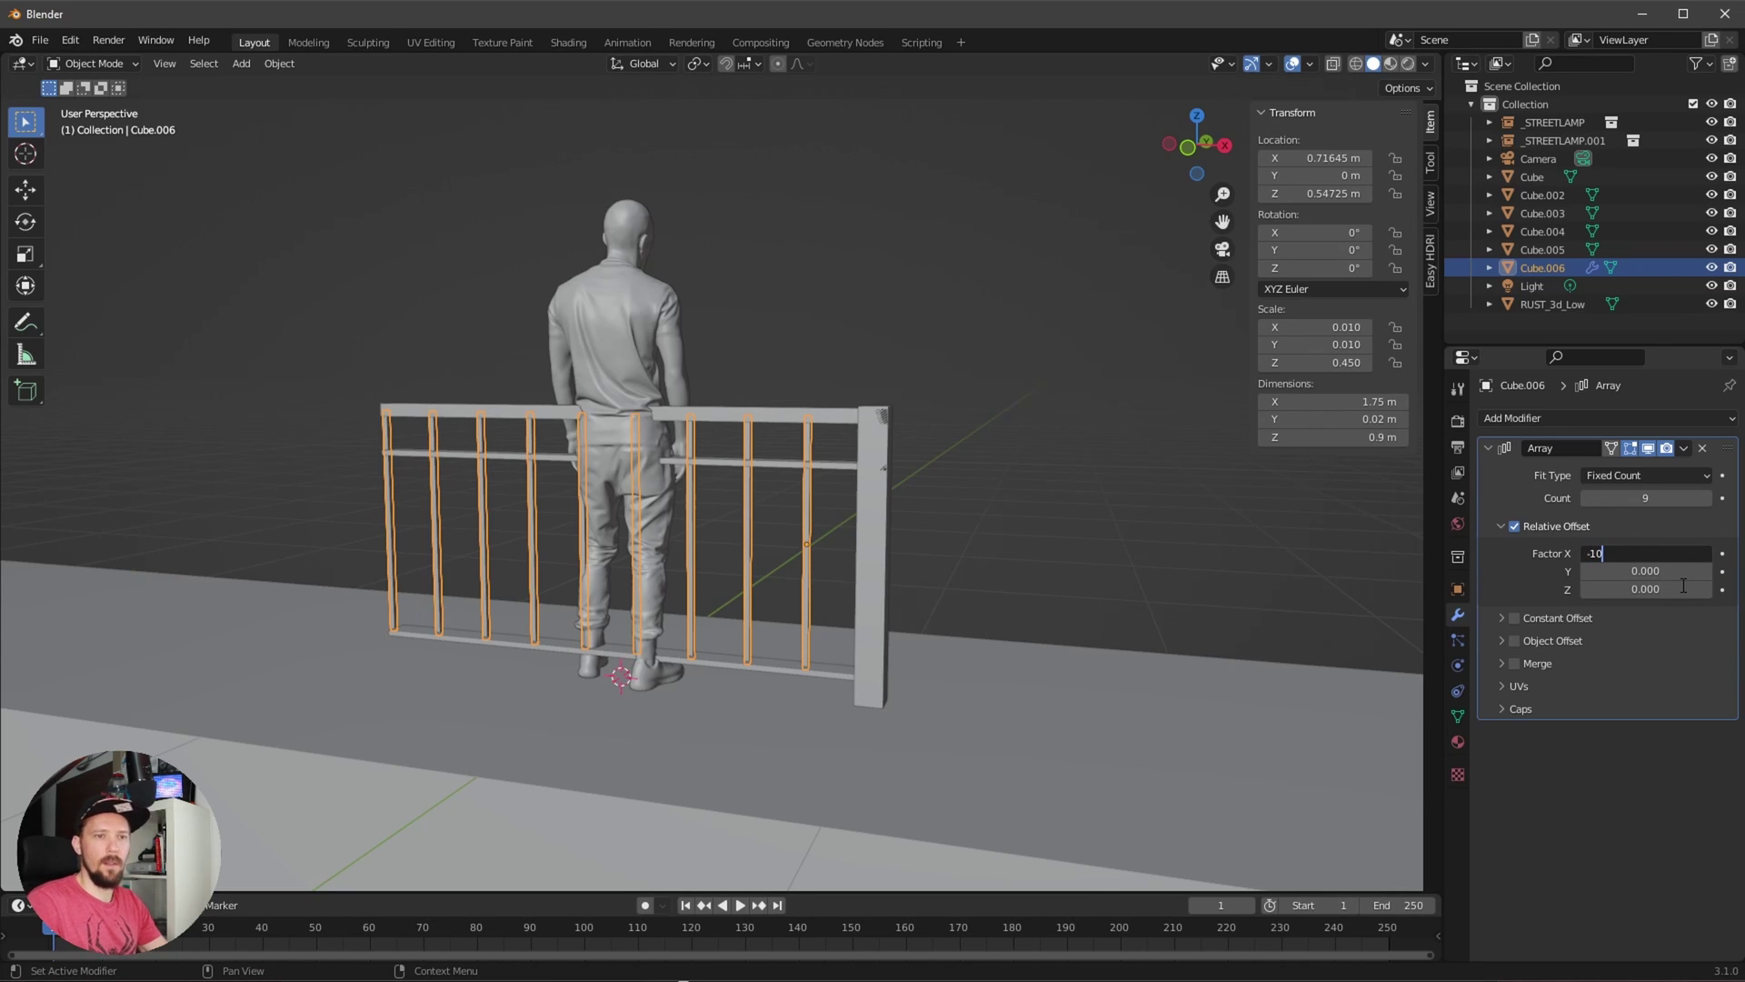
key("Return")
middle_click_drag(1036, 682, 948, 596)
key("g")
key("y")
key("x")
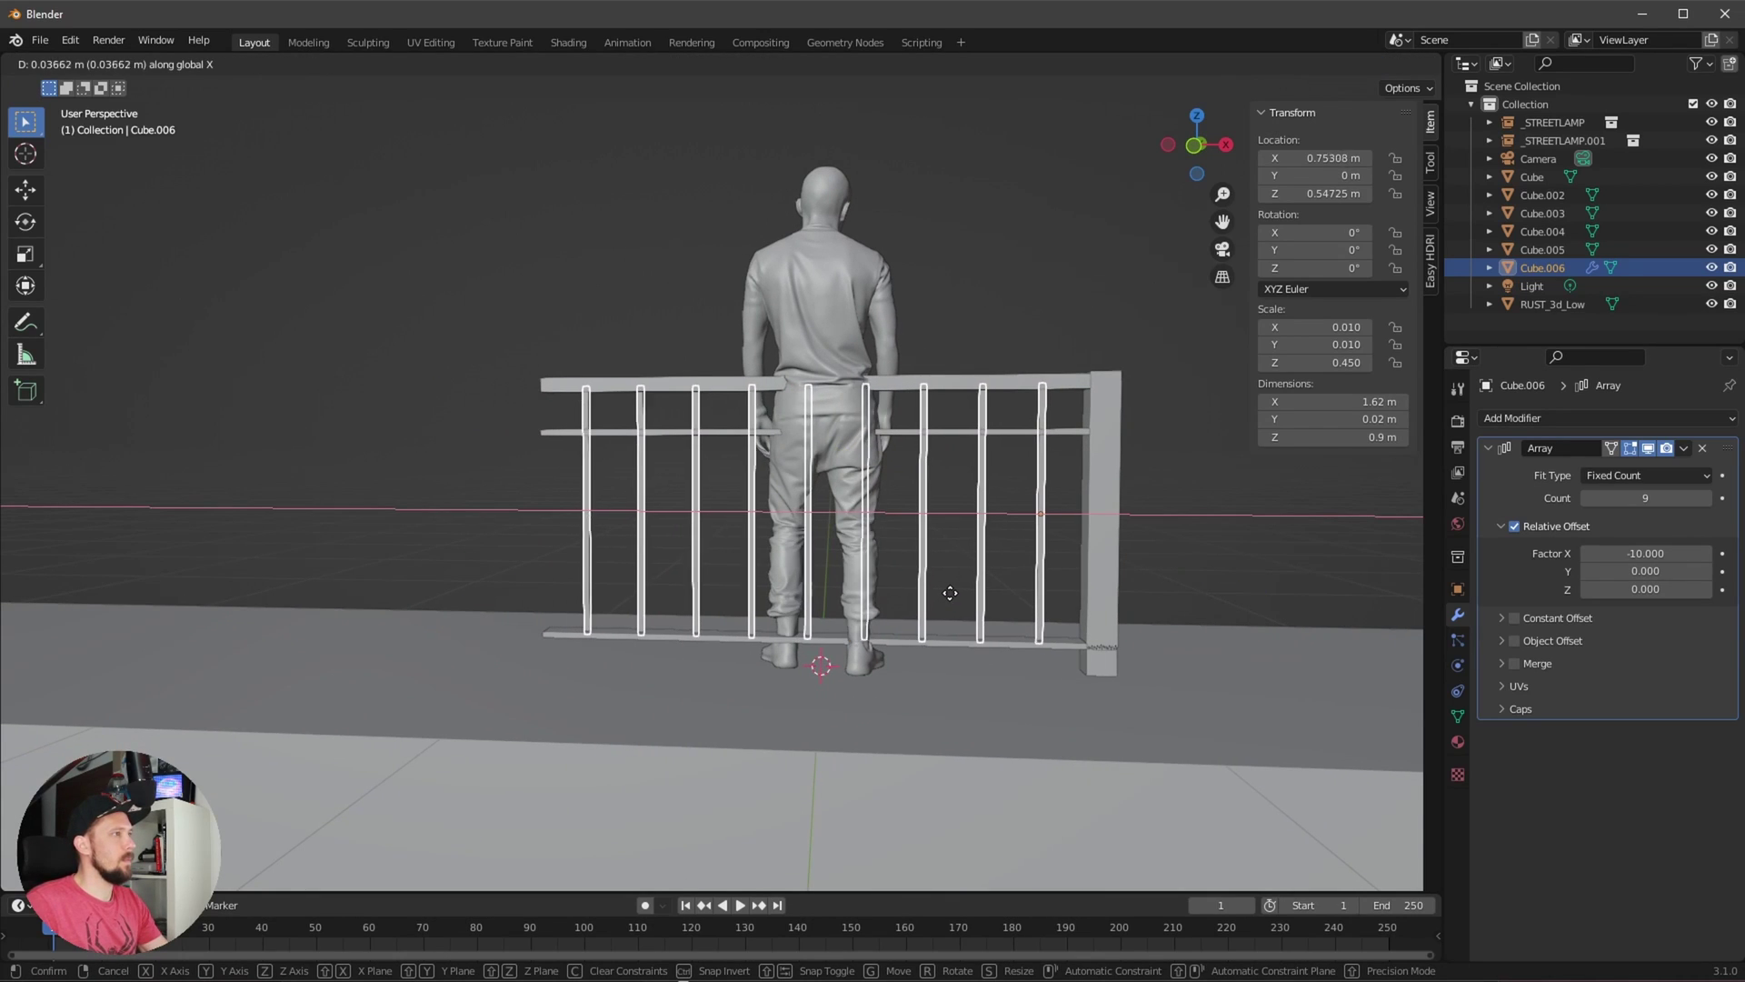
left_click(946, 594)
- Select the platform cube and all railing parts and move them into a new collection named _fence
middle_click_drag(968, 587, 990, 636)
scroll(1030, 574, "down", 4)
left_click(1542, 269)
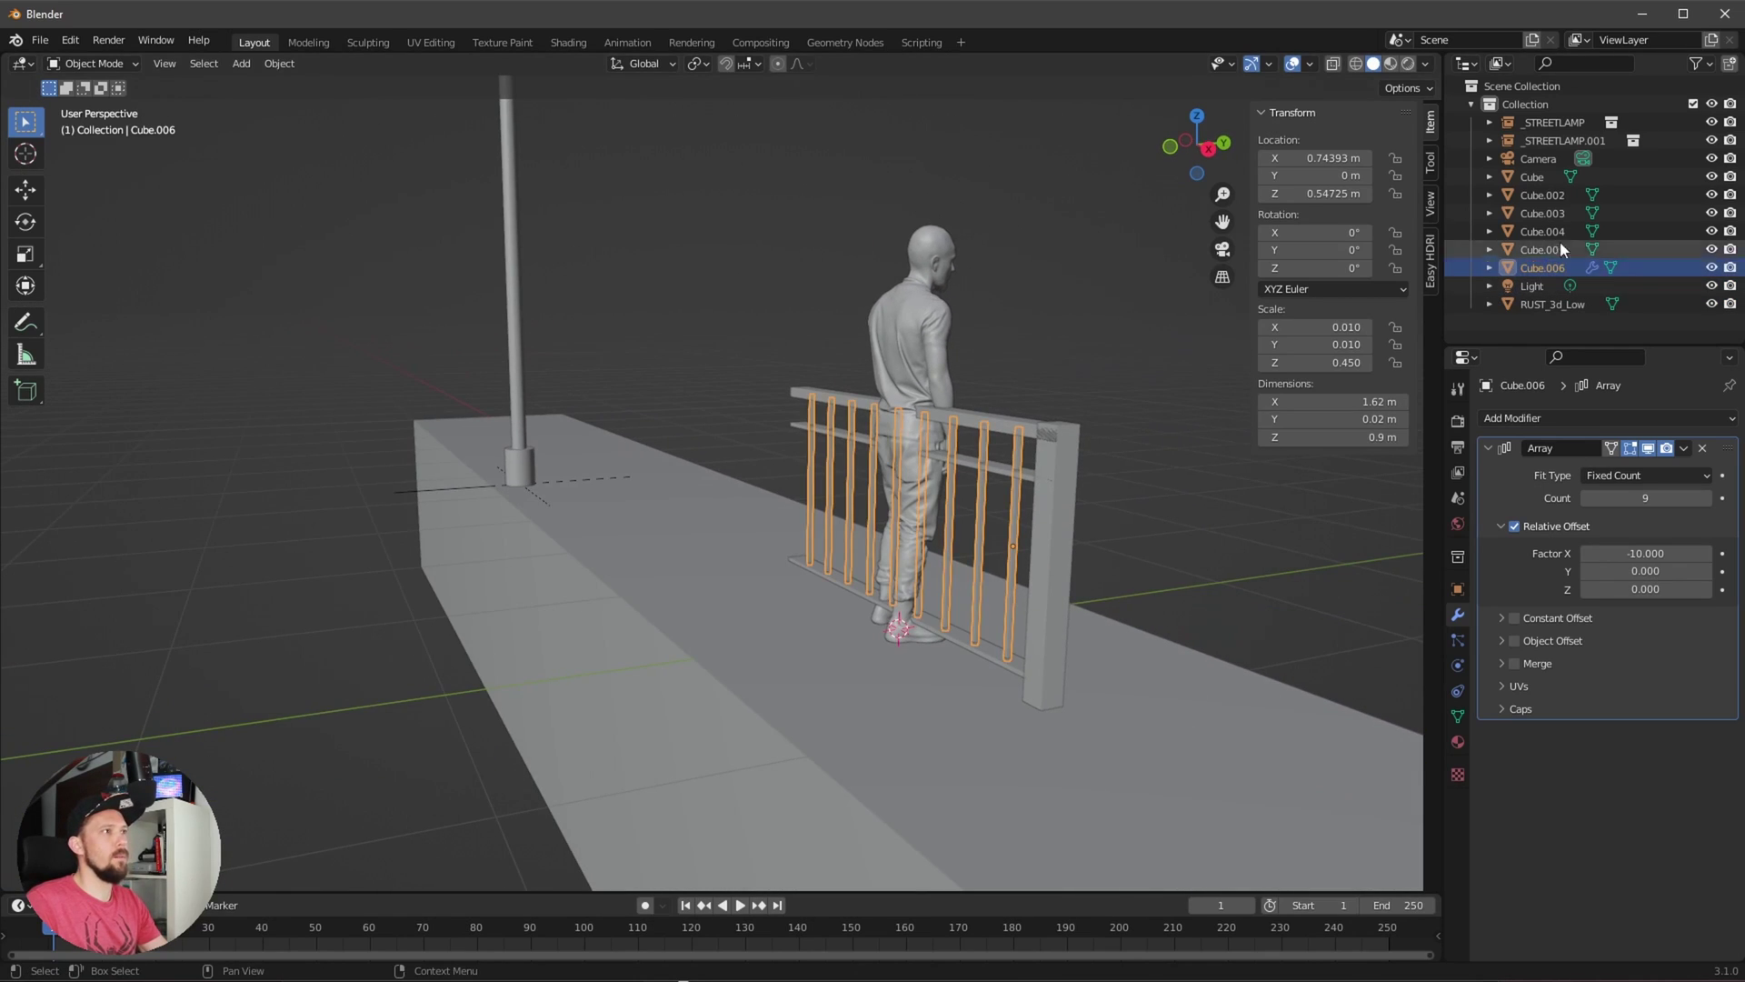
left_click(1534, 177, "shift")
key("m")
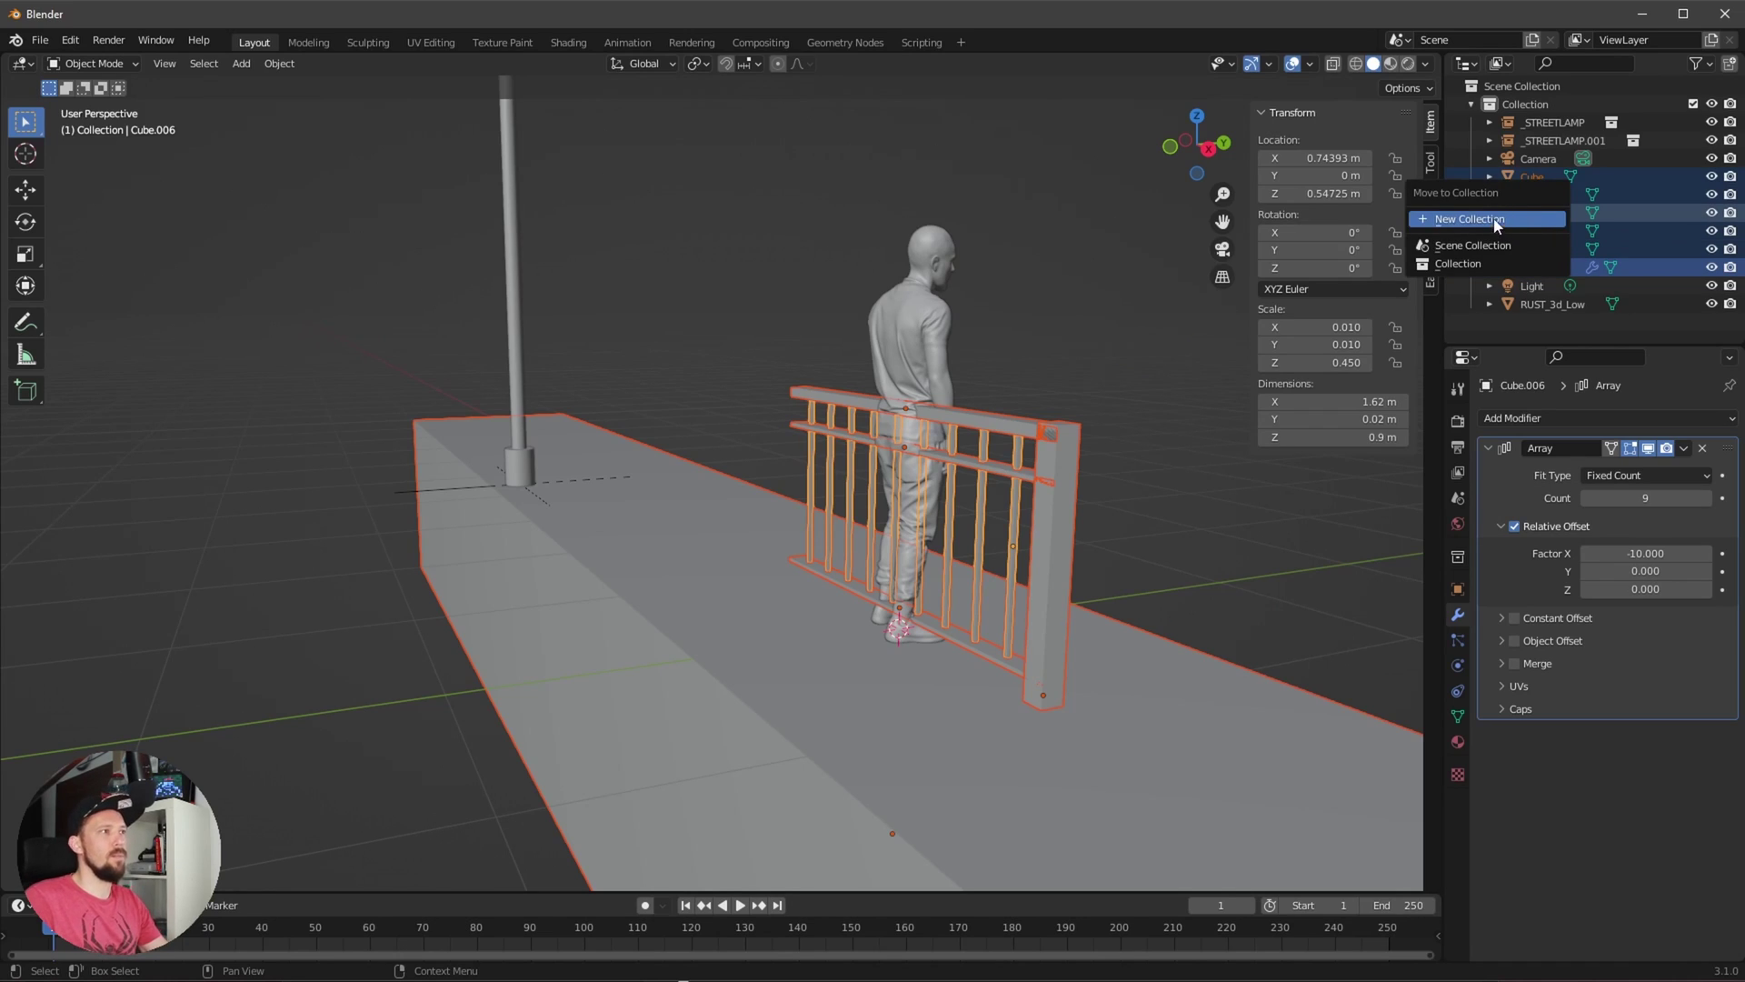
left_click(1497, 219)
key("BackSpace")
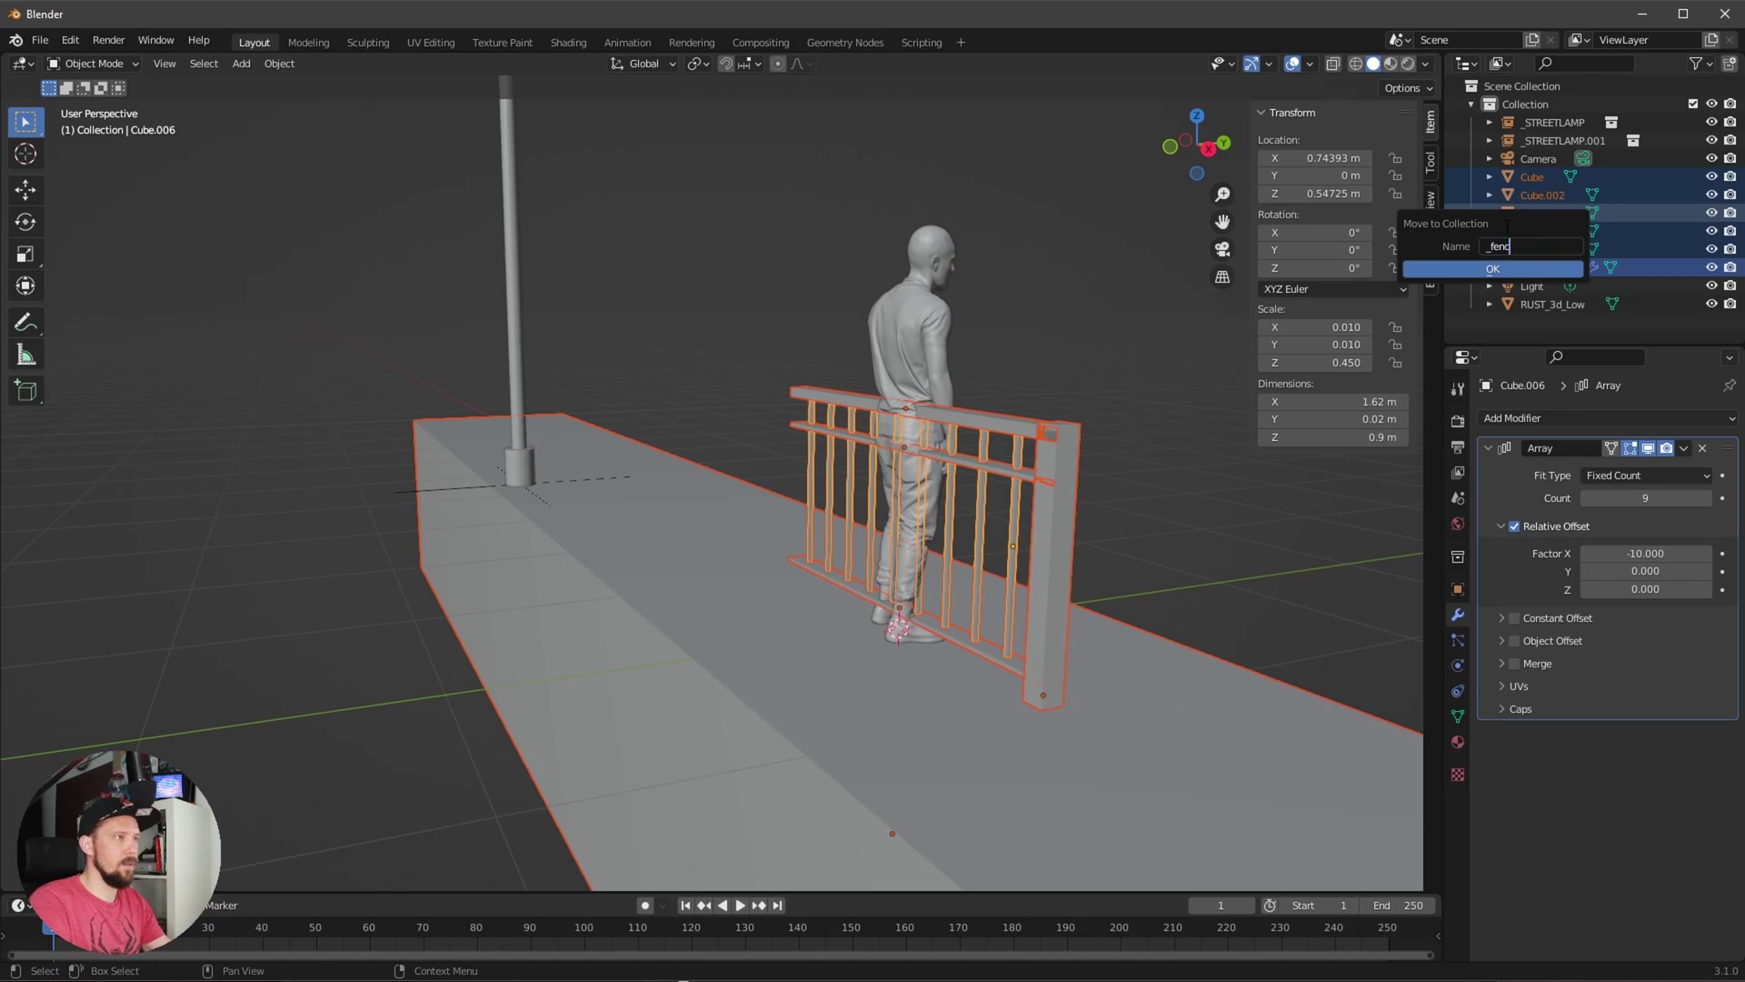
key("Return")
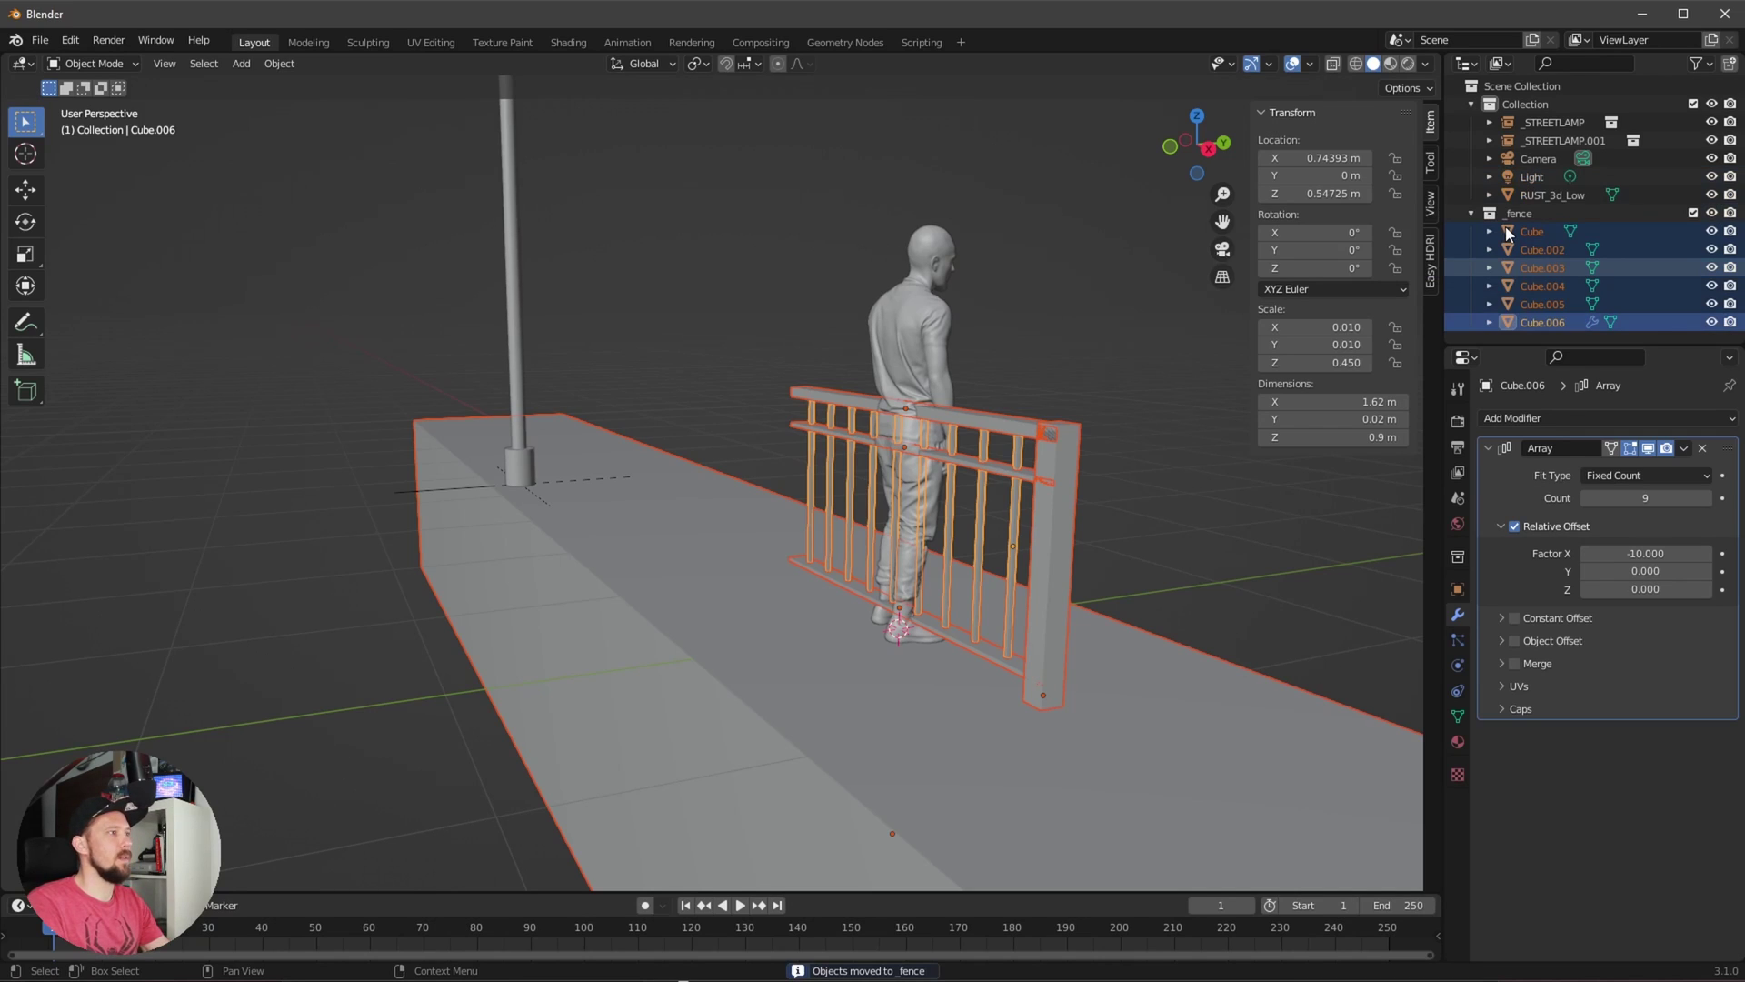
- Move the platform cube out of _fence back into Collection, checking the contents by toggling the _fence collection off and on
left_click(1472, 213)
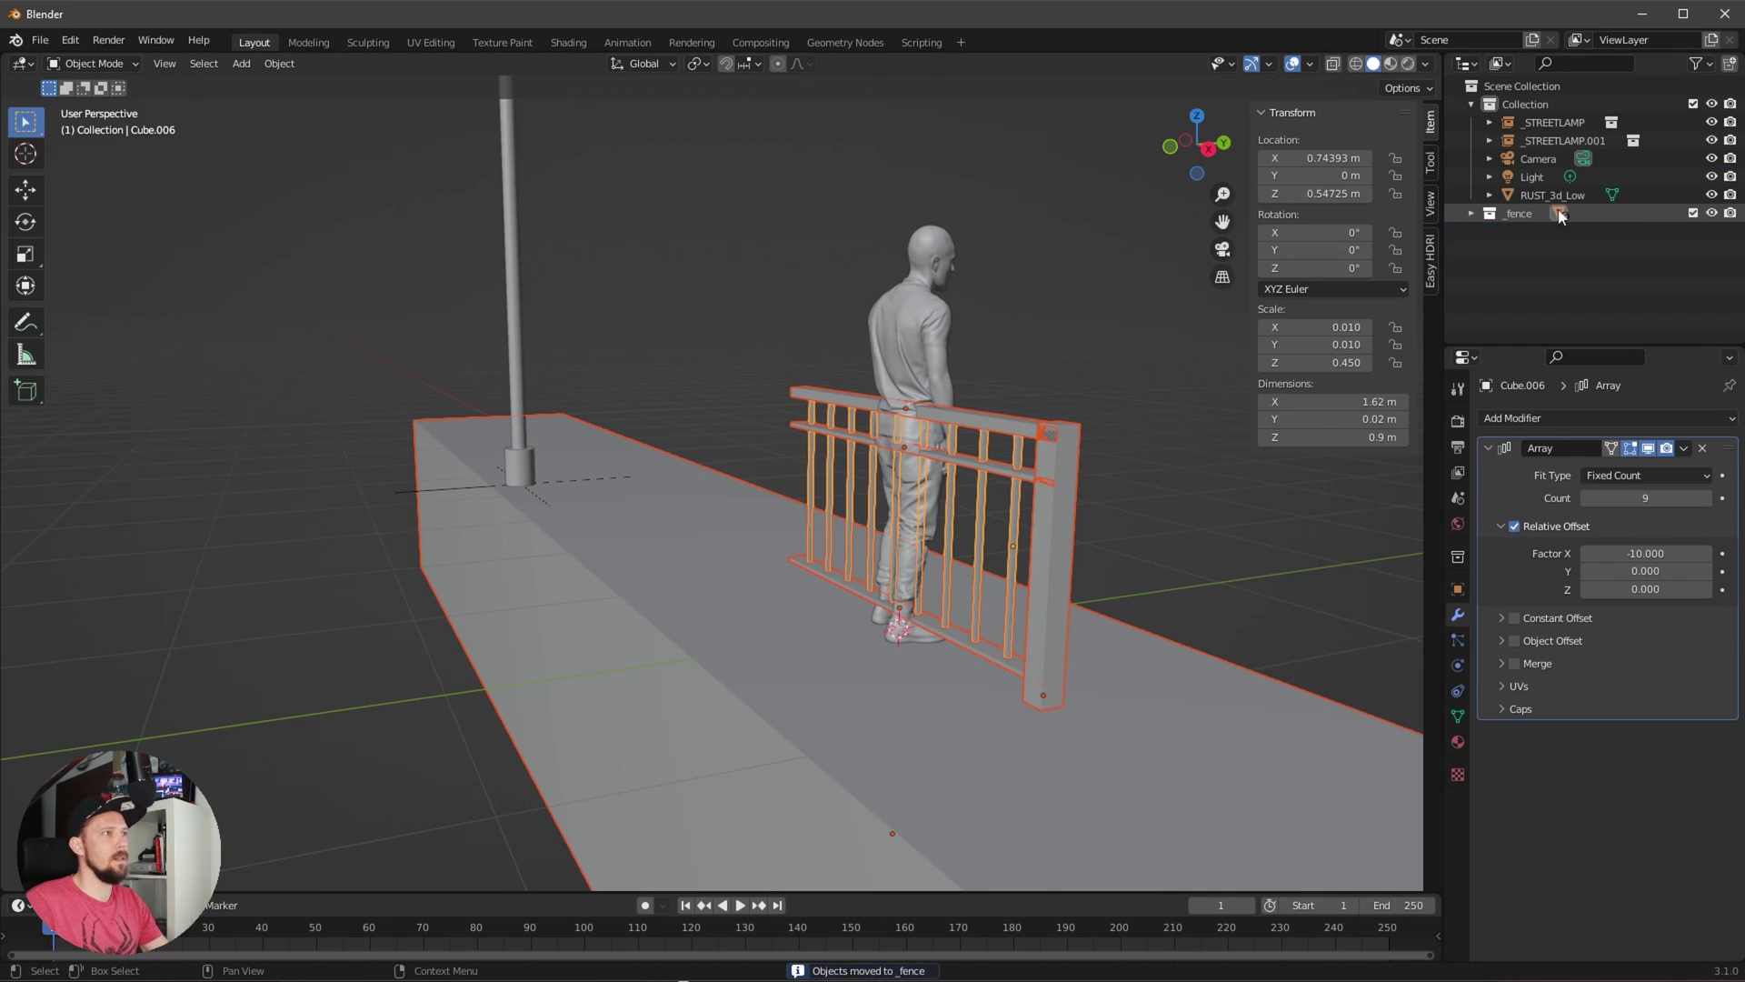
left_click(1693, 213)
left_click(1693, 212)
left_click(1103, 724)
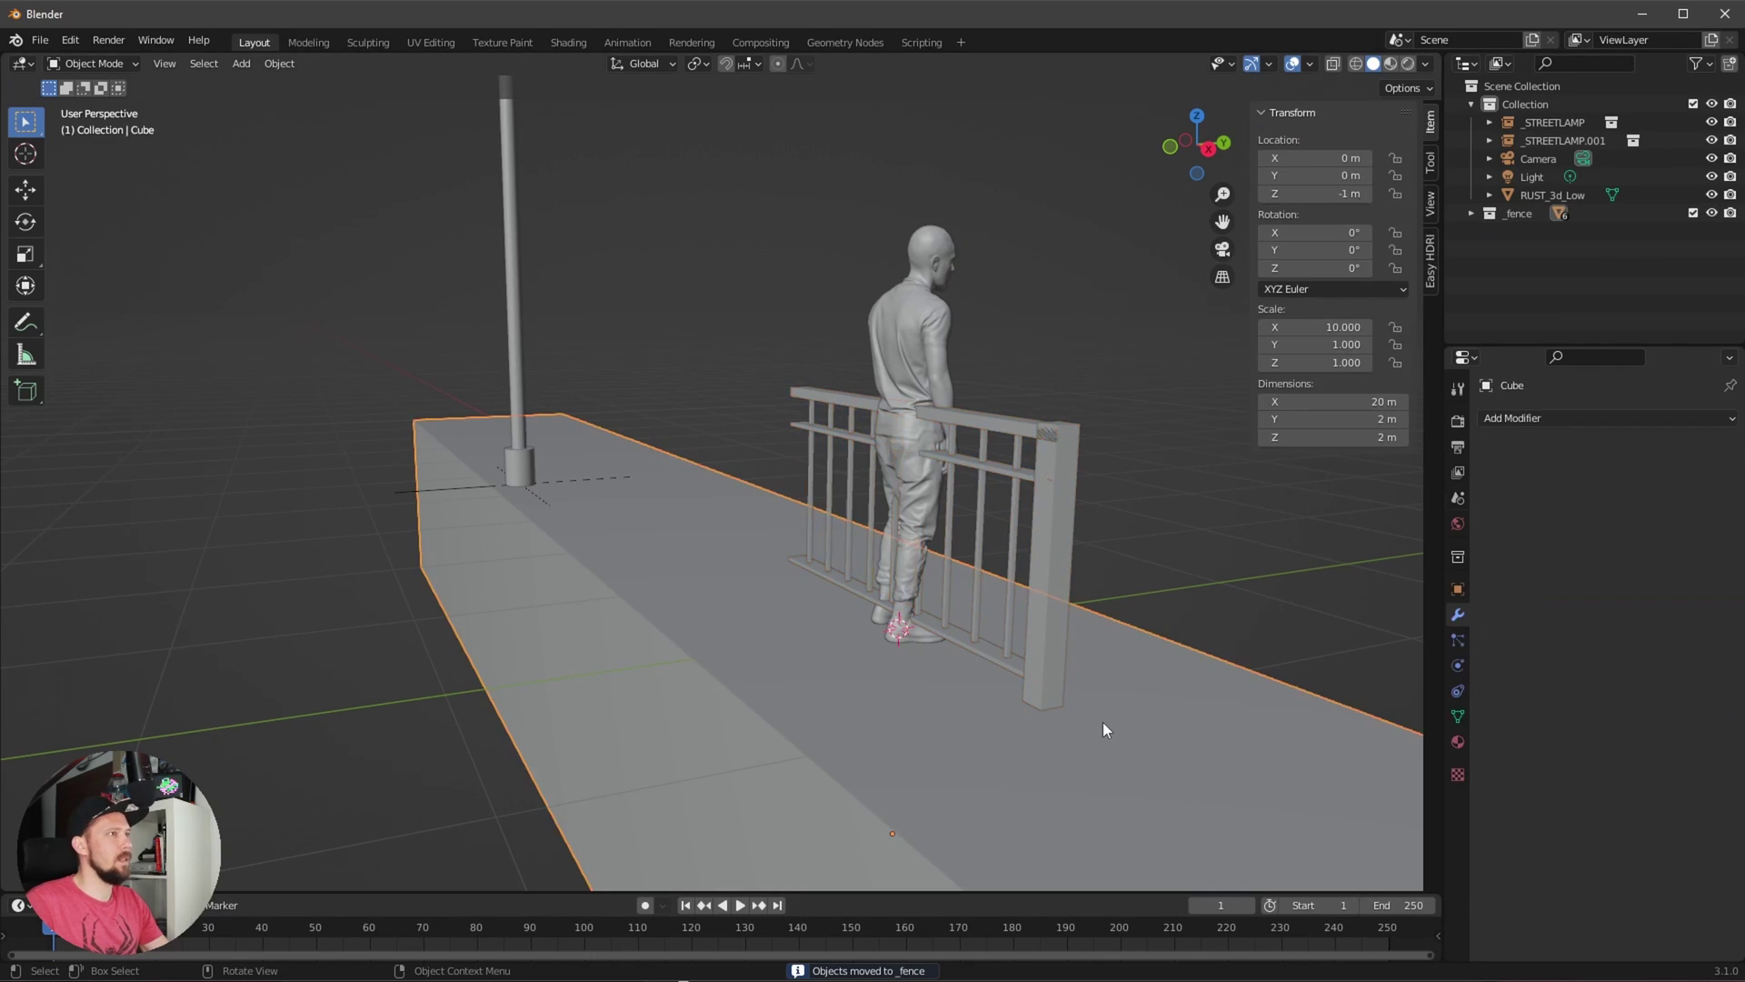
left_click(1472, 213)
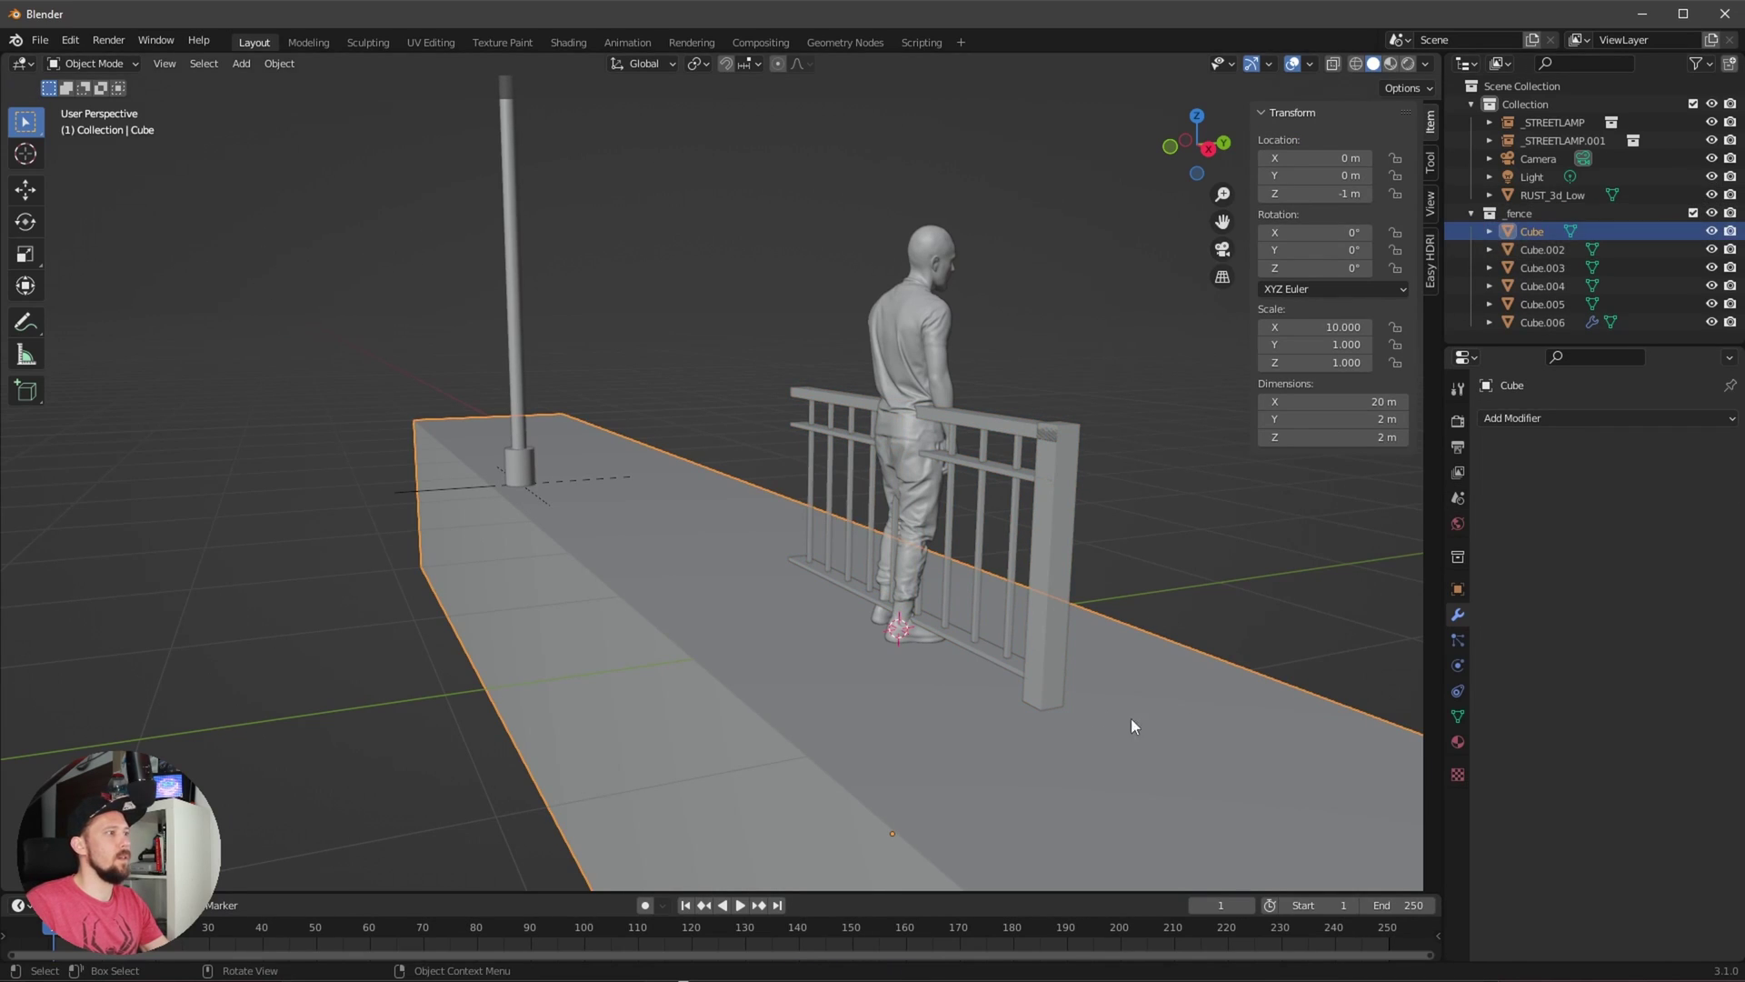
left_click_drag(1533, 230, 1528, 181)
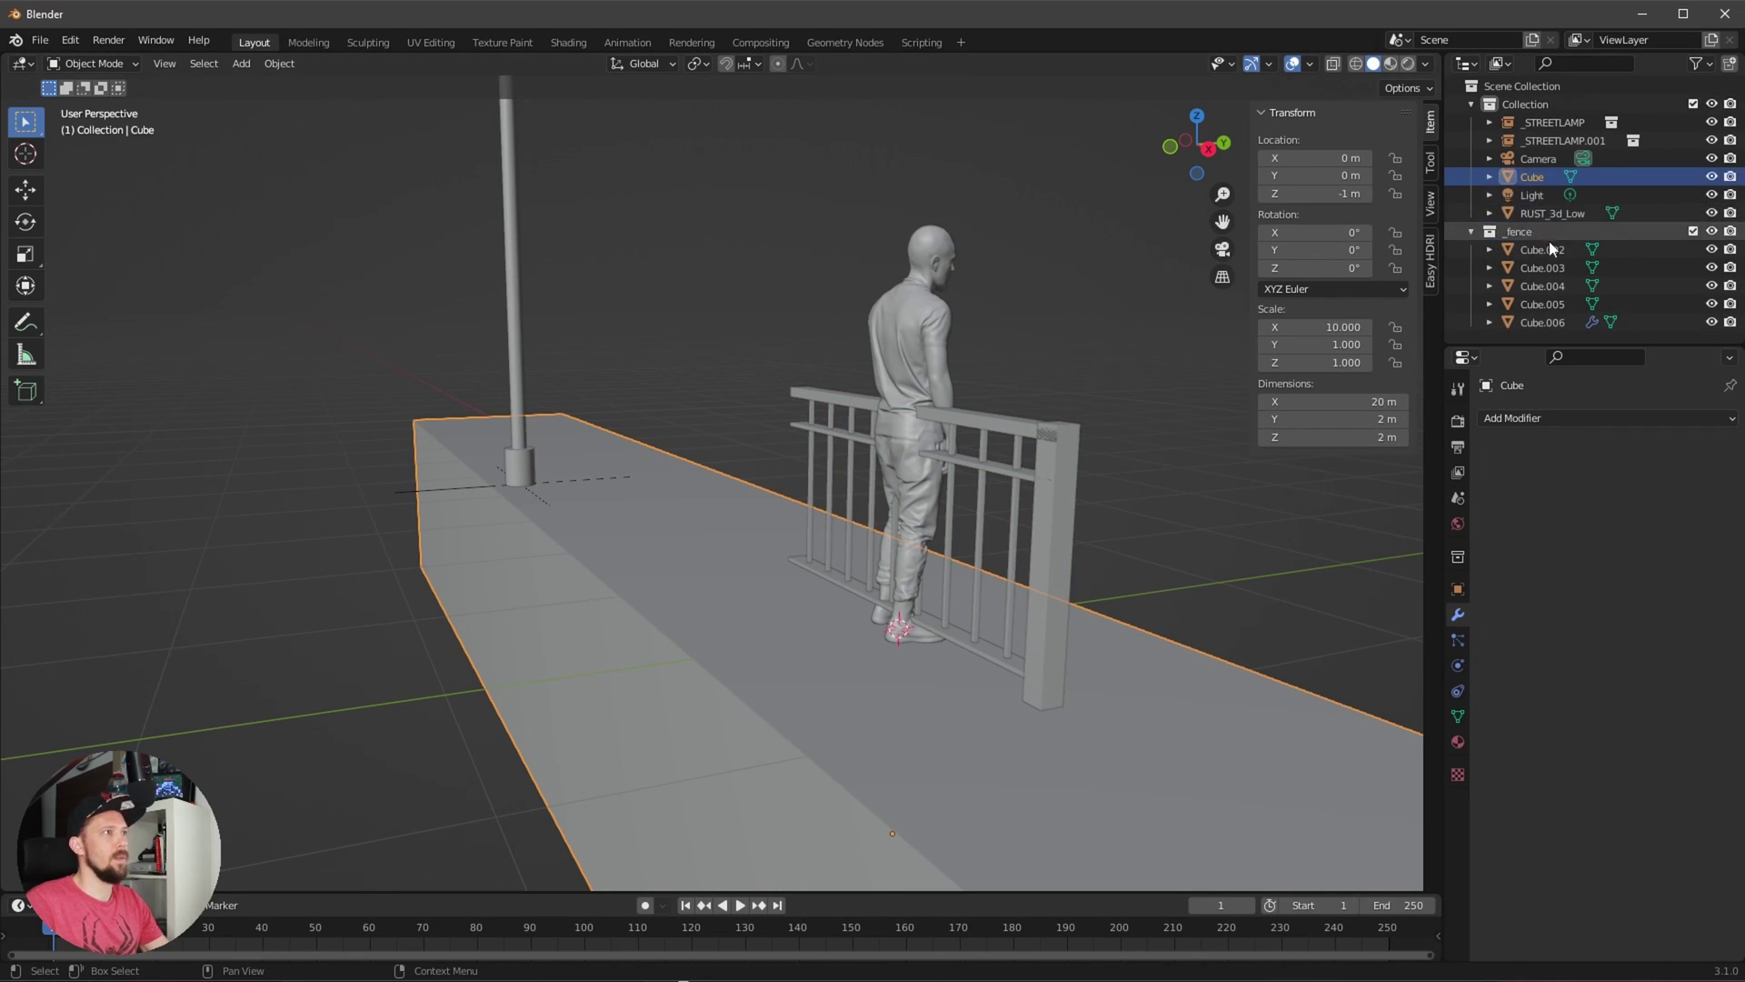
left_click(1693, 231)
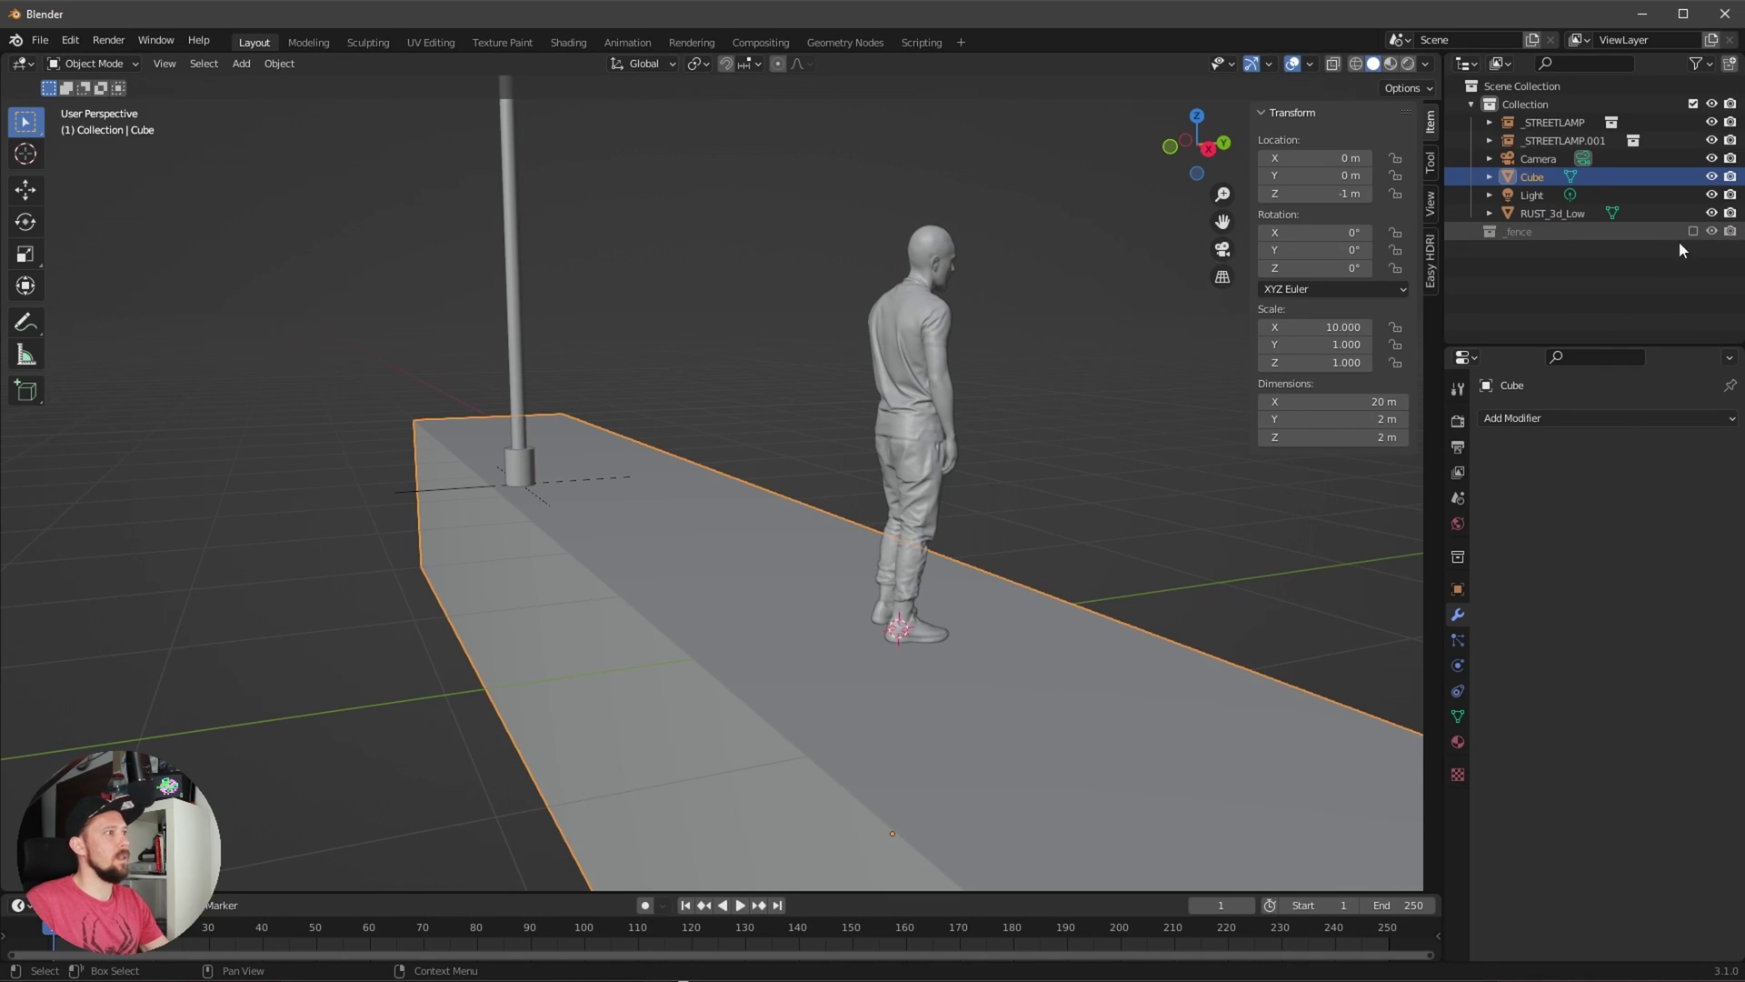
left_click(1693, 231)
- Add a plane mesh at the figure's feet and move it out of _fence to the Scene Collection level
middle_click_drag(1153, 544, 1280, 536)
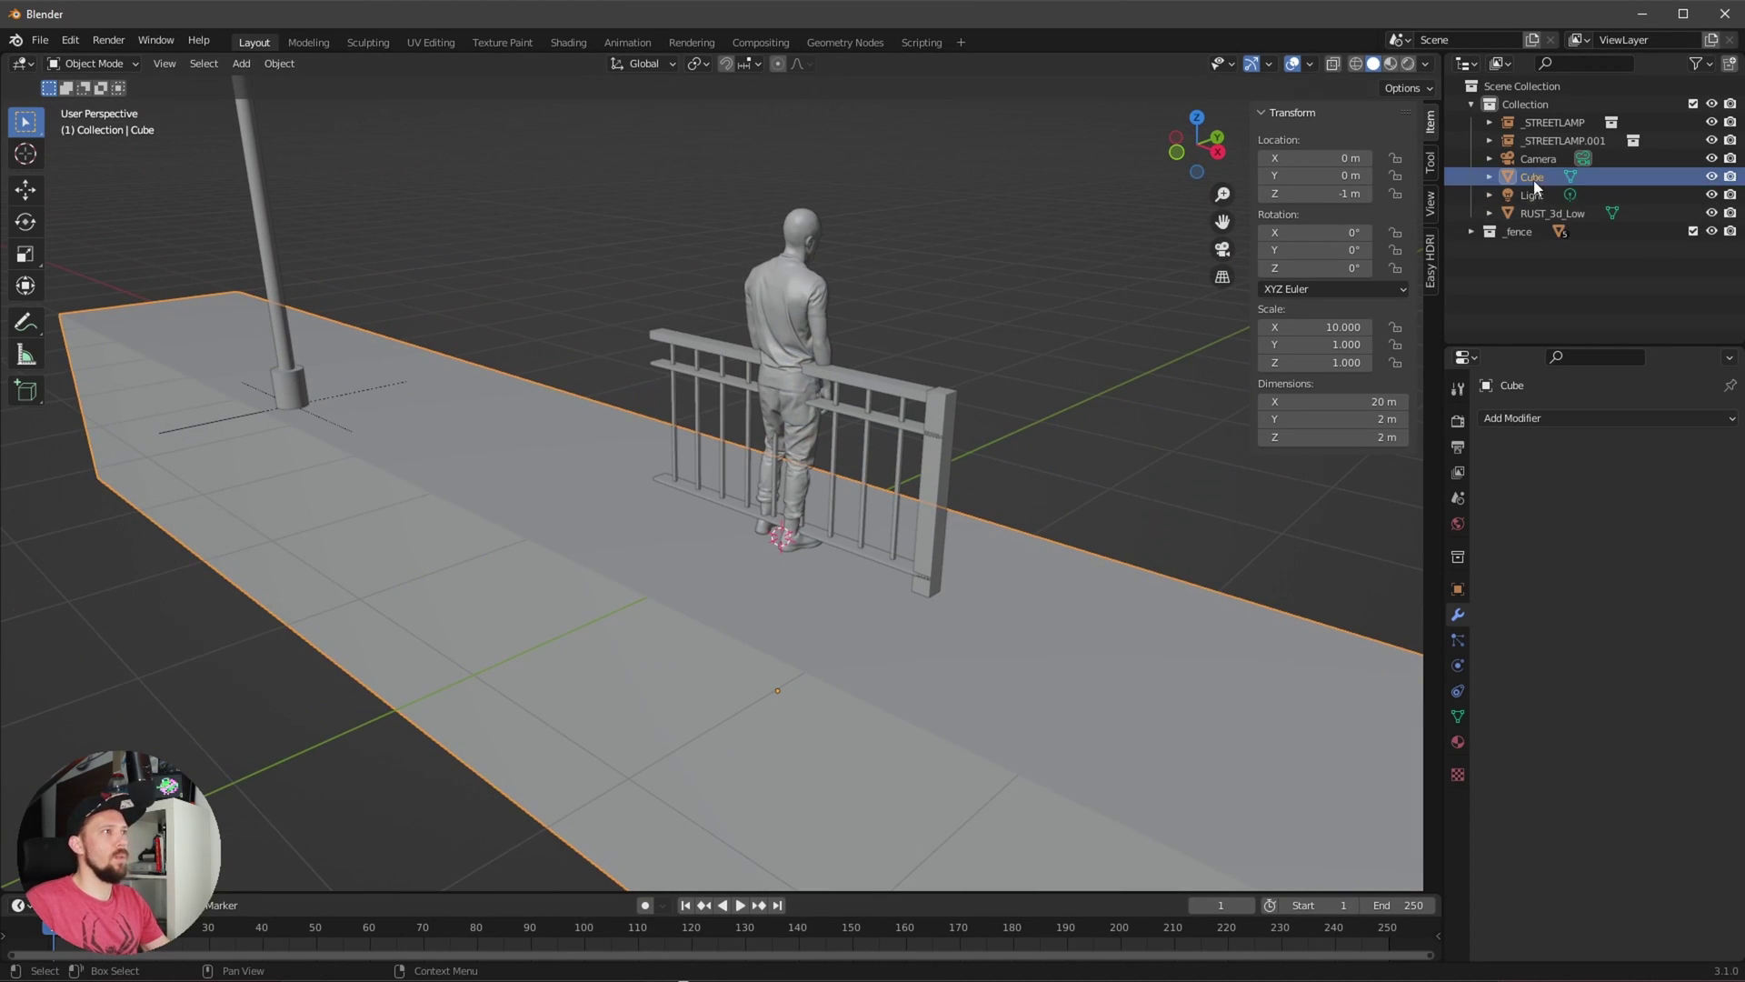
left_click(1516, 230)
middle_click_drag(1245, 409, 989, 529)
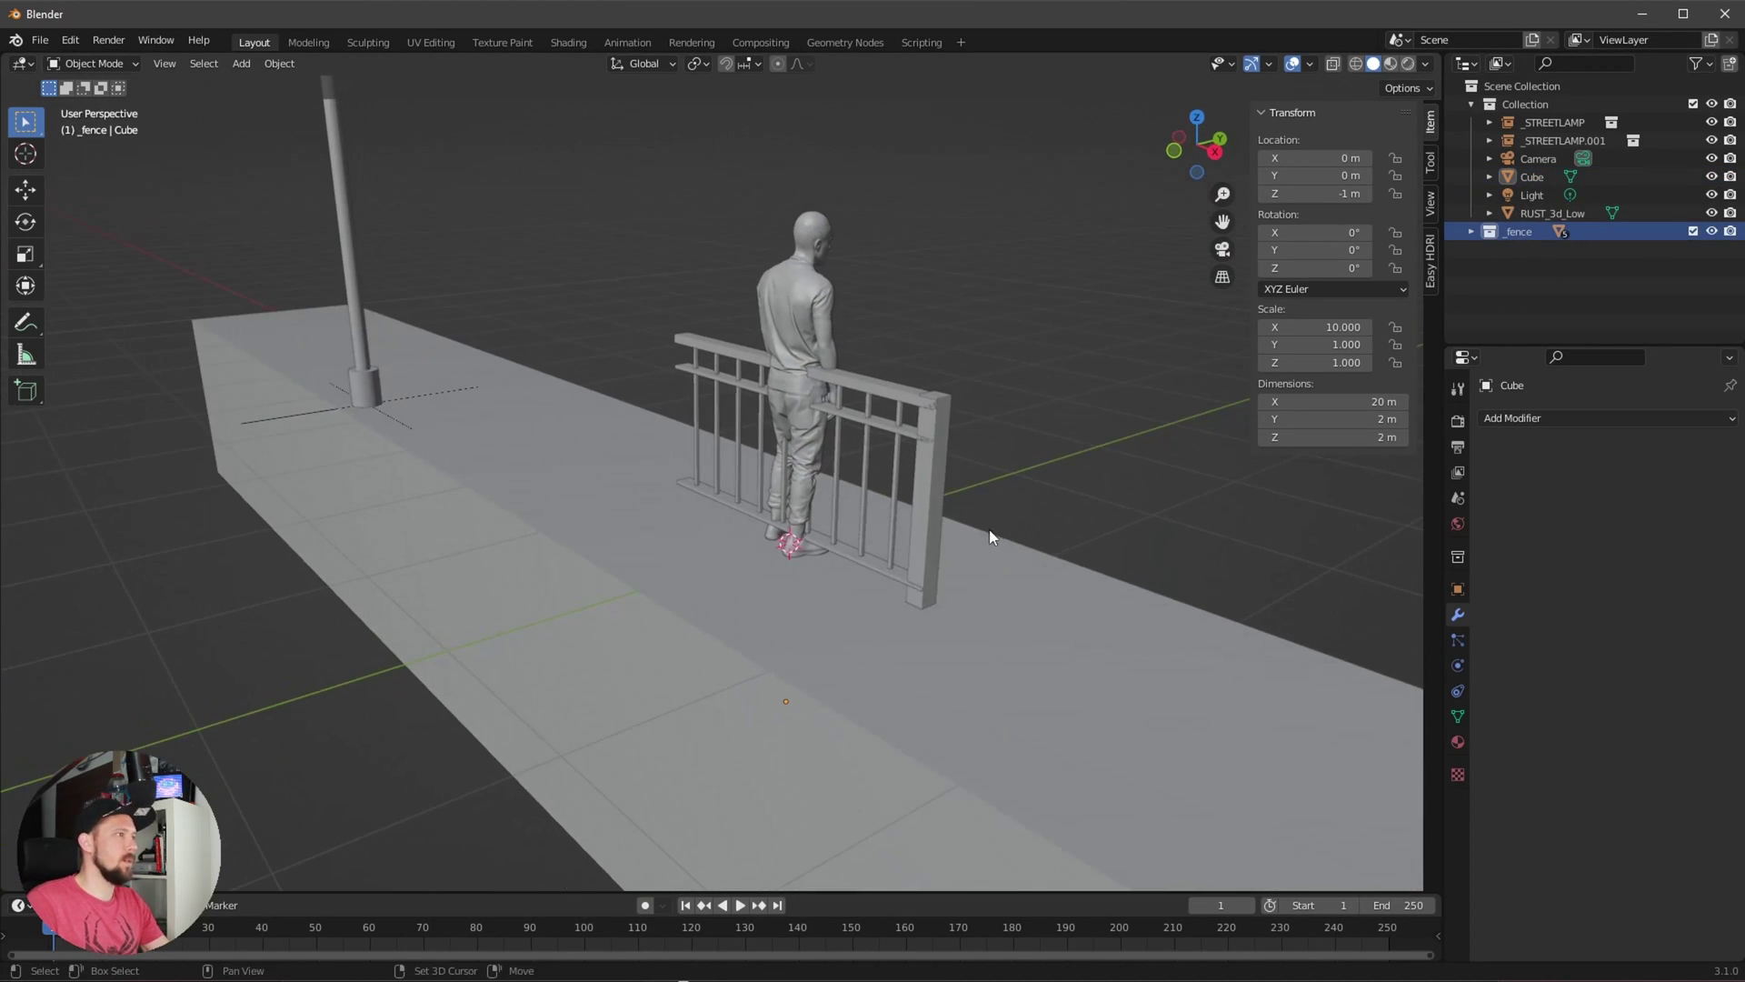
key("shift+a")
mouse_move(989, 529)
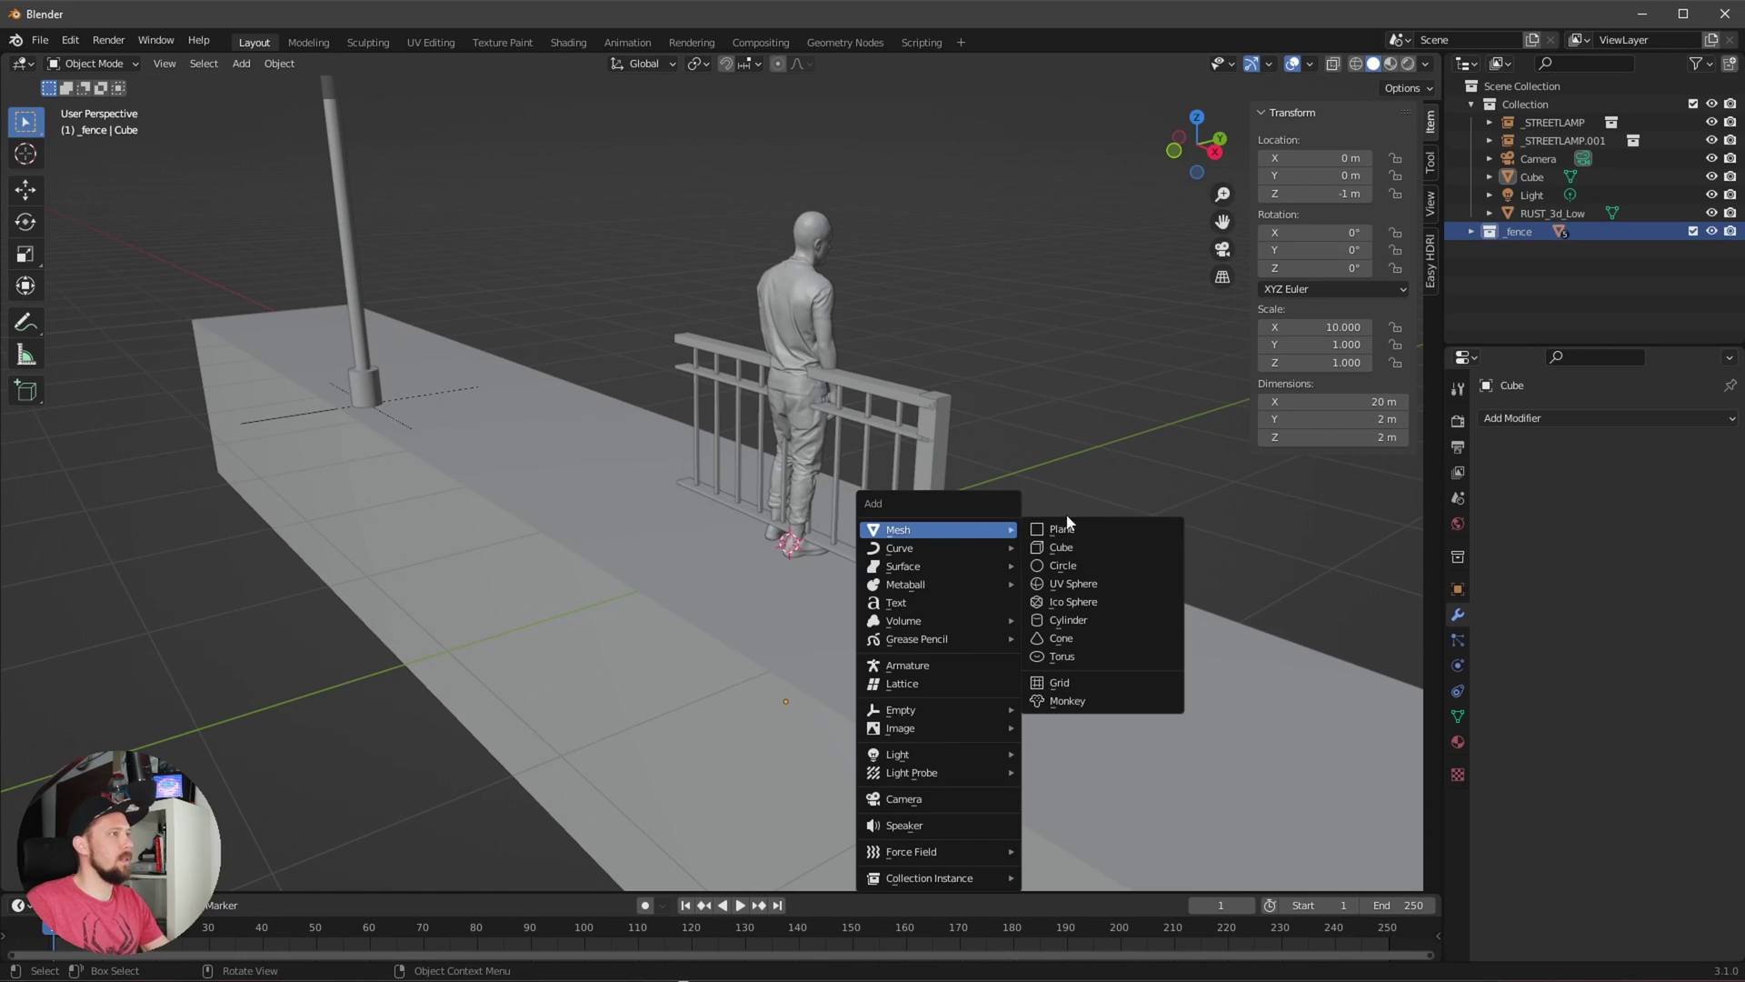
left_click(1110, 534)
left_click(1471, 231)
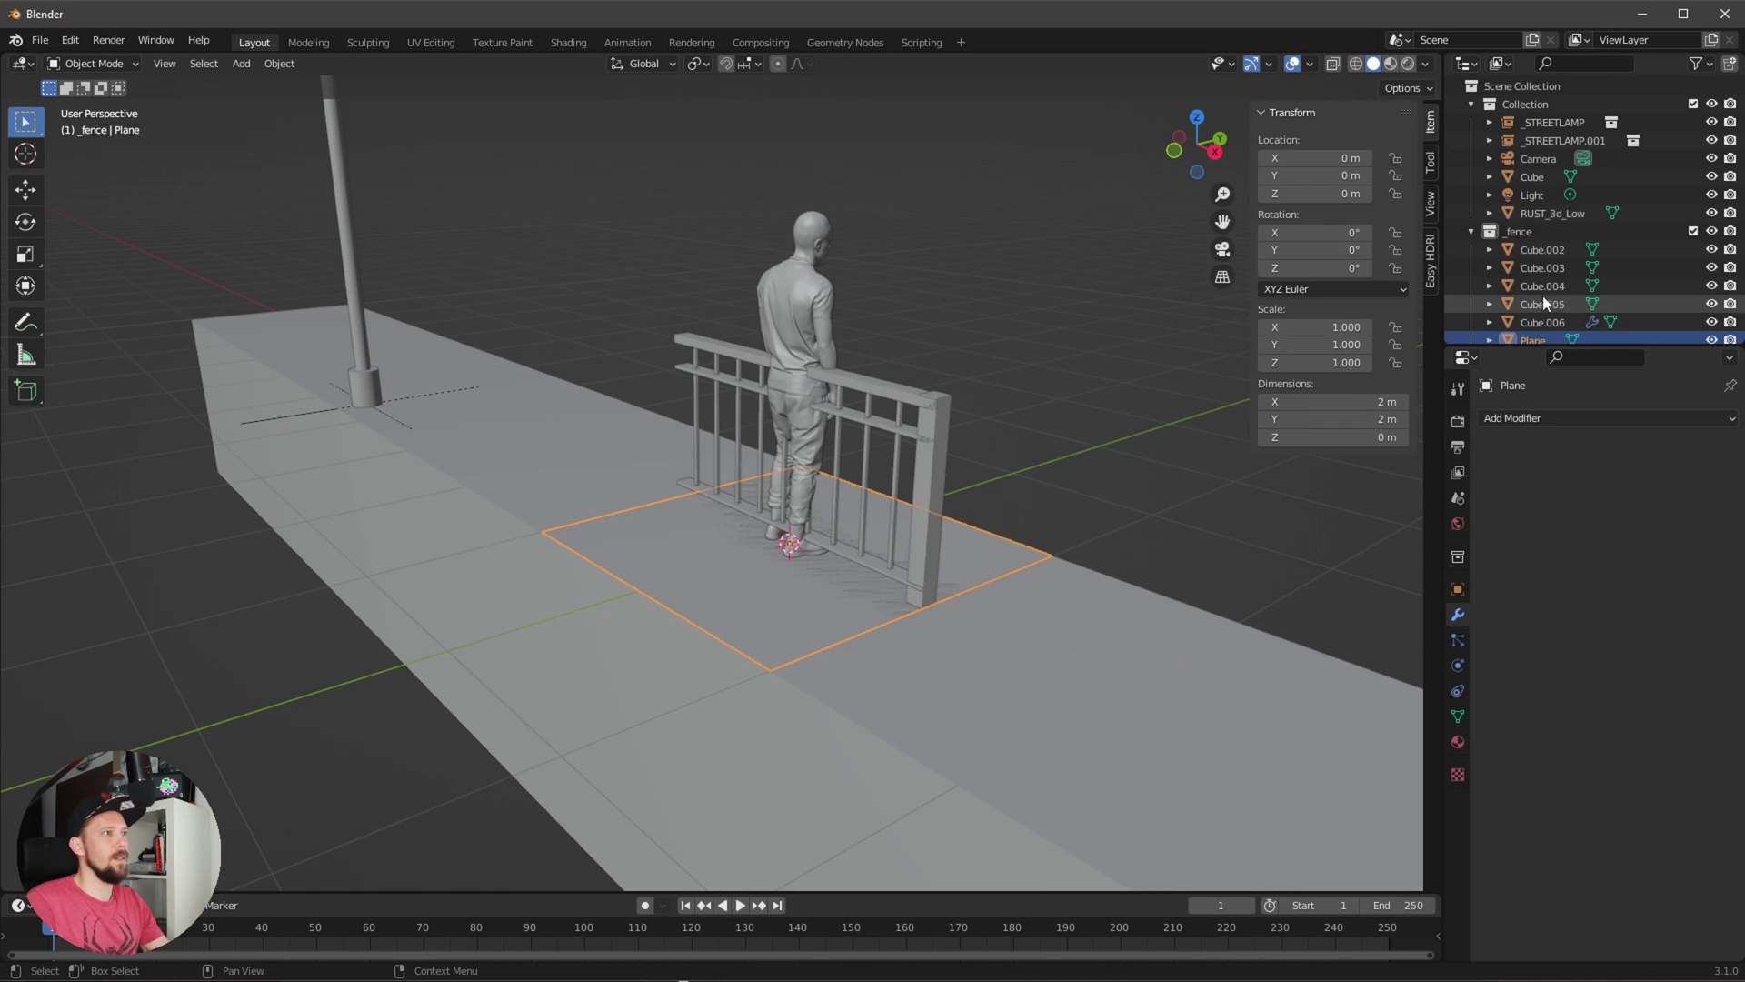
left_click_drag(1546, 347, 1545, 479)
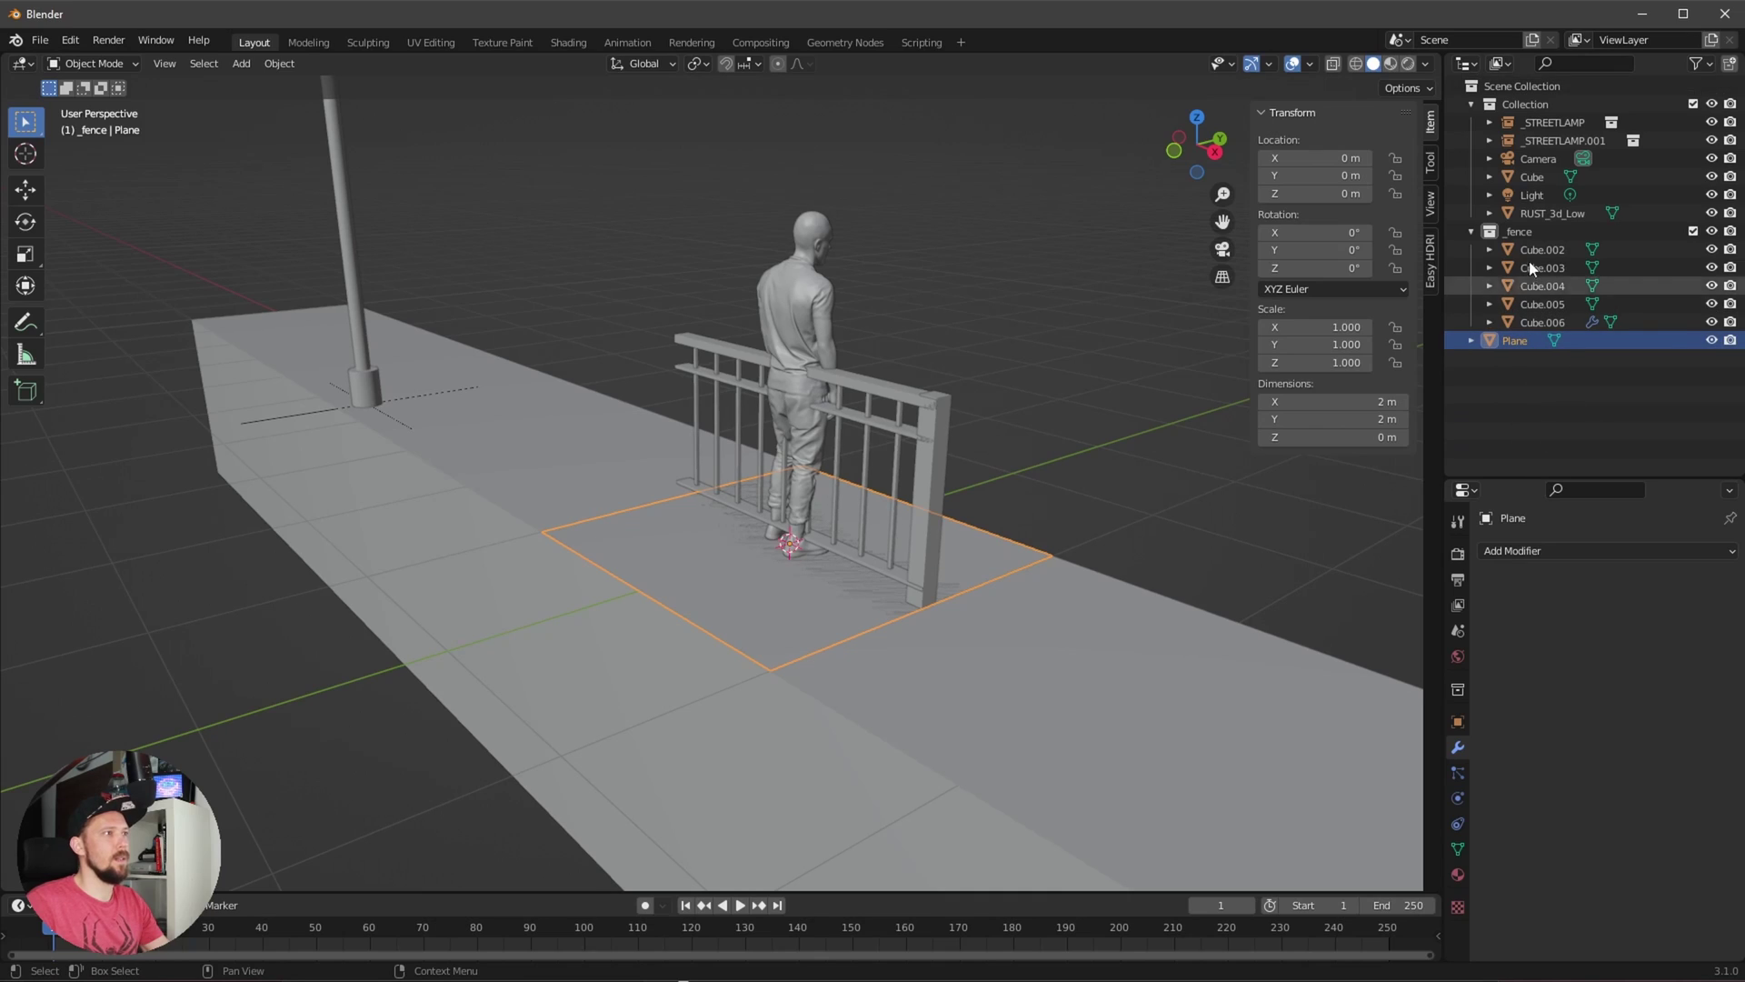
- Exclude the _fence collection from the view layer and rename the plane as FenceCloner
left_click(1471, 232)
left_click(1692, 231)
double_click(1512, 251)
type("Fmed")
key("BackSpace")
key("BackSpace")
key("BackSpace")
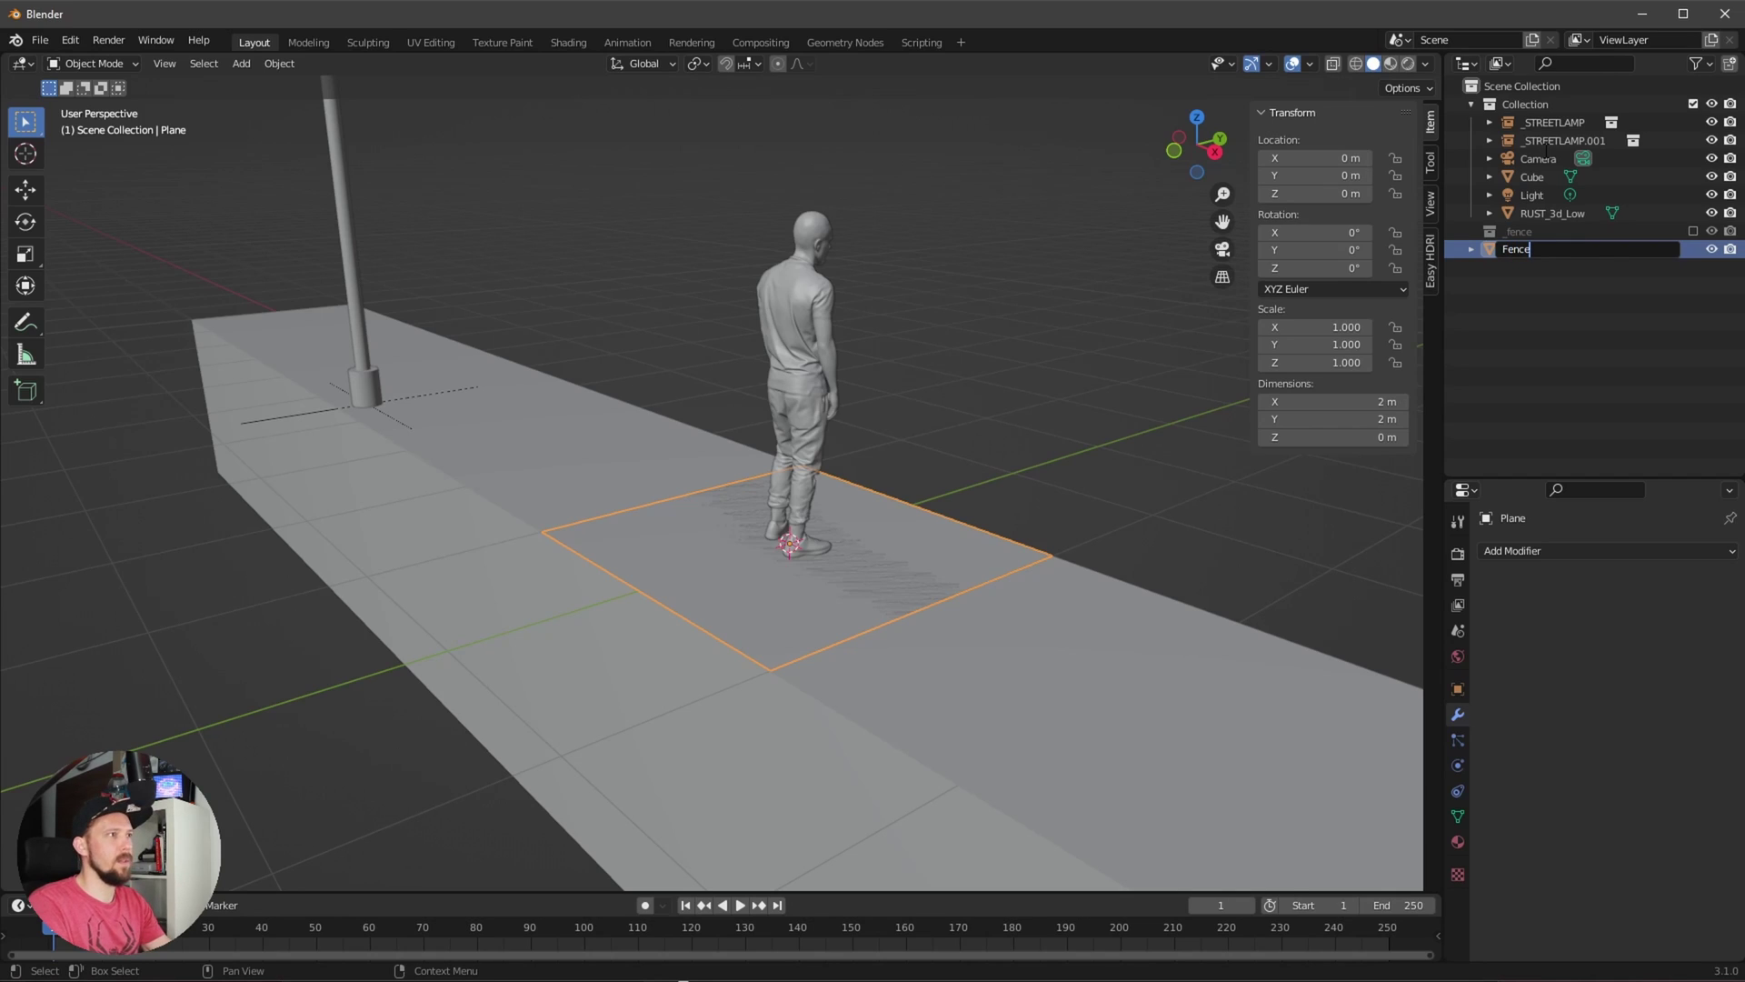
key("Return")
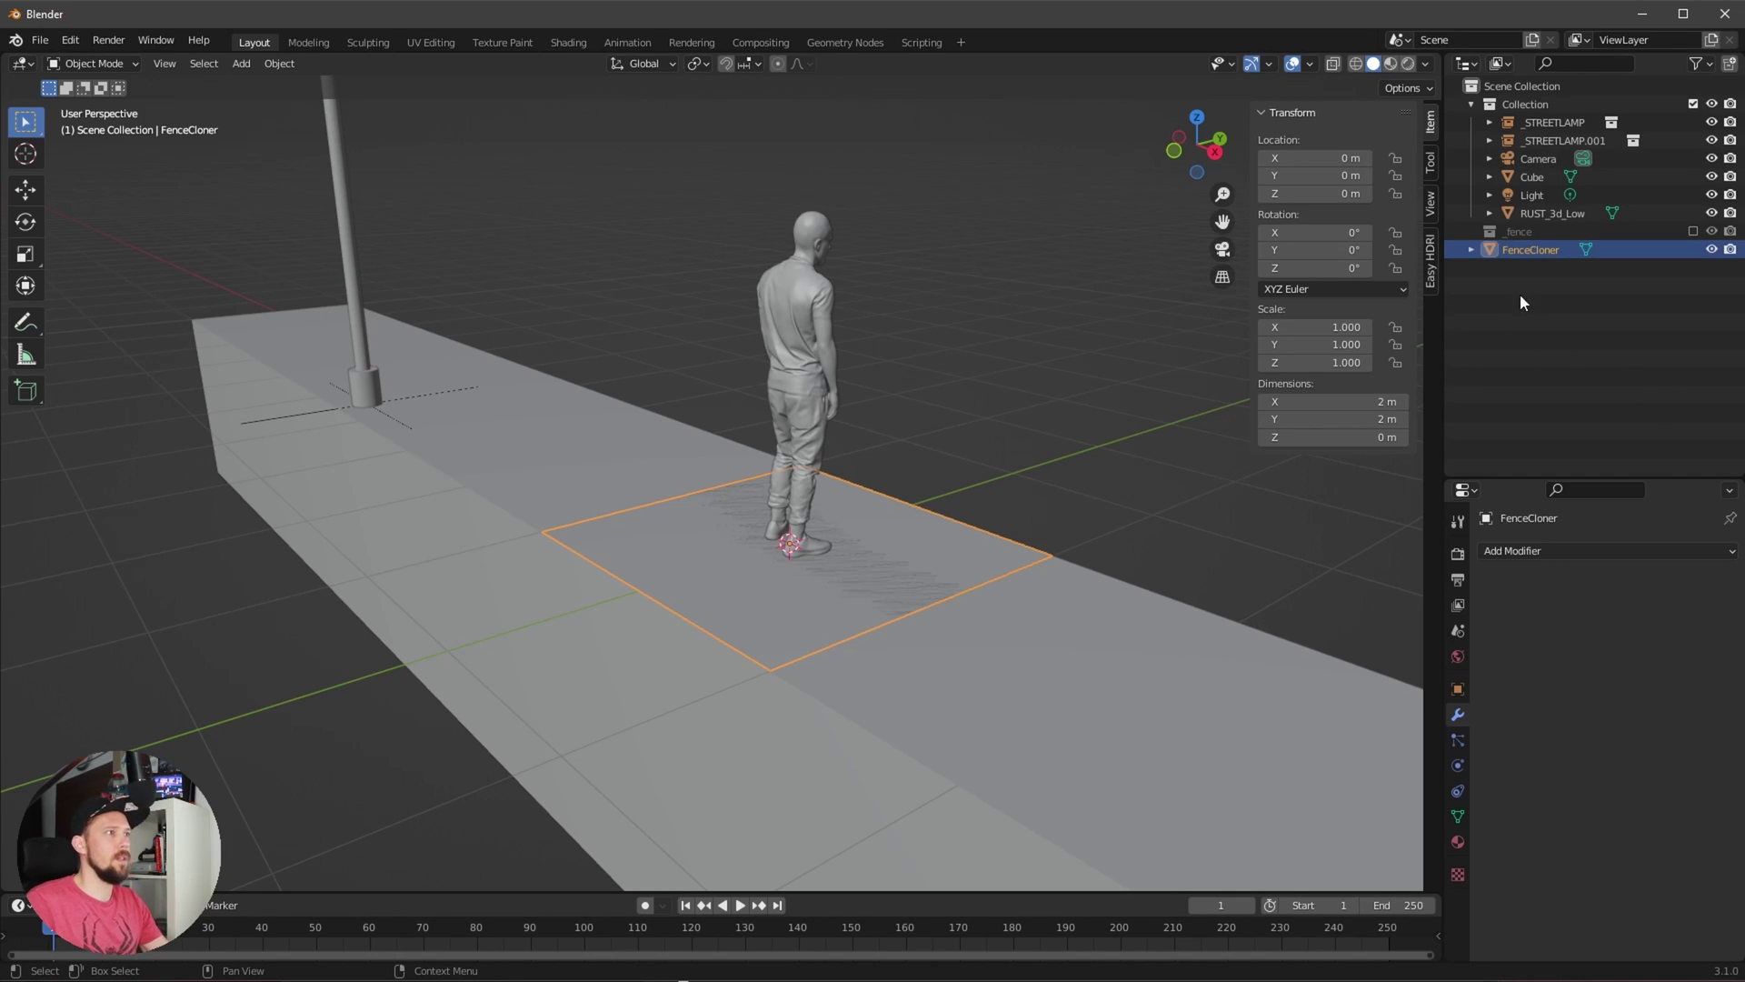
- Add an instance of the _fence collection to the scene
left_click(1535, 230)
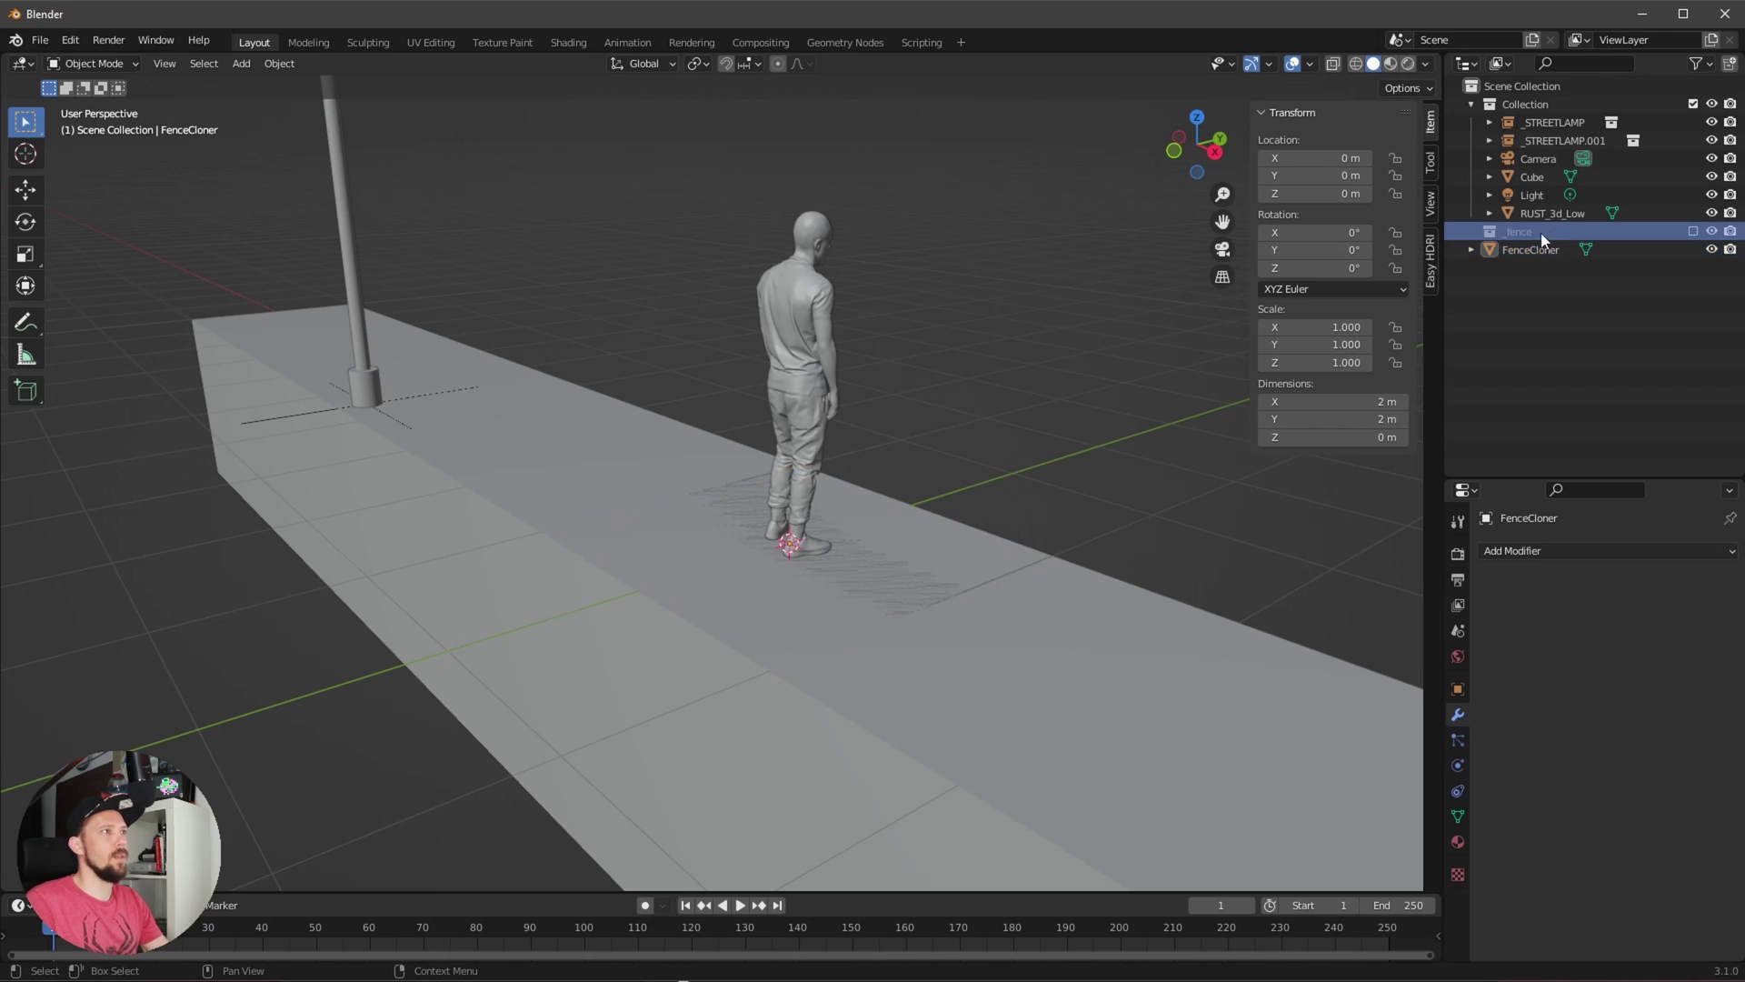
right_click(1537, 230)
left_click(1491, 263)
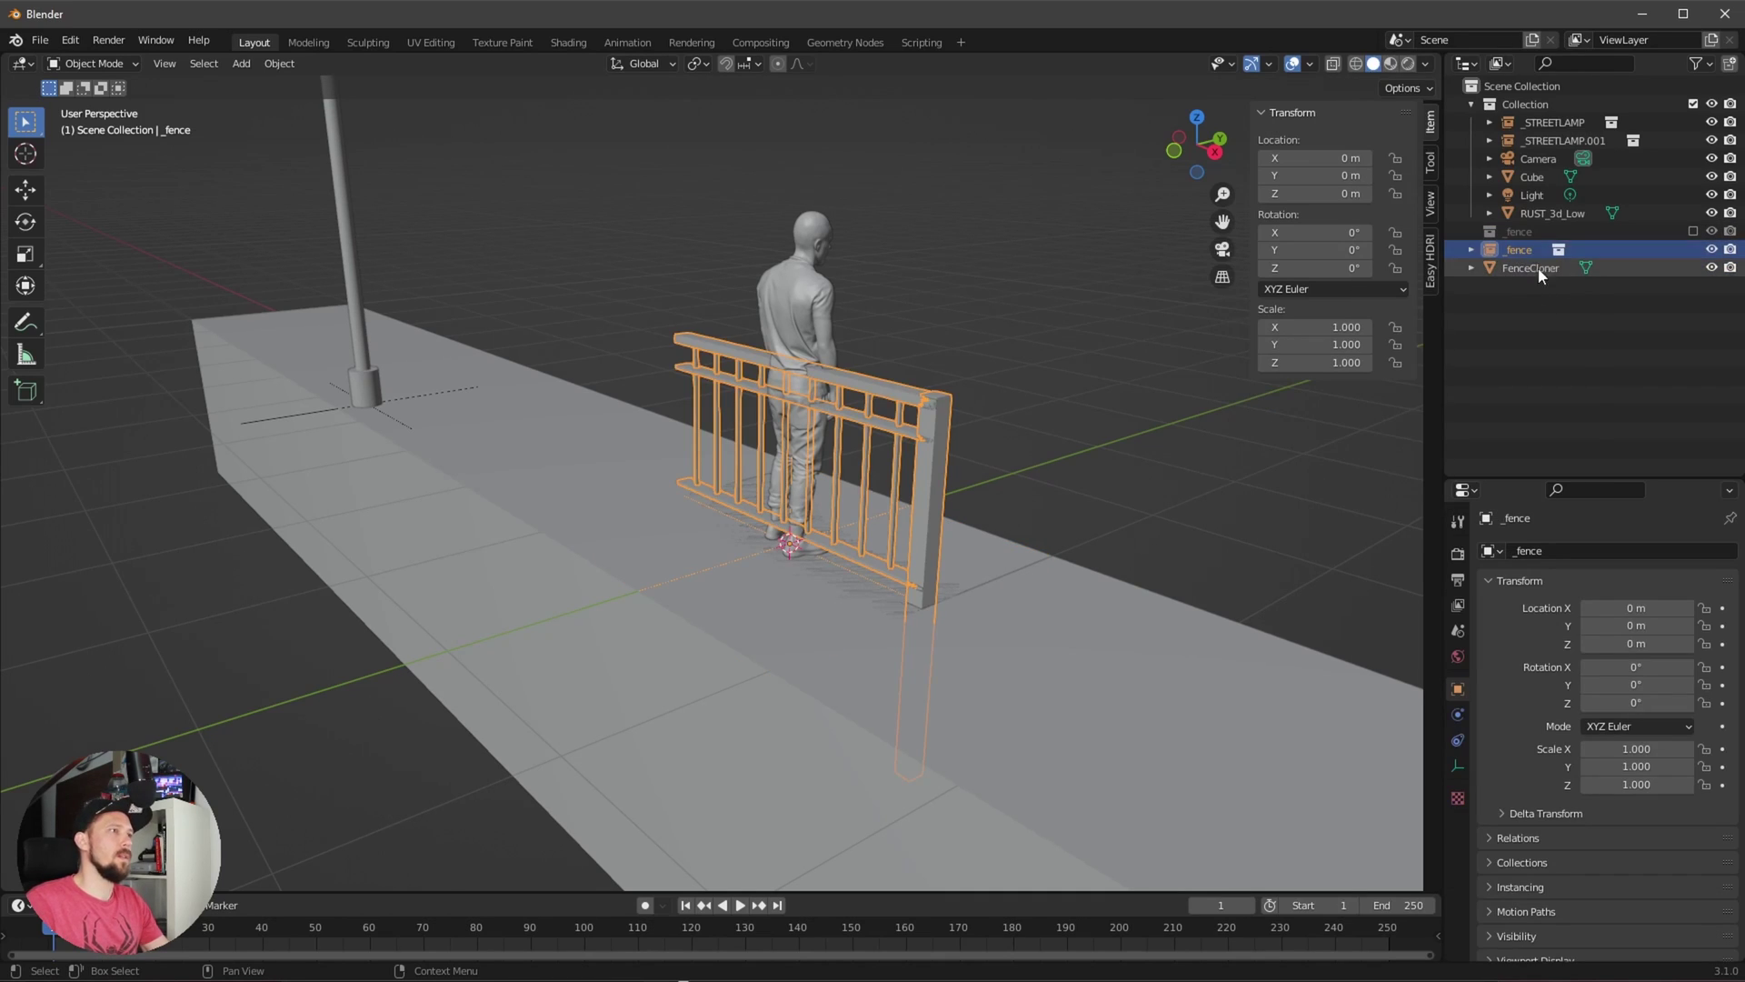
- Parent the _fence collection instance to FenceCloner and select FenceCloner
left_click_drag(1509, 253, 1537, 269)
left_click(1540, 270)
left_click(1508, 296)
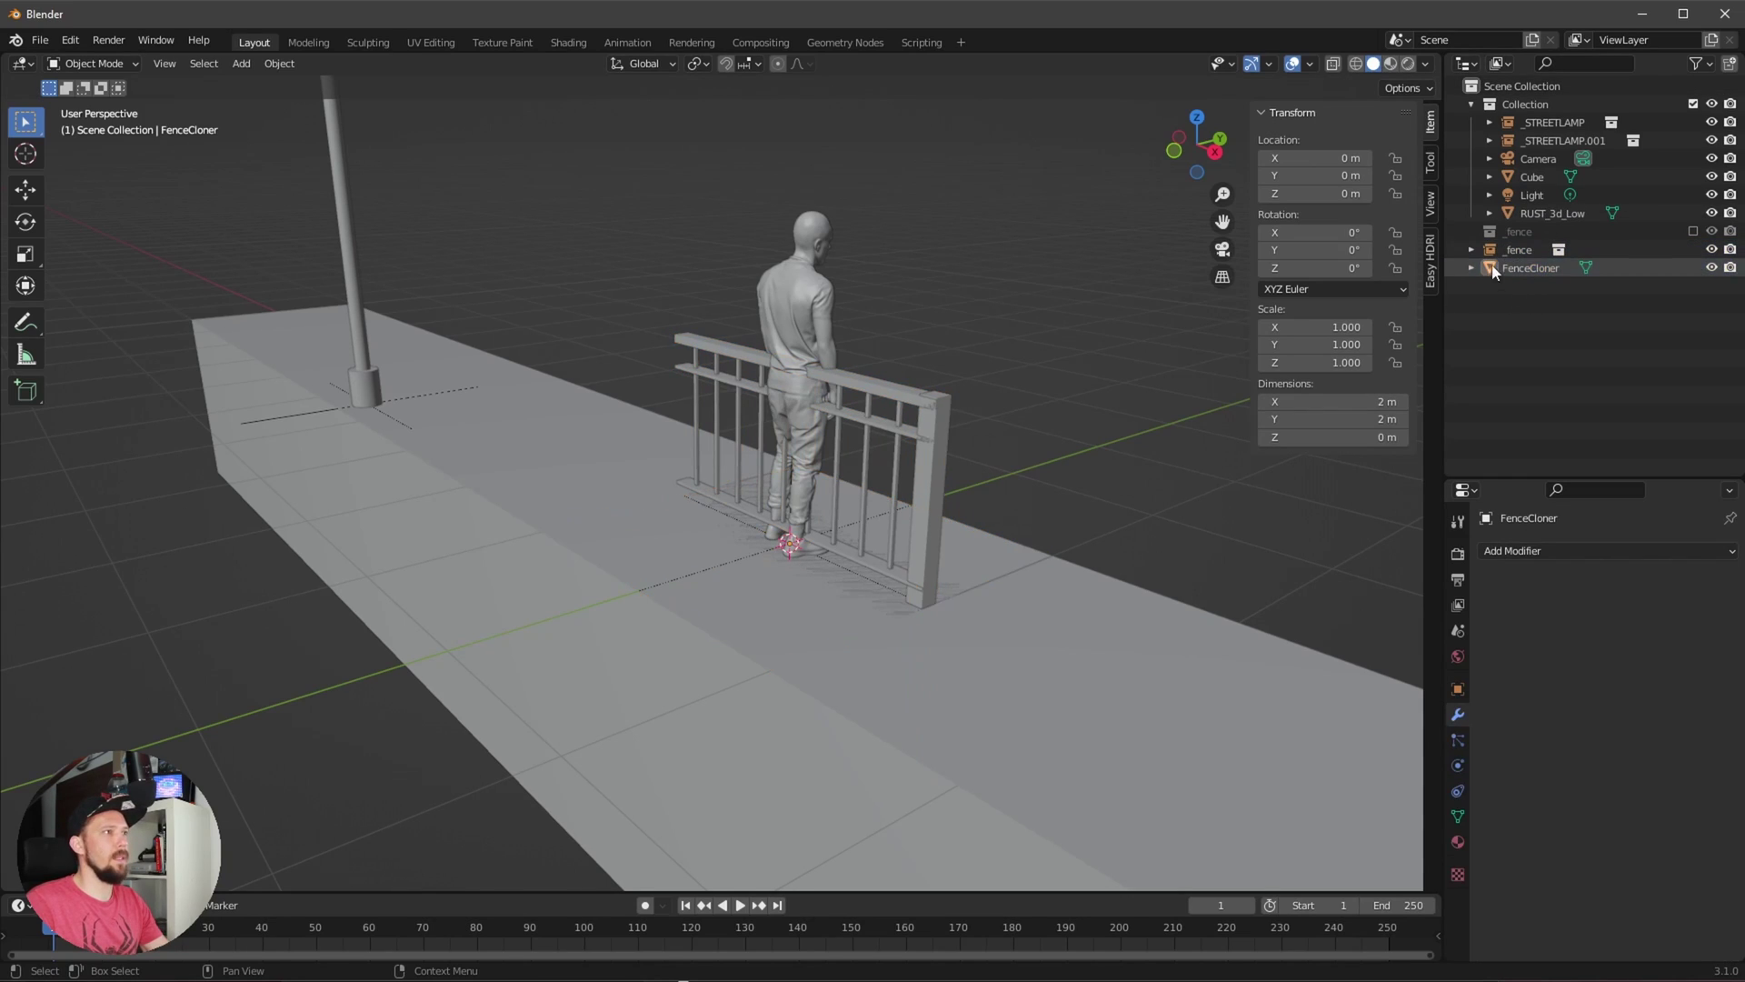
left_click_drag(1520, 255, 1531, 280)
left_click(1471, 249)
left_click(1472, 249)
left_click(1604, 249)
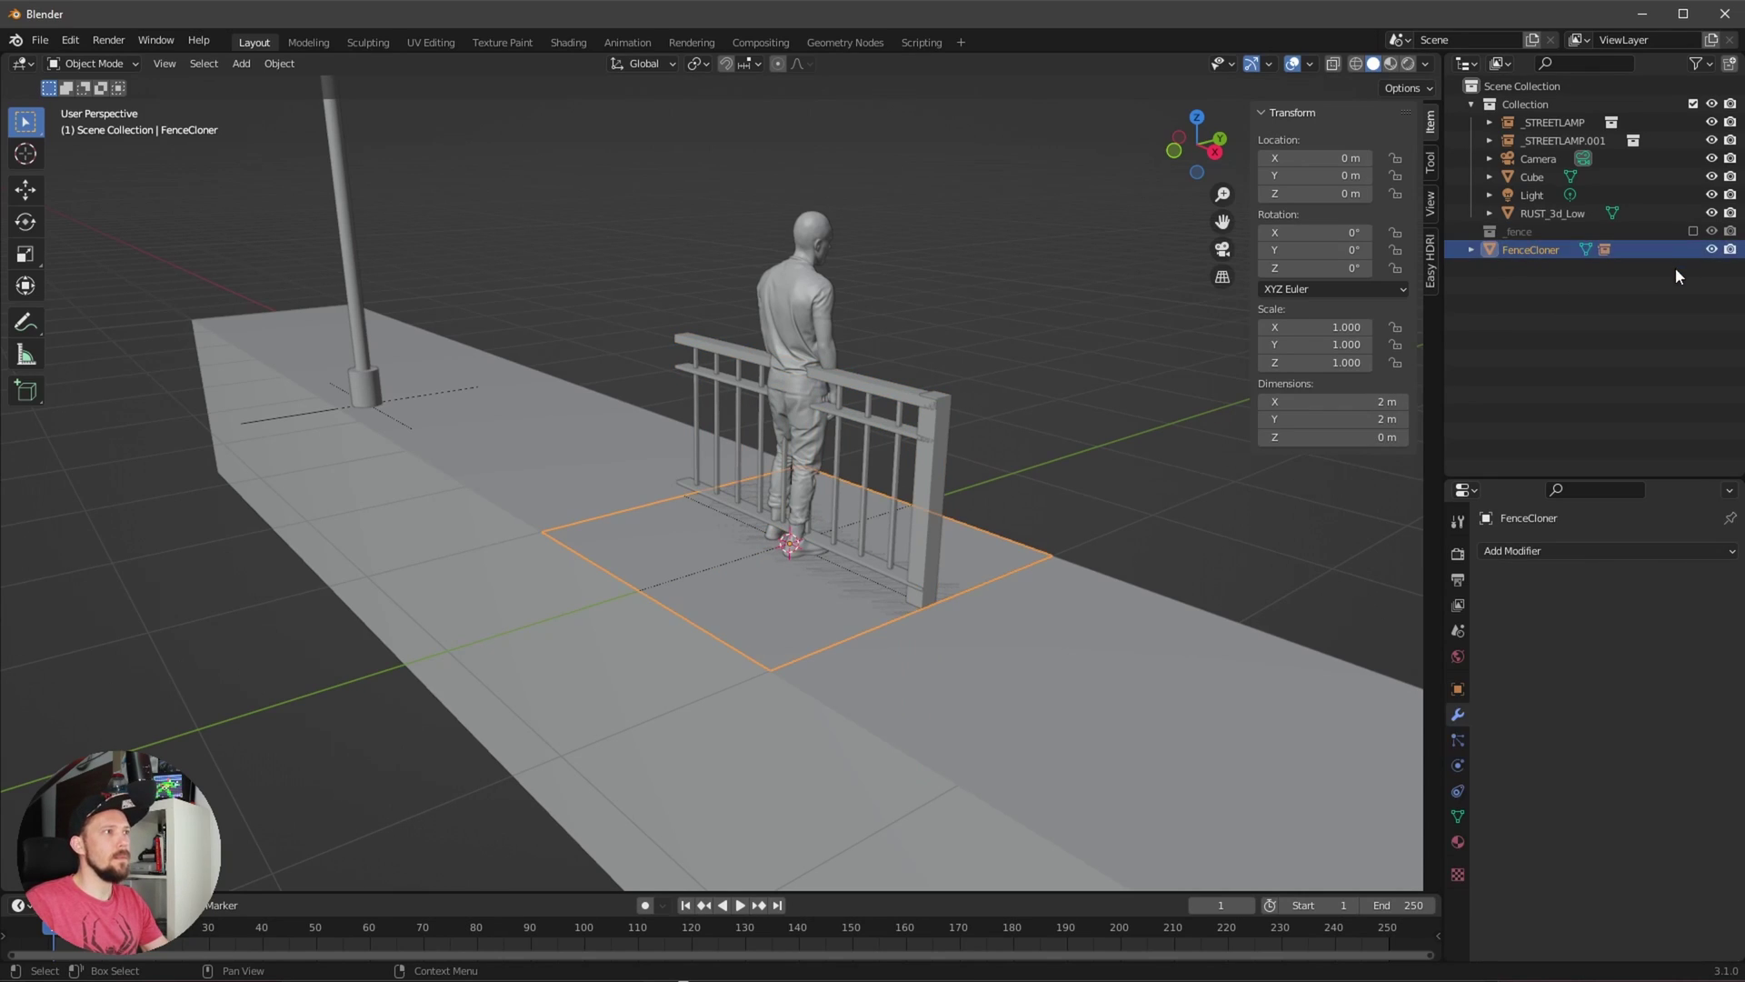
left_click(1471, 249)
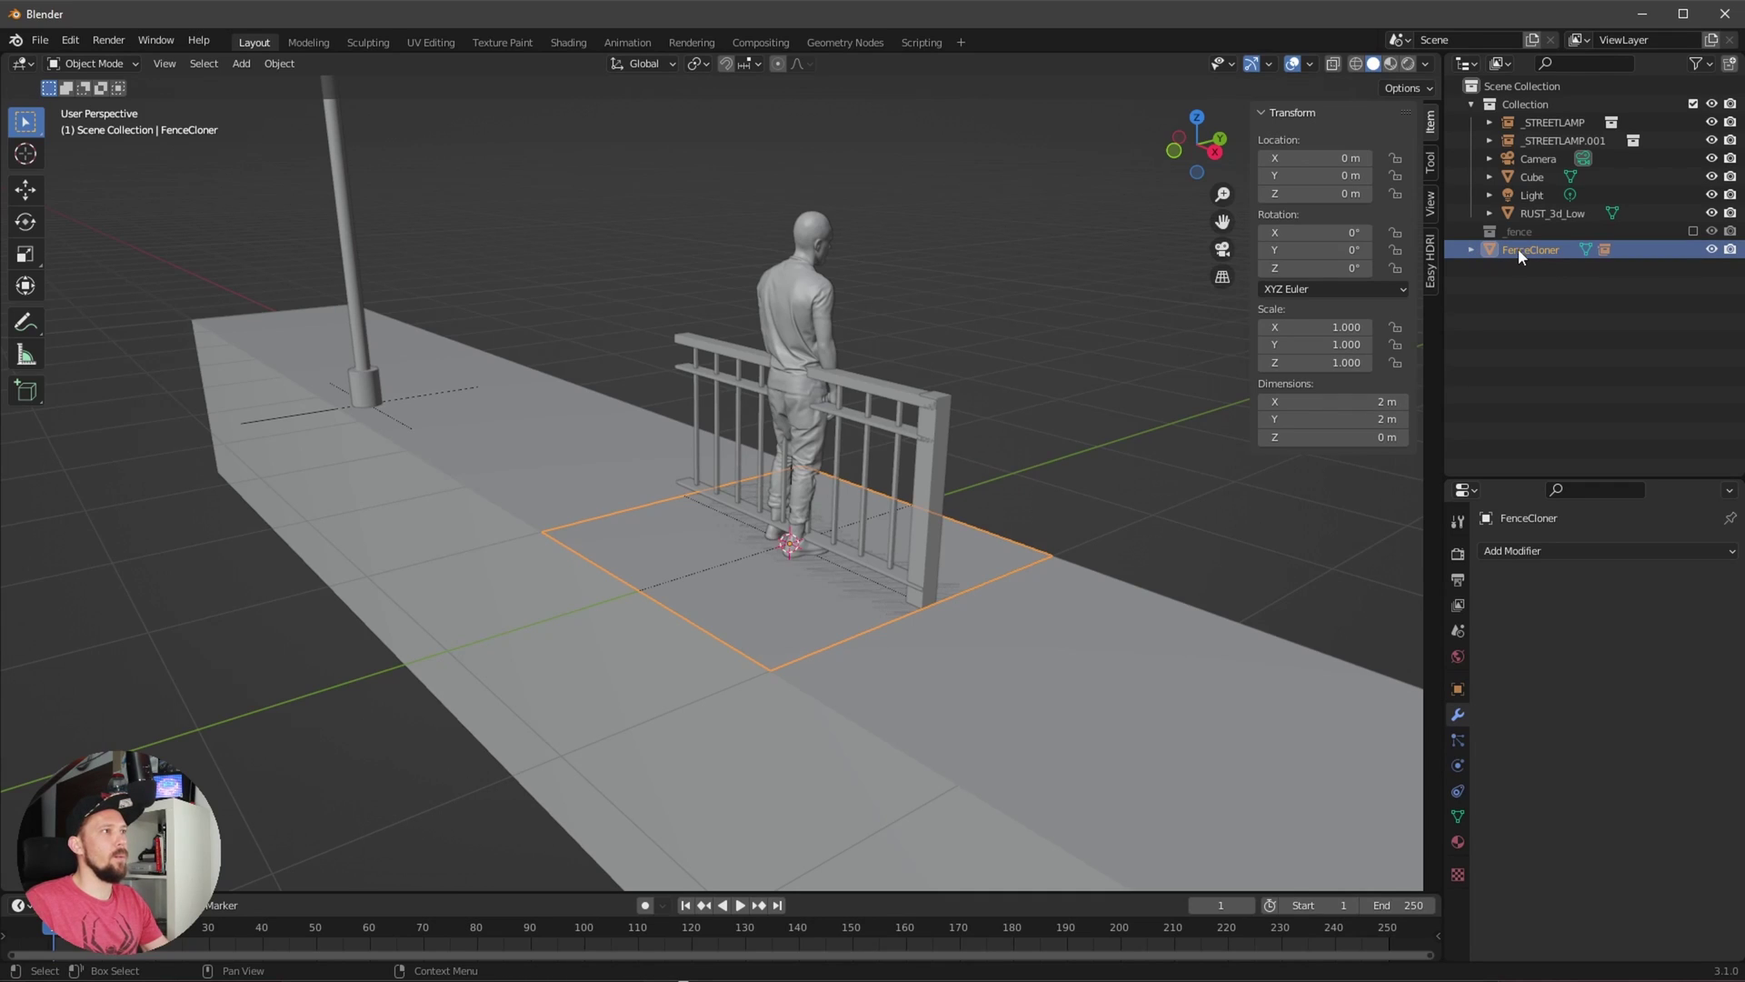
left_click(1471, 250)
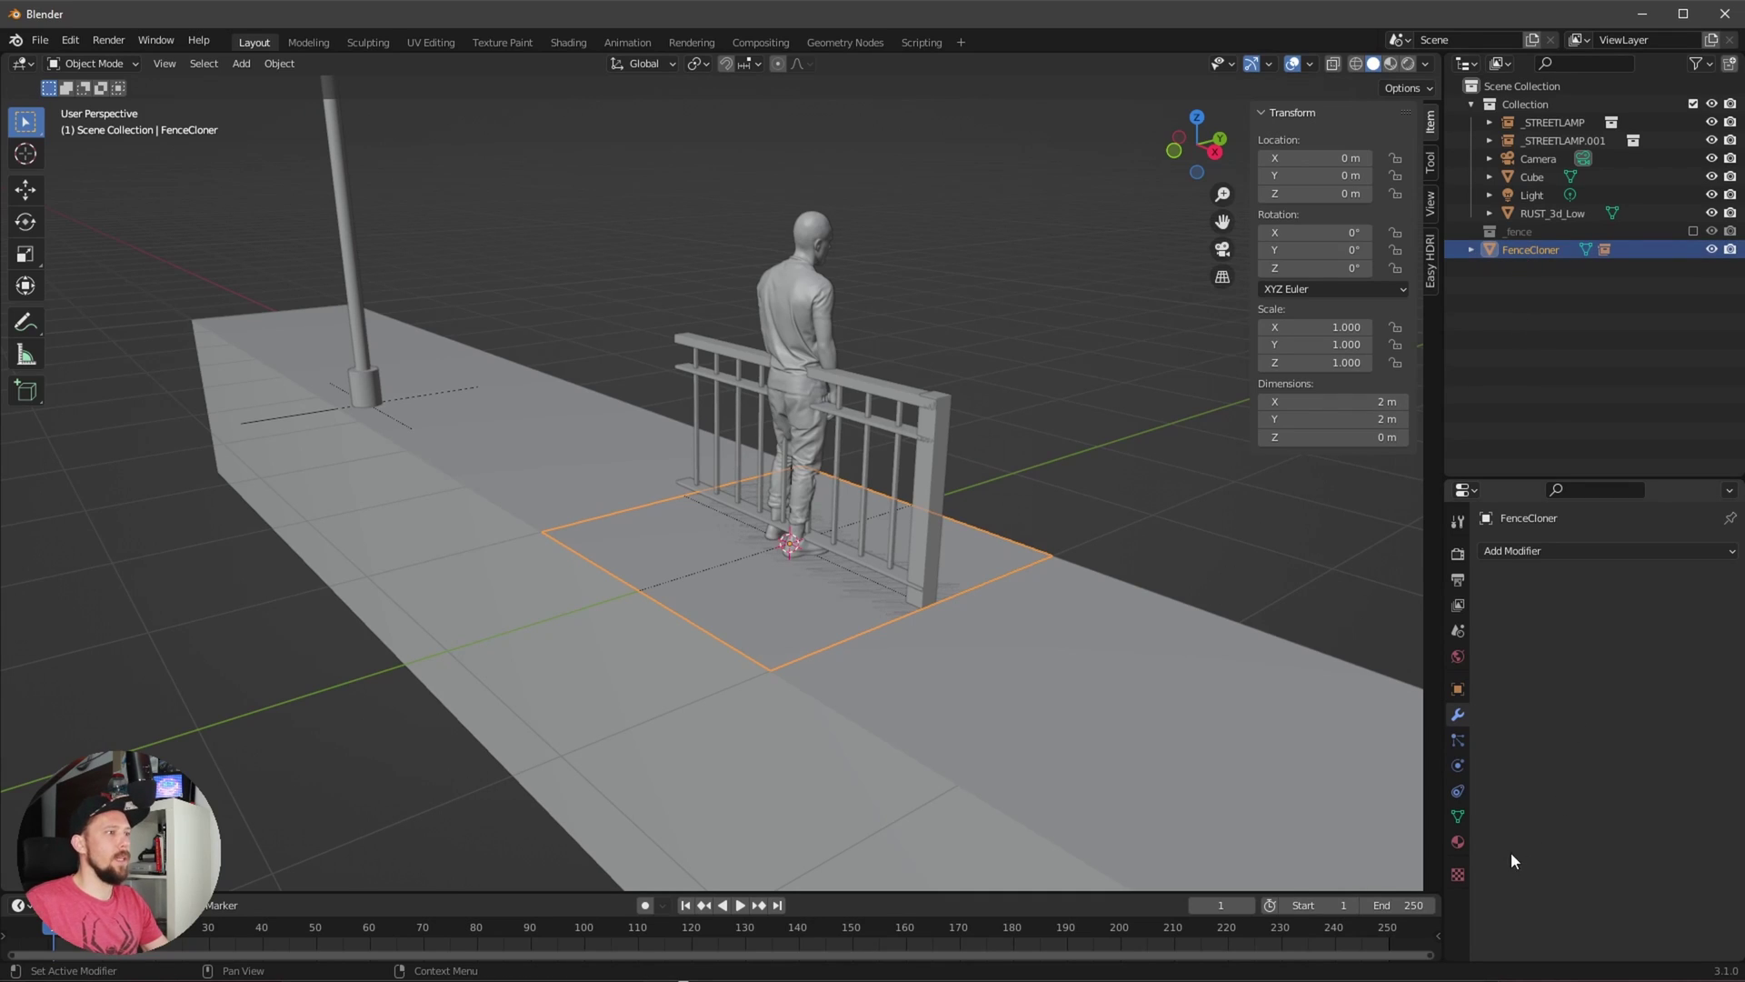
- Add an Array modifier to the FenceCloner plane
left_click(1571, 551)
left_click(1399, 605)
middle_click_drag(1082, 646, 1165, 620)
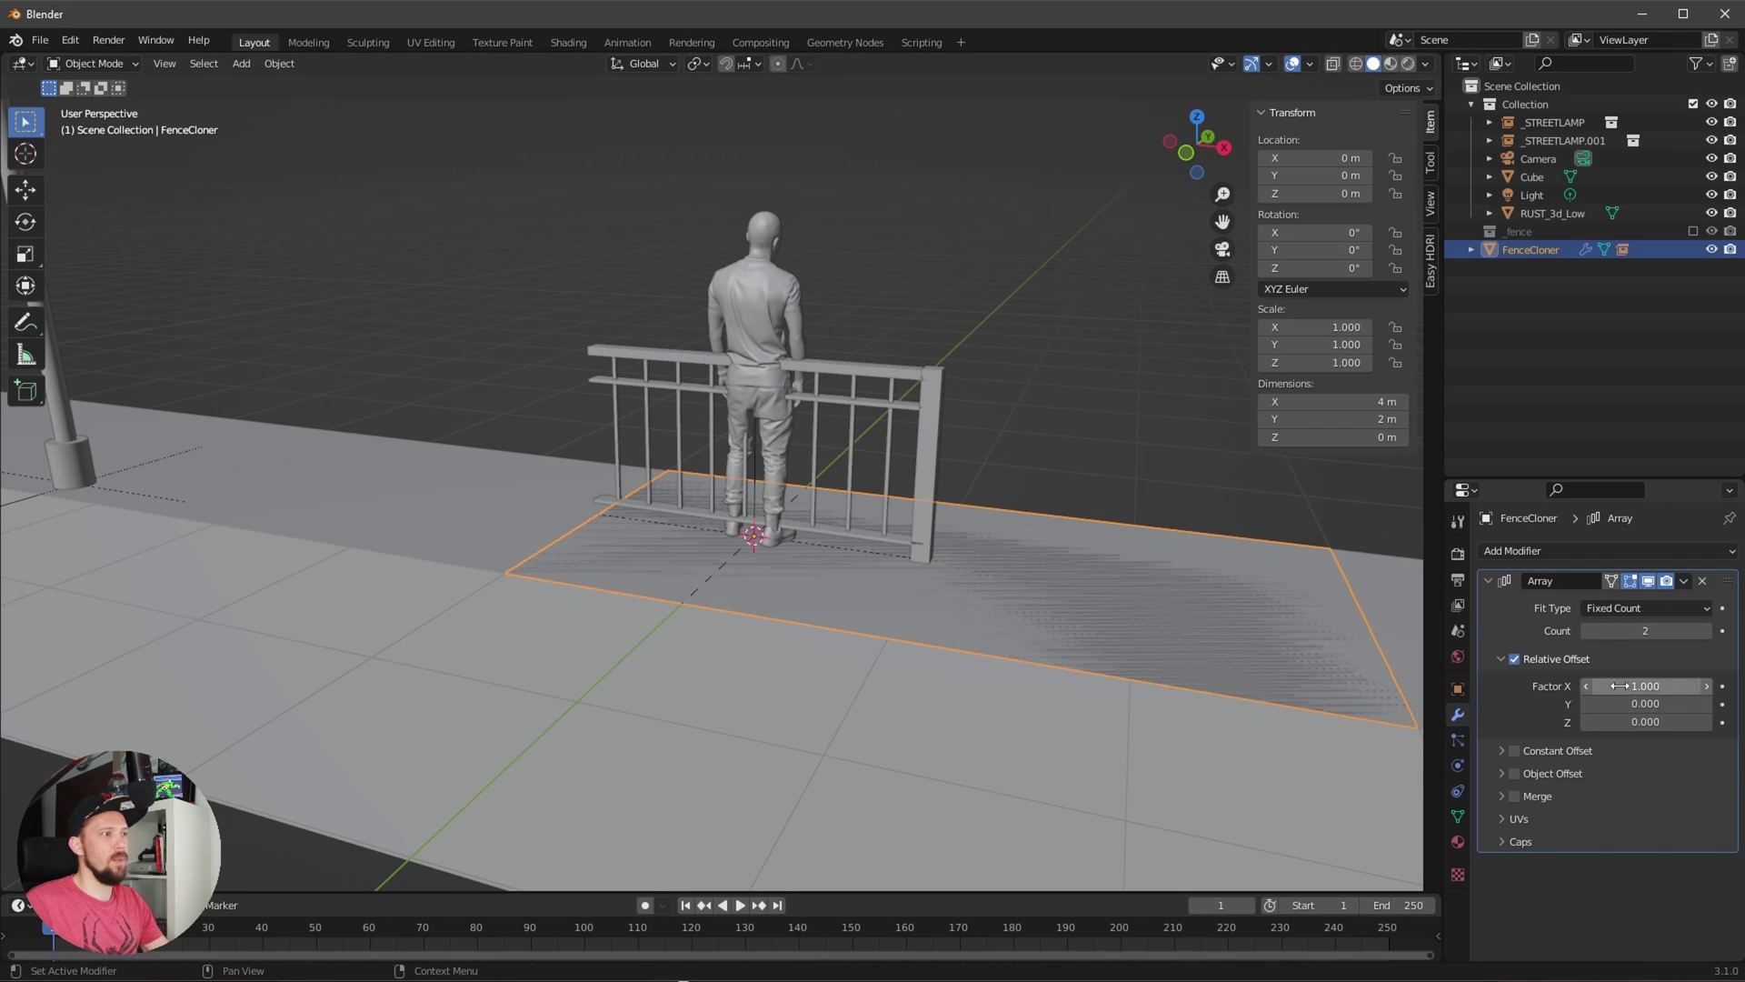
- Set FenceCloner's instancing to Faces so the fence repeats on each arrayed plane
left_click(1458, 689)
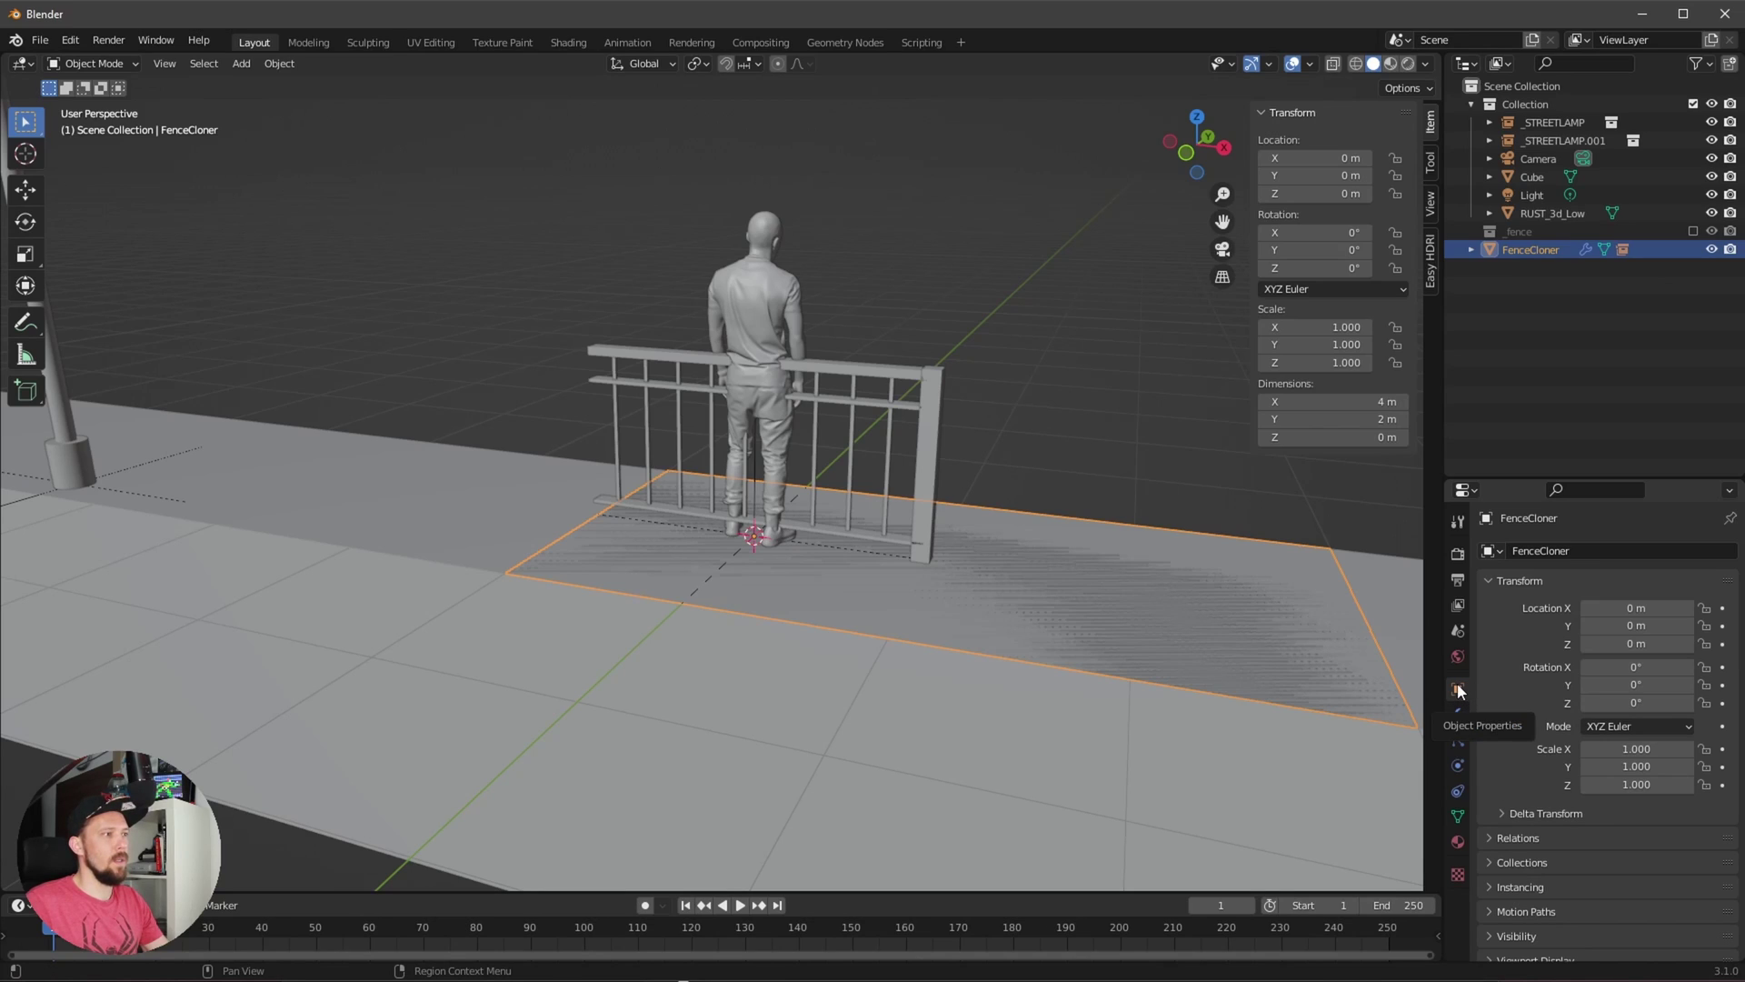
left_click(1491, 887)
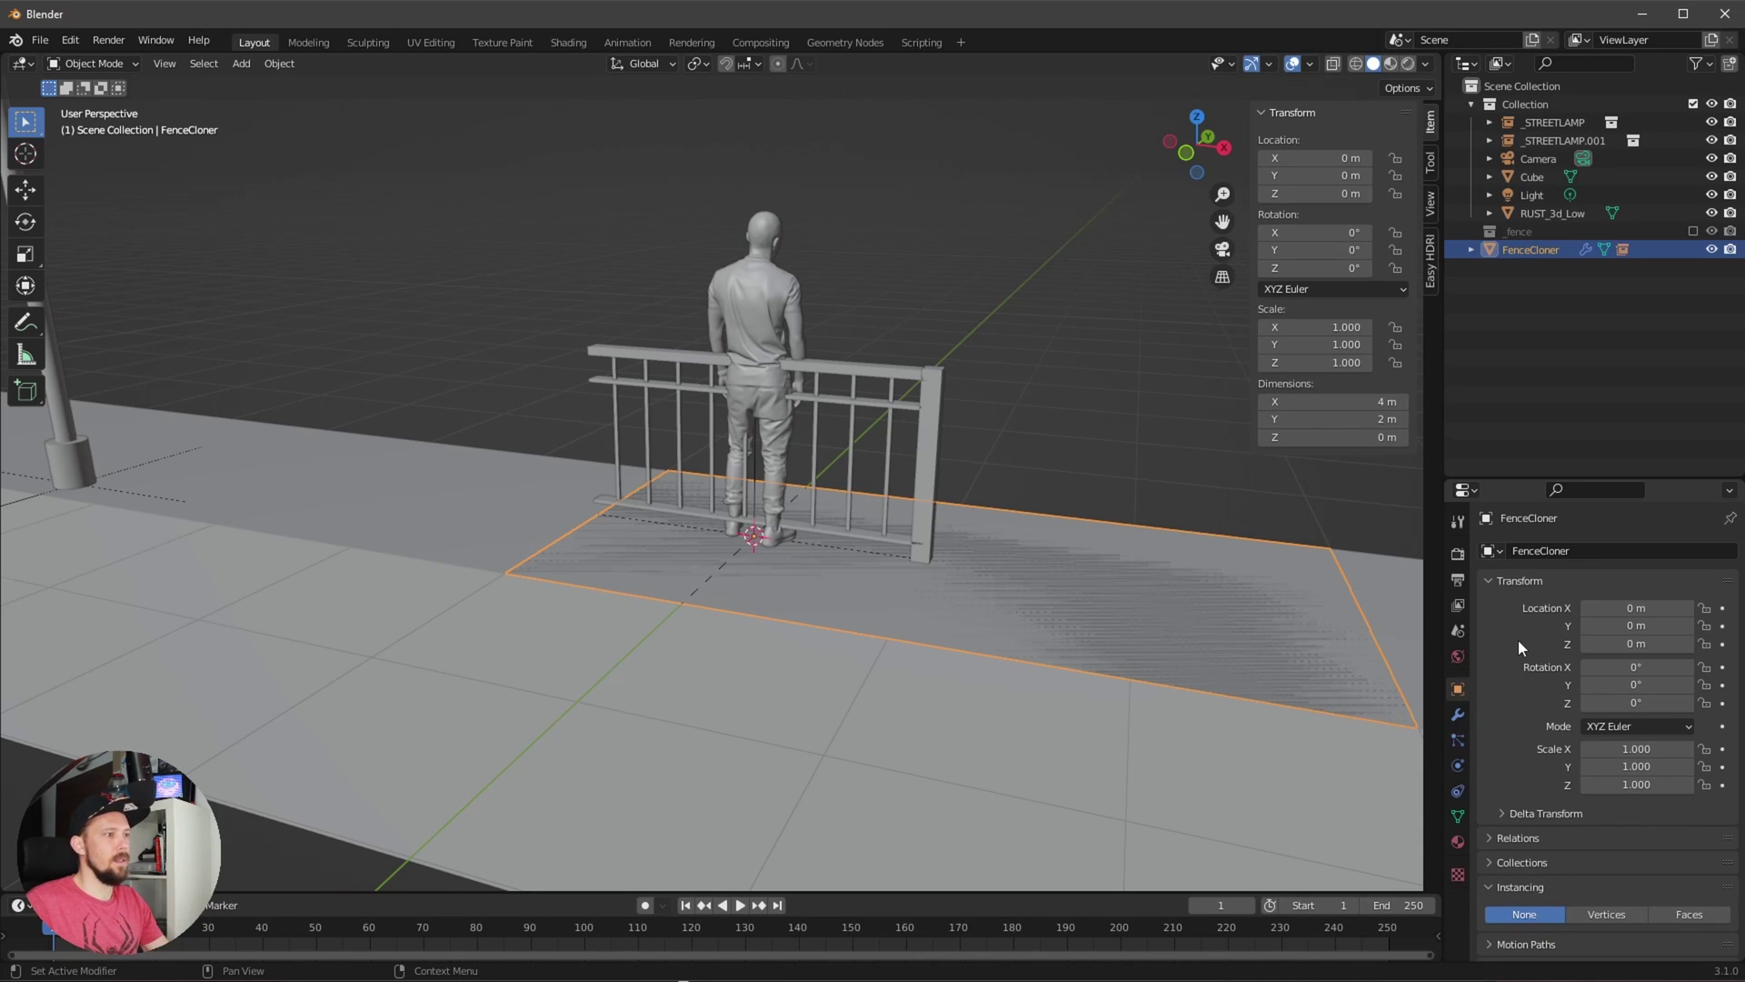
left_click(1689, 913)
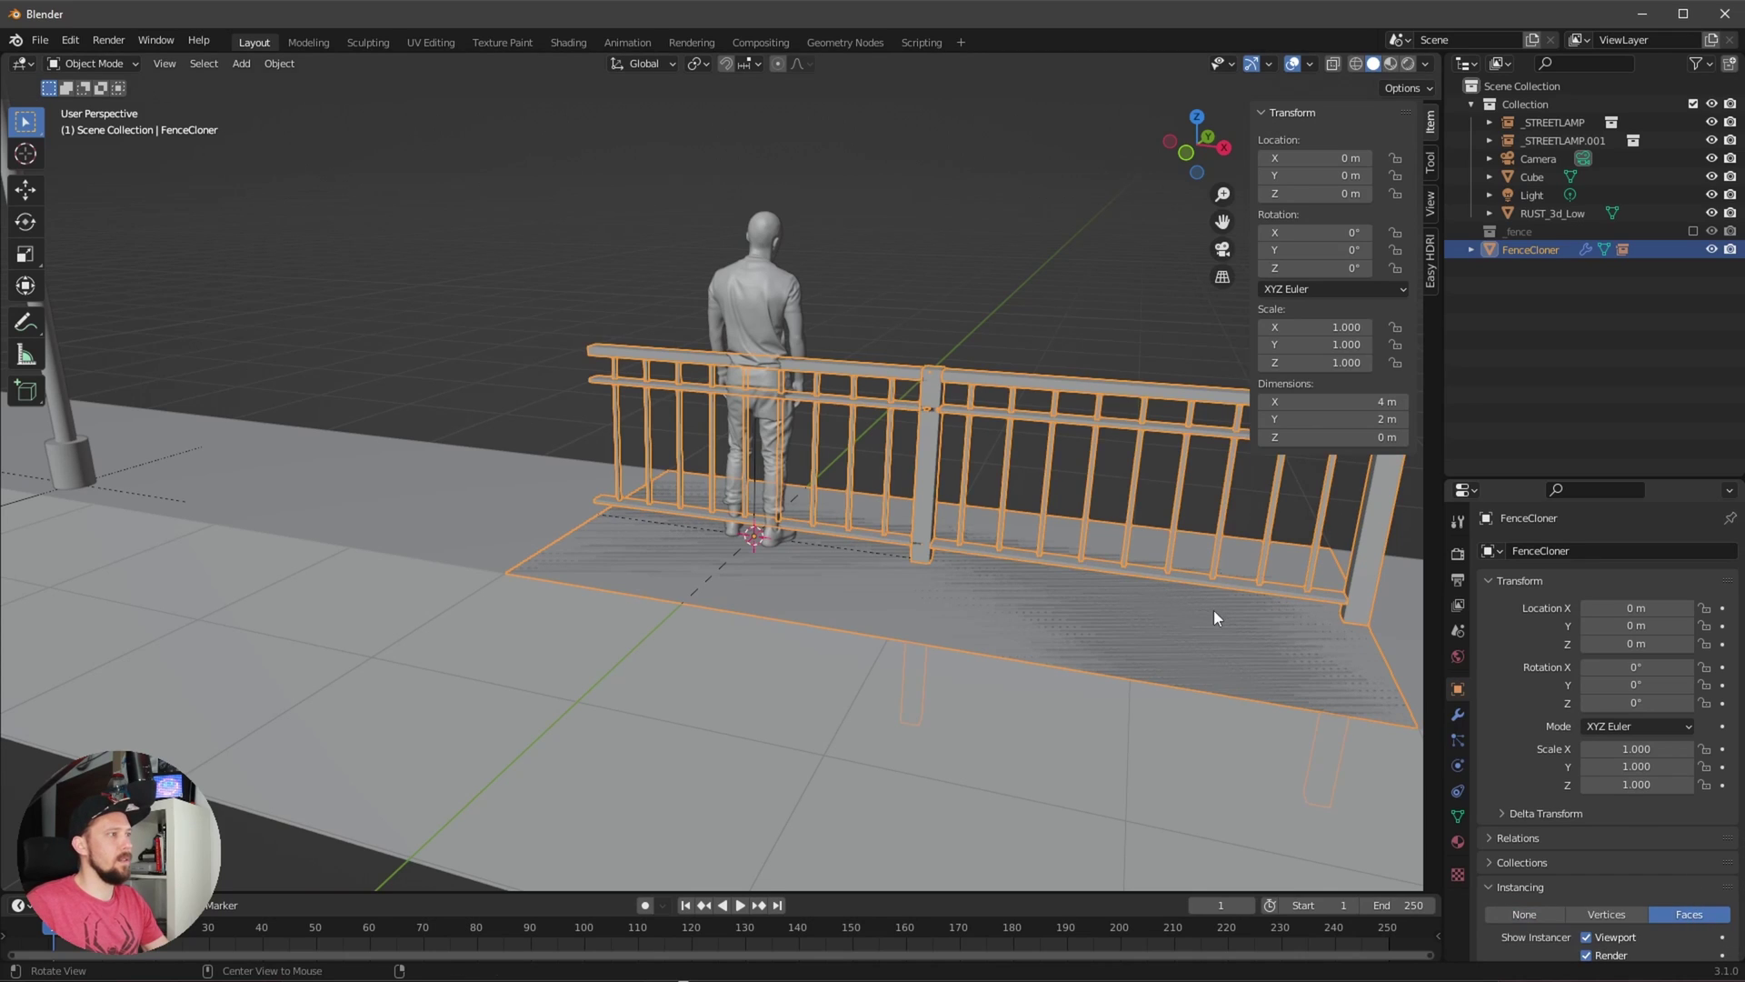
middle_click_drag(1192, 656, 1073, 582)
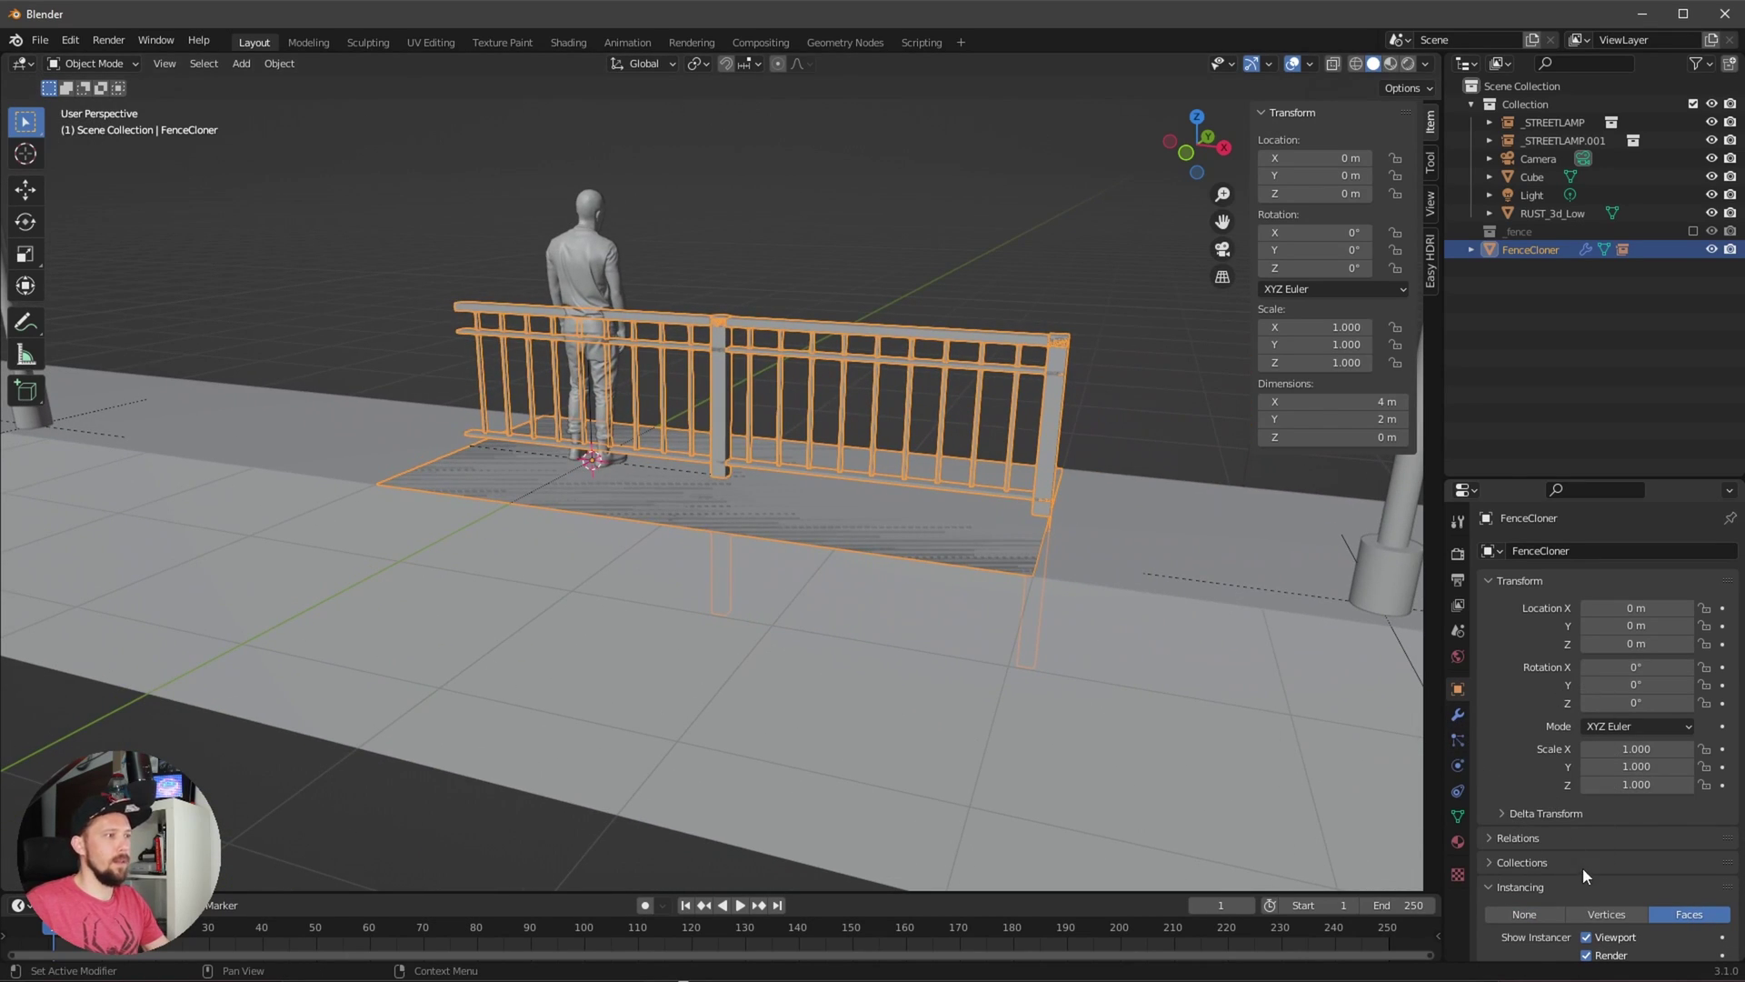
- Switch the viewport to Material Preview shading and hide the FenceCloner instancer in both viewport and render
key("z")
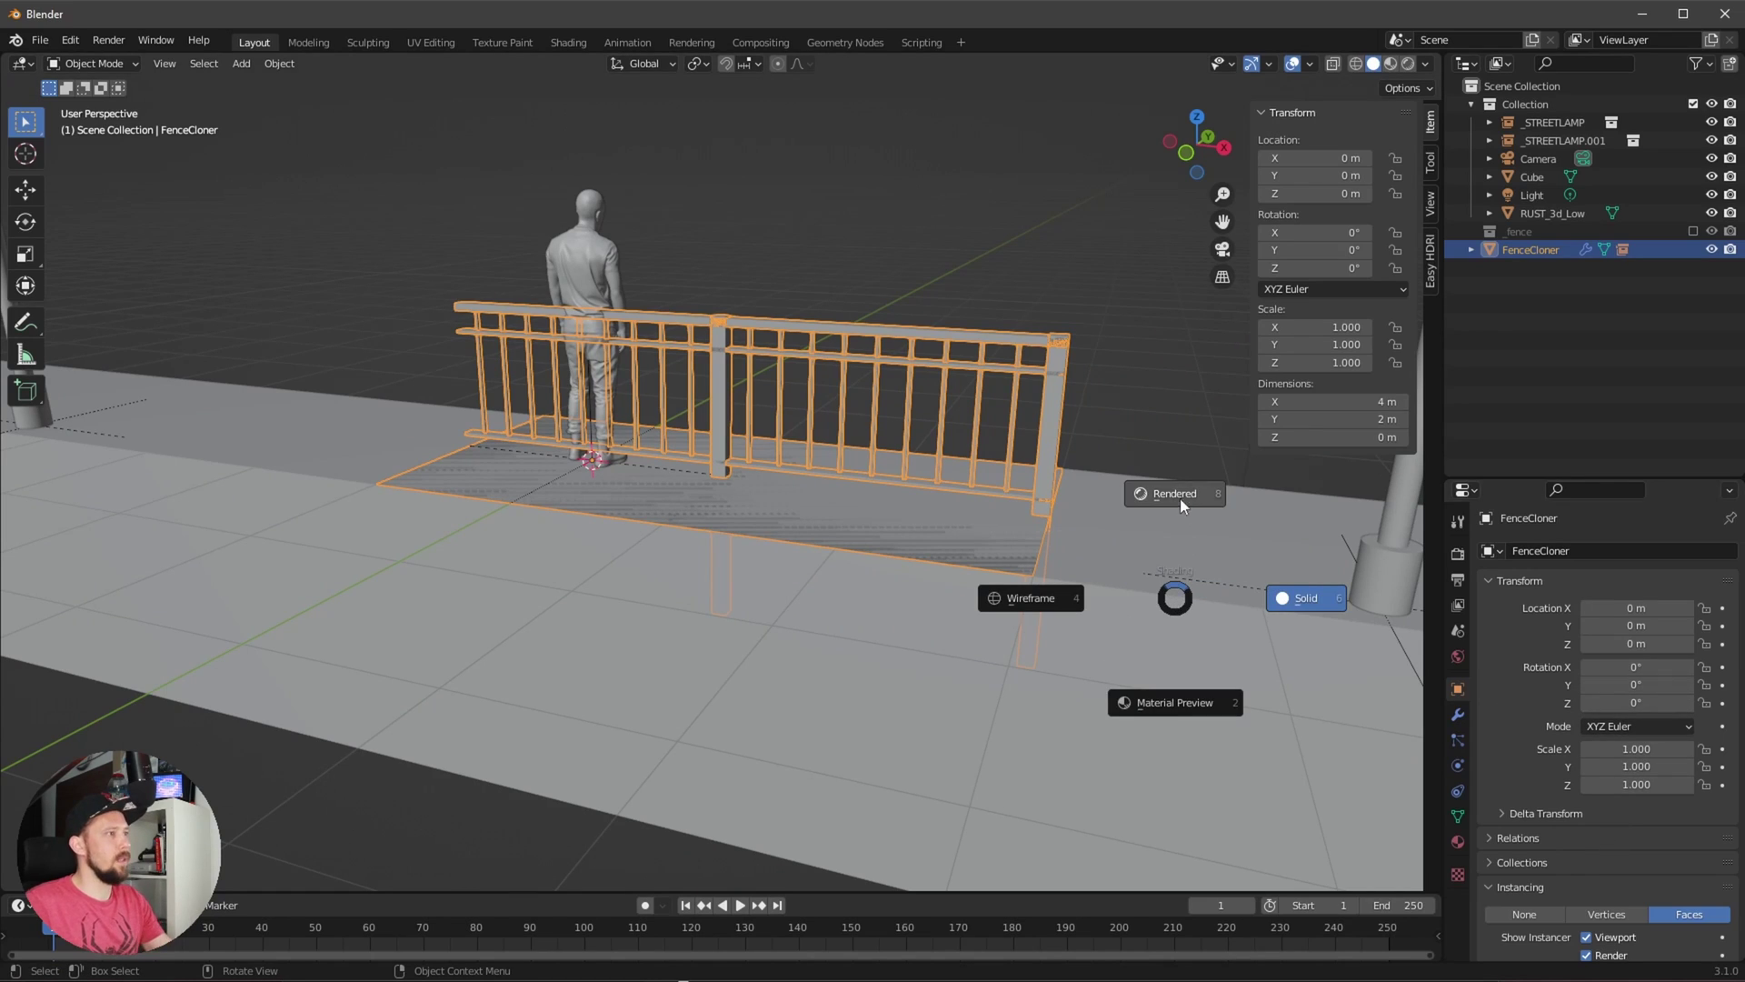
left_click(1174, 689)
scroll(1591, 637, "down", 4)
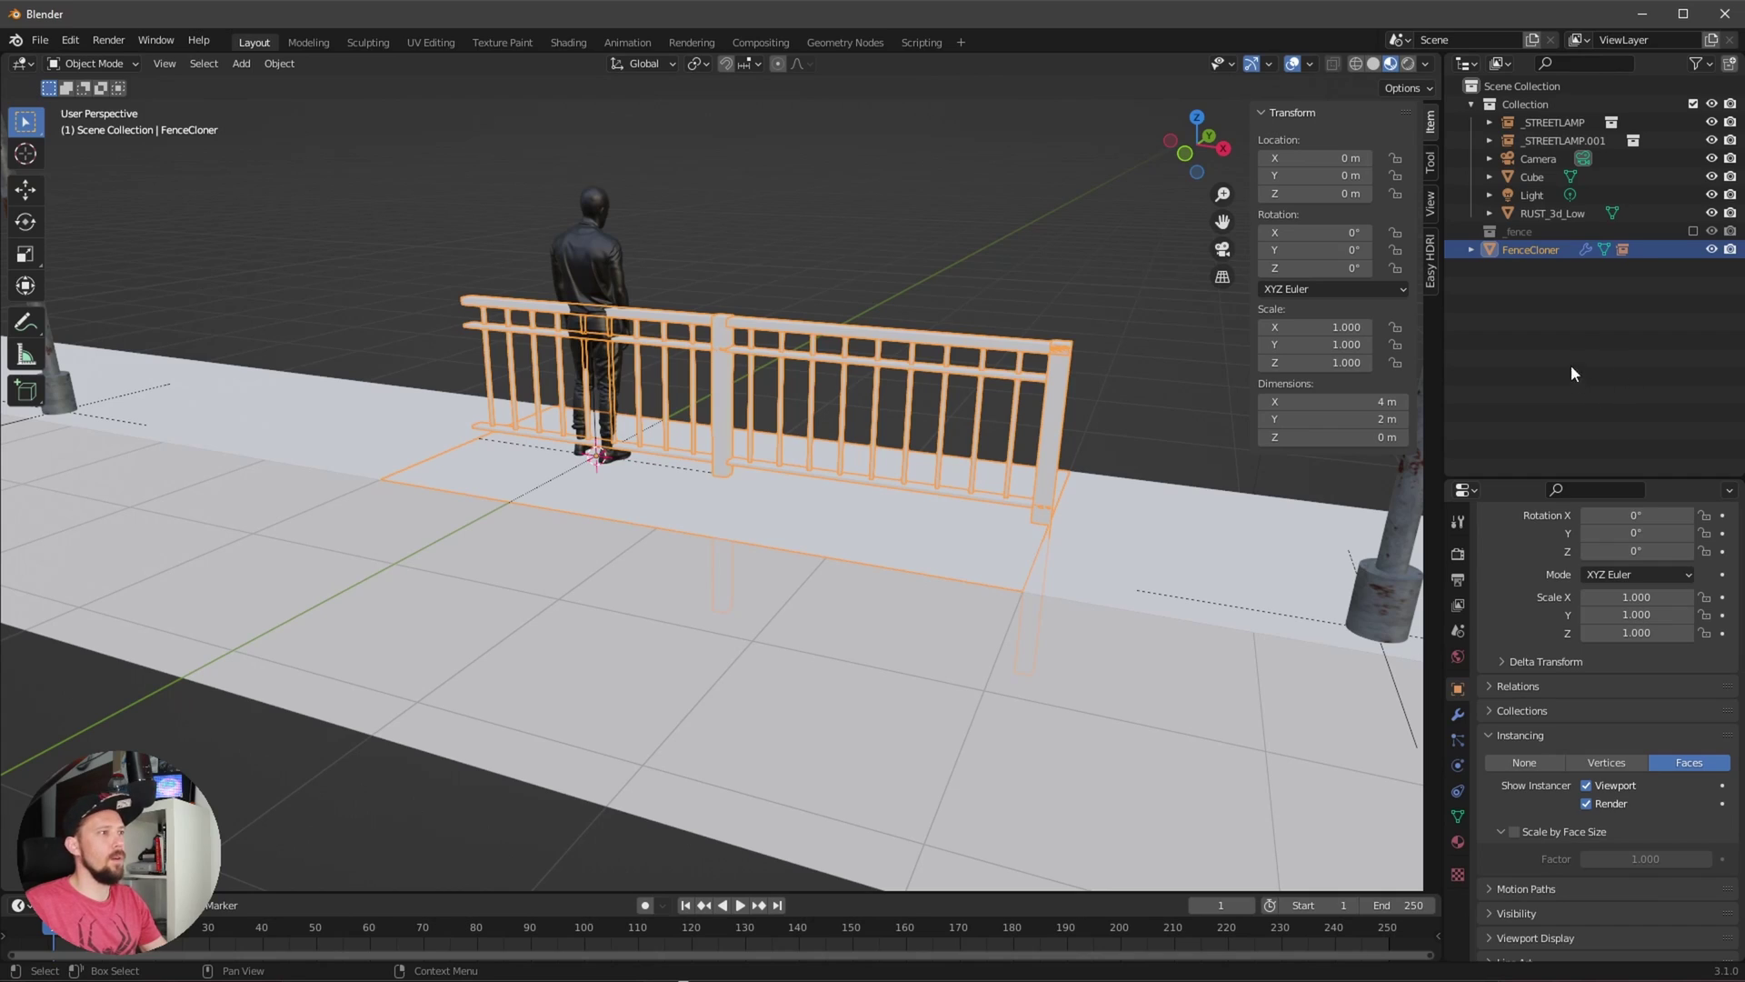
left_click(1587, 786)
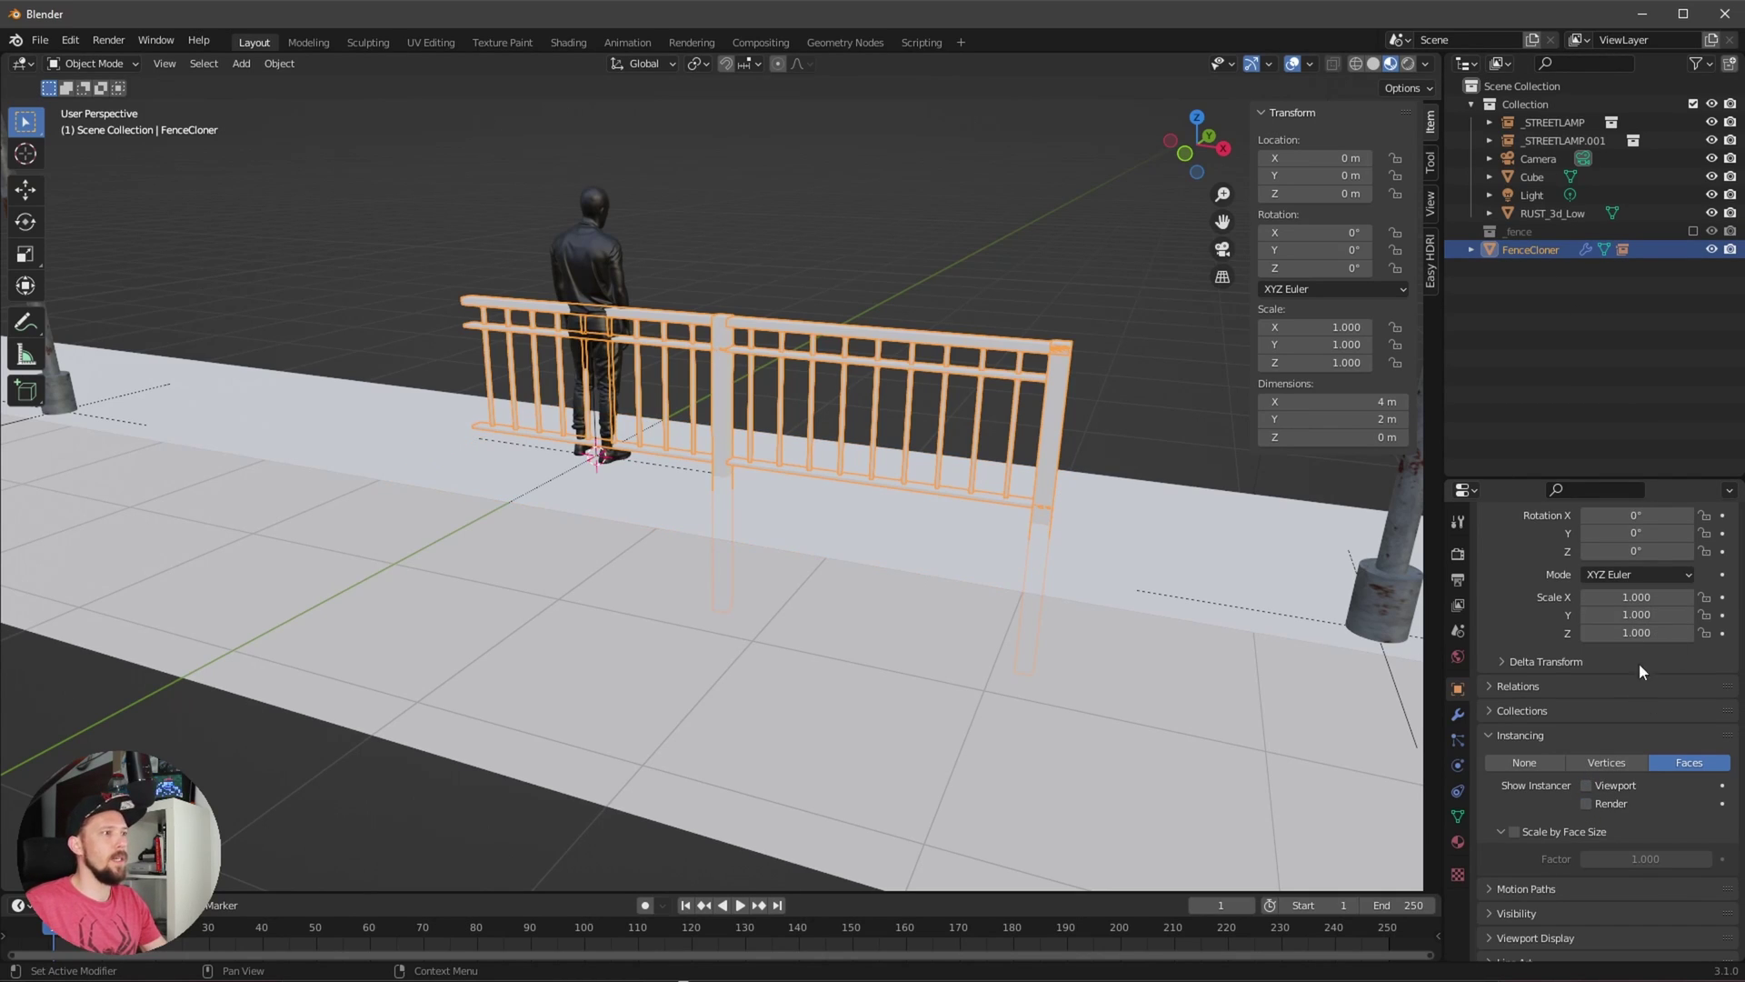
- Set the FenceCloner array's count to 6, keeping the relative X offset factor at 1
left_click(1458, 715)
left_click_drag(1687, 685, 1647, 687)
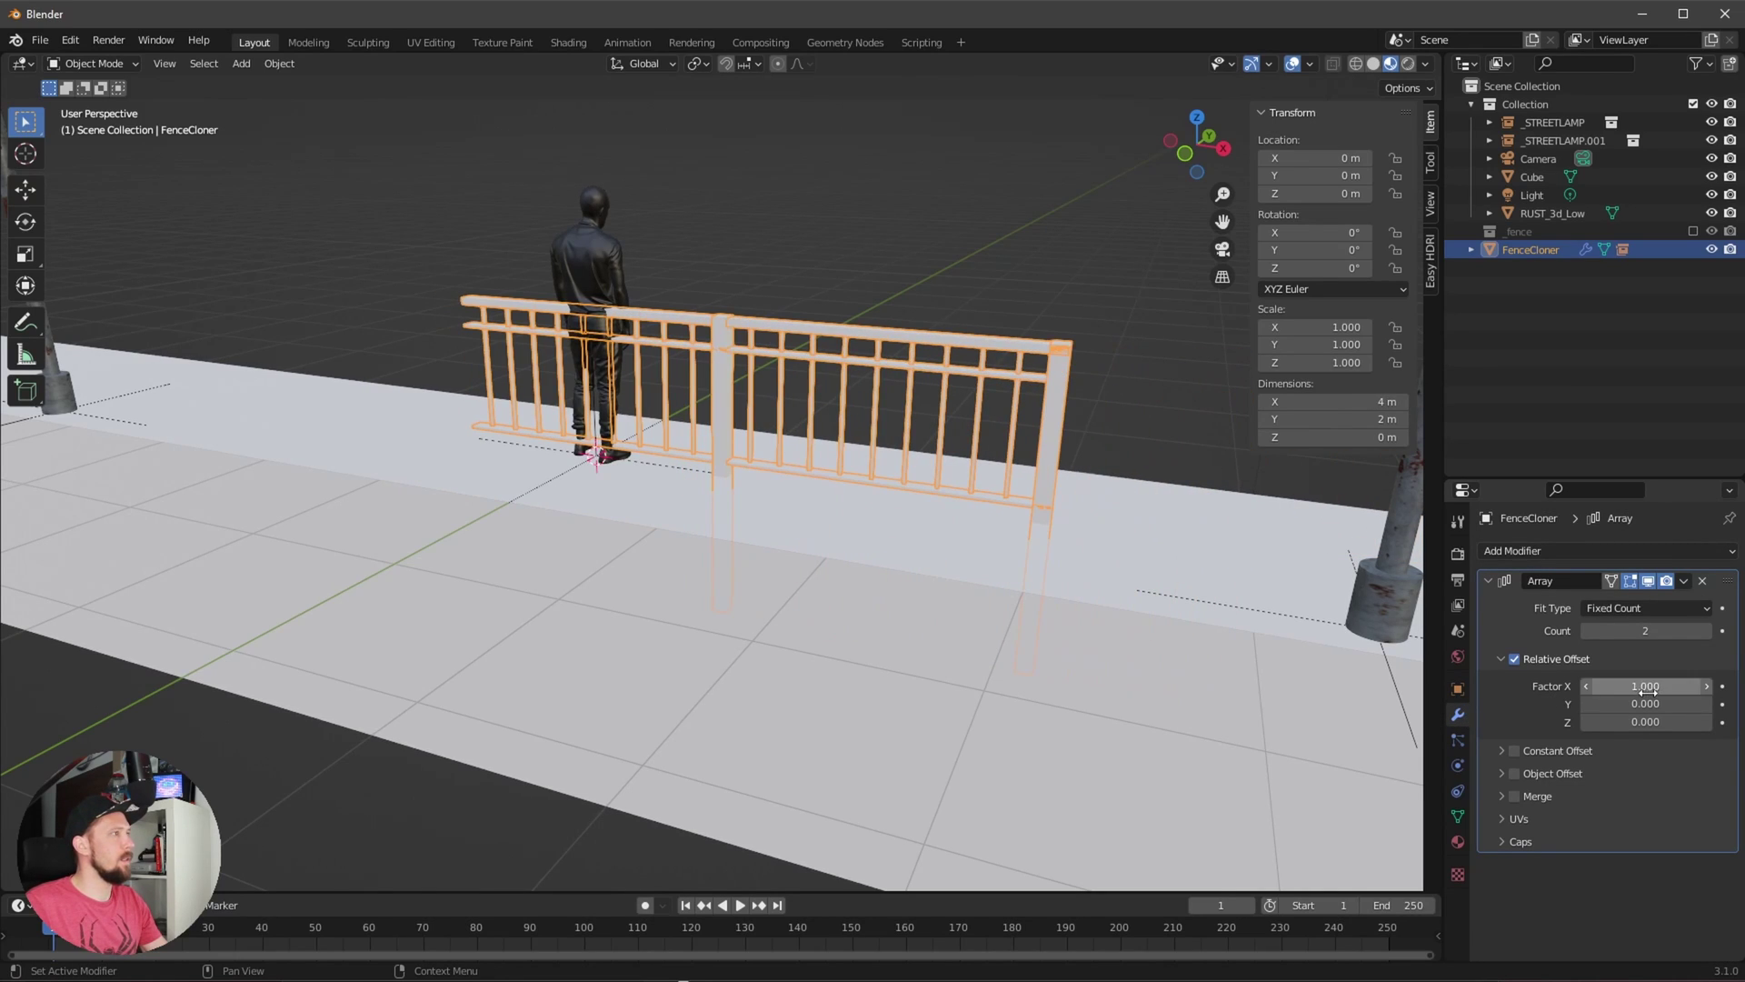
left_click_drag(1709, 630, 1731, 631)
- Move the fence row to about 0.829 m on Y and -4.359 m on X, and view it through the camera
scroll(796, 685, "down", 3)
scroll(796, 693, "down", 4)
key("g")
key("y")
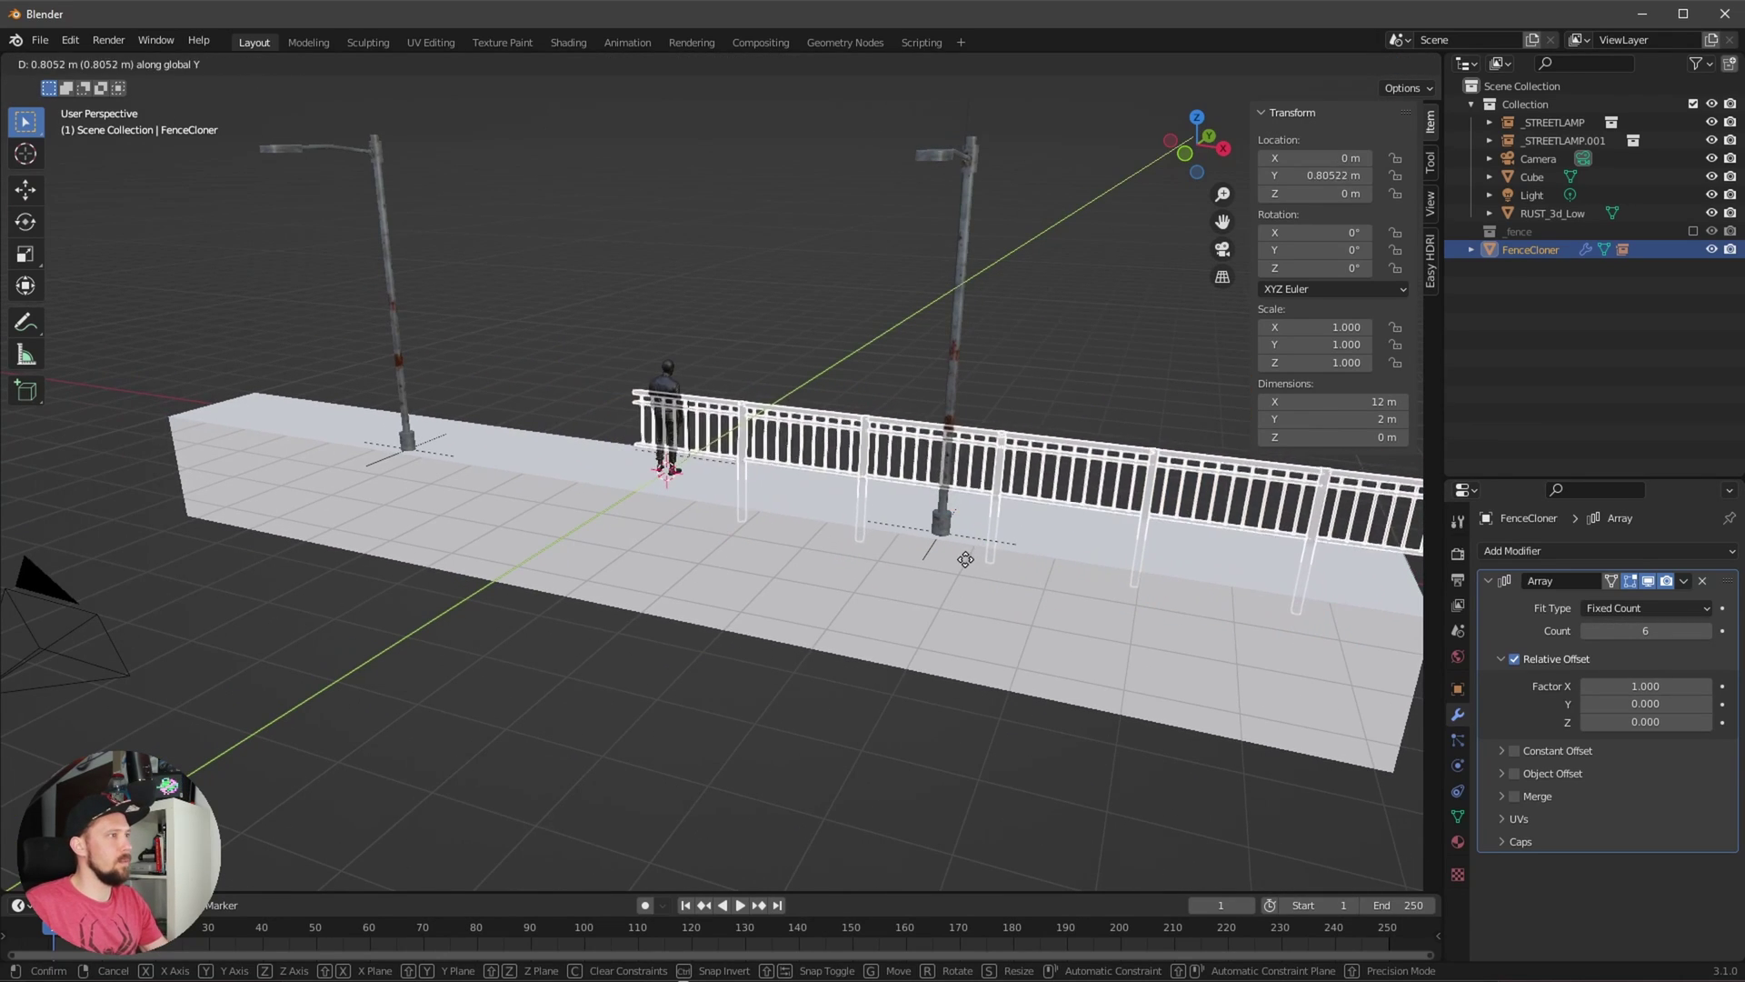
left_click(991, 561)
middle_click_drag(1011, 563, 909, 586)
key("g")
key("x")
left_click(896, 487)
key("KP_0")
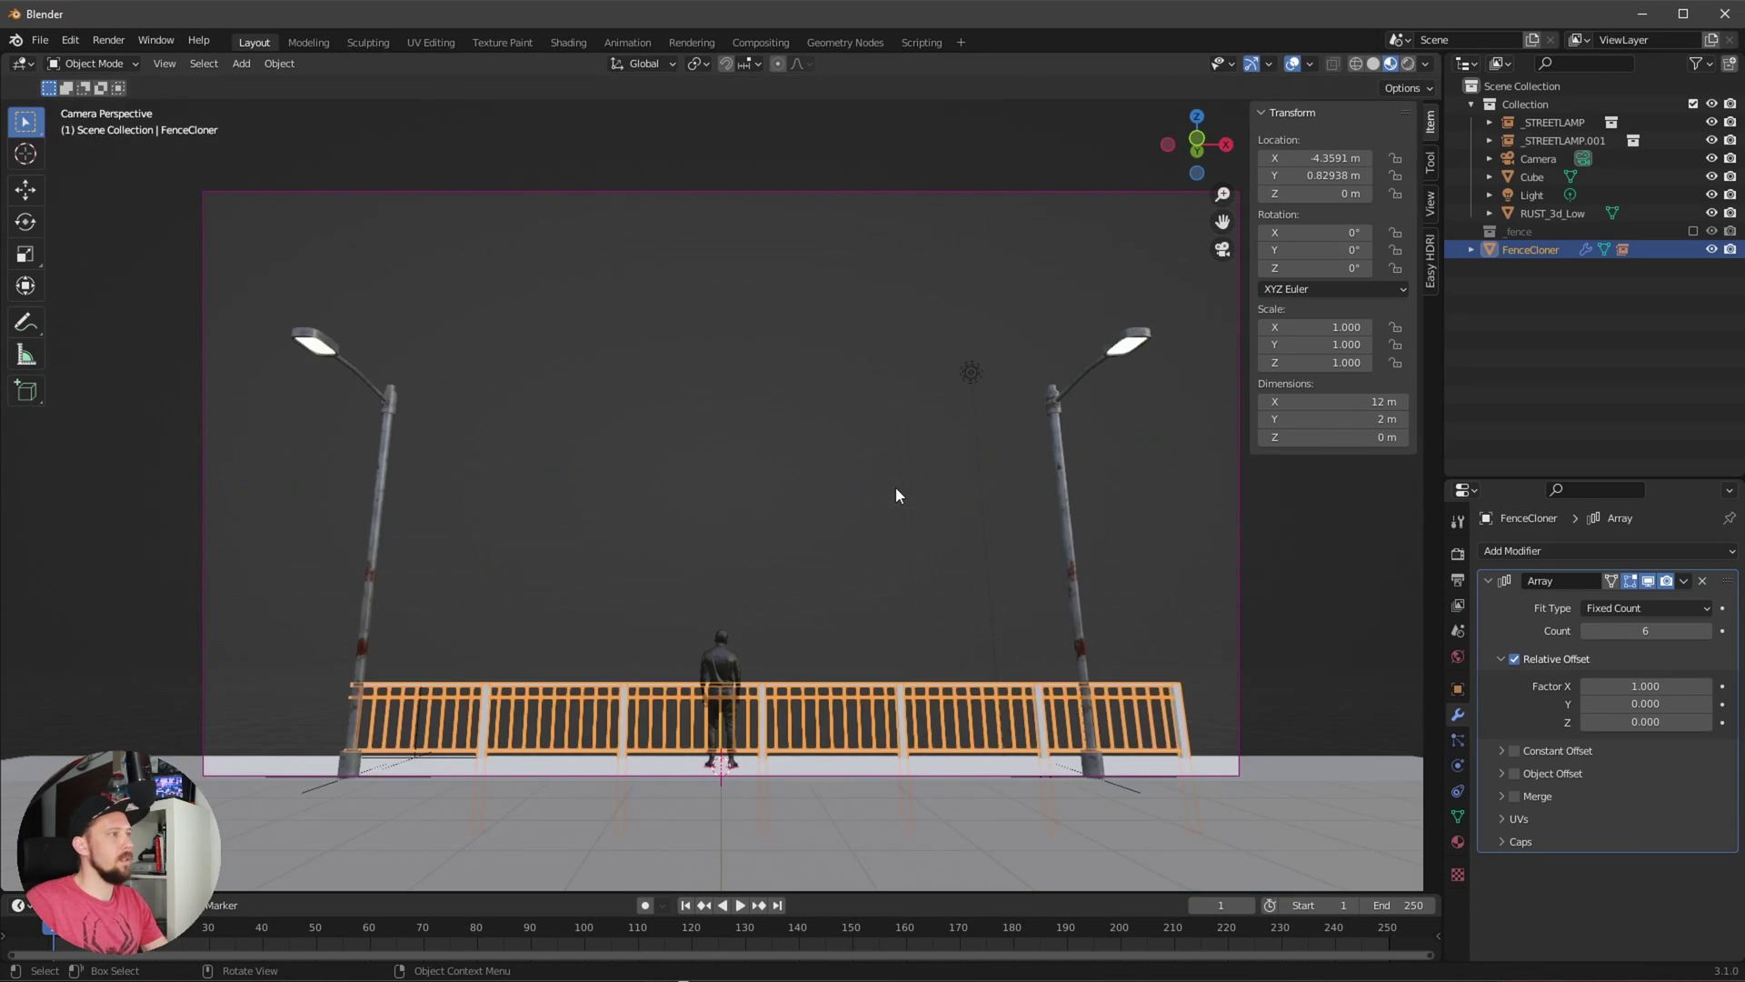
- Shift the fence row along X to about -6.869 m and raise its array count to 8
key("g")
key("x")
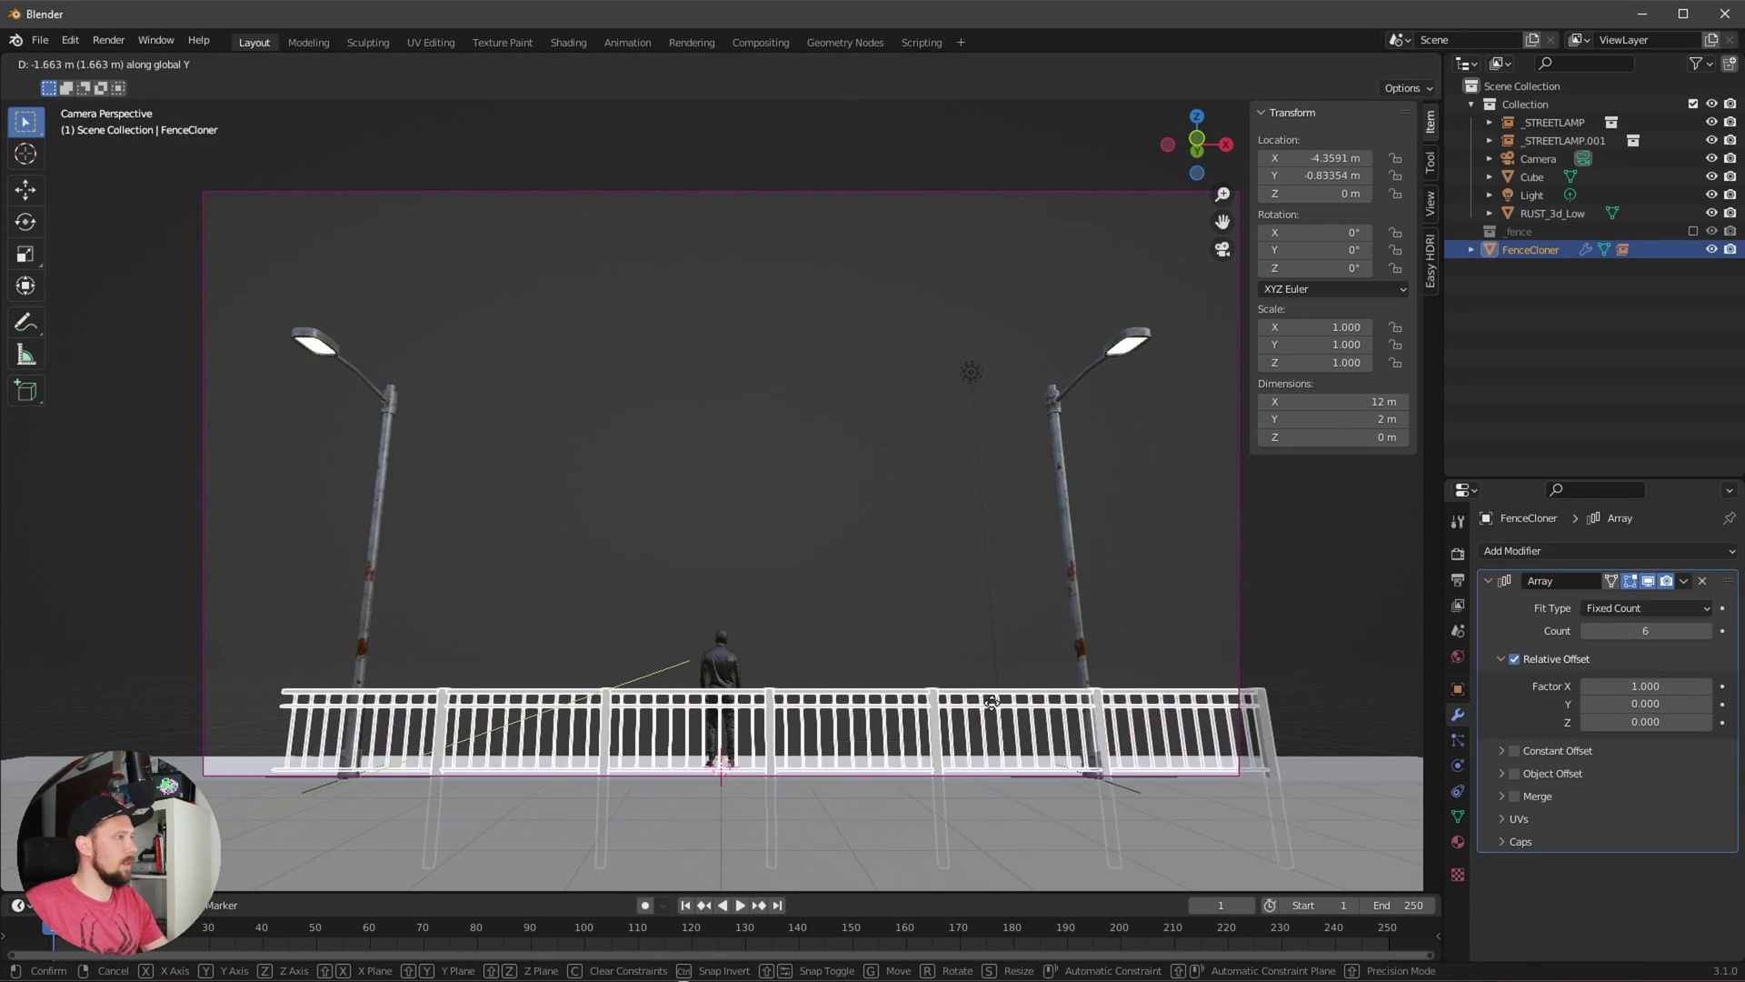
left_click(872, 710)
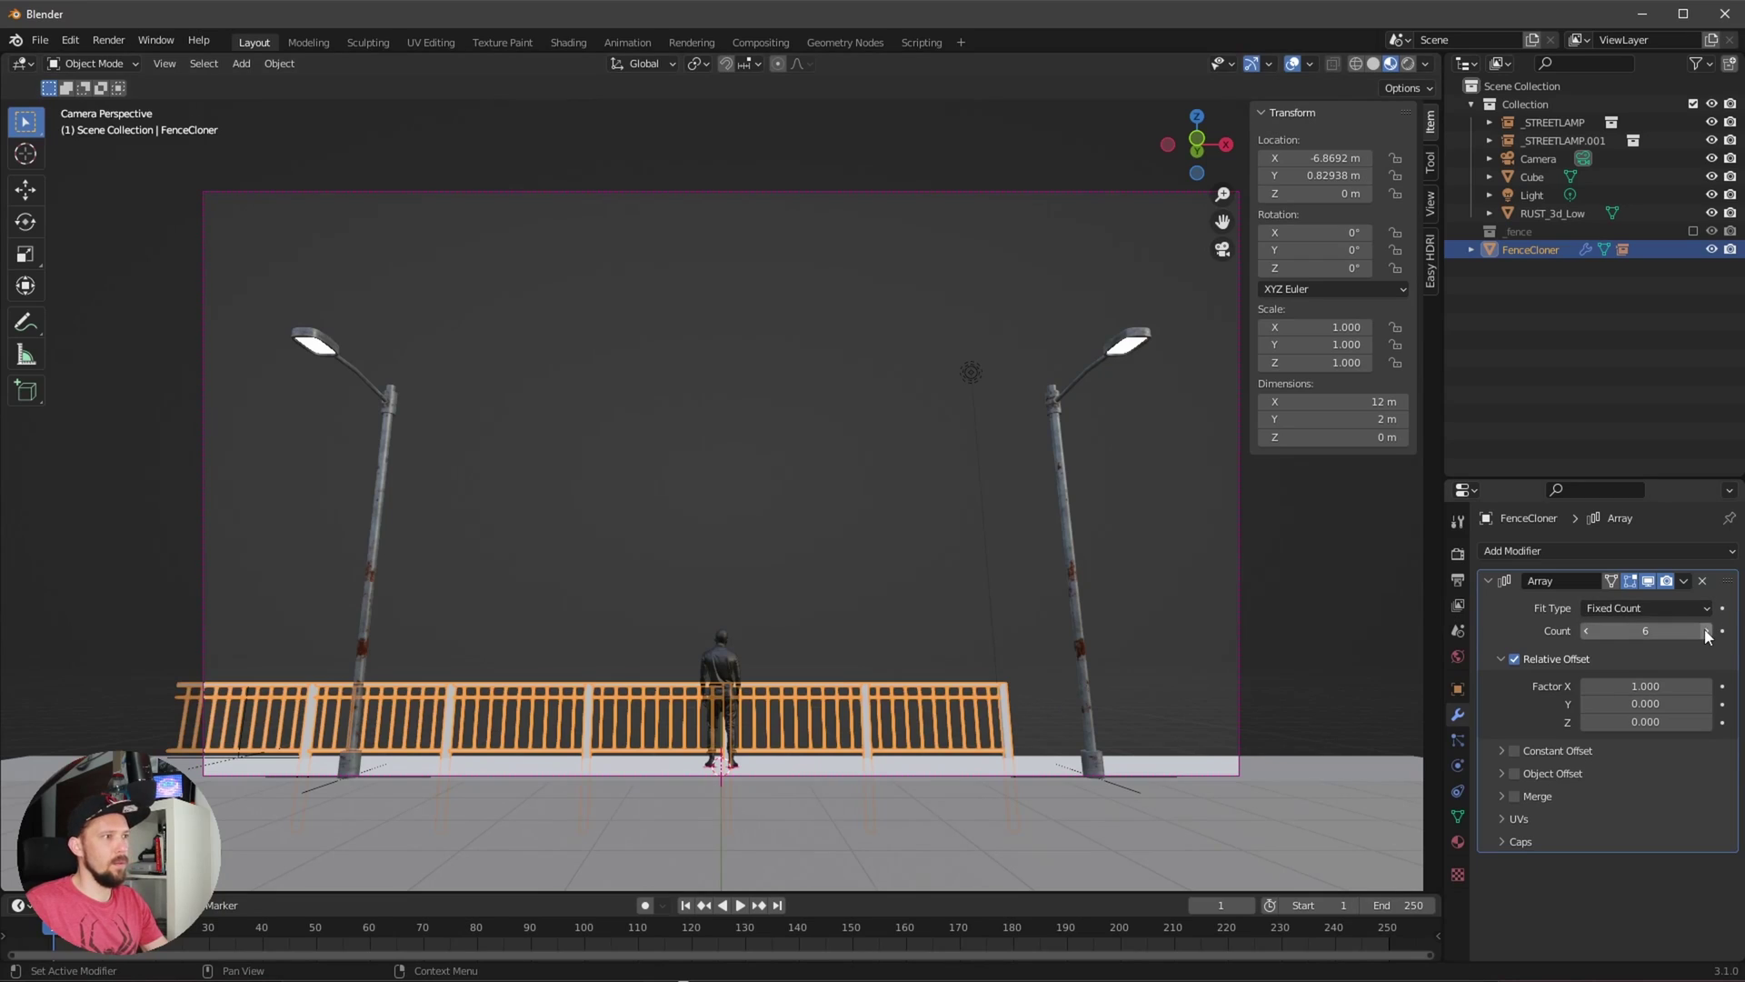
left_click(1706, 631)
left_click(1706, 631)
left_click(1597, 819)
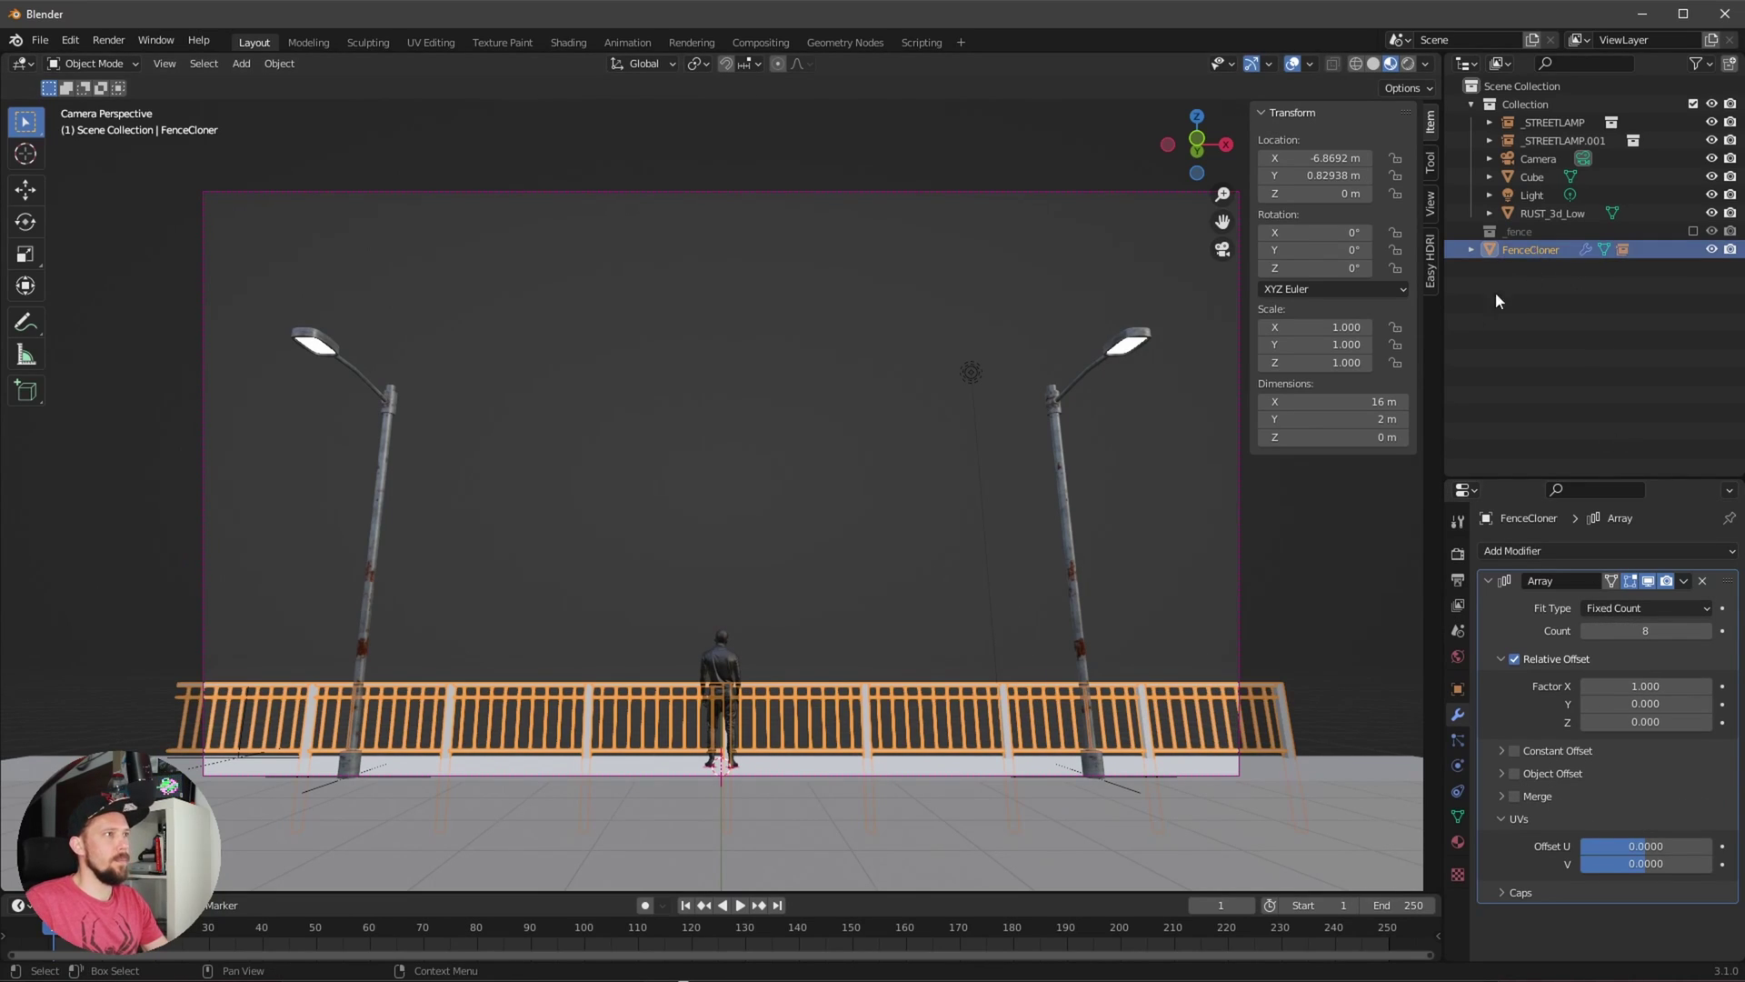
- Nudge the fence row to about -6.96 m on X and deselect it
key("g")
key("y")
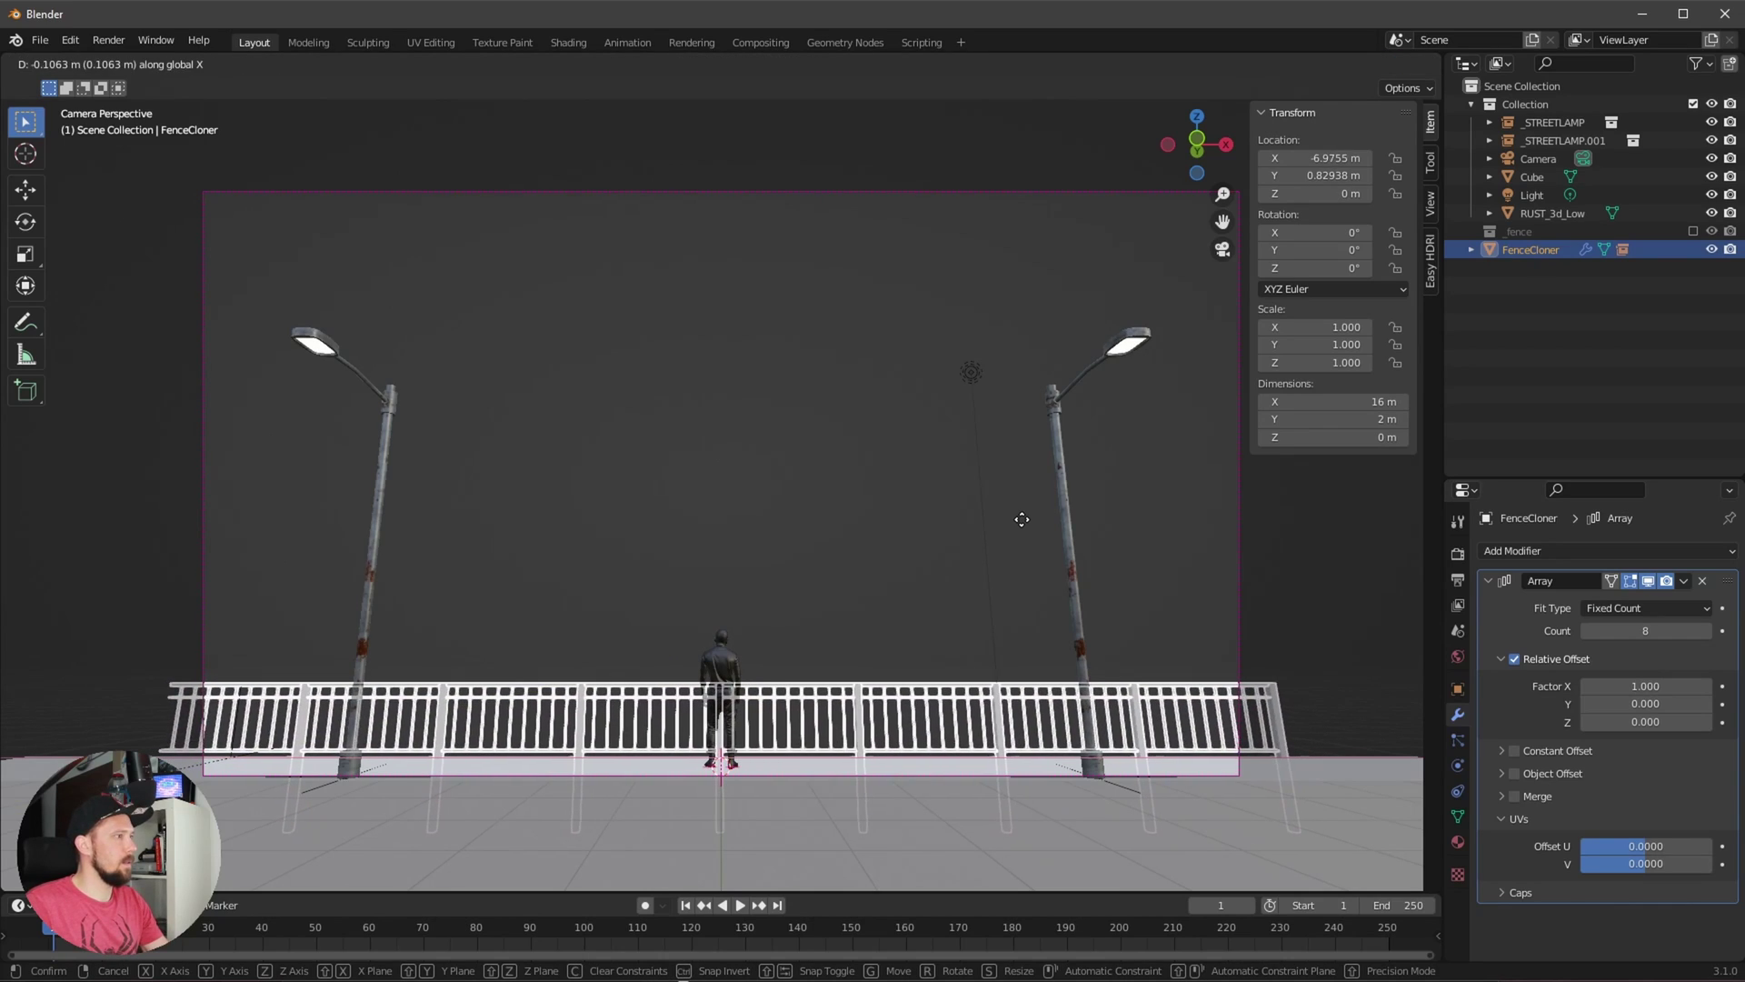
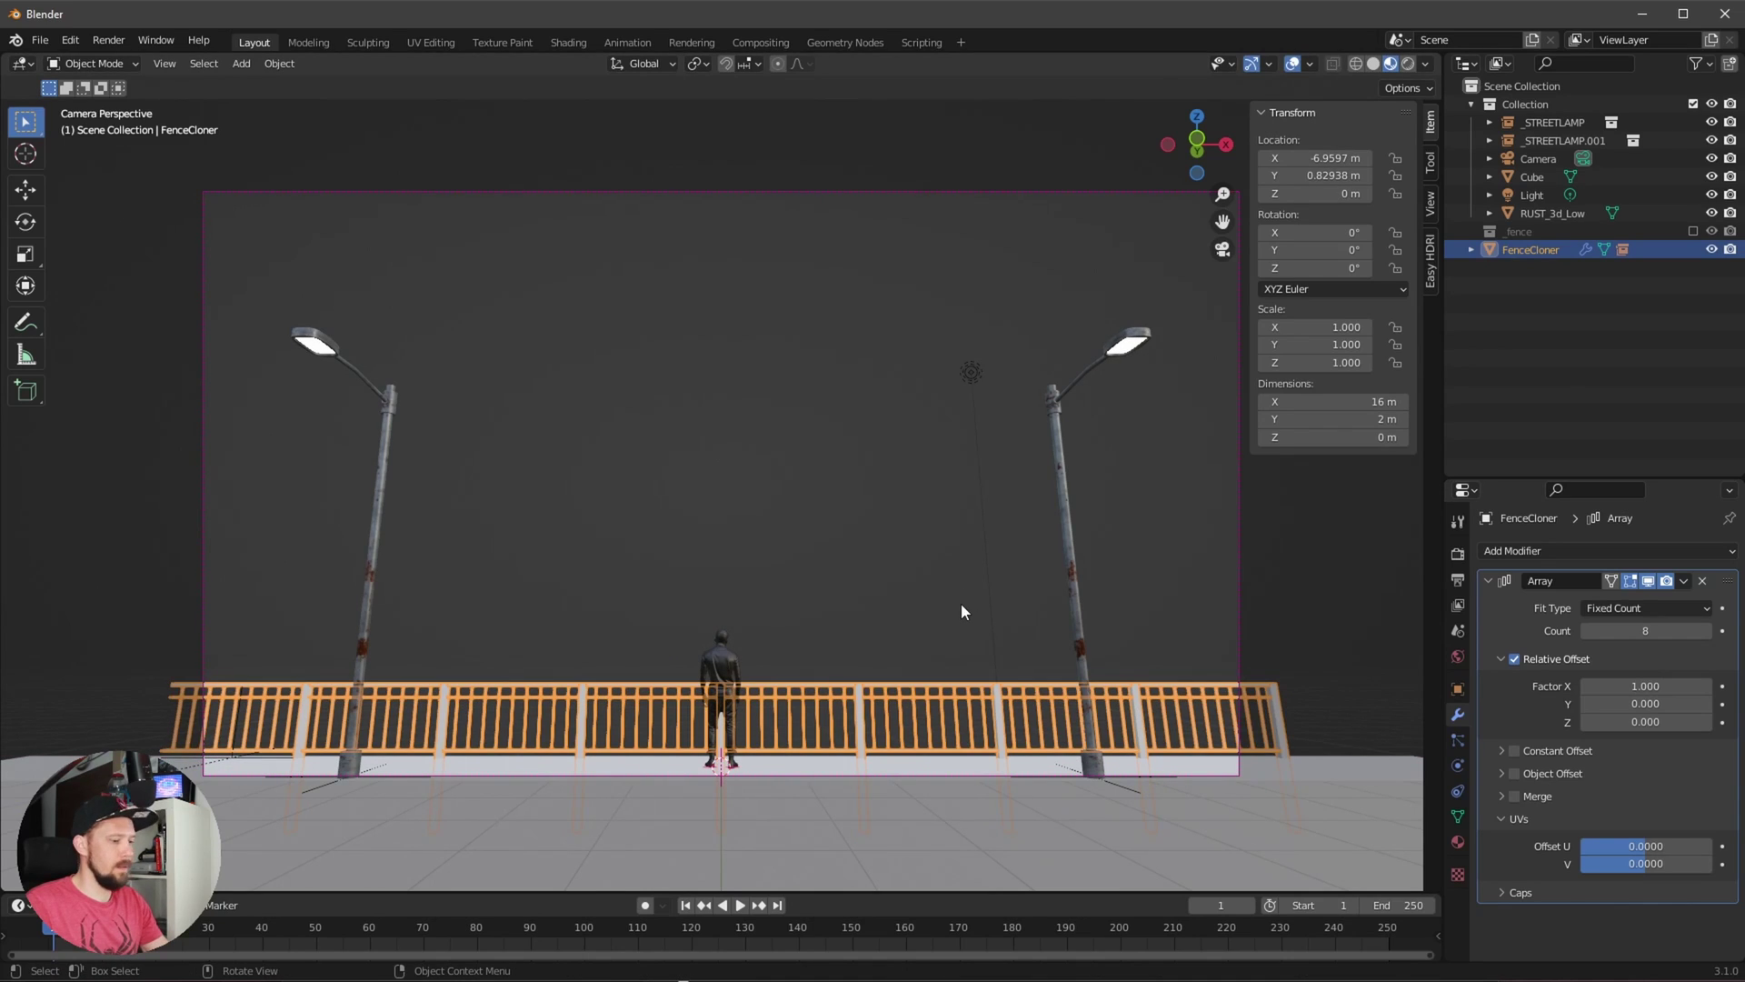
left_click(973, 582)
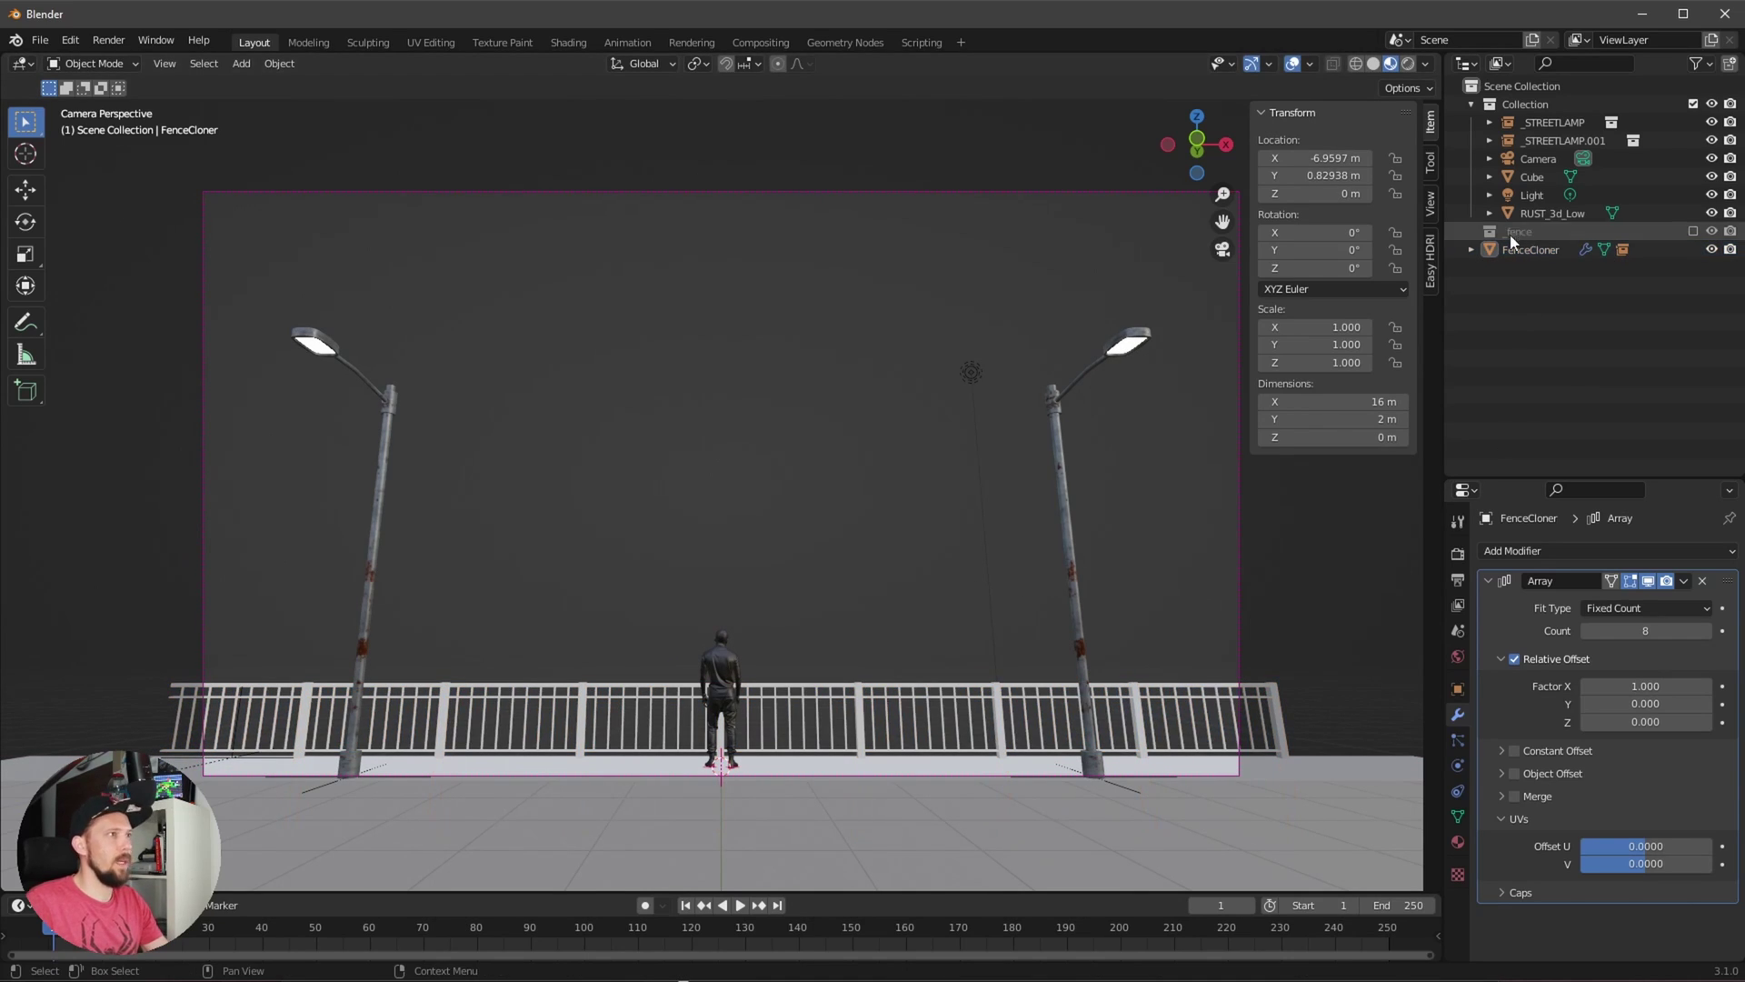
left_click(1693, 231)
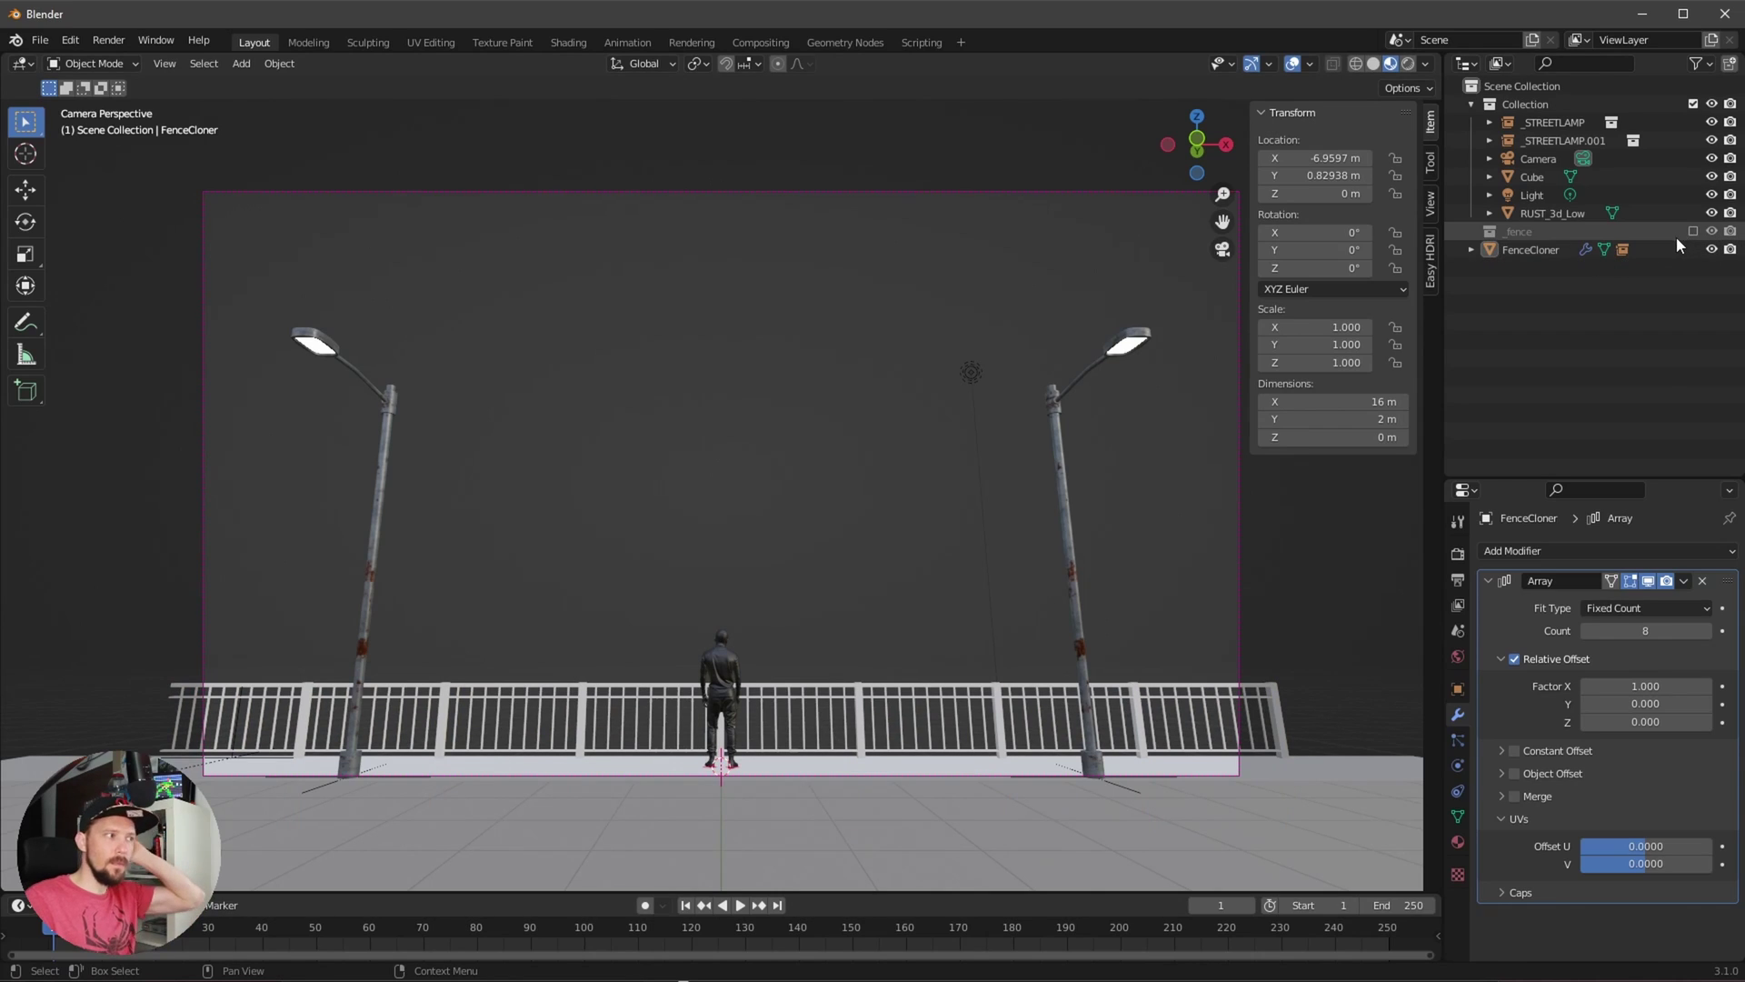
left_click(1694, 233)
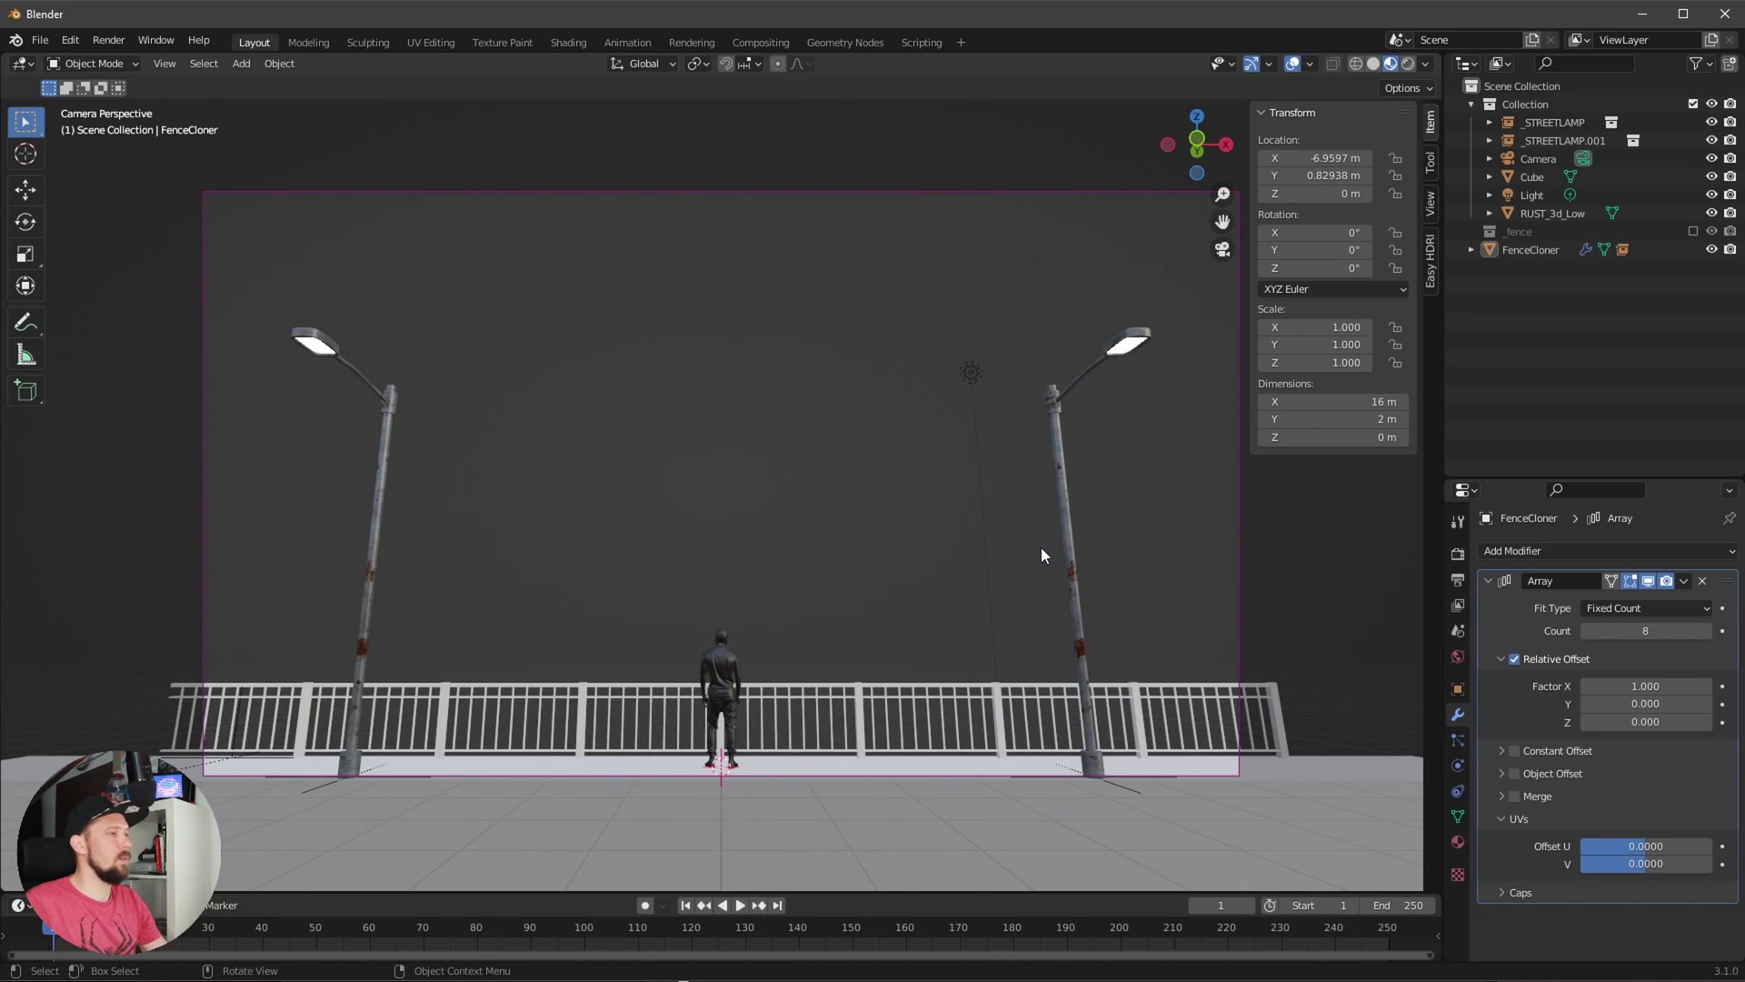
key("shift+a")
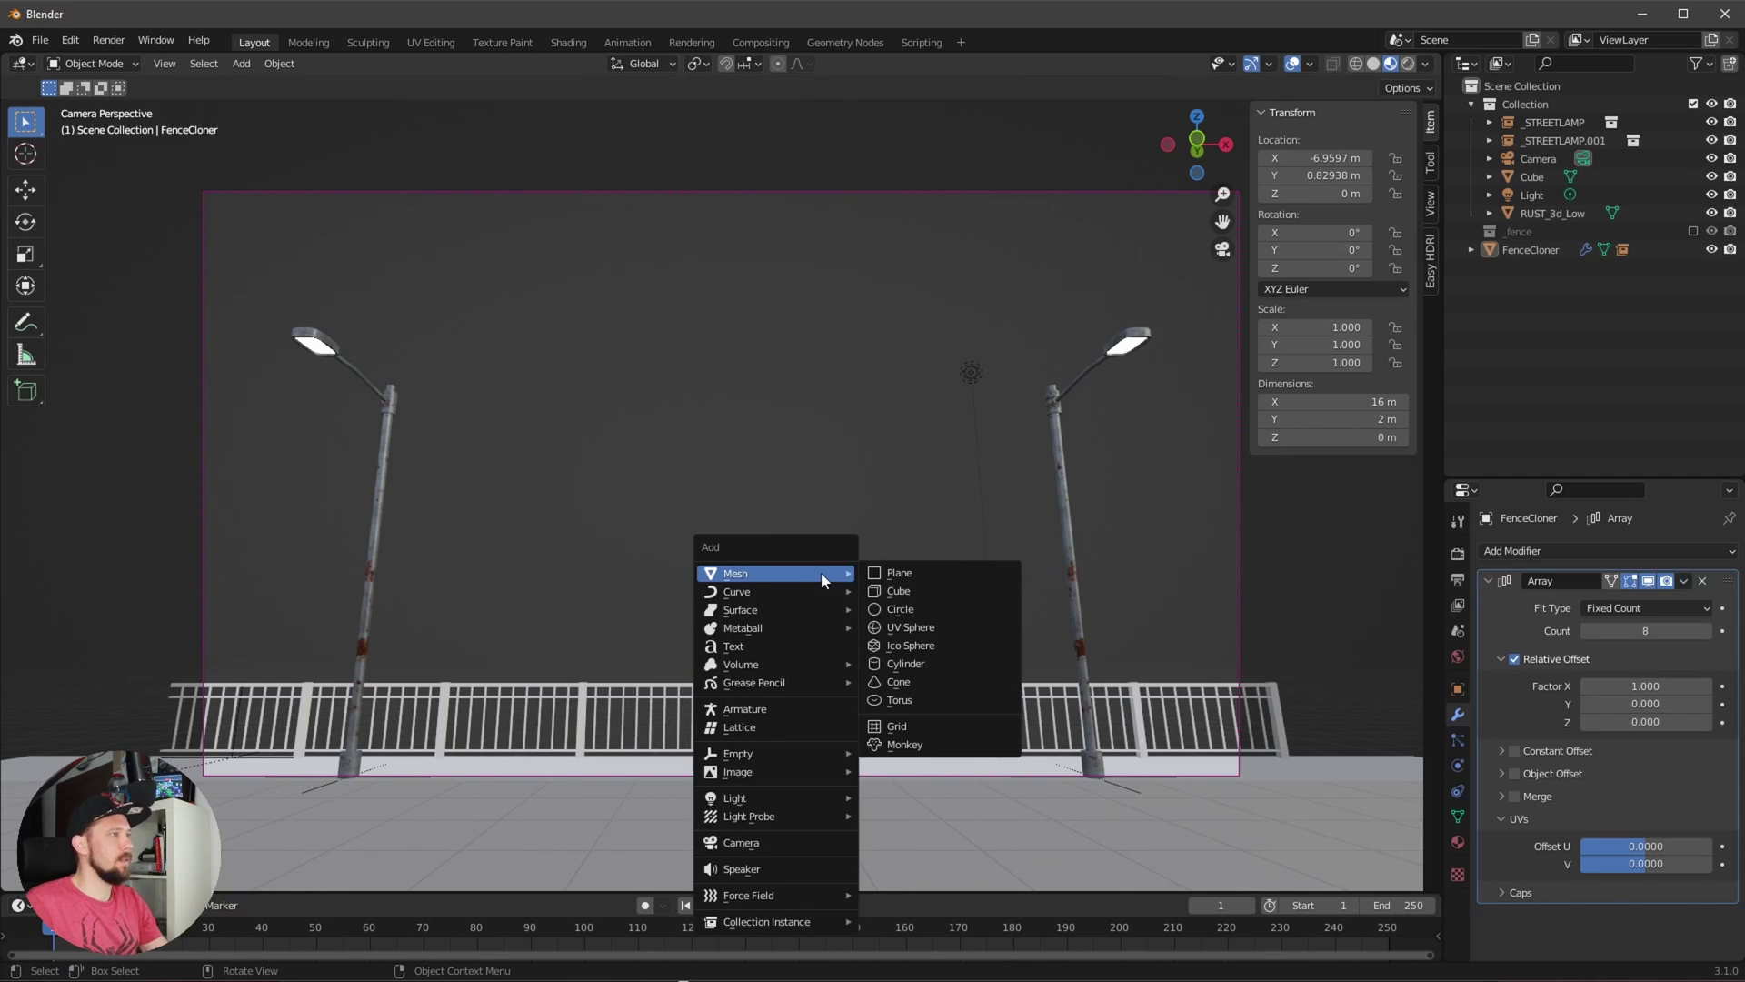
key("Escape")
key("z")
left_click(827, 570)
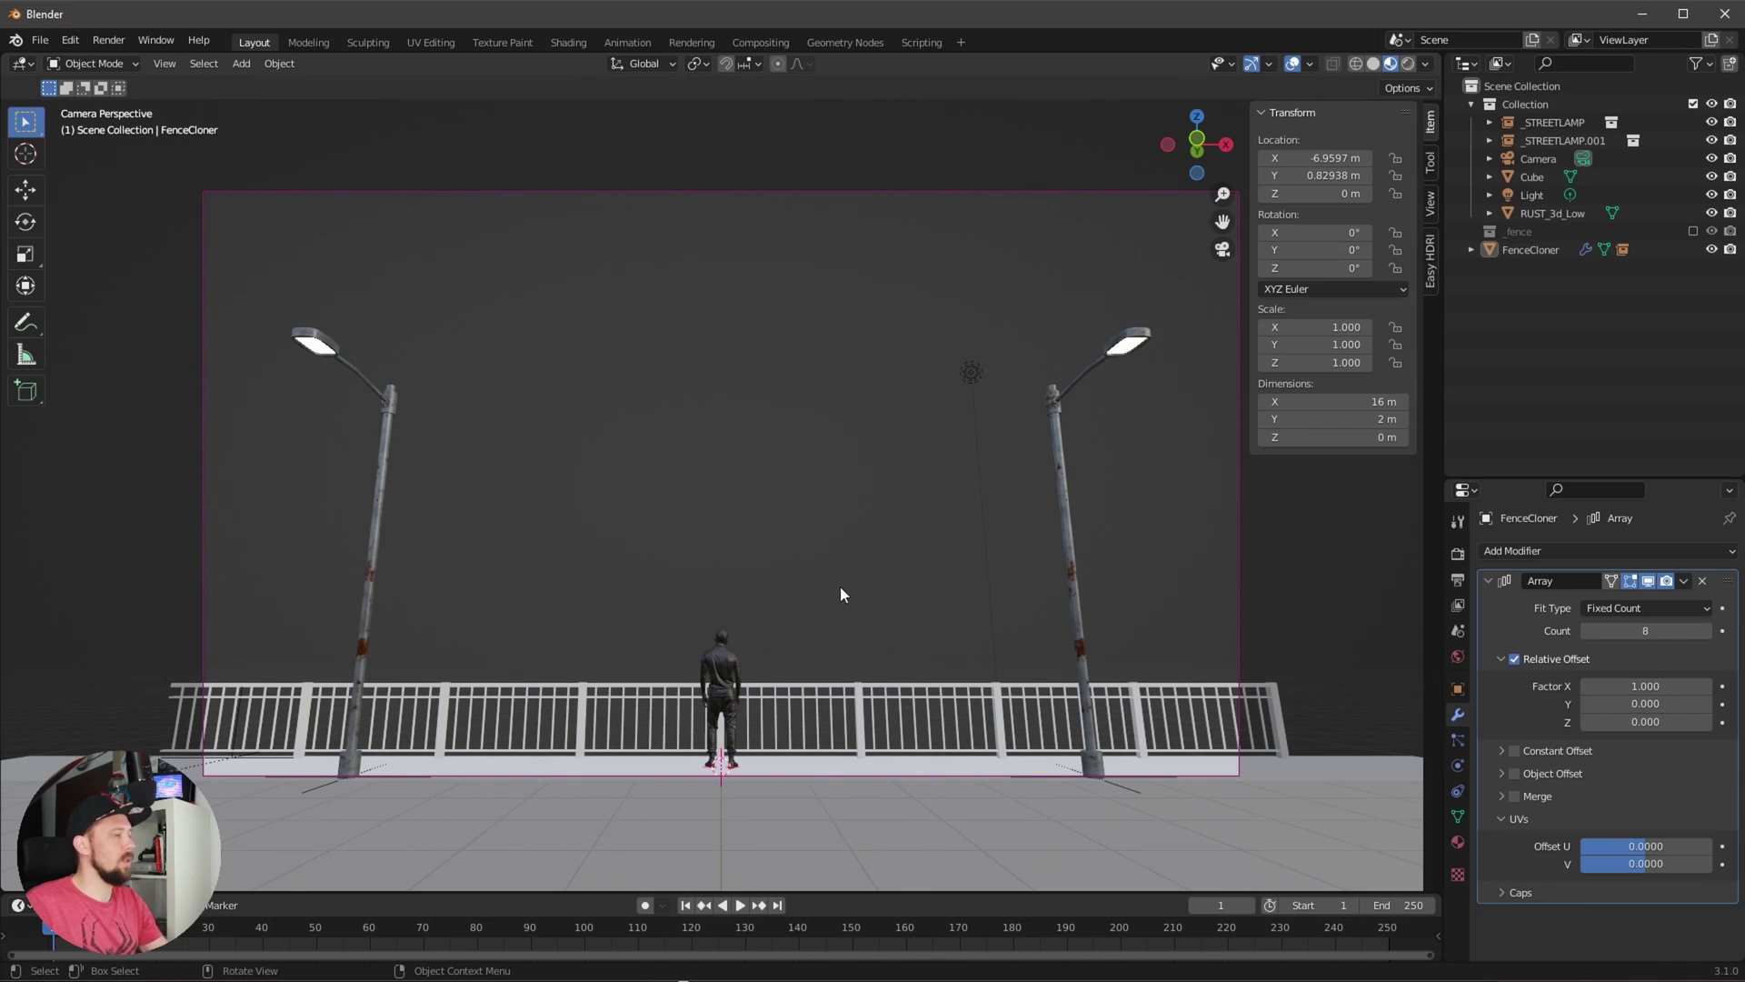
- Import the starry-sky photo with the orange horizon glow from the 15_seaSide Footage folder as an image plane, with Use Alpha off
key("shift+a")
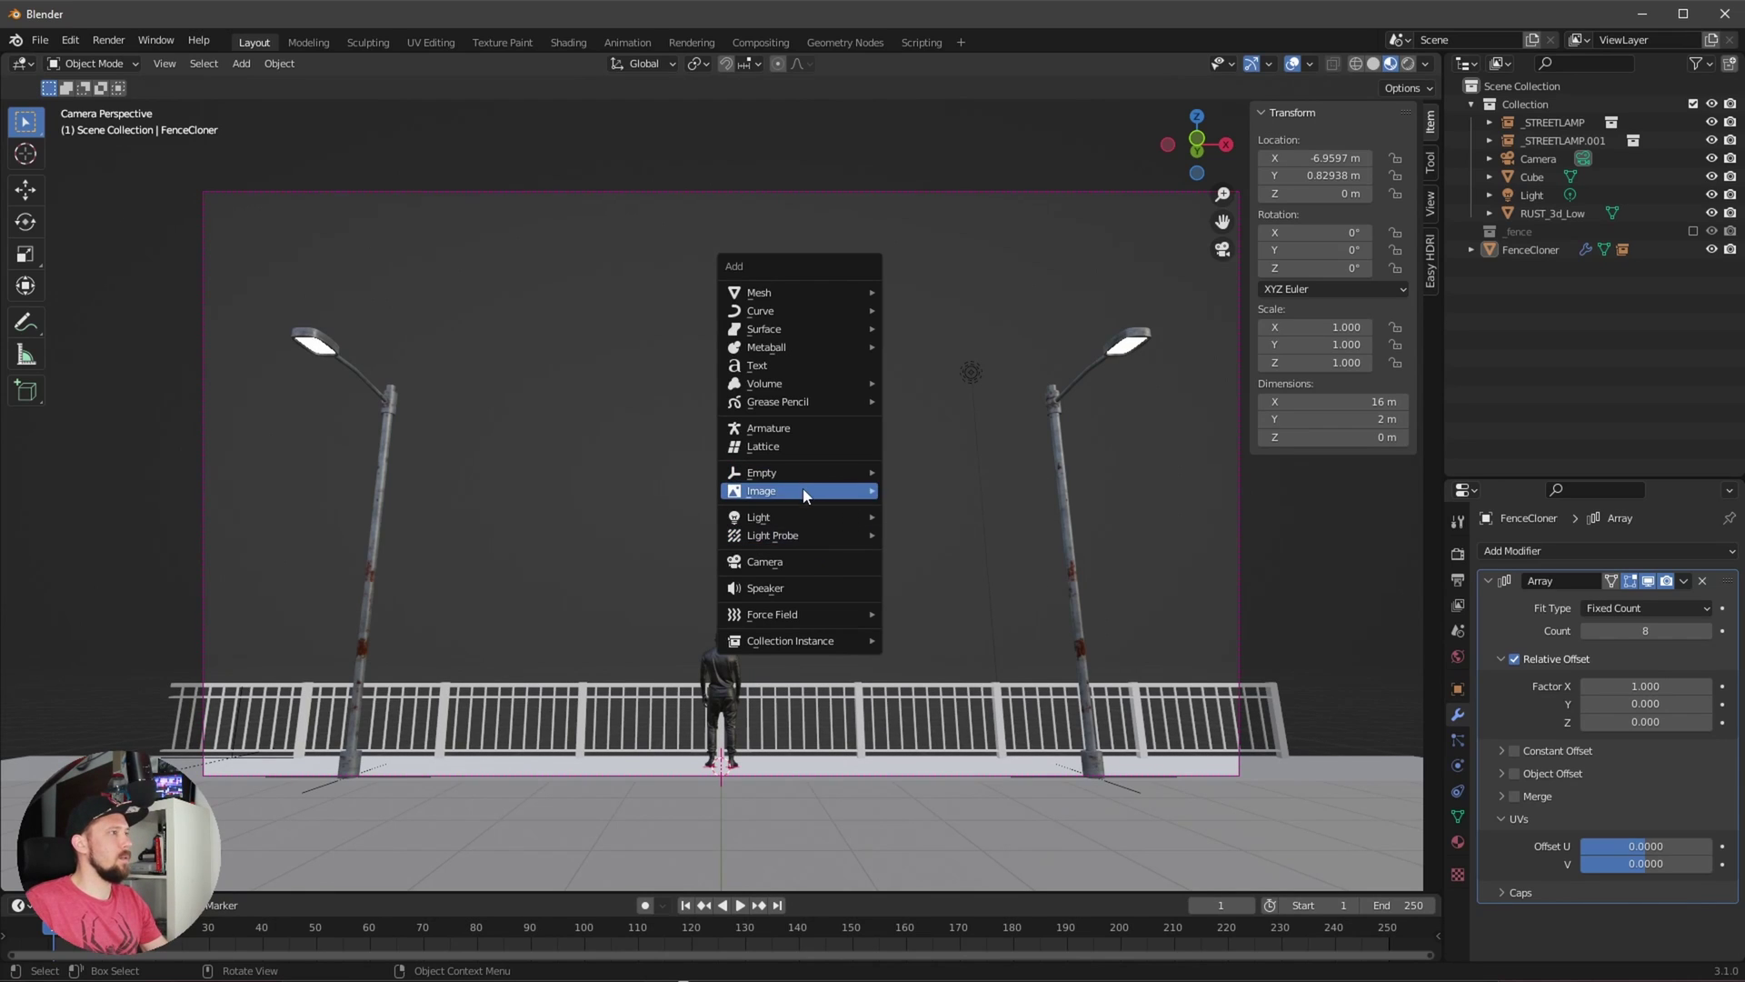
mouse_move(800, 491)
left_click(932, 526)
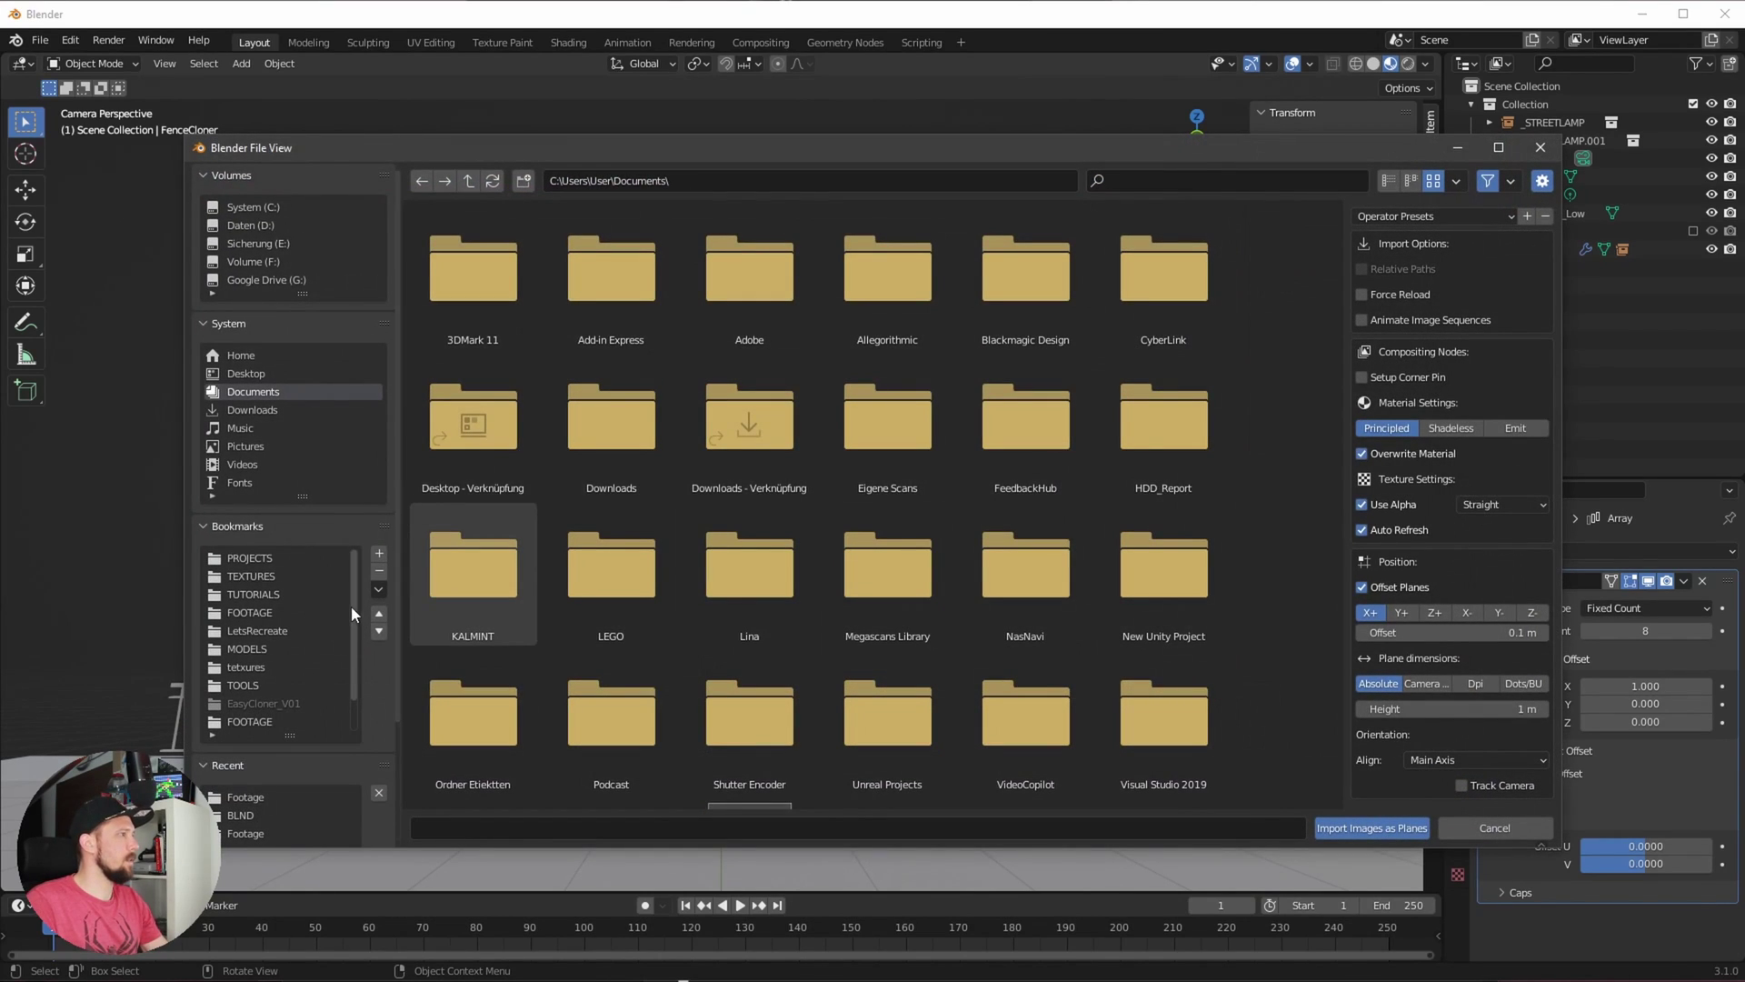
left_click(287, 722)
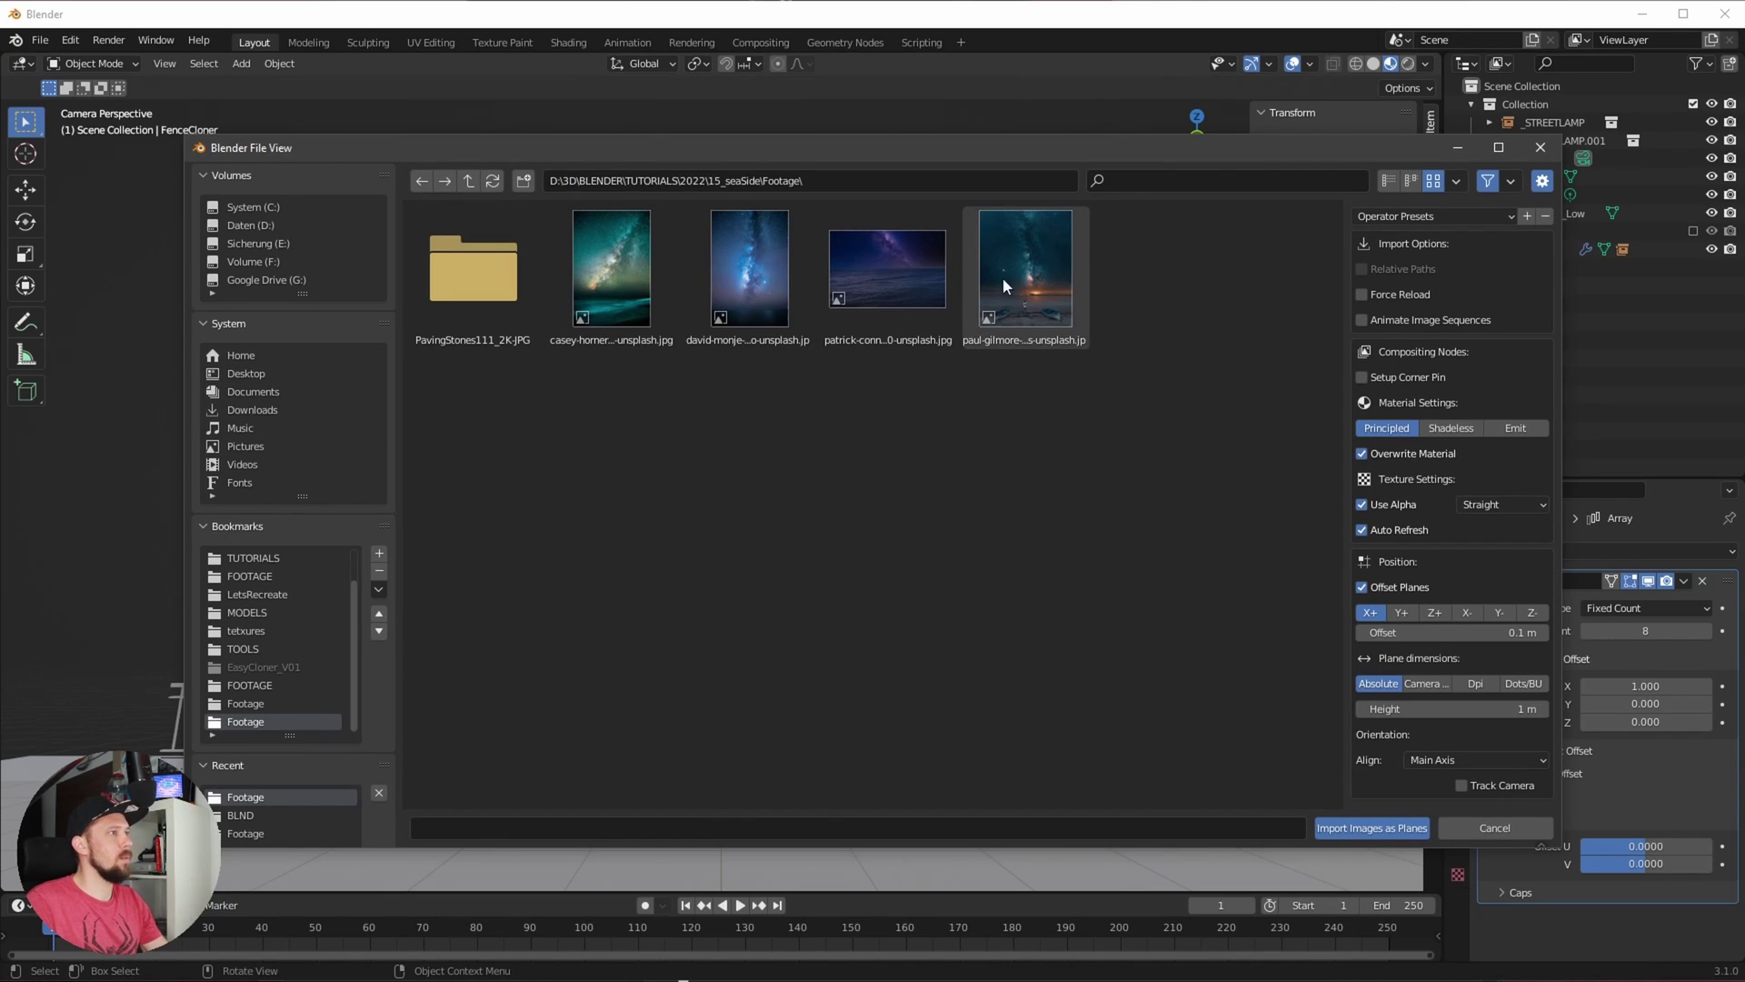
left_click(981, 309)
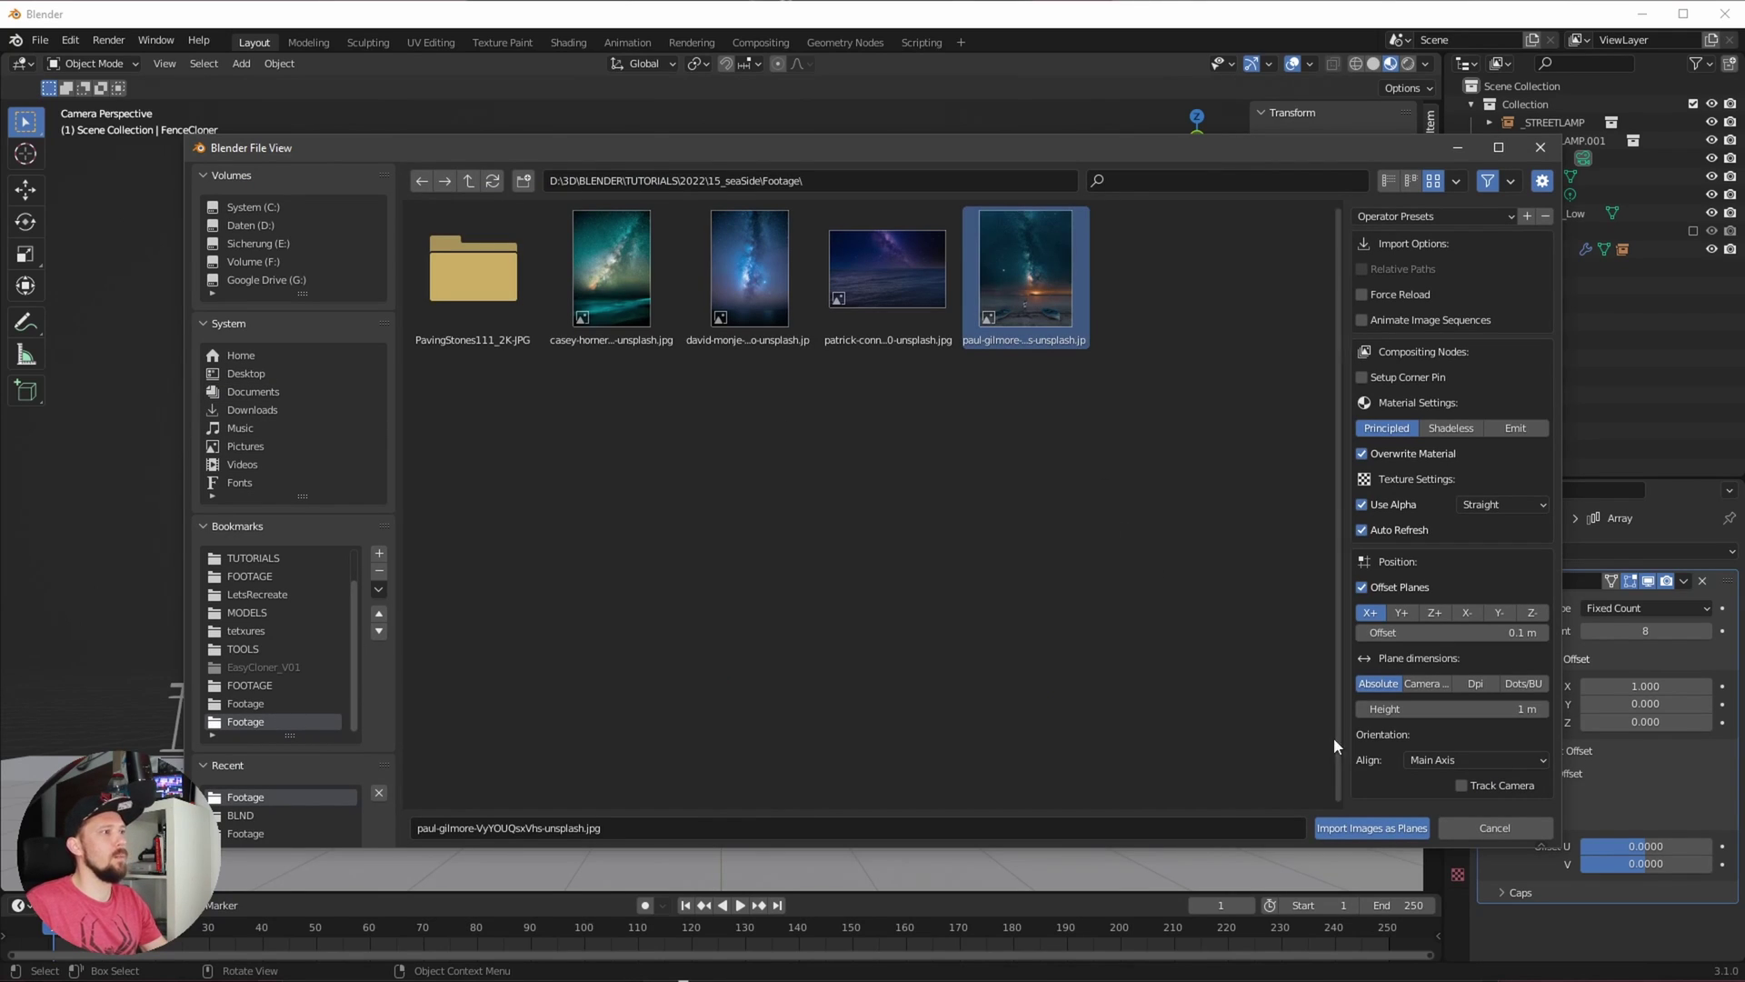
left_click(1362, 504)
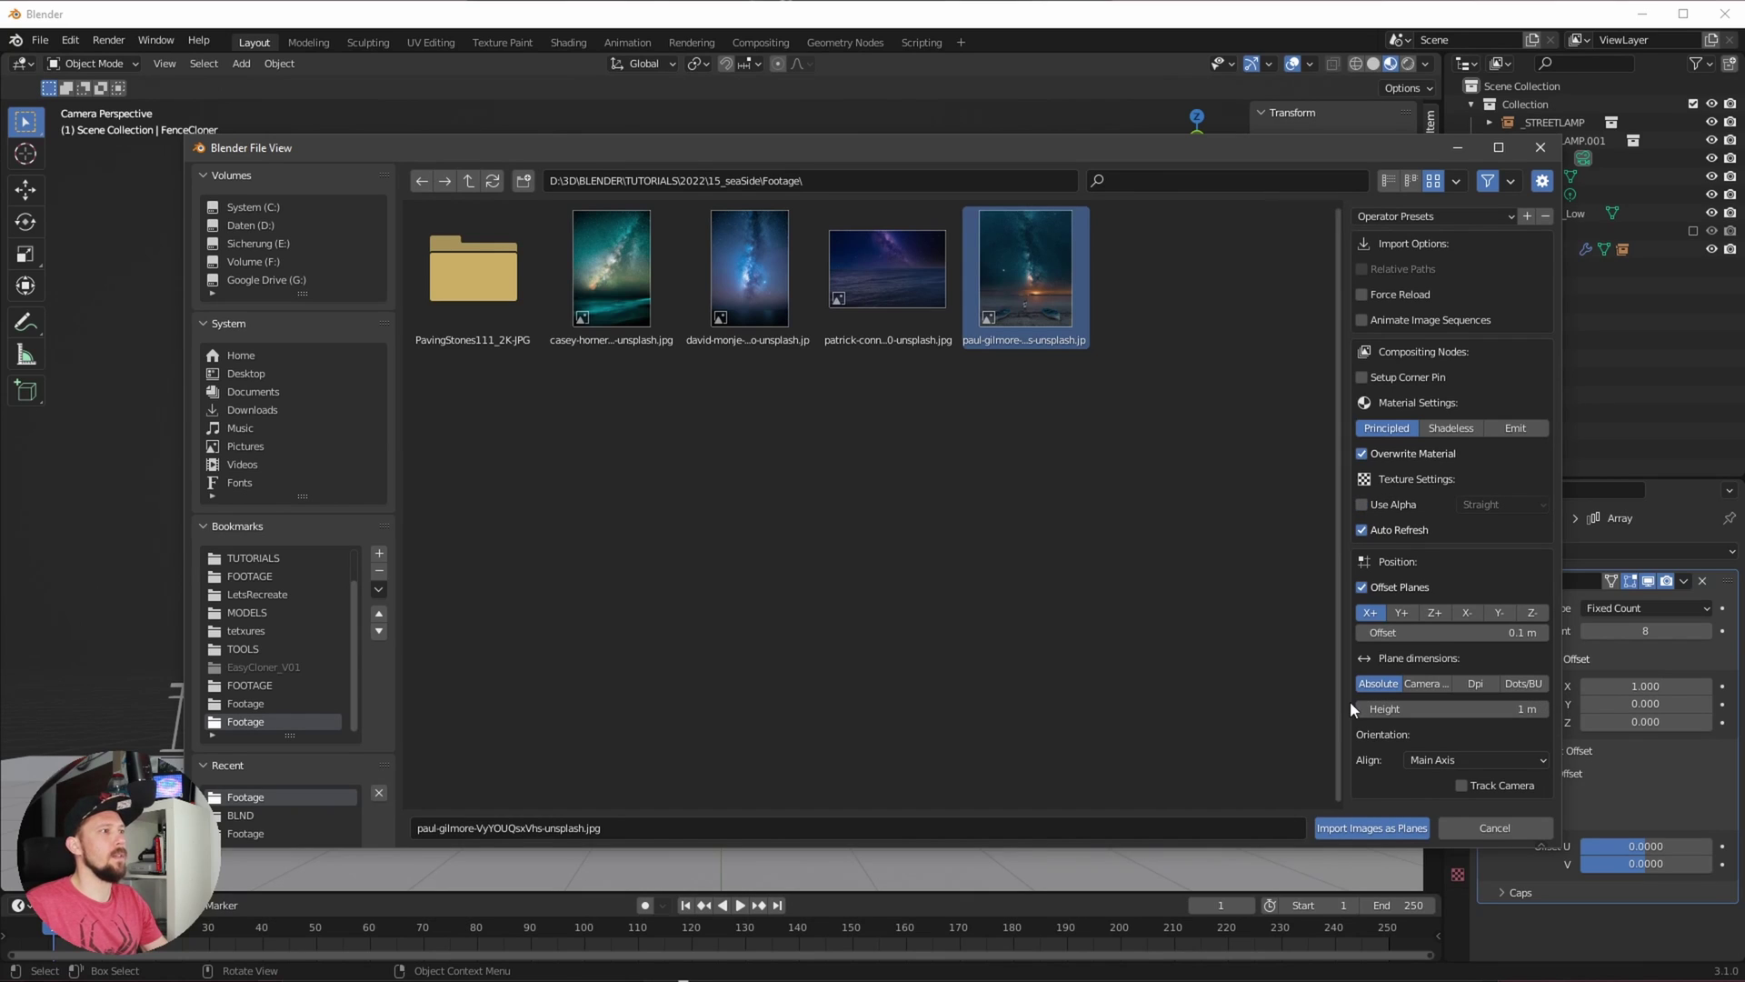
left_click(1373, 828)
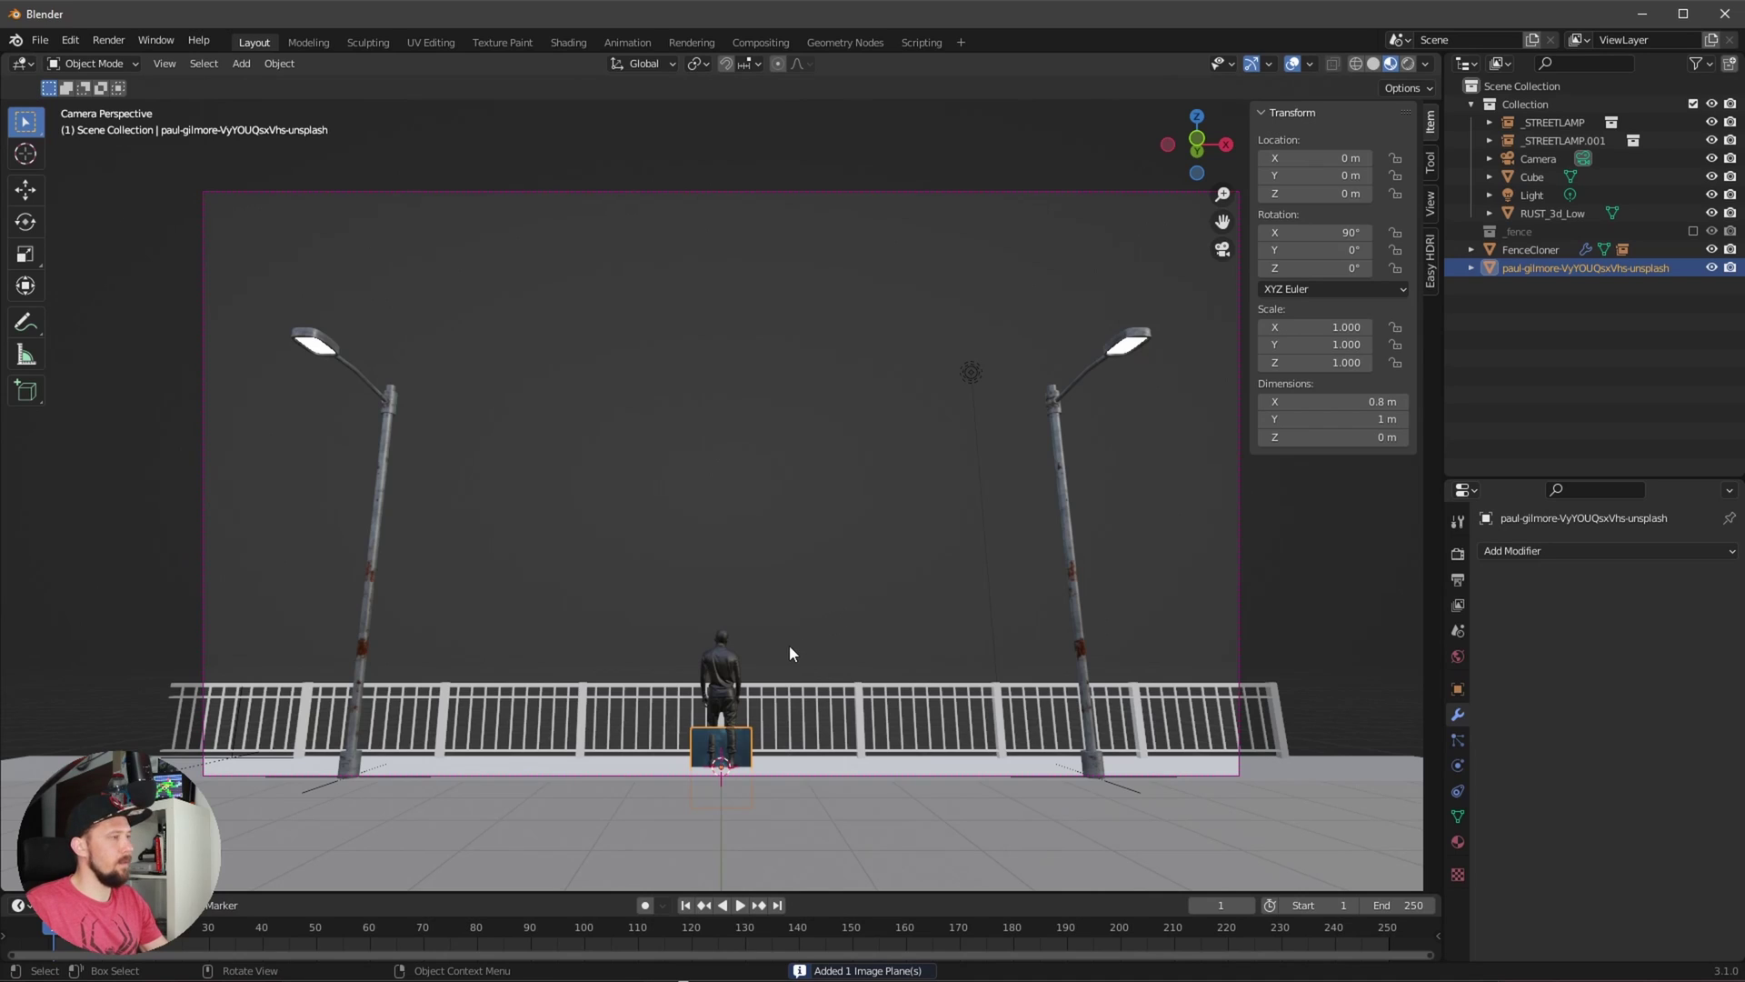
- Raise the sky image plane to about 1.896 m on Z and scale it up to about 20.67
key("g")
key("z")
left_click(806, 497)
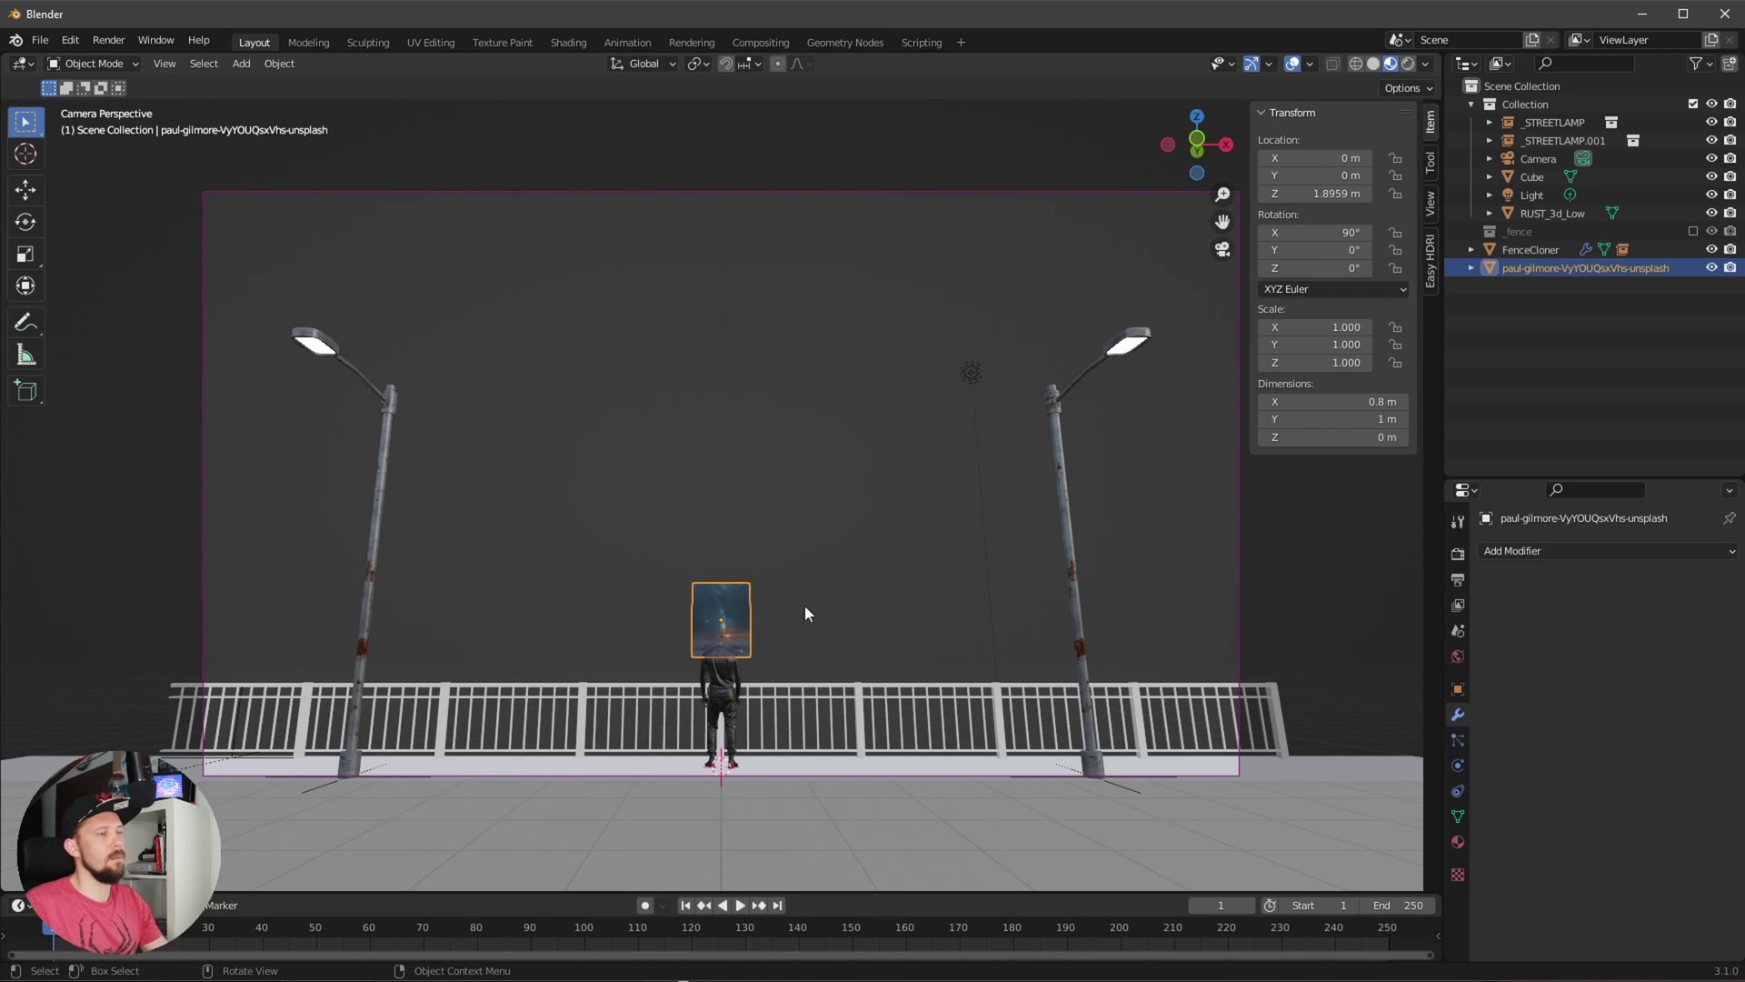
key("s")
left_click(1382, 474)
key("s")
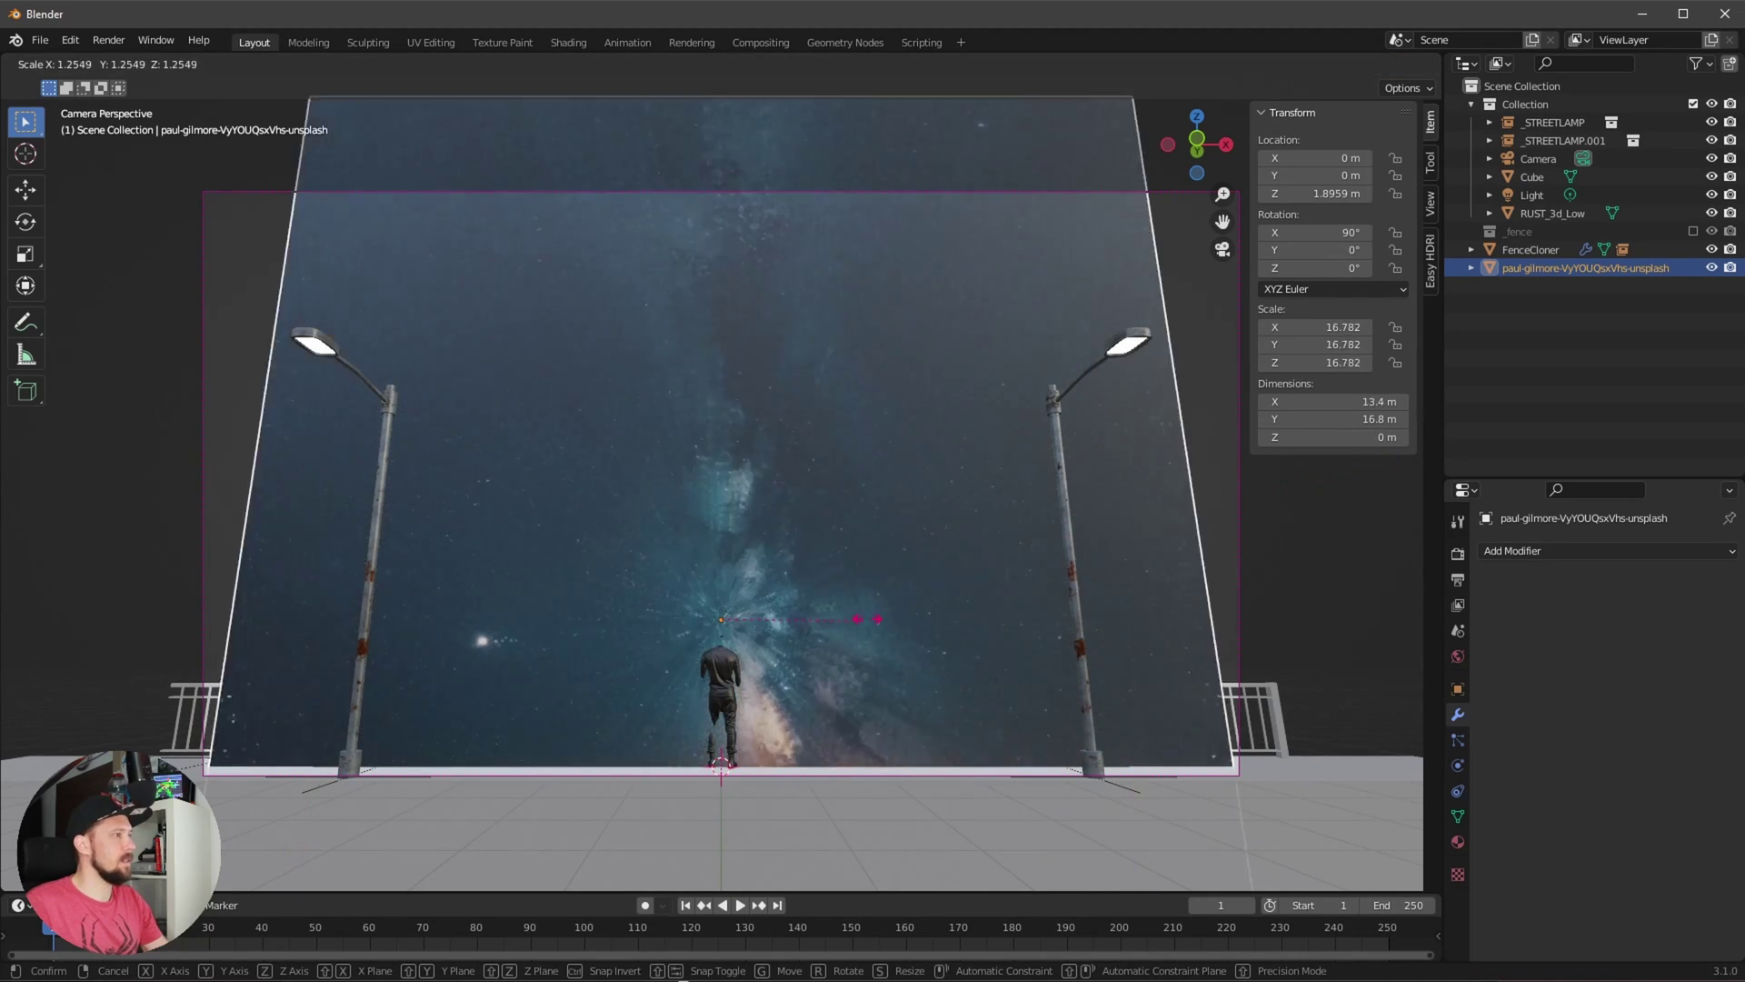
left_click(894, 623)
- Move the sky plane behind the fence to about 8.574 m on Y and enlarge its scale to about 34.08
key("g")
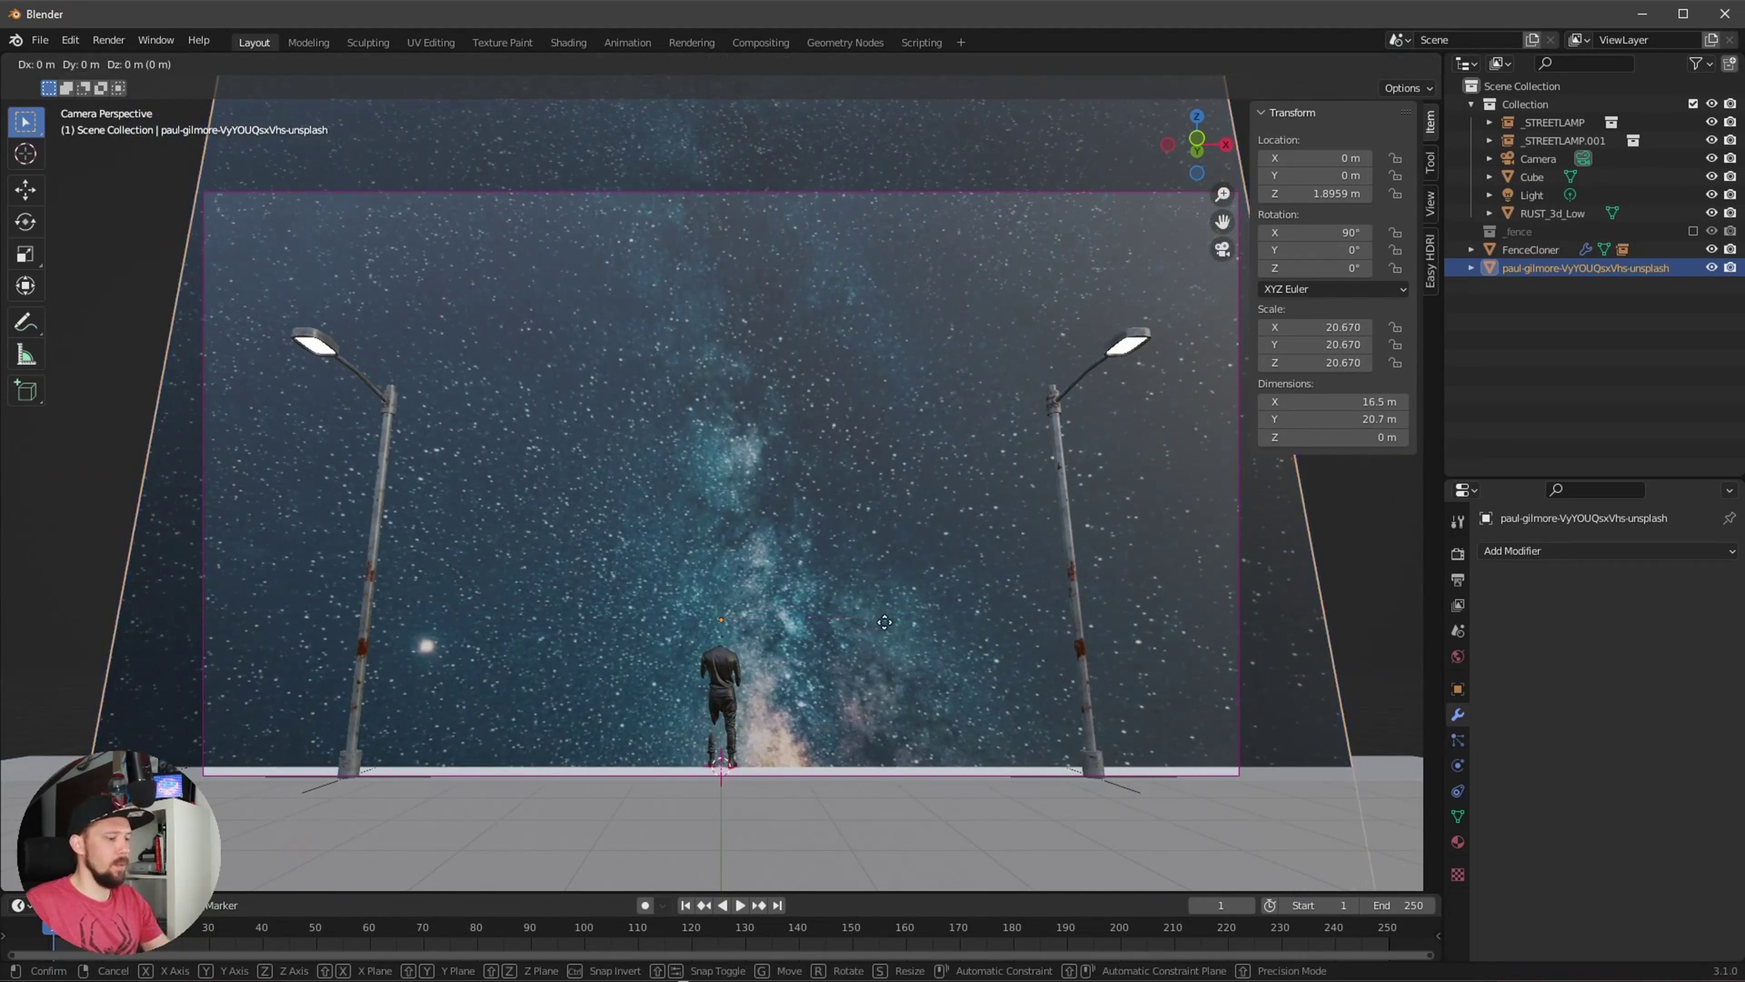
key("y")
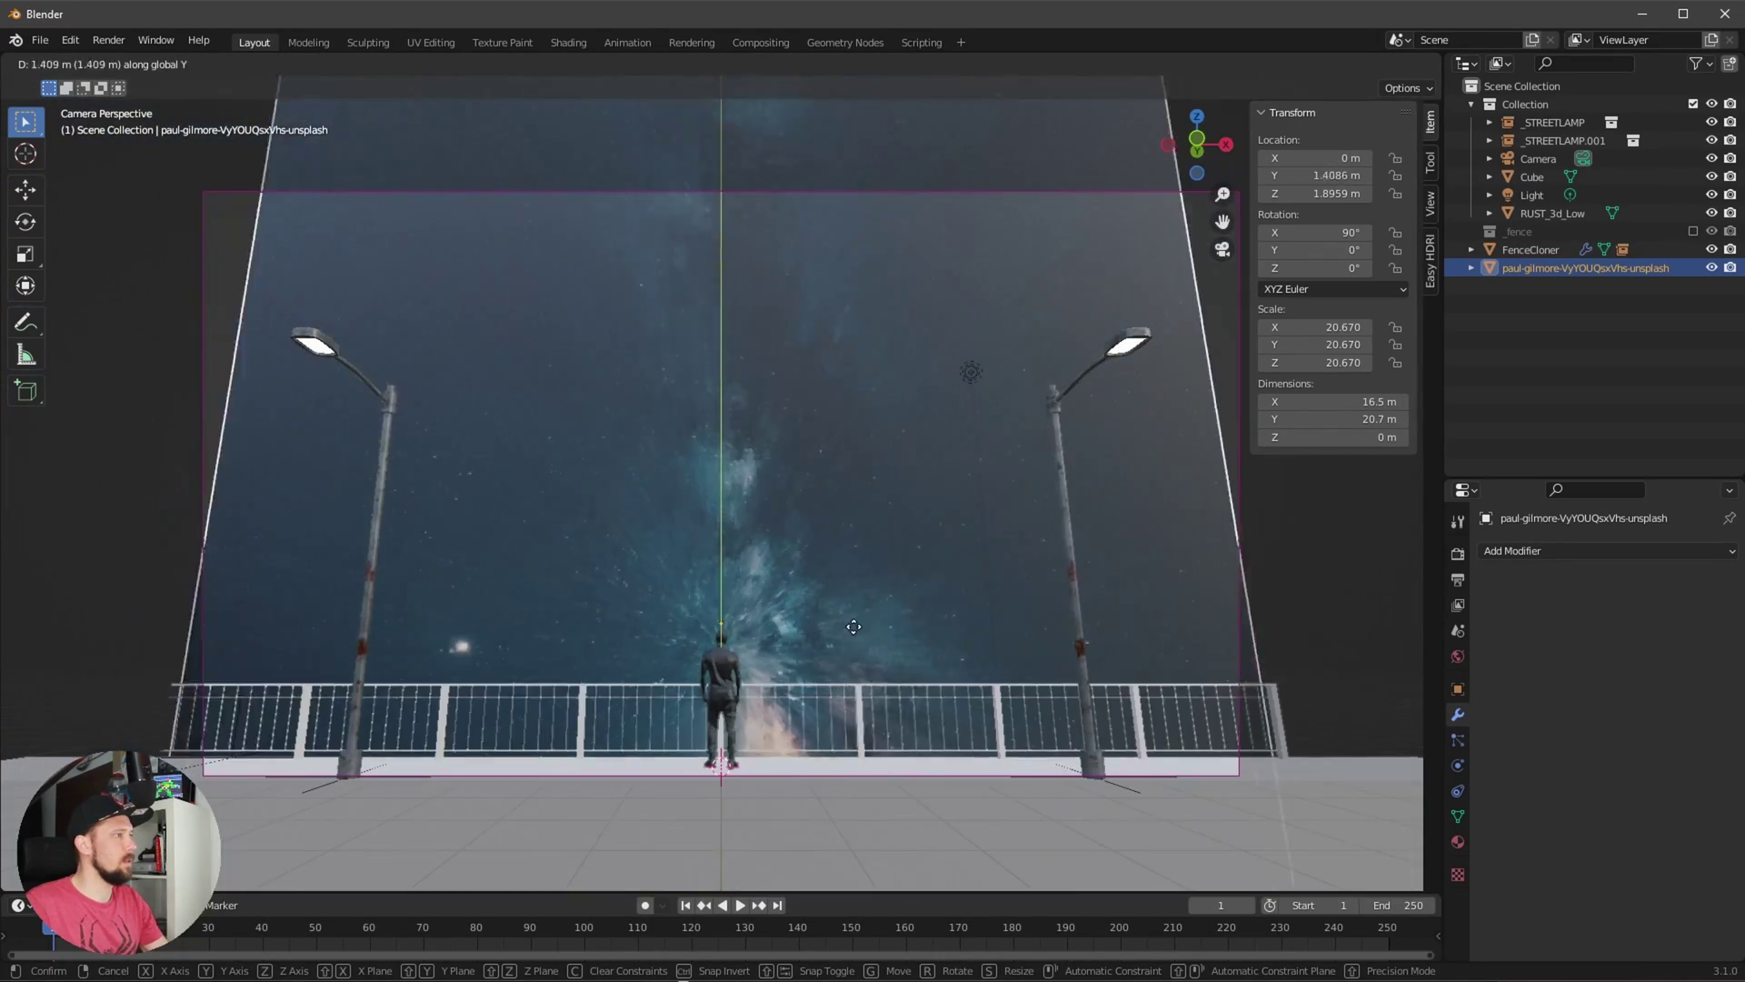
left_click(850, 636)
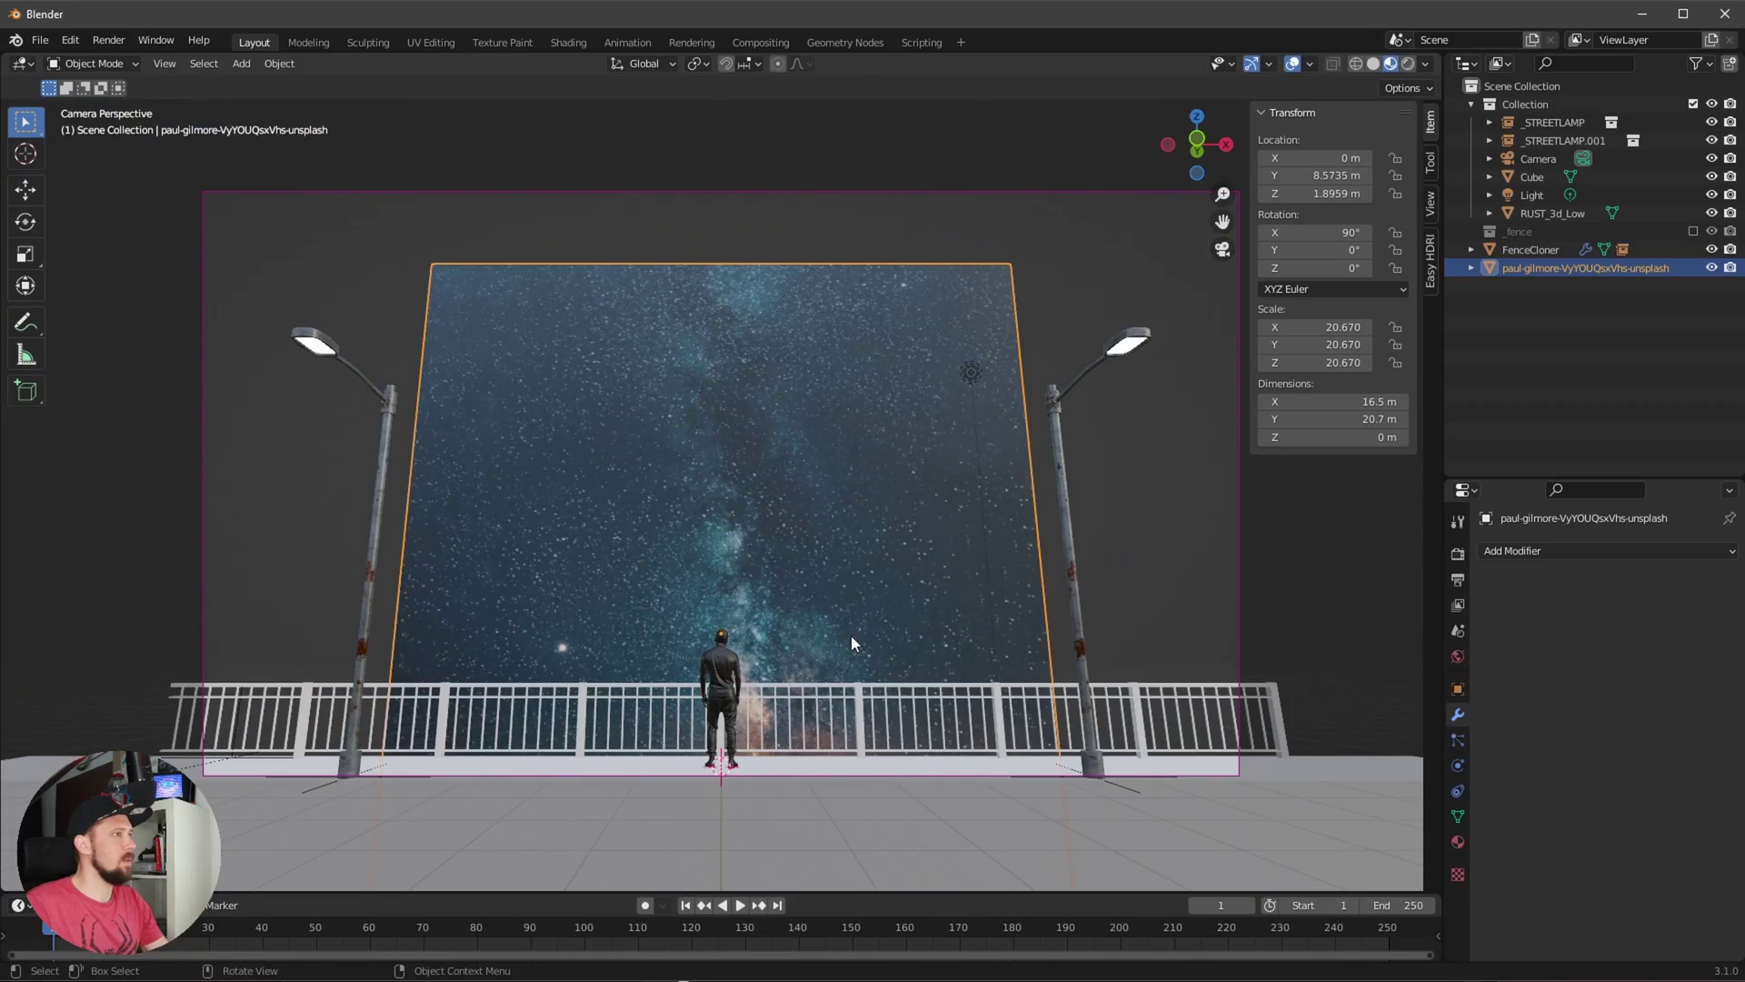
middle_click_drag(851, 635, 840, 673)
key("s")
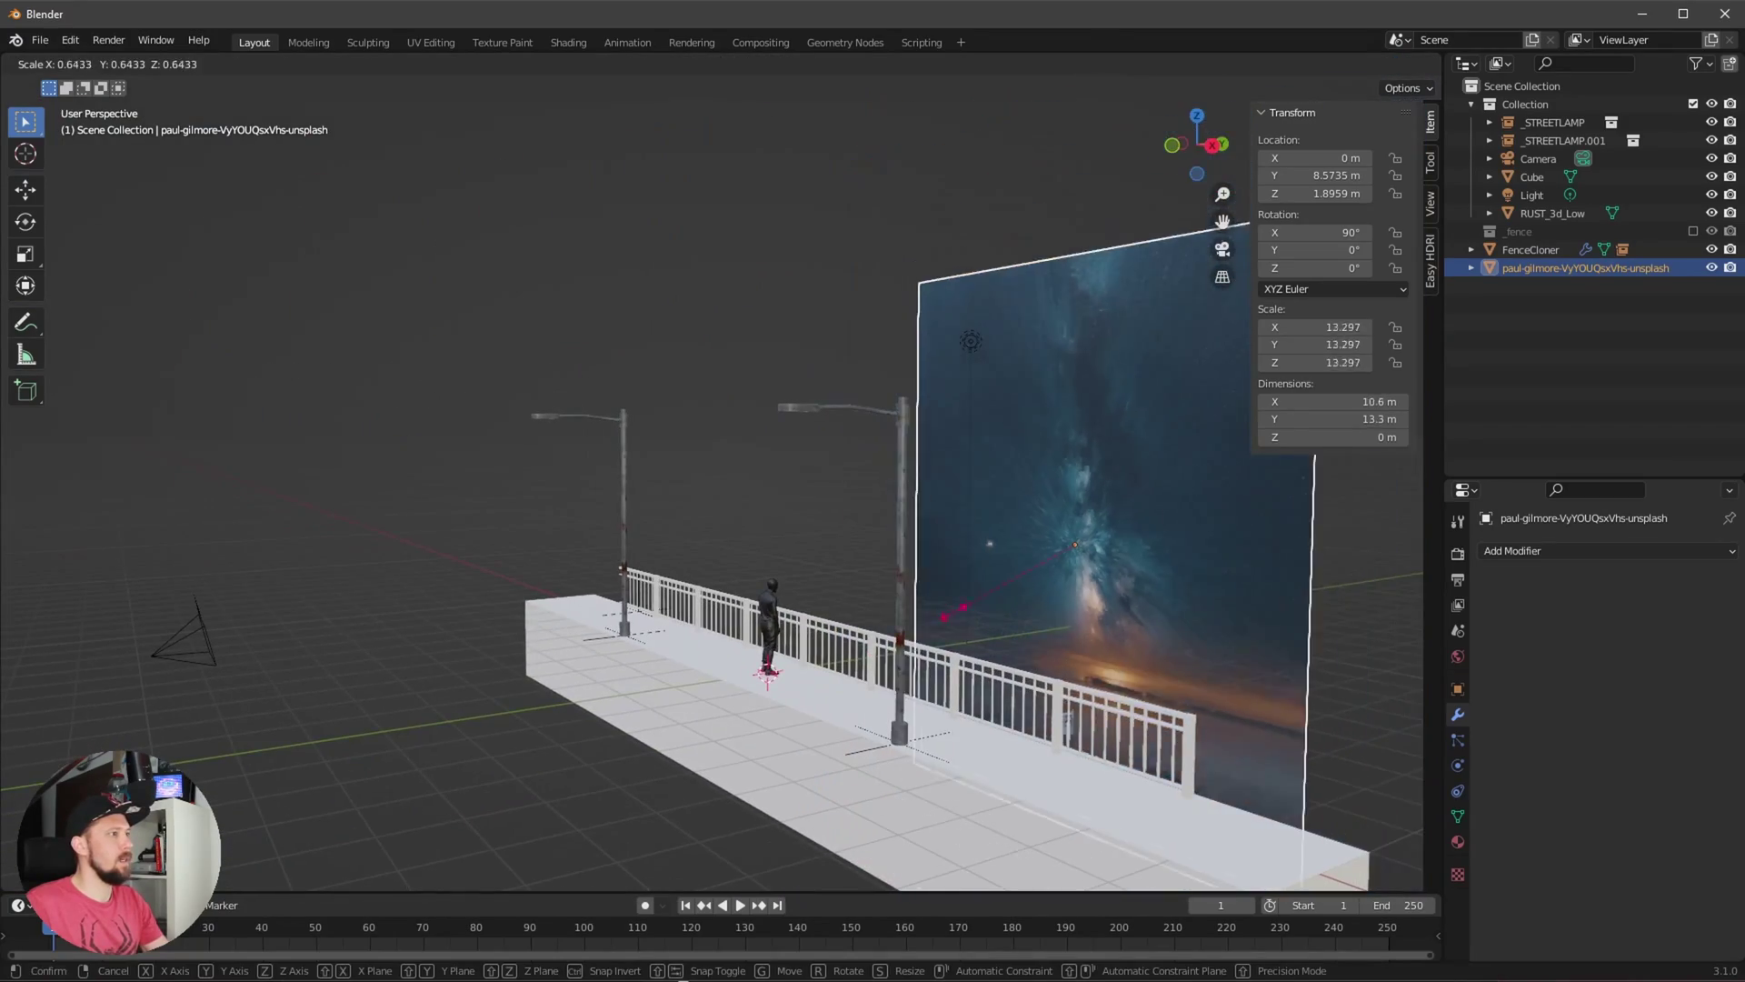
left_click(787, 684)
key("KP_0")
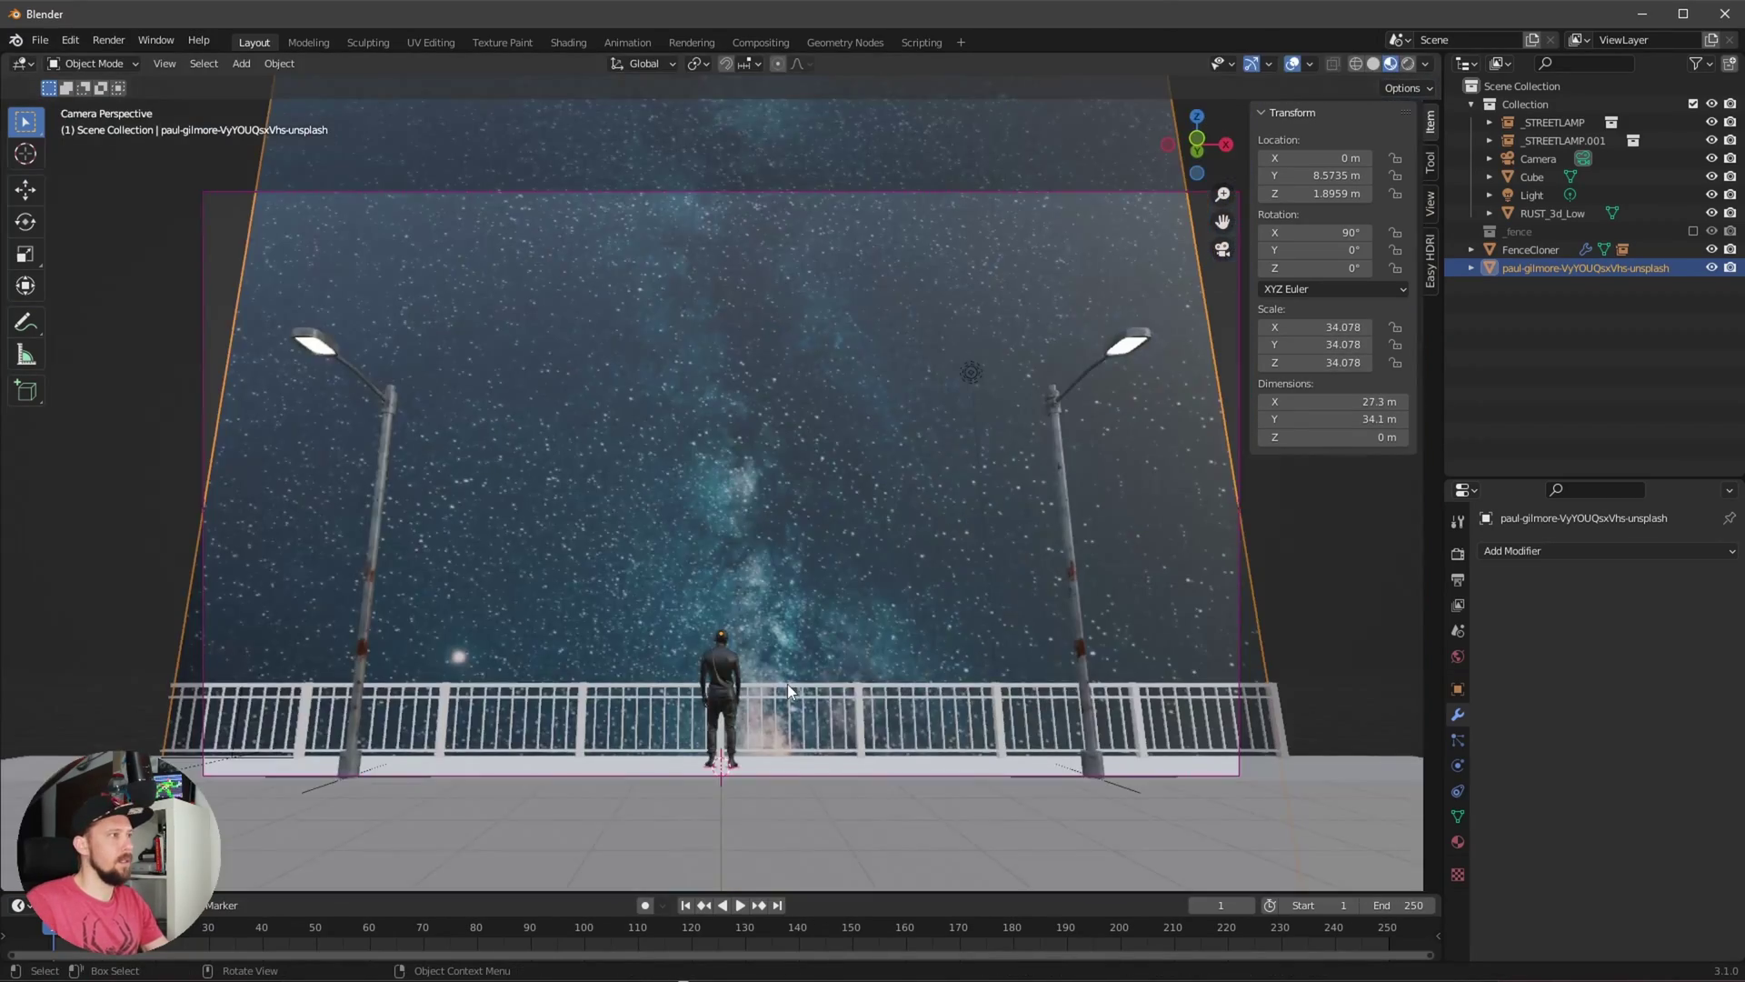
- Scale the sky plane to about 38.38 and raise it to about 8.633 m on Z, so the horizon glow sits behind the fence
key("s")
left_click(790, 545)
key("g")
key("z")
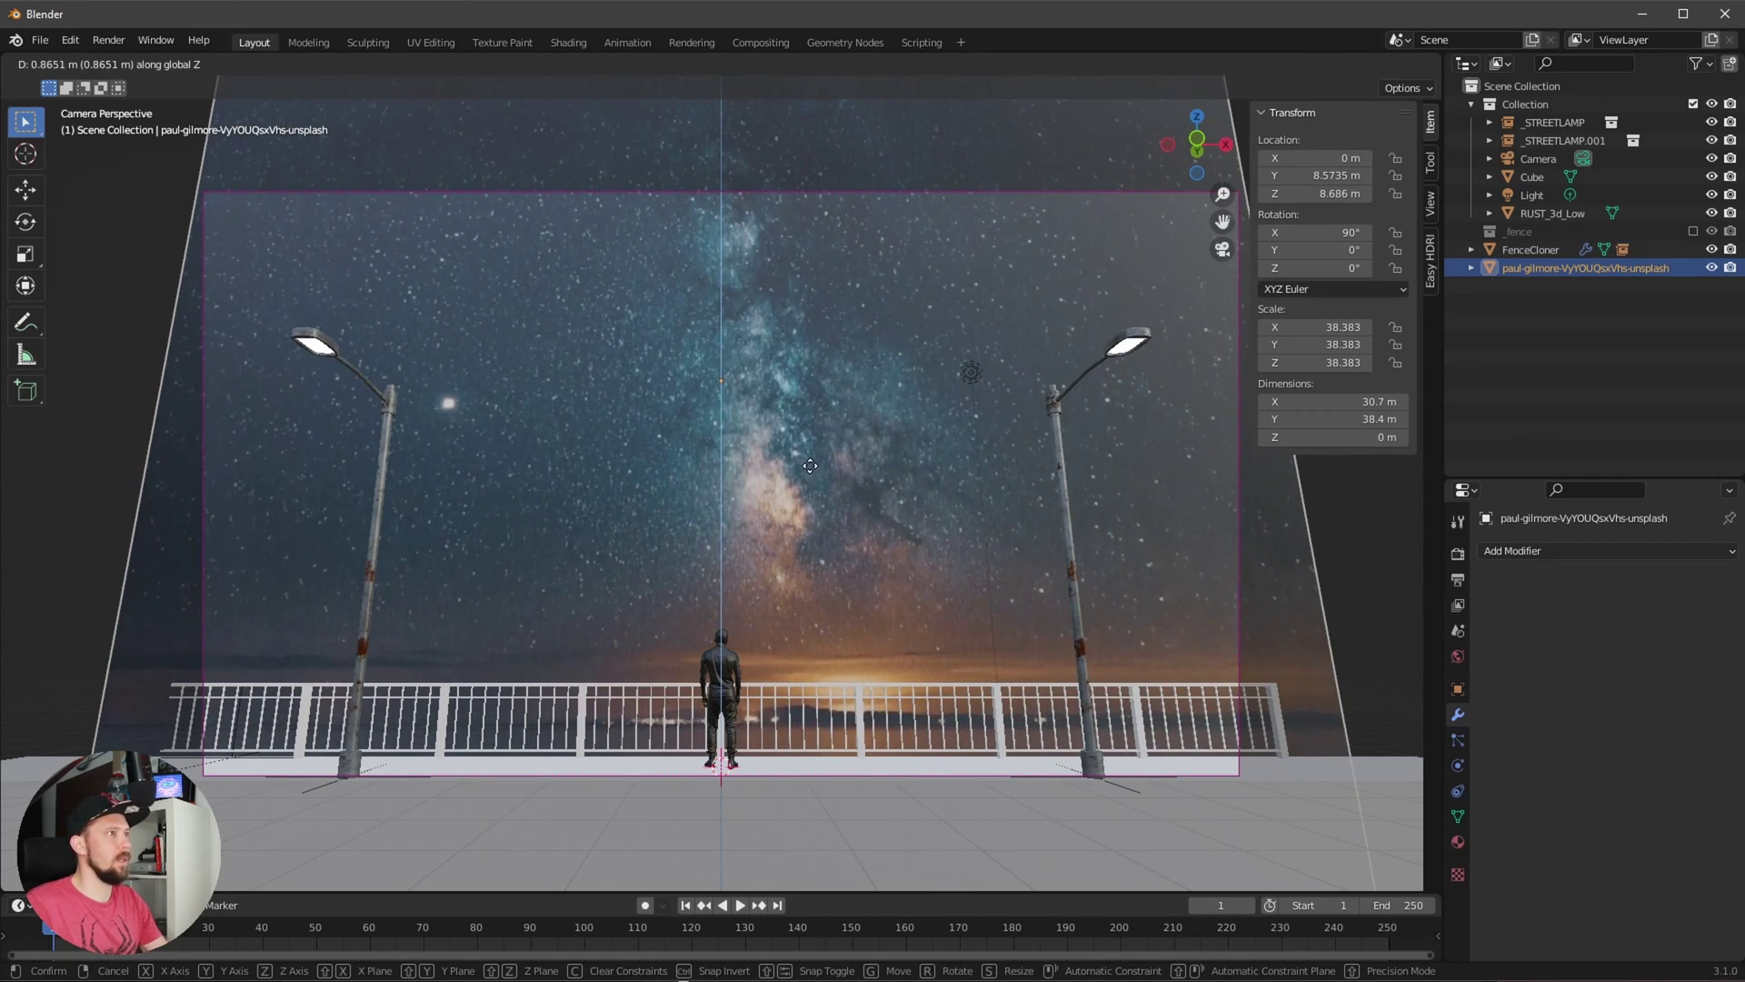
left_click(809, 467)
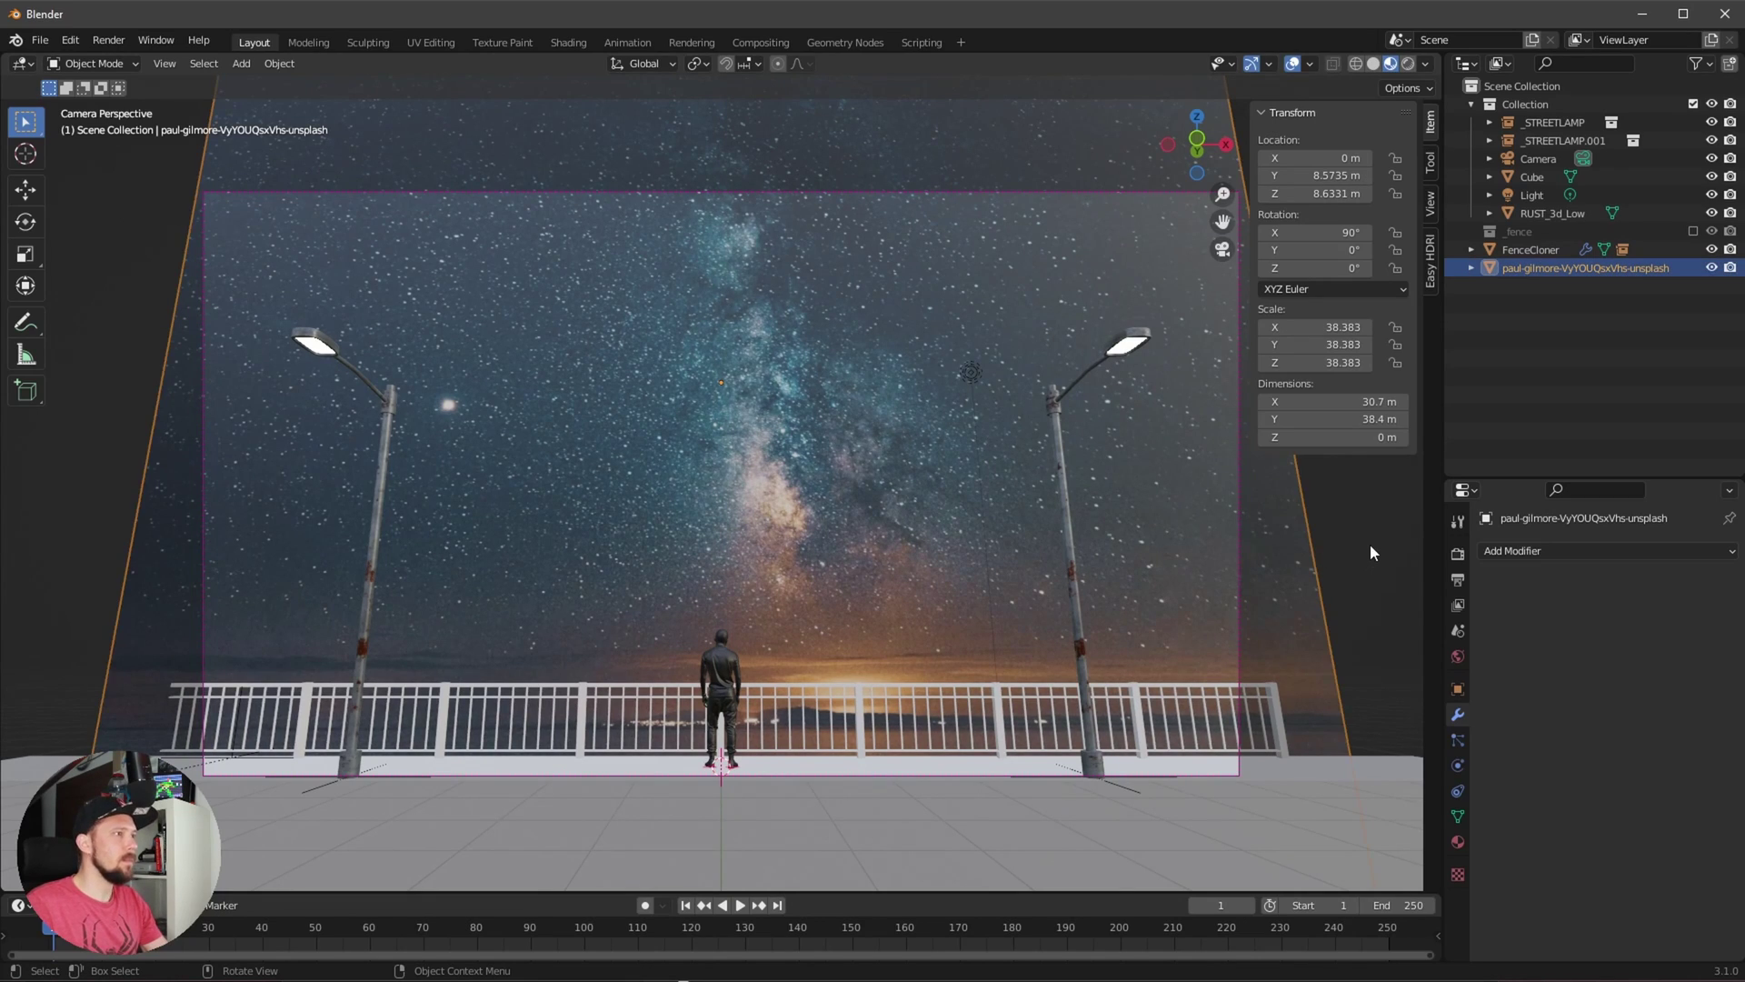
- Open the Shading workspace with the sky image plane selected and view the scene through the camera
key("alt+a")
left_click(879, 571)
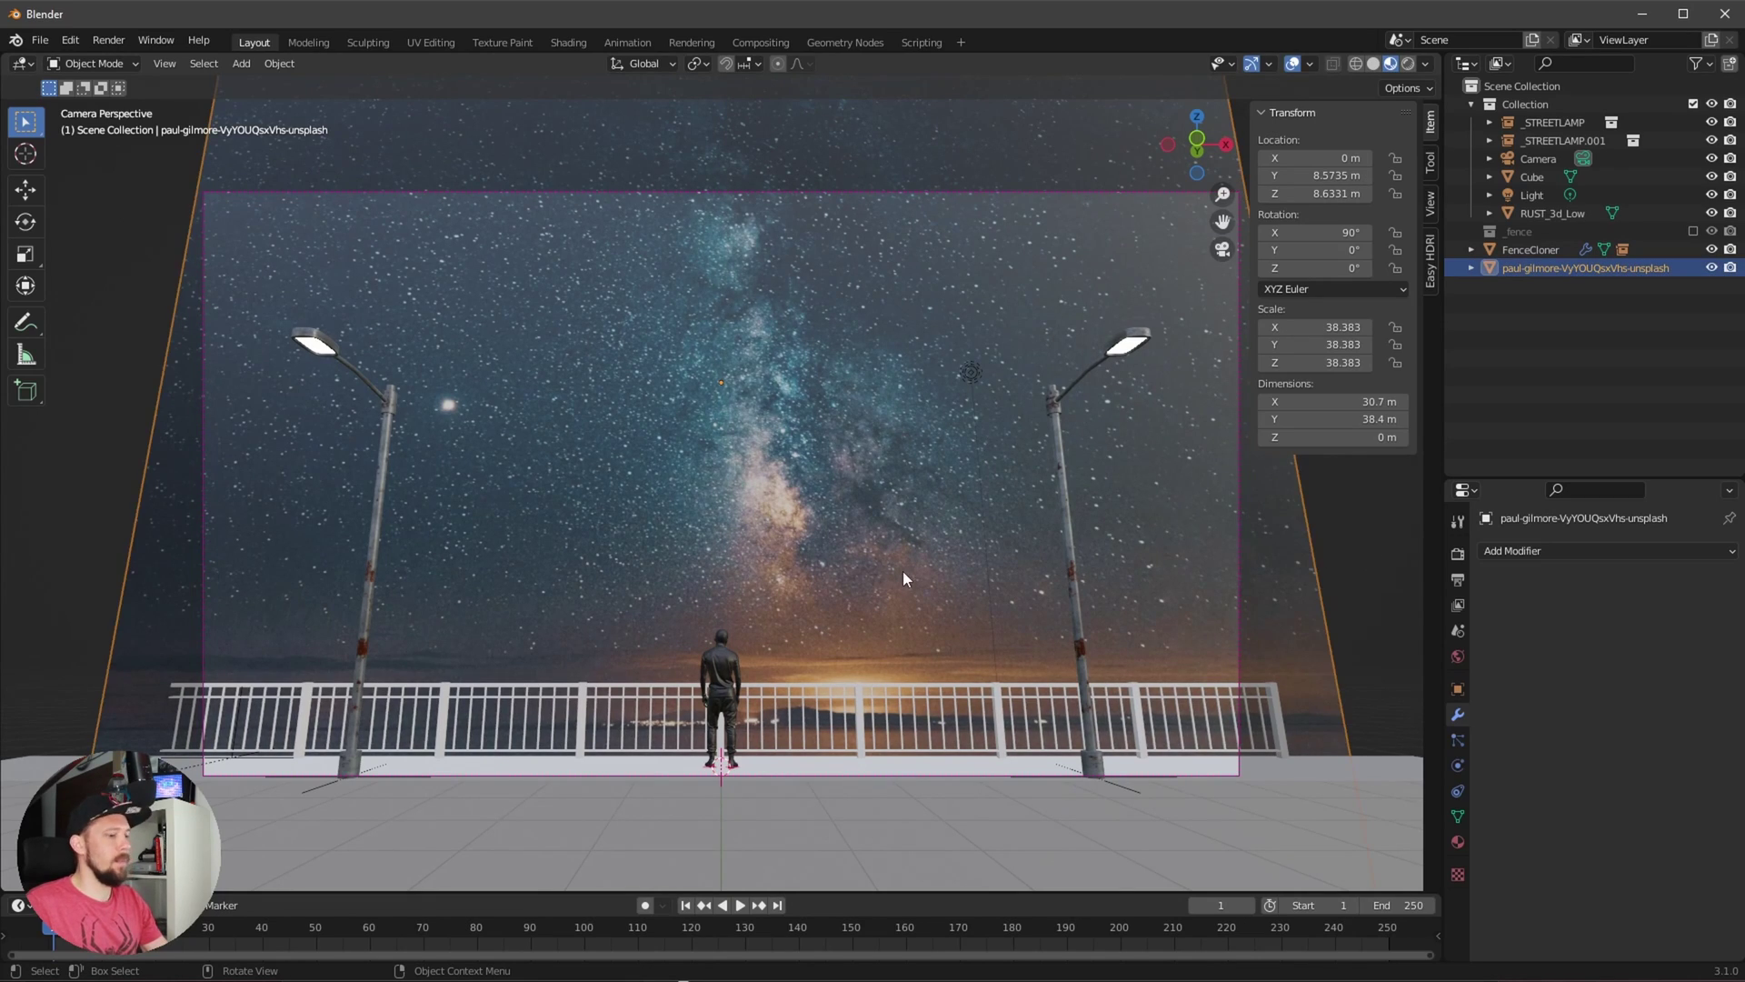
key("z")
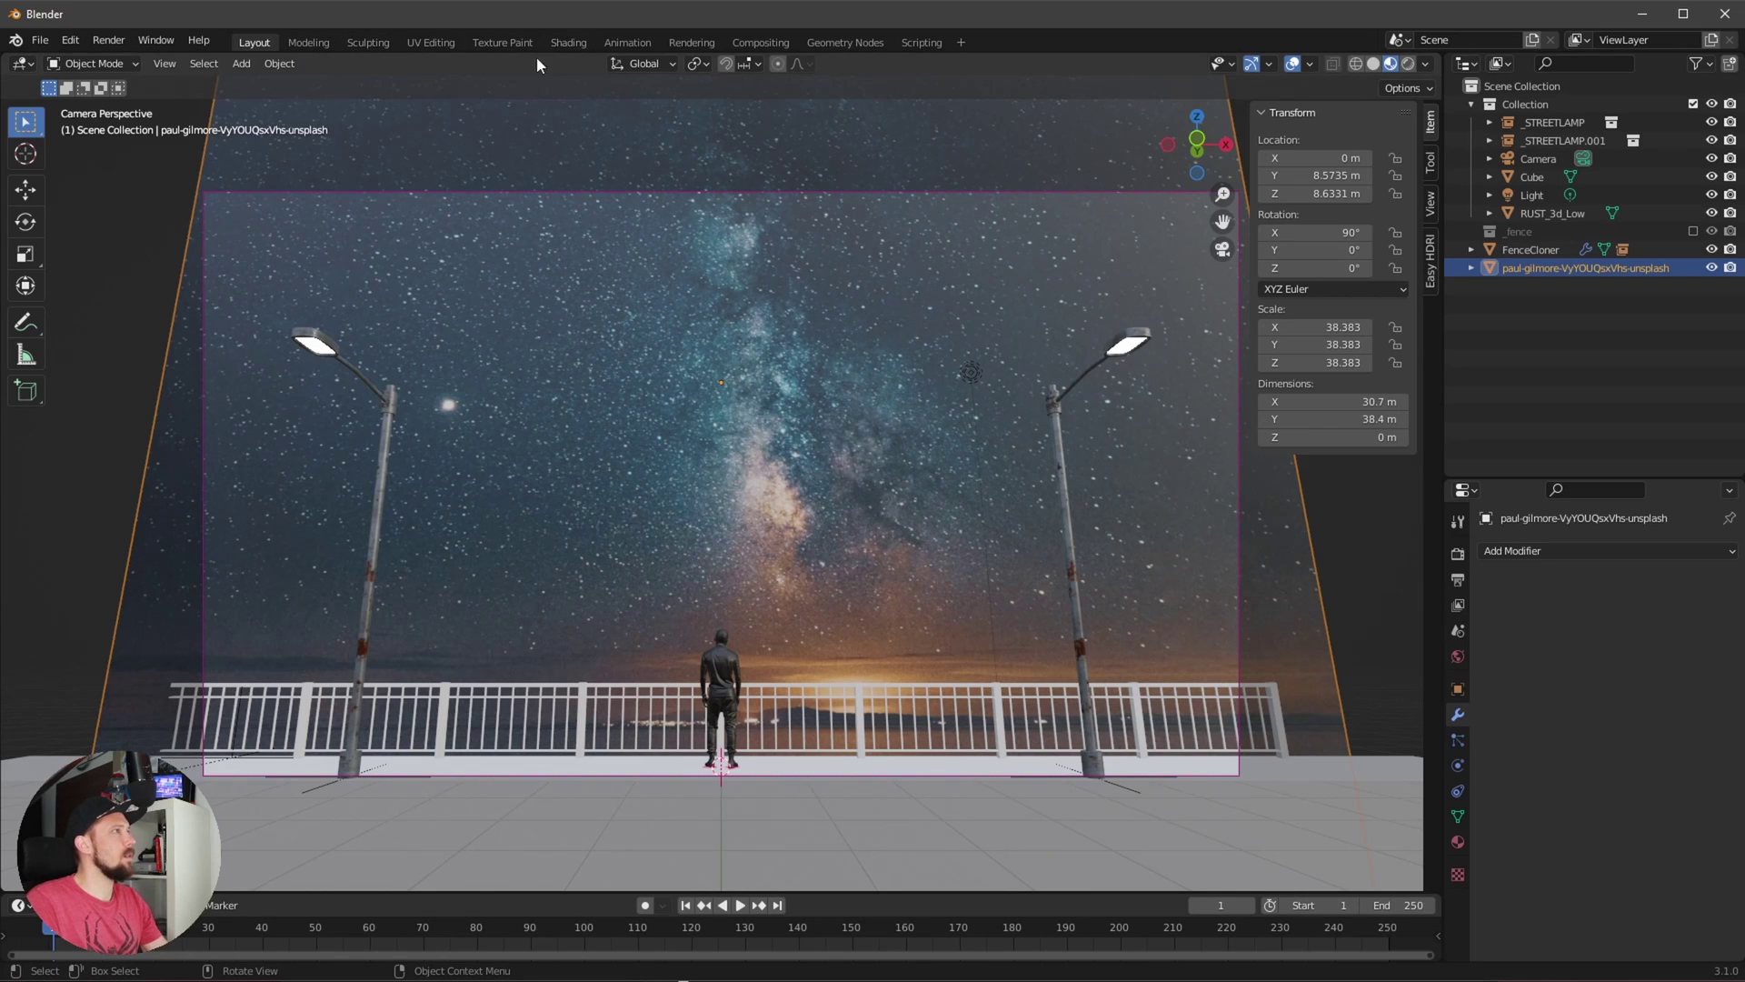
left_click(567, 42)
mouse_move(564, 115)
middle_mouse_down()
mouse_move(1116, 352)
mouse_move(1140, 296)
middle_mouse_up()
key("KP_0")
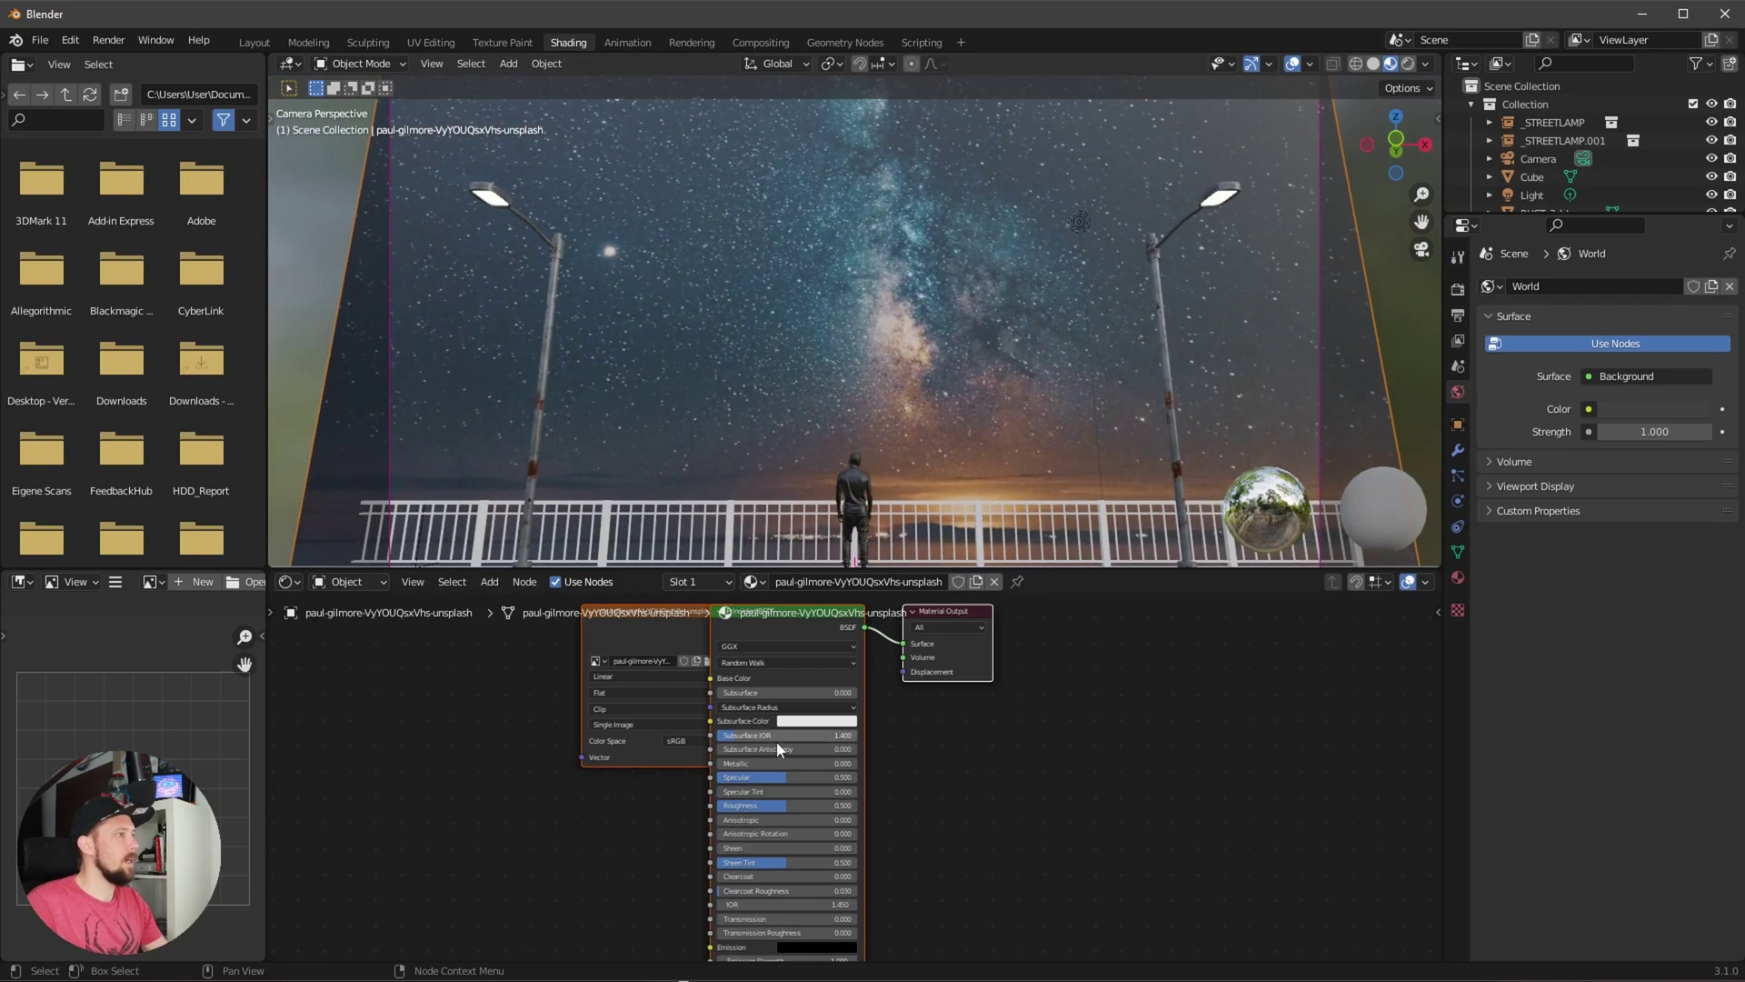
- Move the image texture node clear of the Principled BSDF and set the sky material's roughness to 1 and specular to 0
left_click_drag(627, 630, 468, 661)
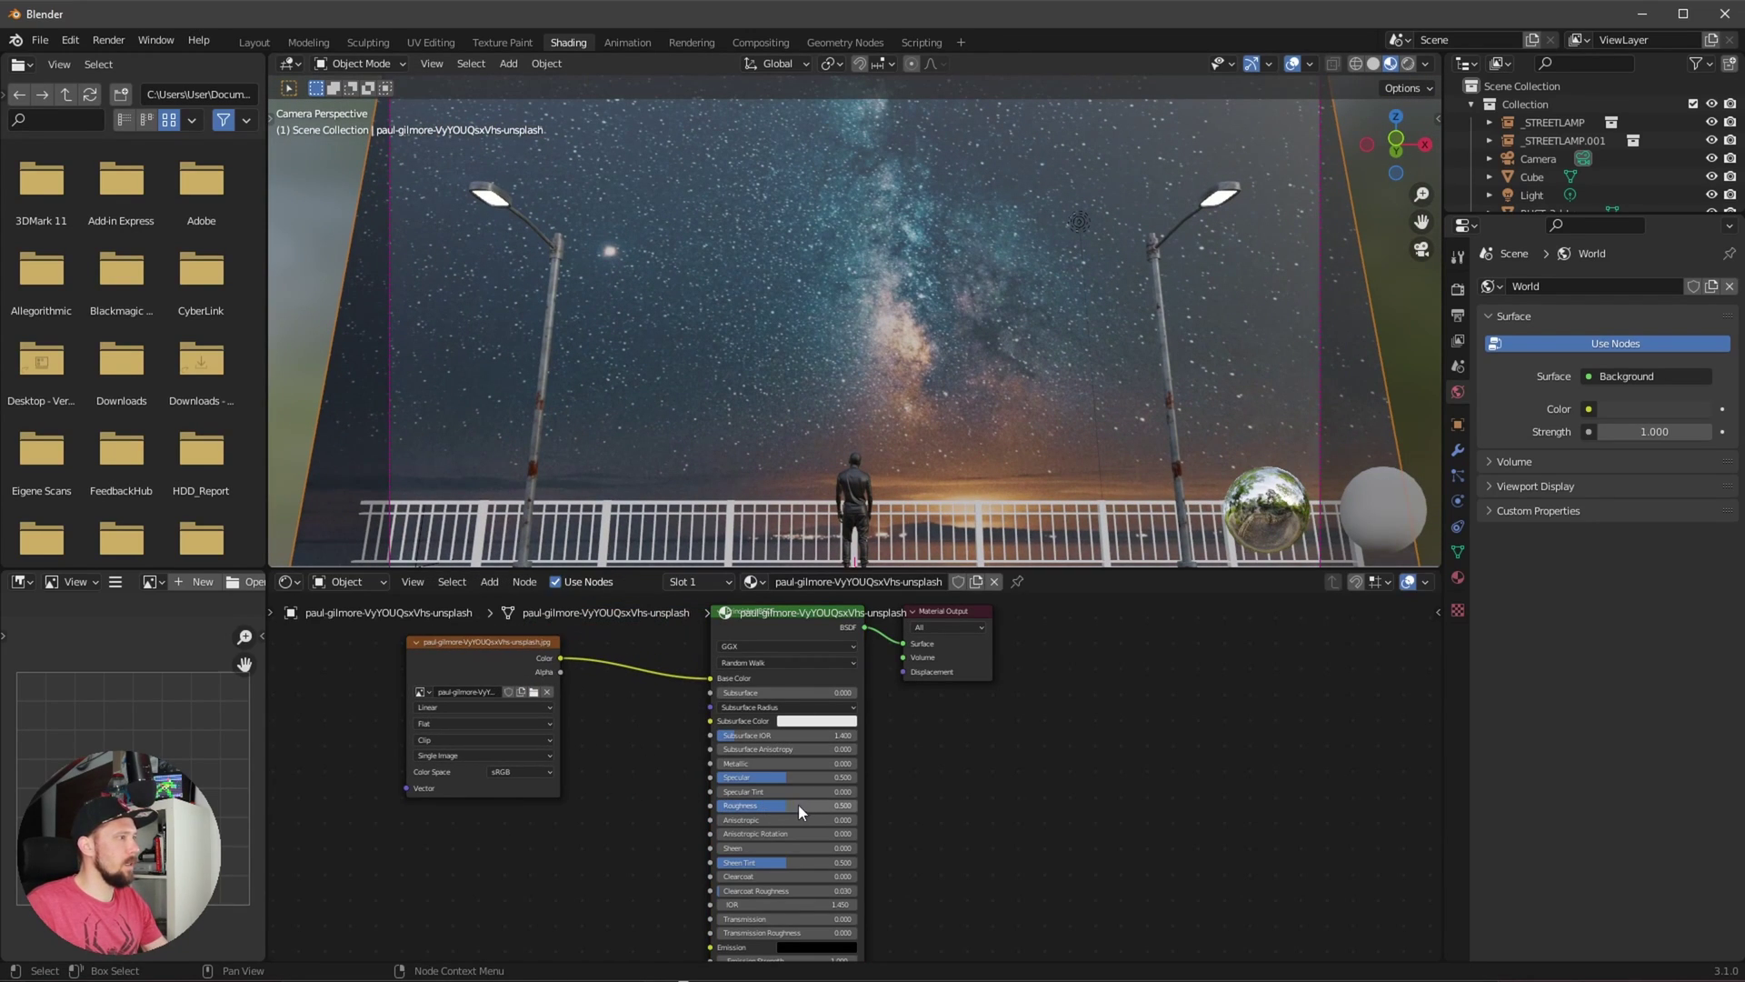
left_click_drag(778, 805, 984, 789)
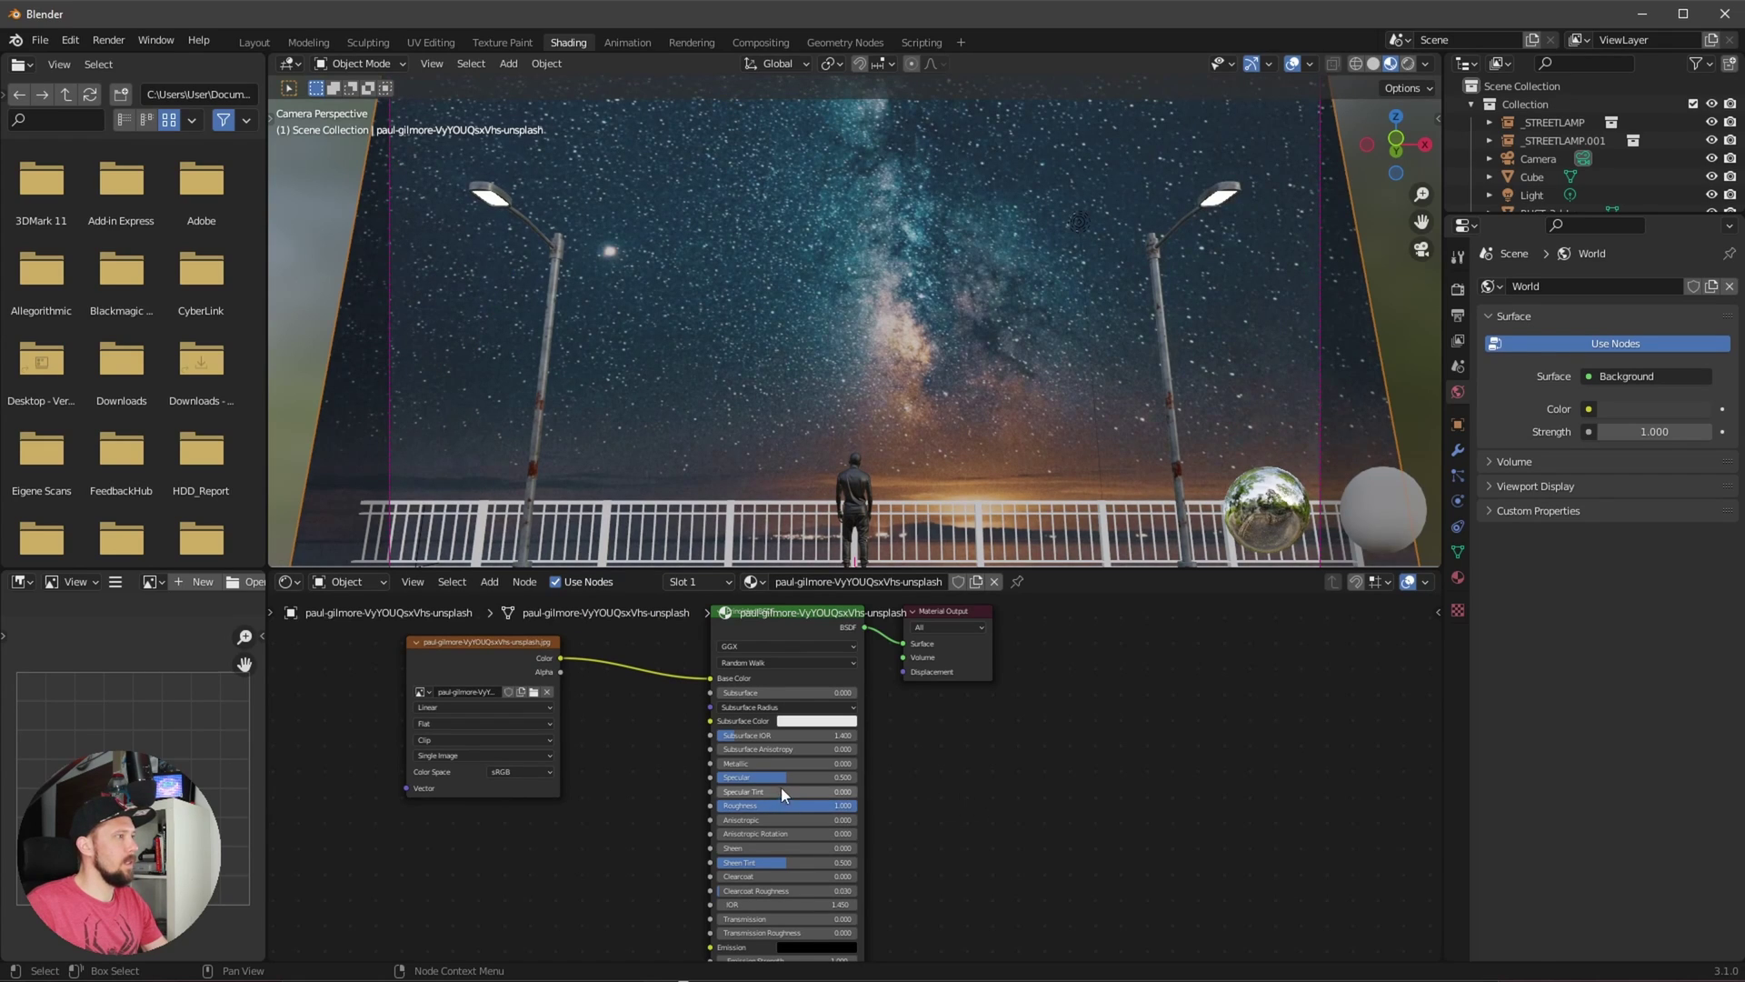
left_click_drag(783, 774, 500, 788)
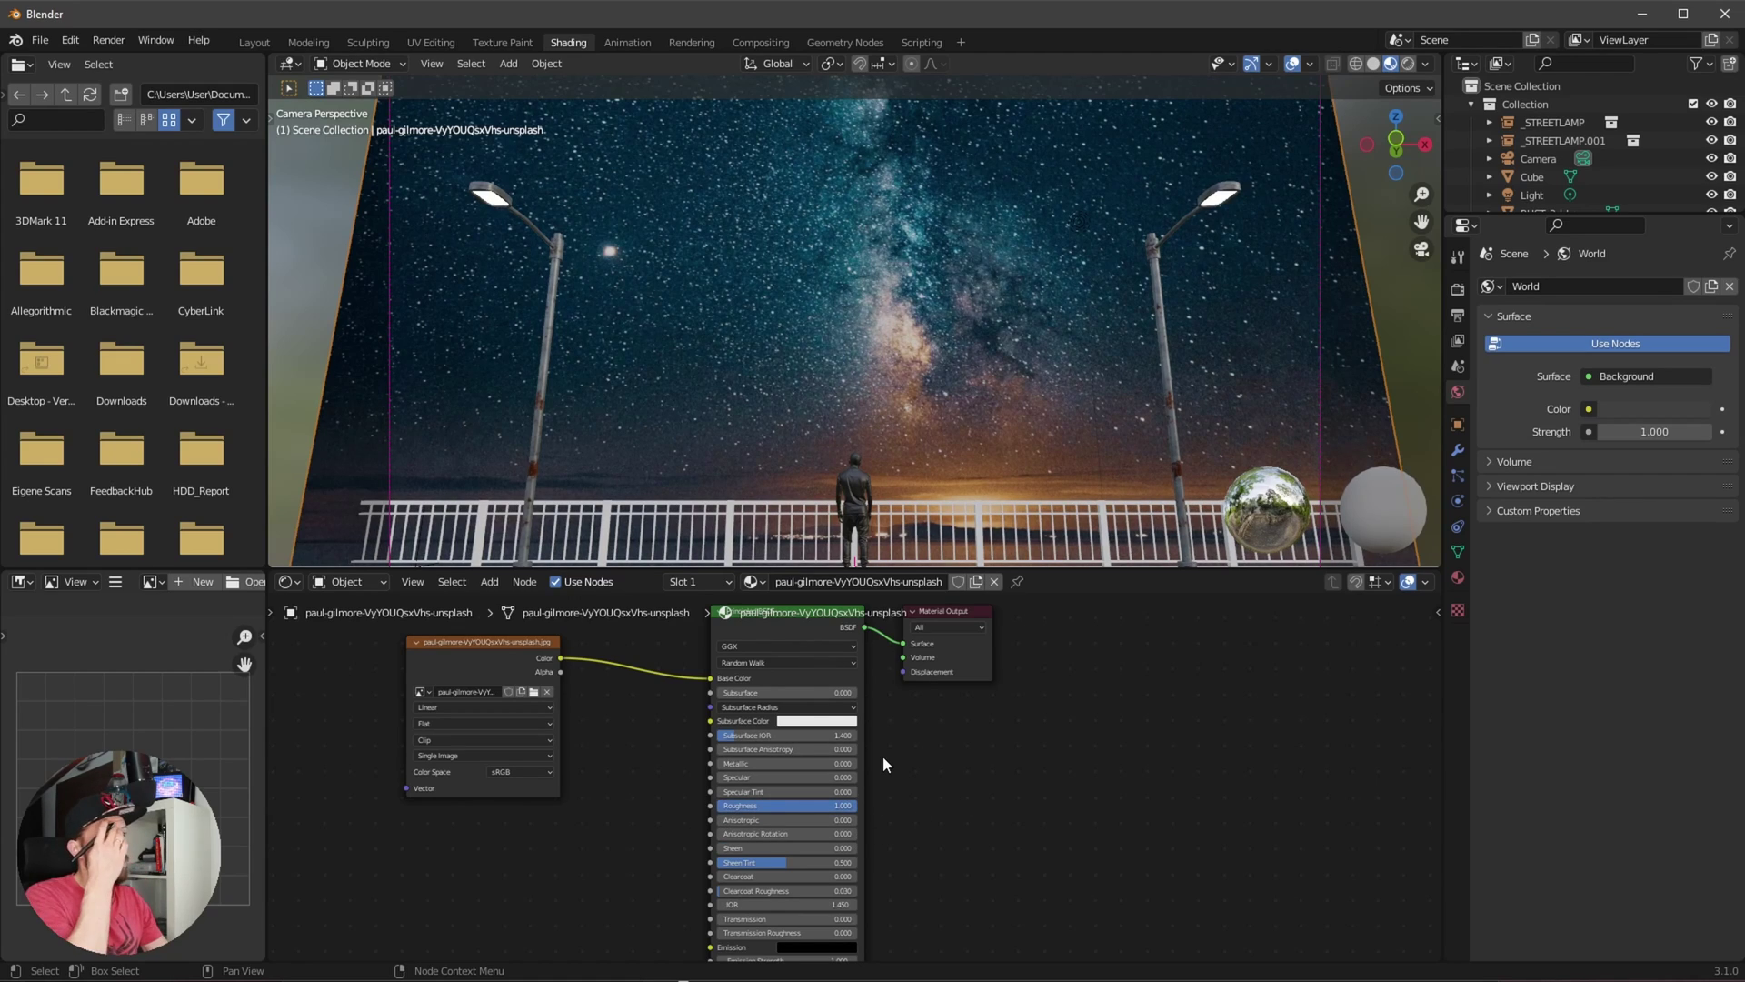
- Route the sky image's color through a new RGB Curves node into the Principled BSDF's Emission and bend its curve into an S shape
middle_click_drag(882, 755, 655, 824, "ctrl")
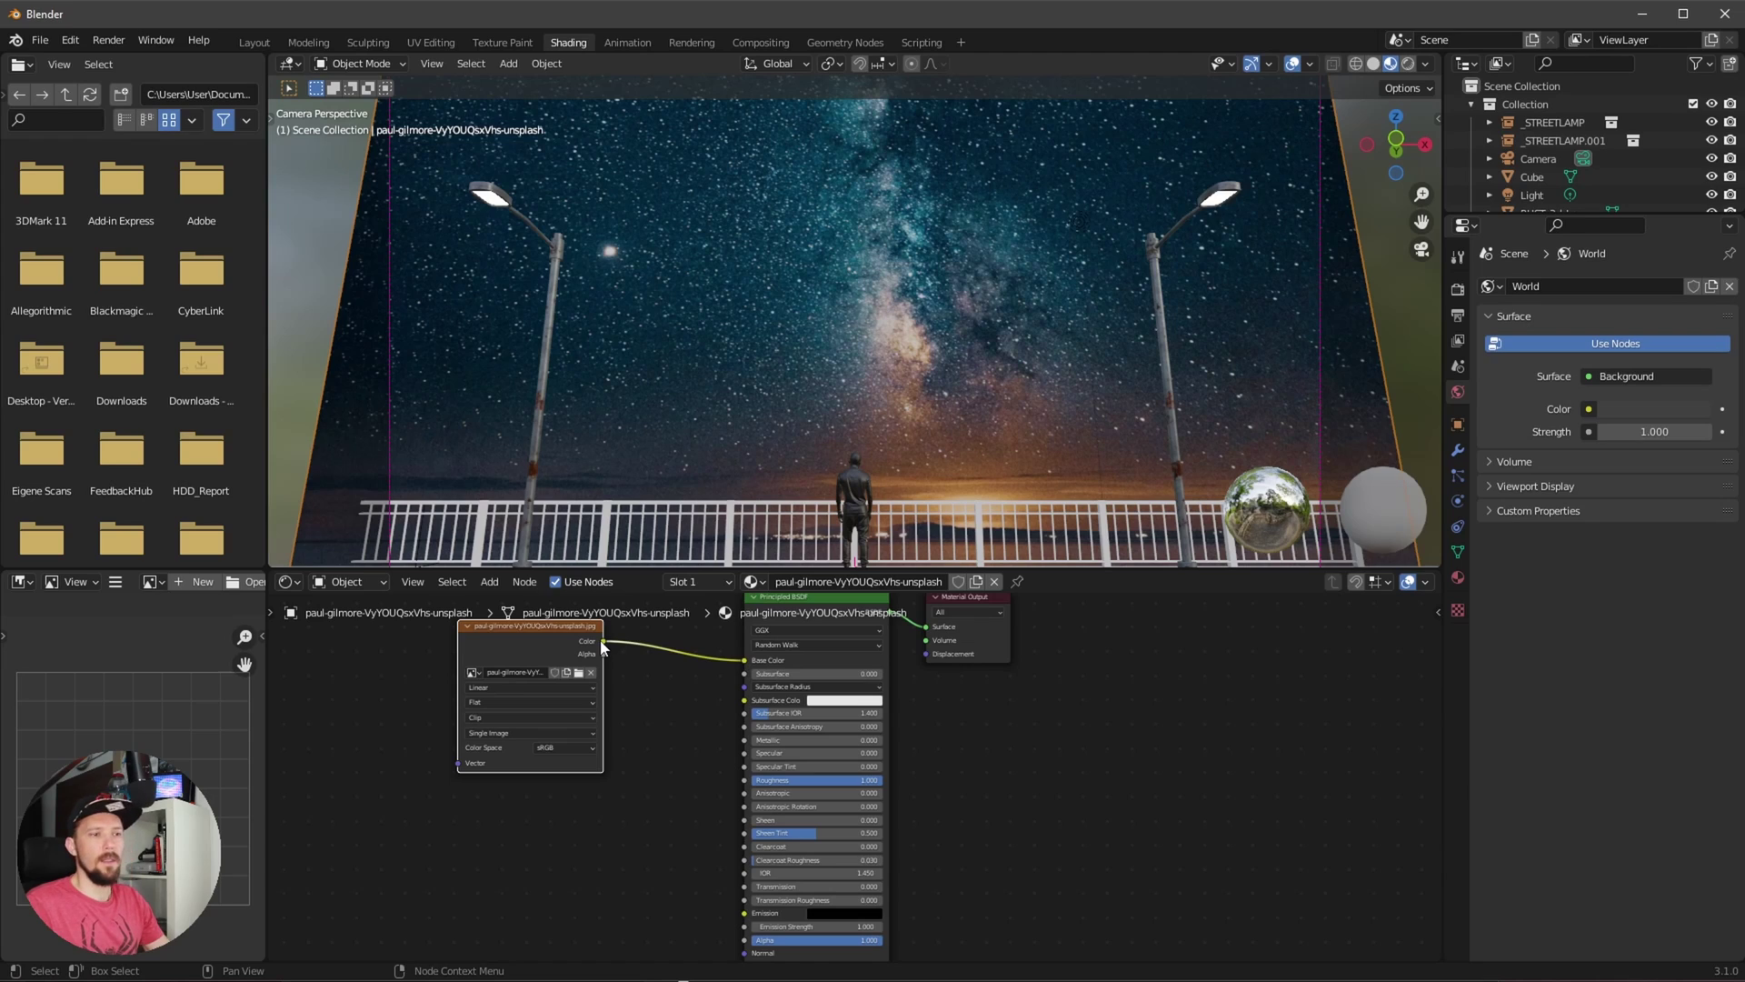
left_click_drag(602, 642, 744, 913)
key("shift+a")
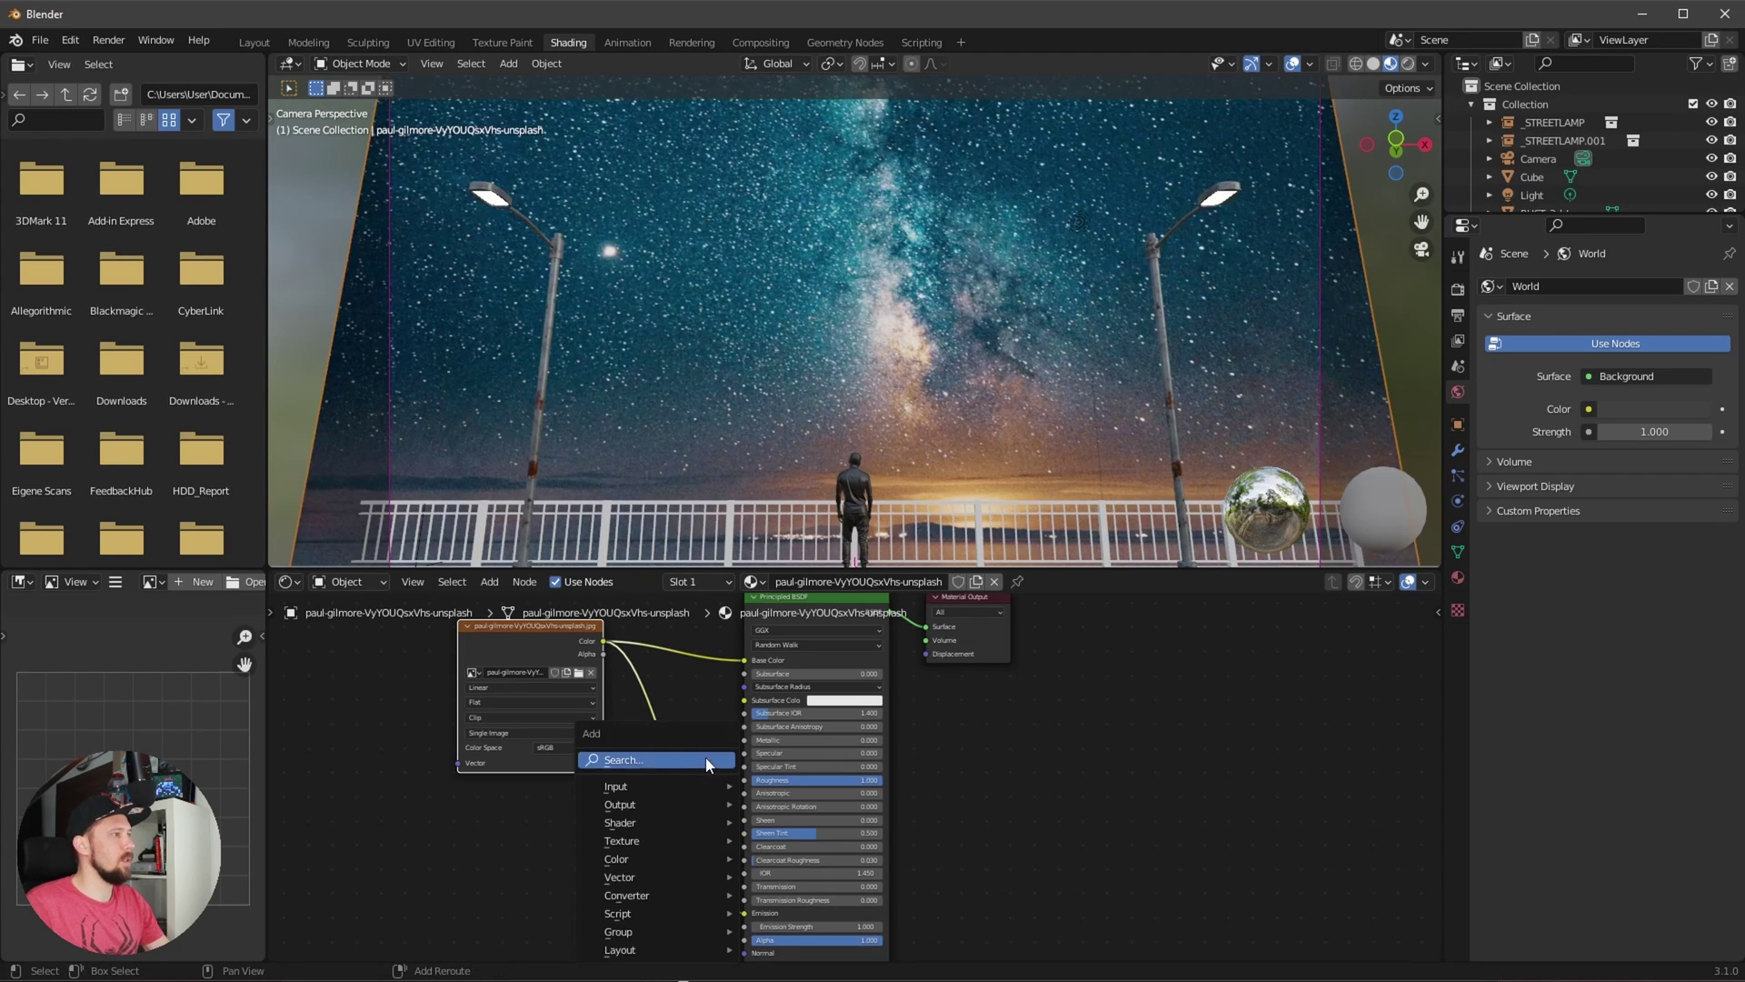
left_click(705, 756)
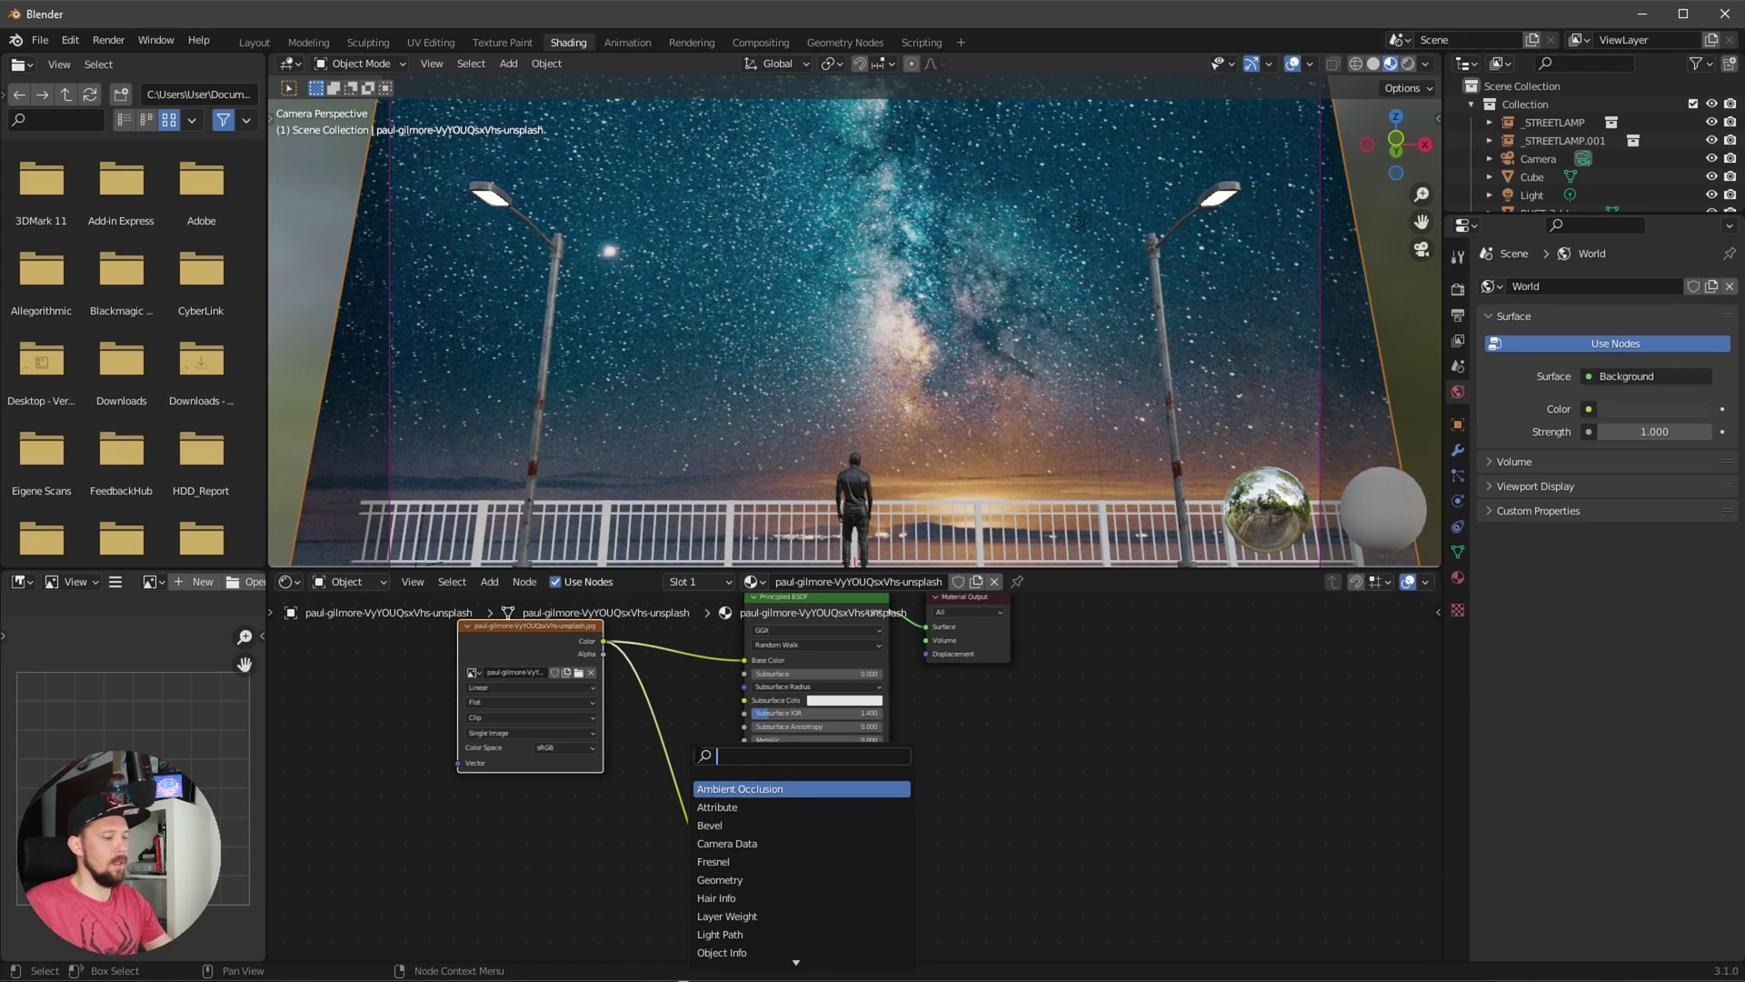
type("curve")
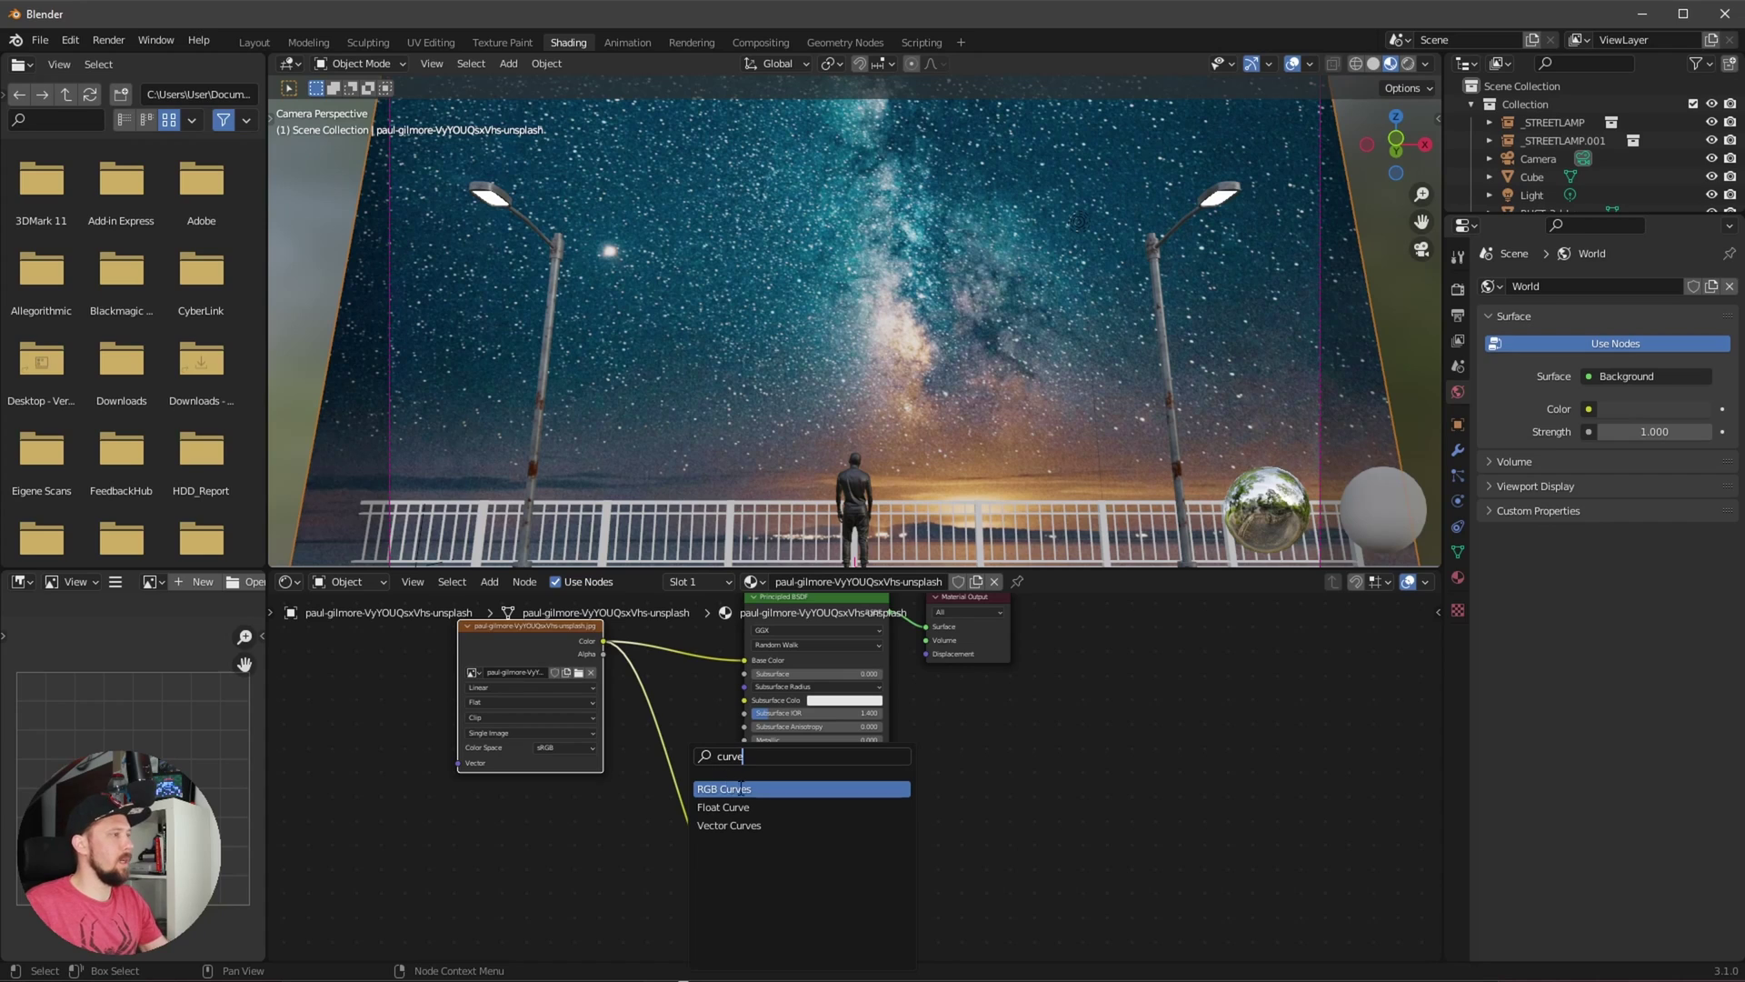
left_click(741, 788)
left_click(698, 723)
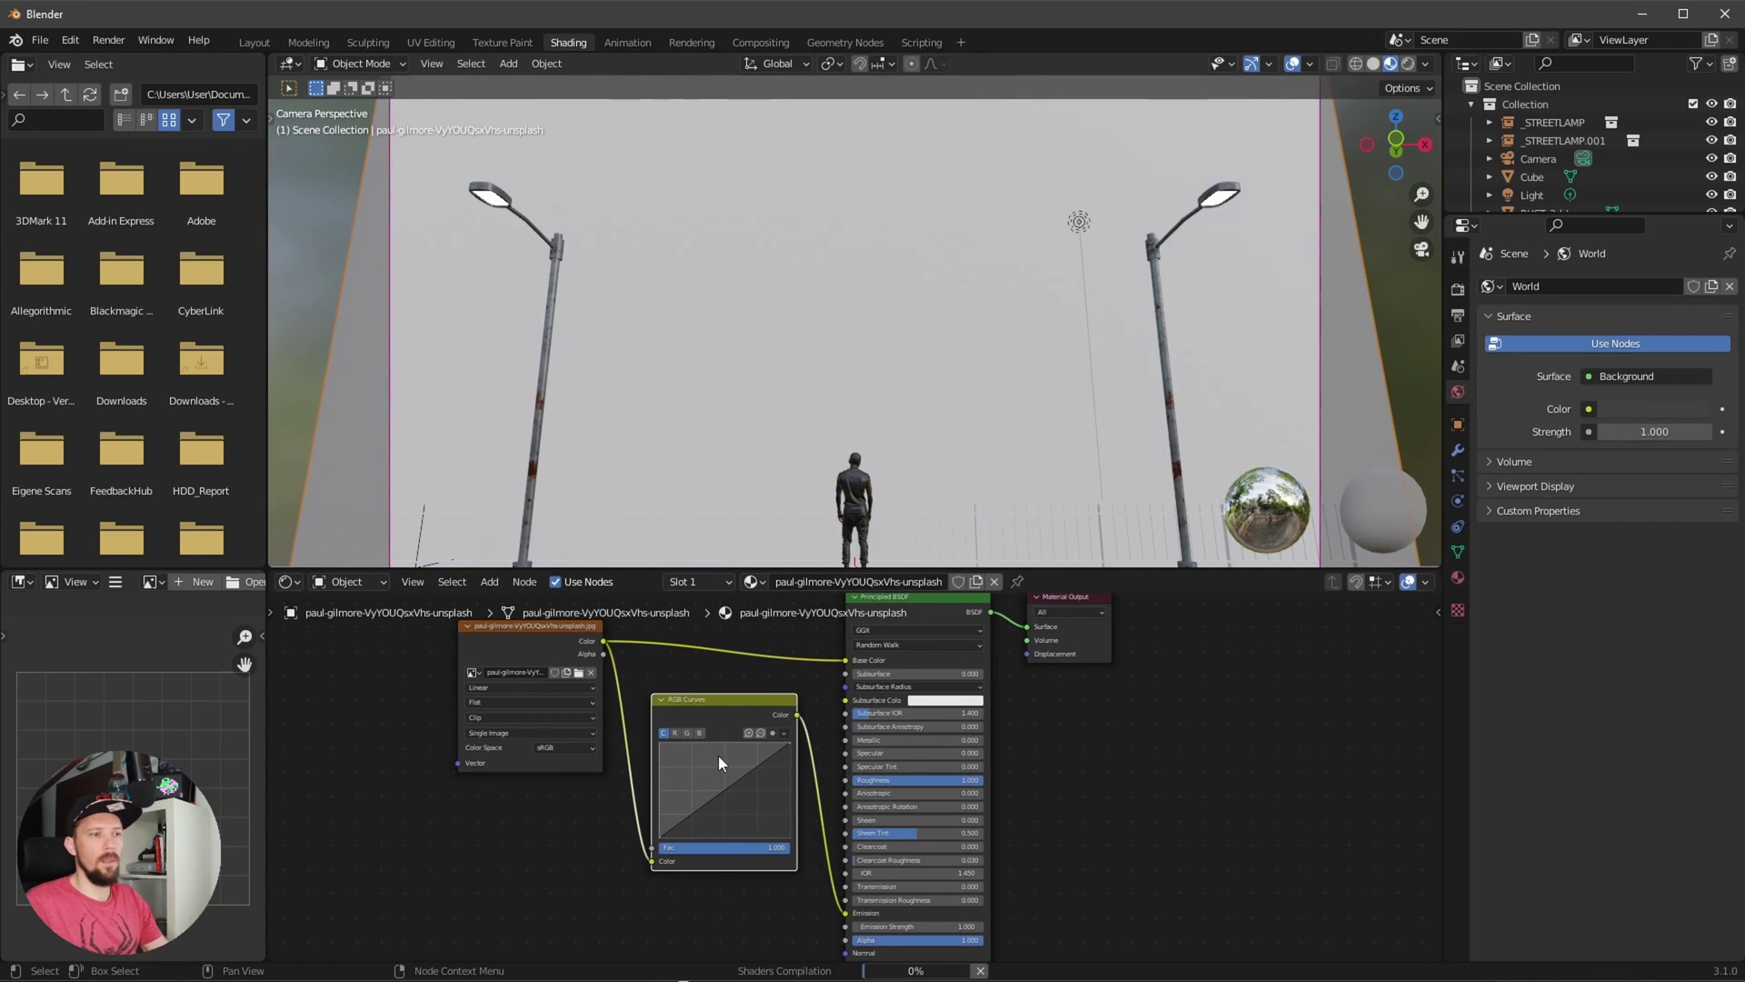
left_click_drag(709, 800, 727, 818)
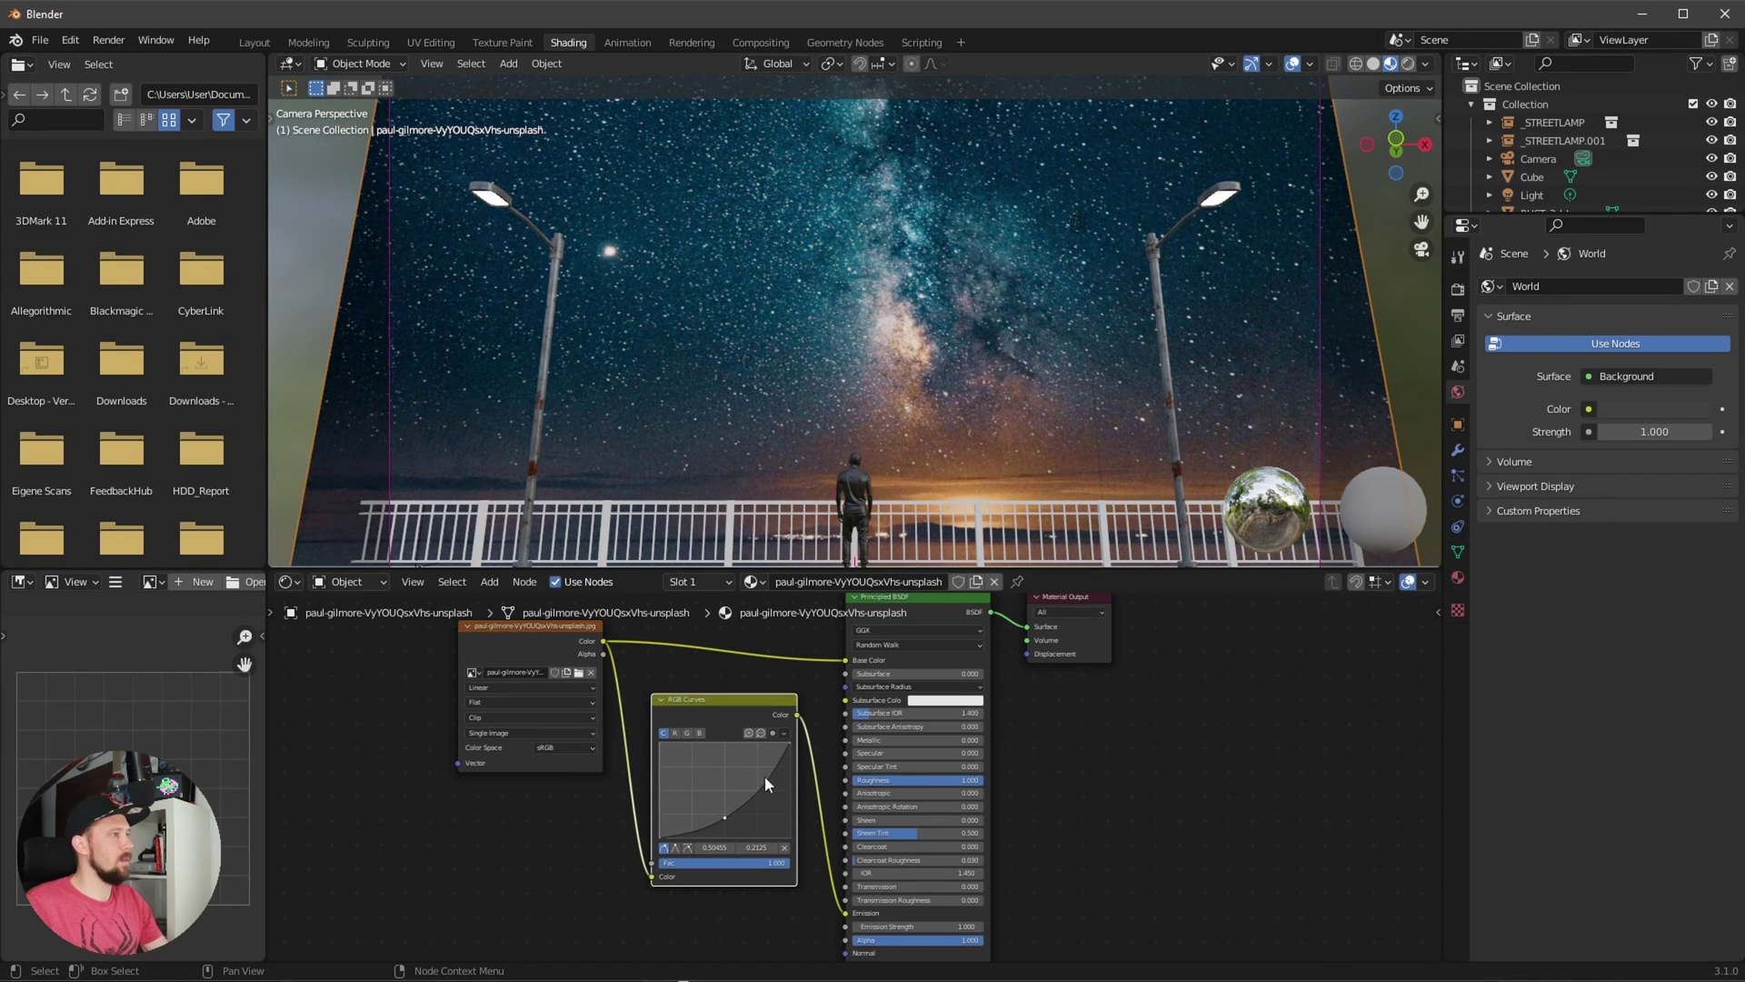
left_click_drag(760, 777, 729, 819)
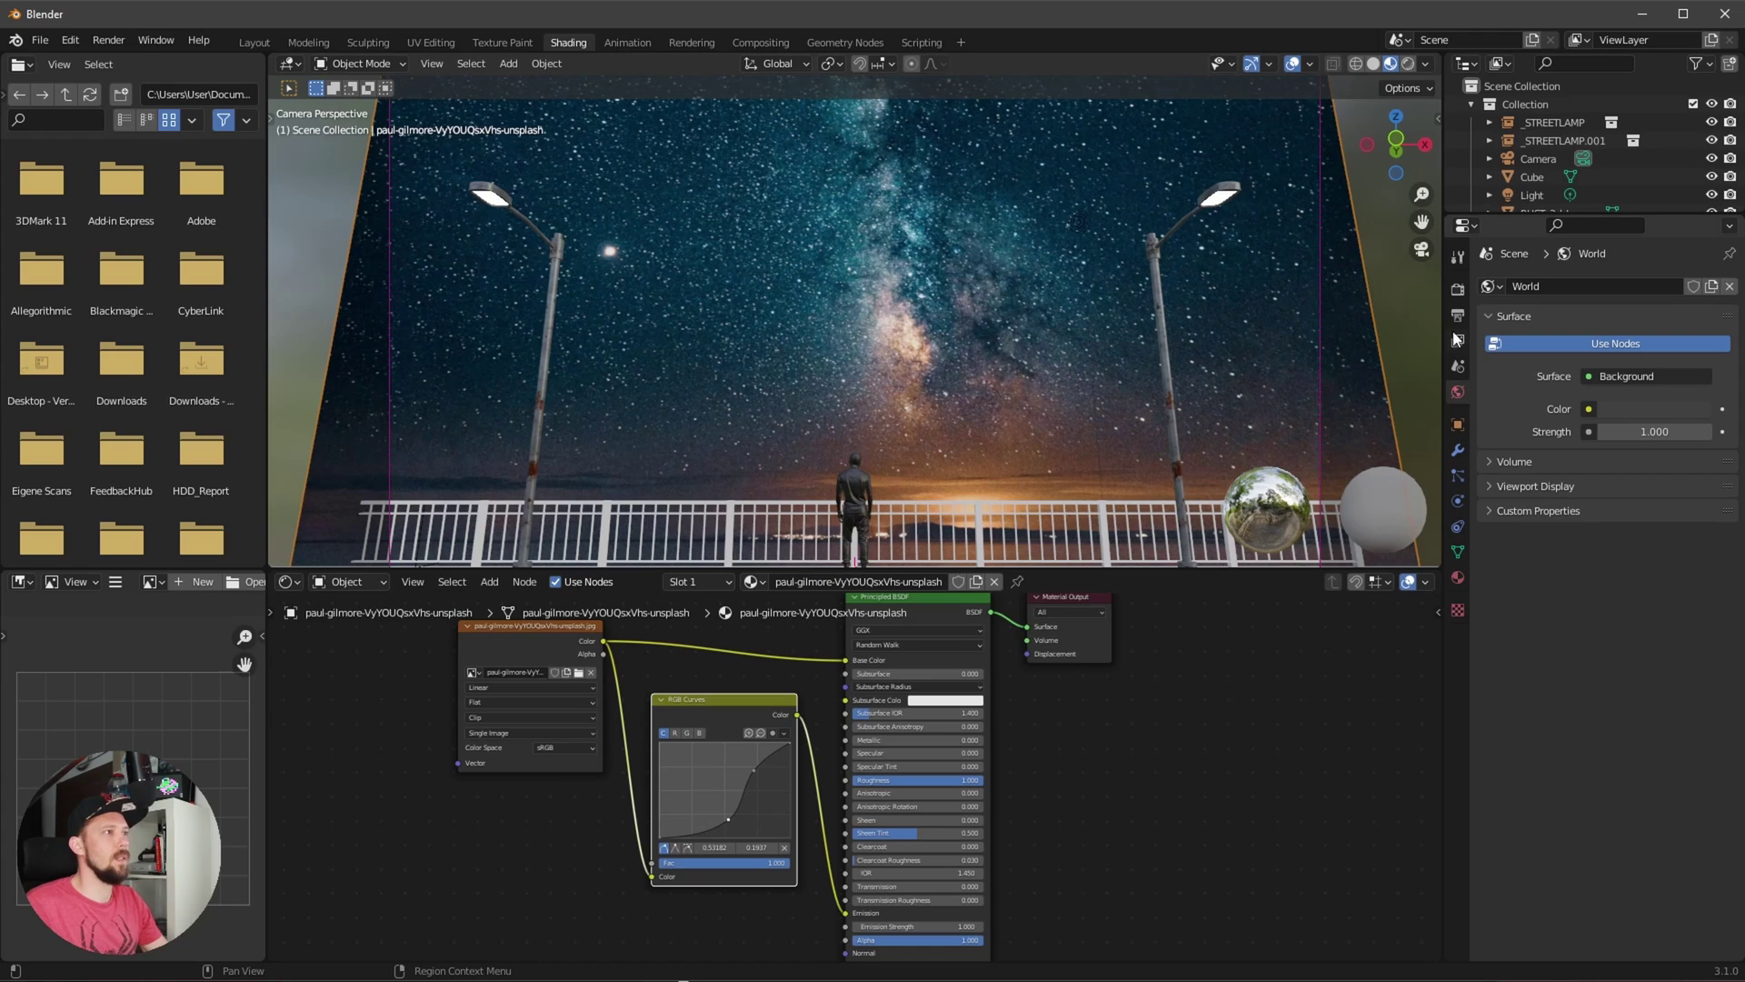
- Enable Ambient Occlusion, Bloom and Screen Space Reflections in the Eevee render settings
left_click(1458, 289)
left_click(1500, 416)
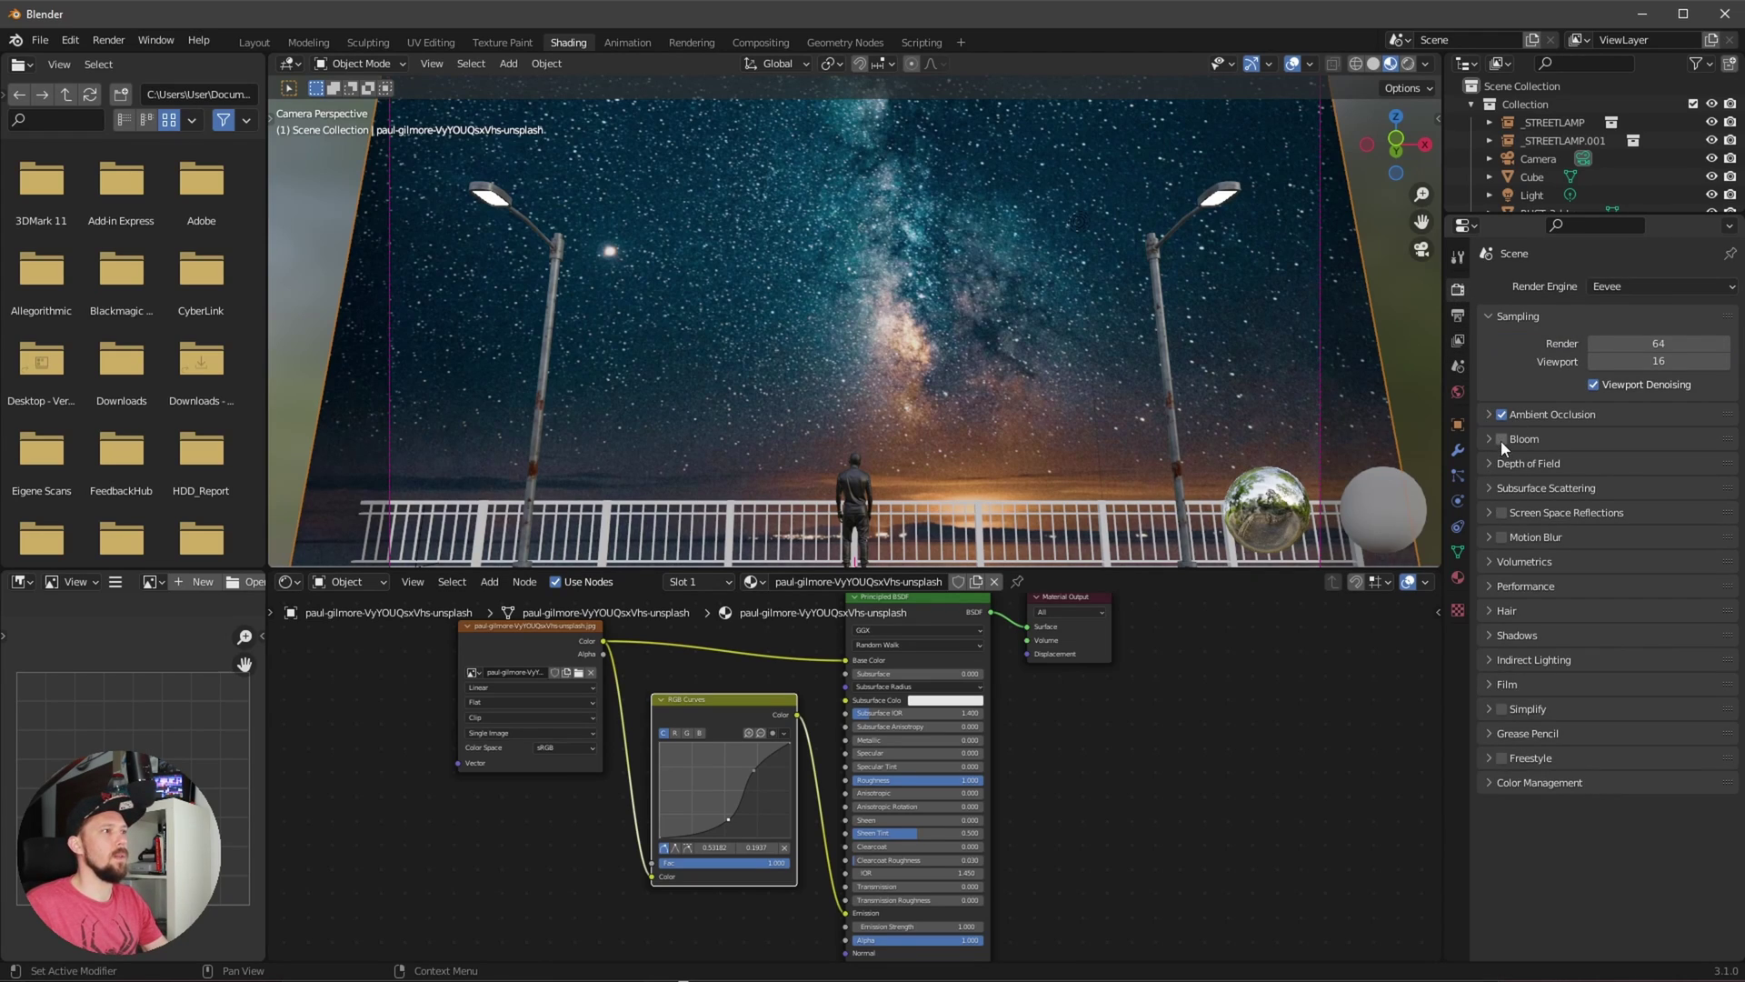
left_click(1502, 439)
left_click(1502, 513)
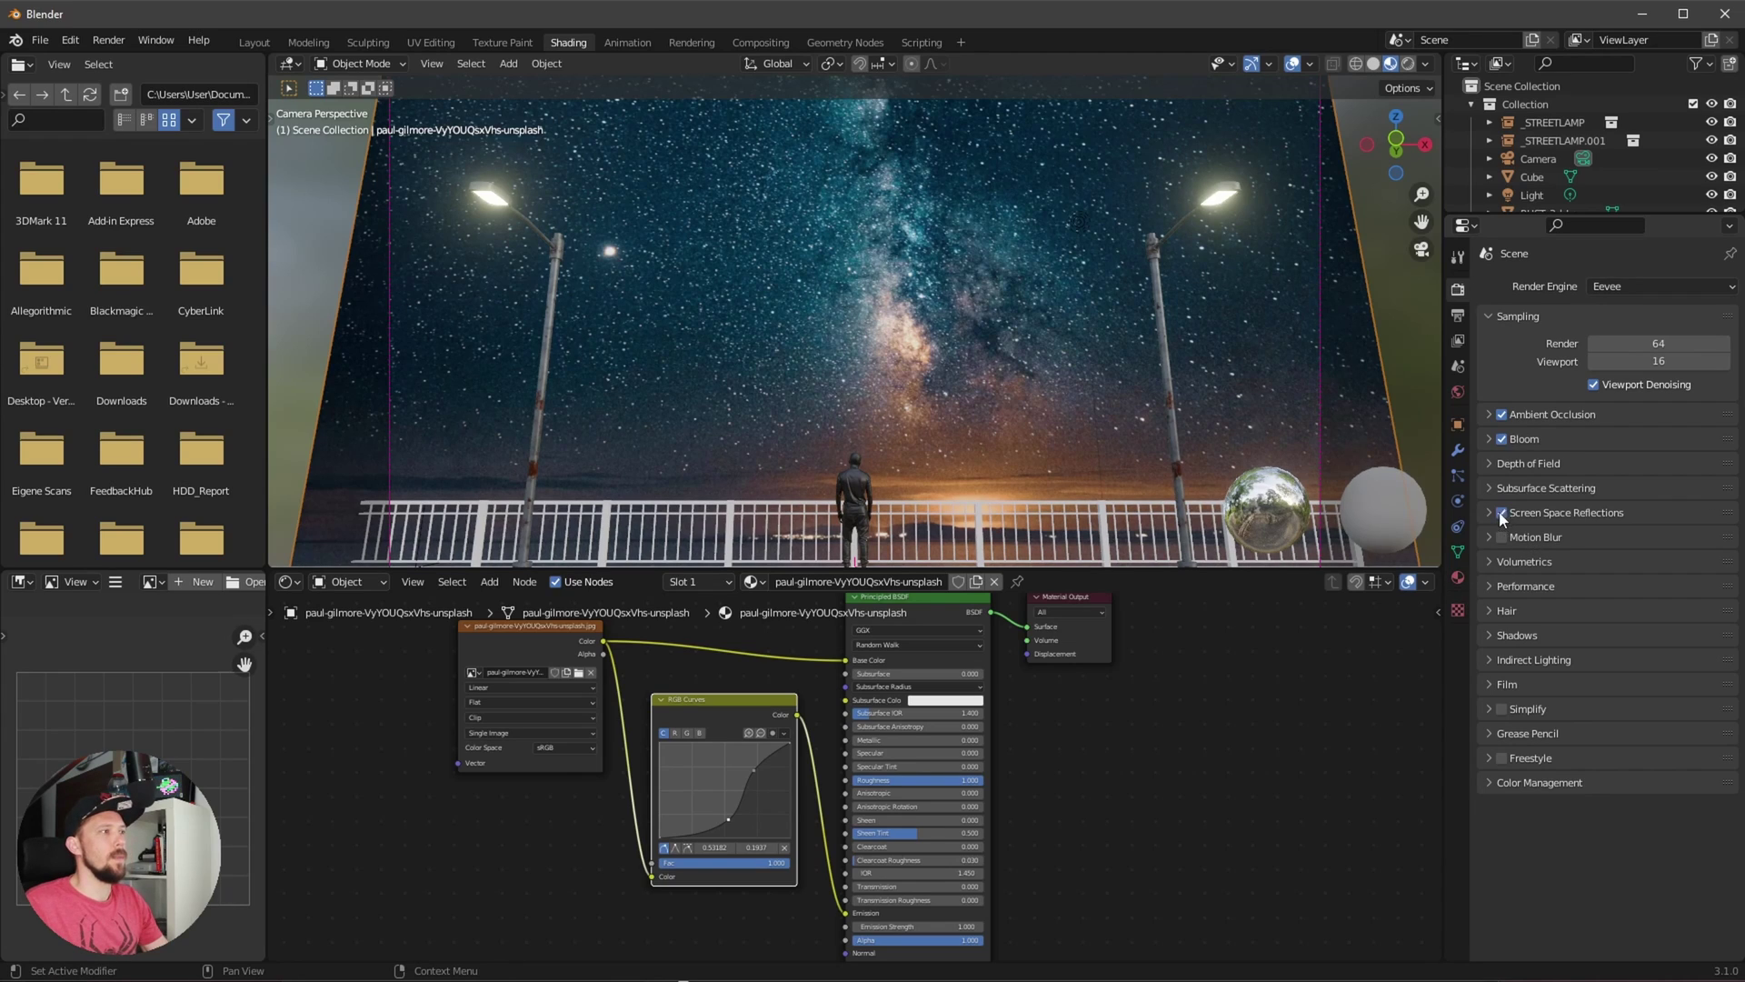
scroll(943, 477, "down", 2)
scroll(980, 473, "down", 1, "shift")
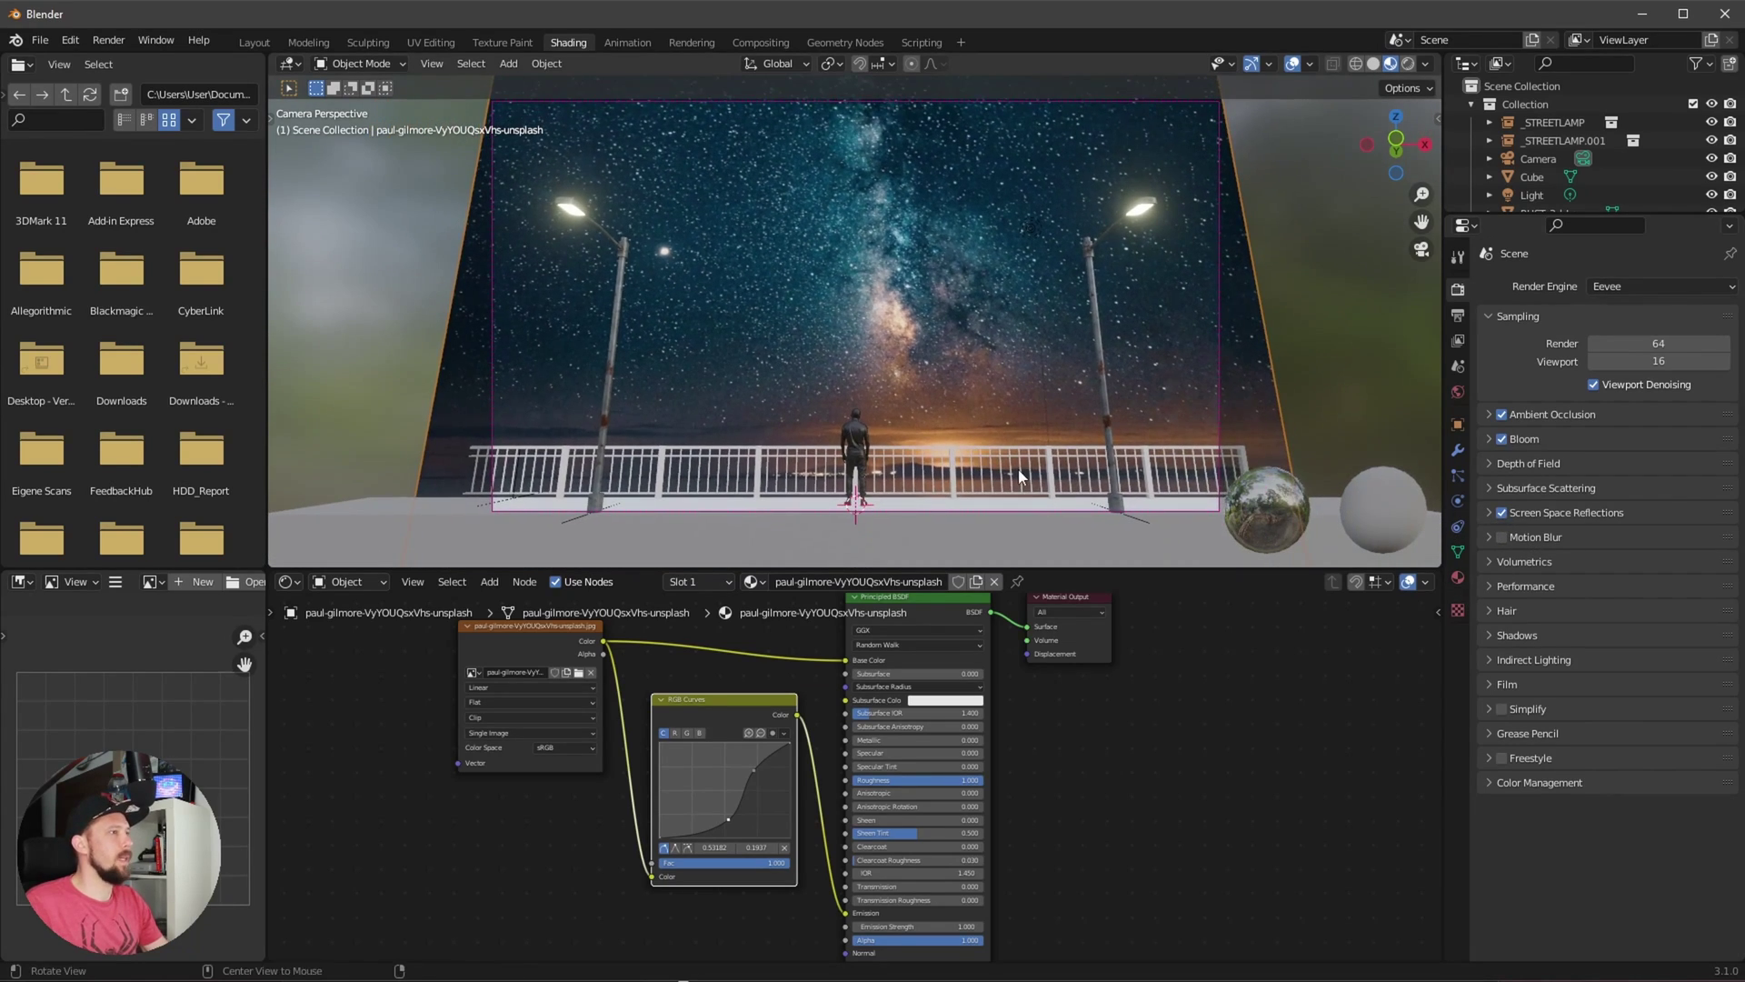
- Configure Screen Space Reflections with Half Res Trace off, Trace Precision and Max Roughness at 1, and Edge Fading at 0
left_click(1488, 513)
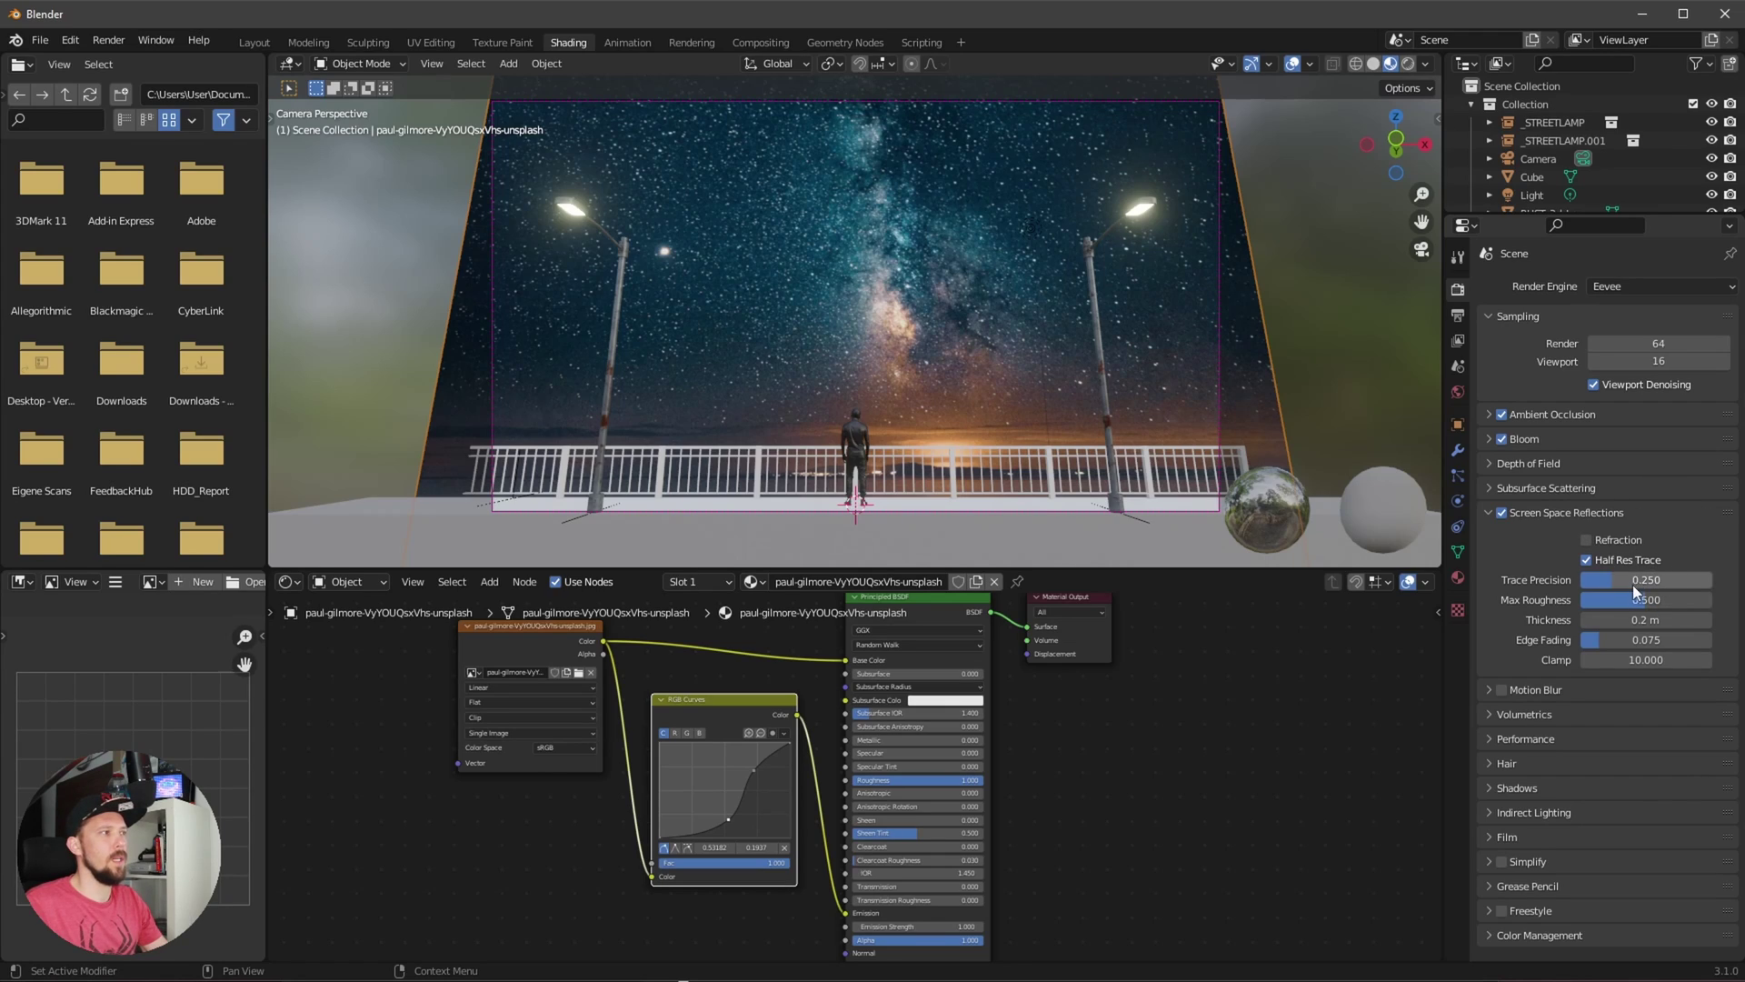
left_click(1587, 559)
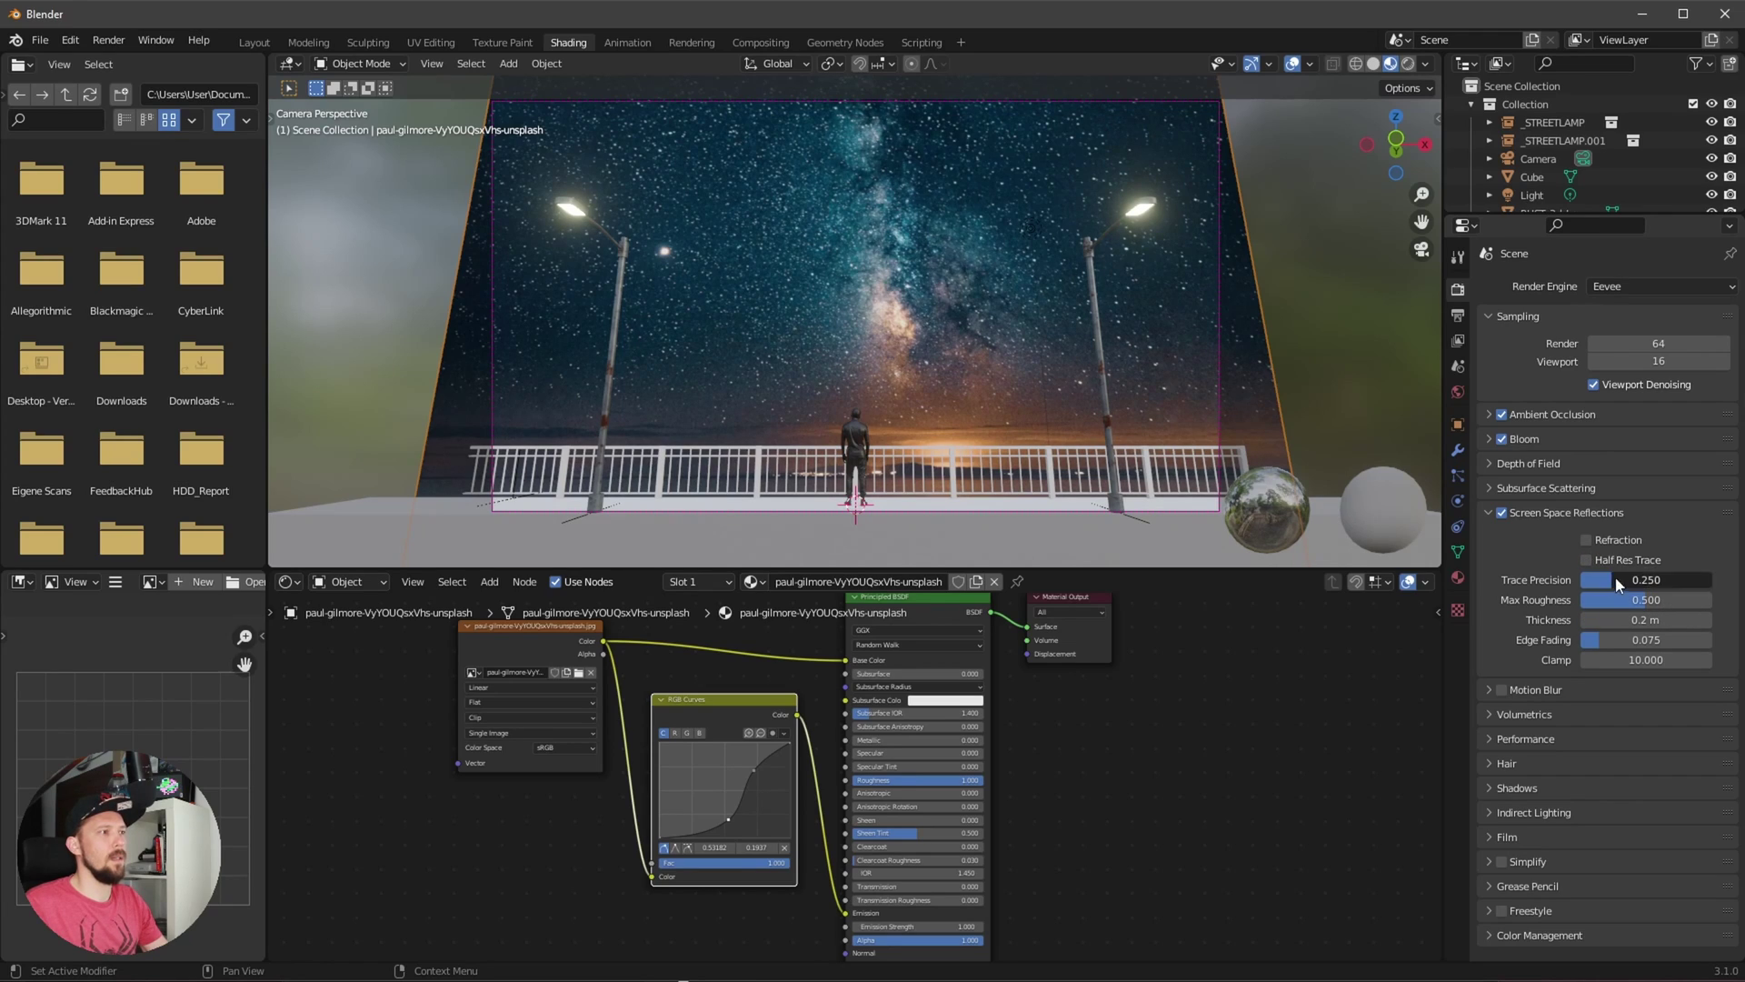
mouse_move(1617, 582)
left_mouse_down()
mouse_move(1708, 582)
mouse_move(1709, 600)
left_mouse_up()
left_click_drag(1627, 640, 1582, 640)
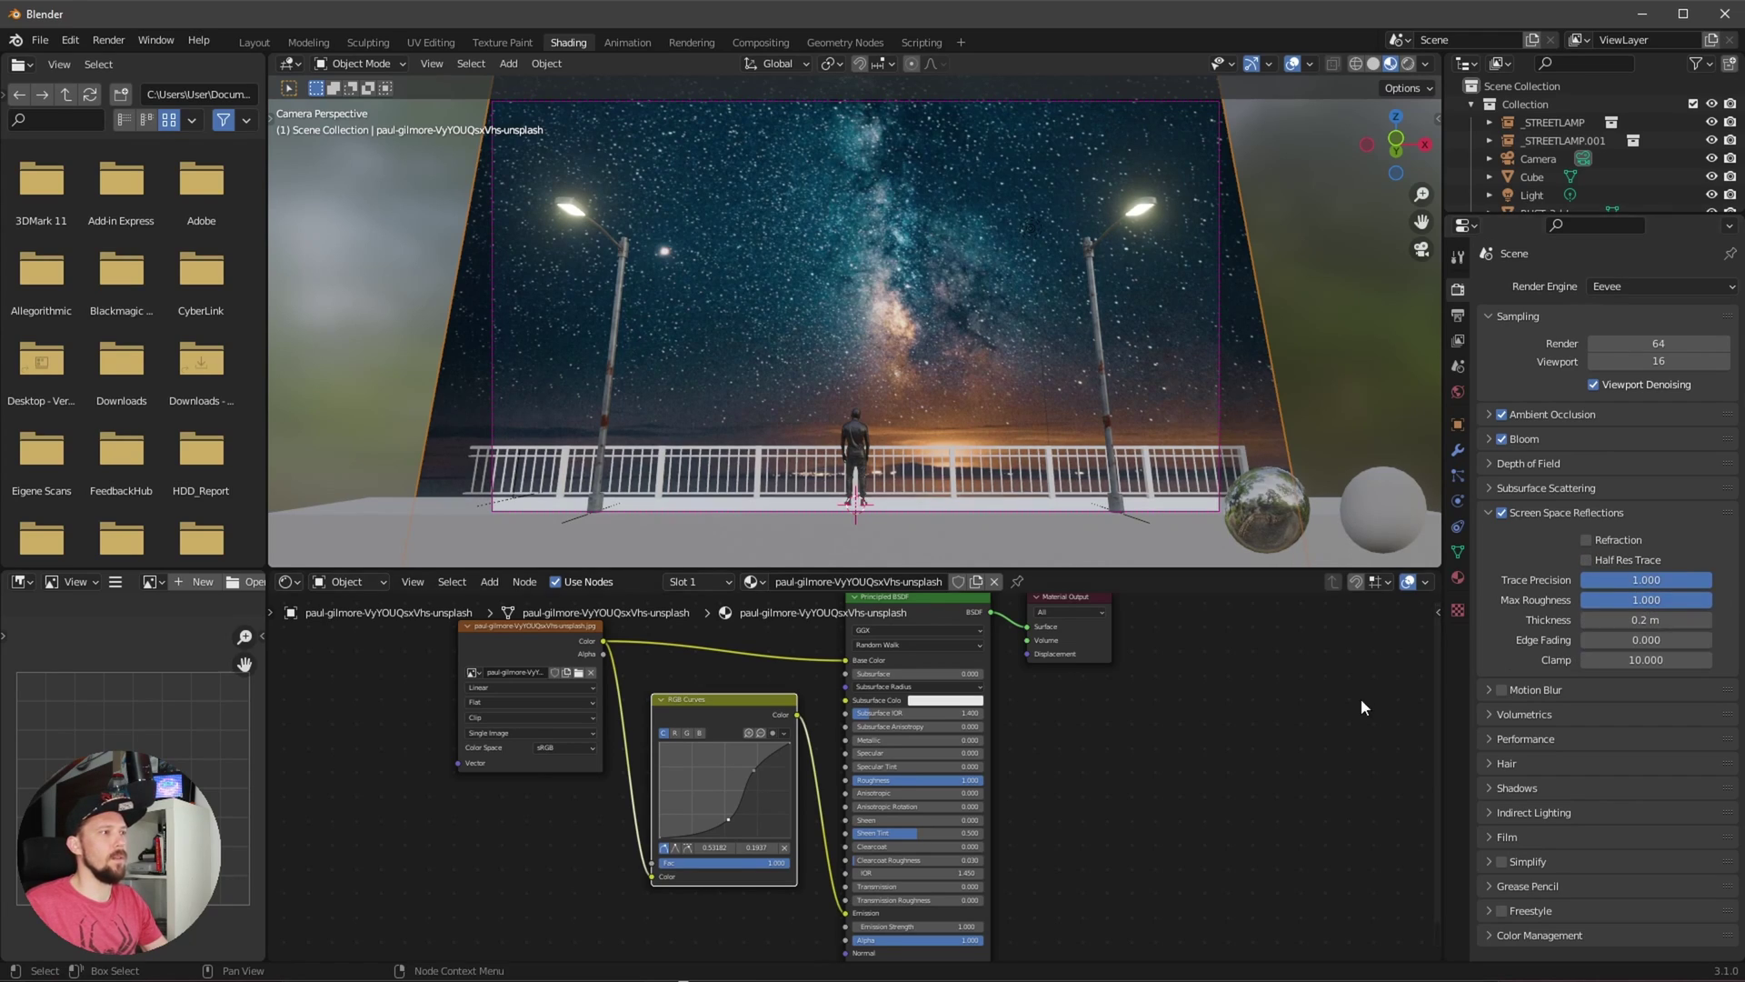
- Select the ground slab under the figure and street lamps and give it a new material
middle_click_drag(974, 504, 972, 466)
middle_click_drag(1072, 413, 1043, 434)
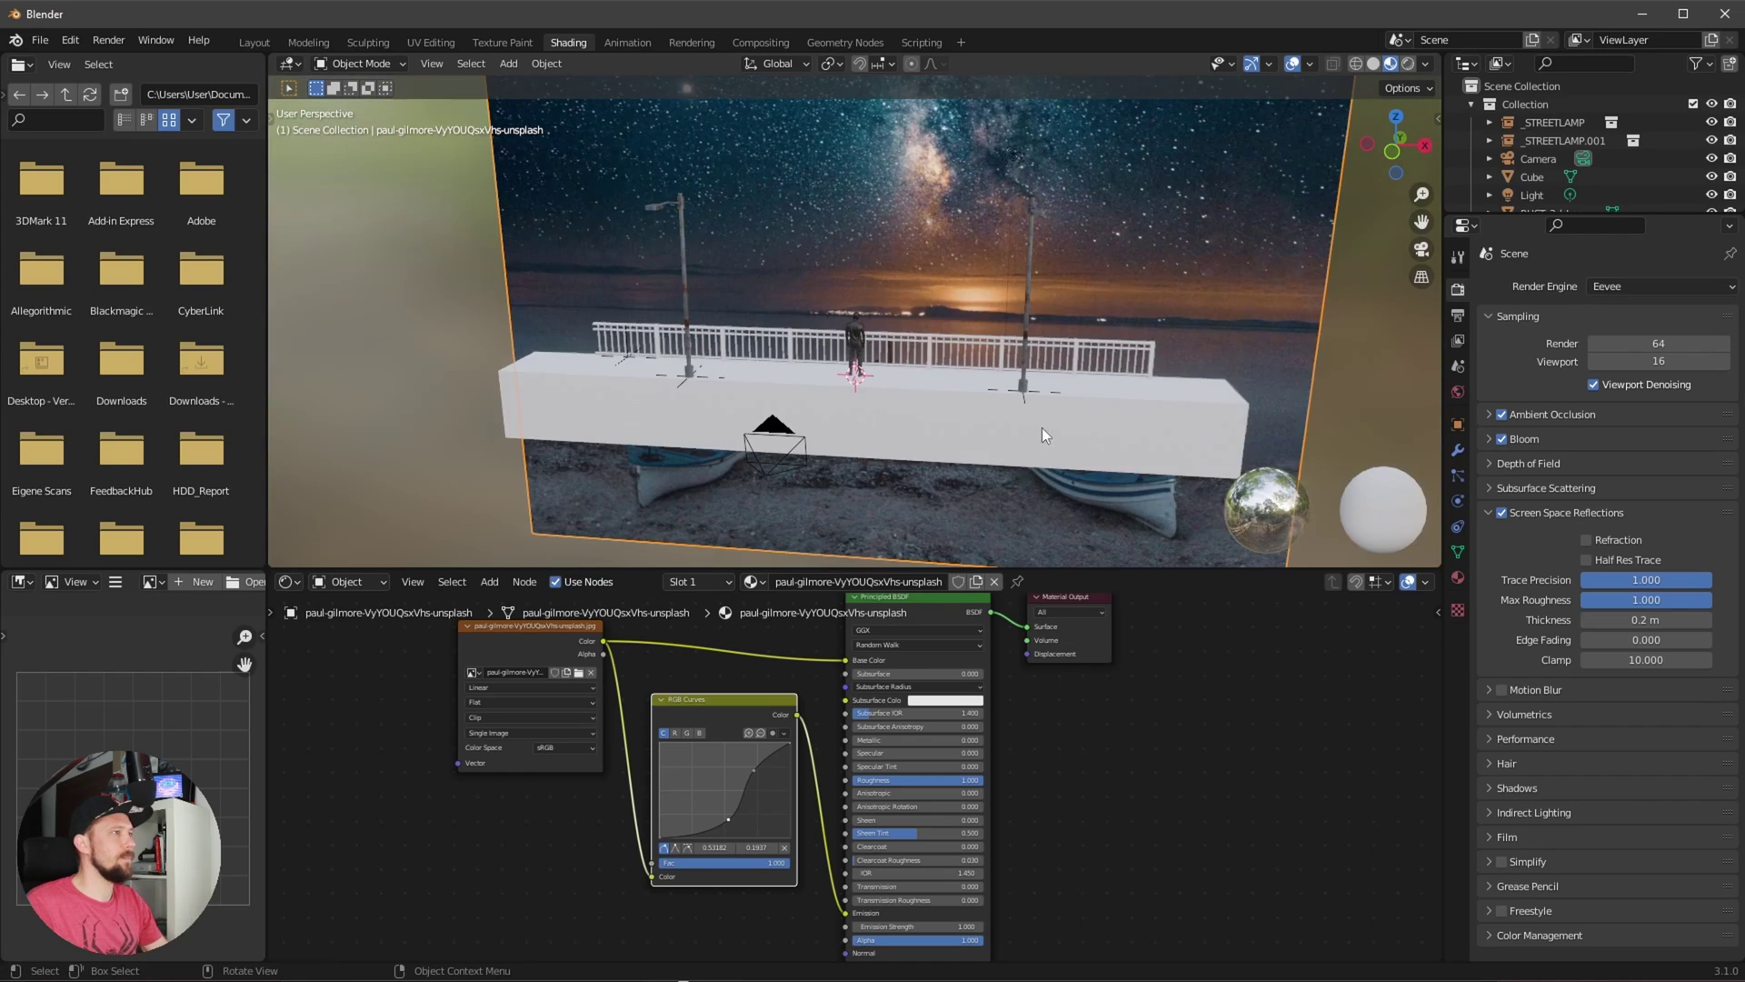
left_click(1042, 435)
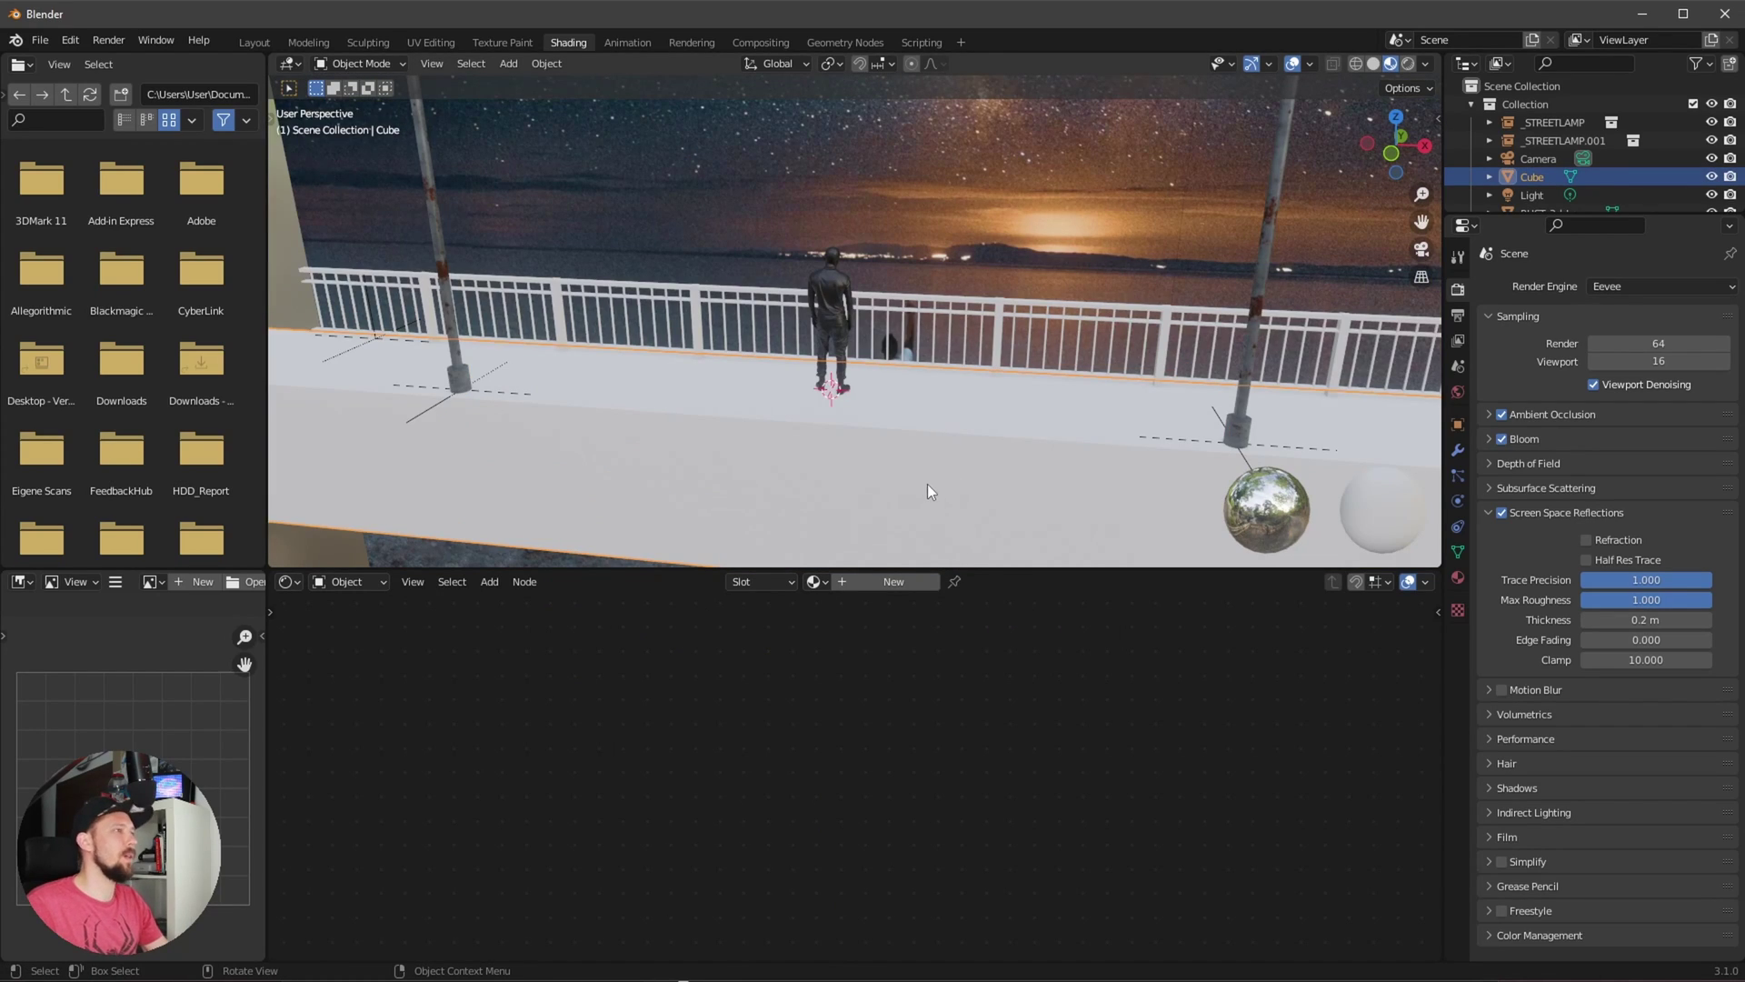
left_click(969, 428)
left_click(960, 466)
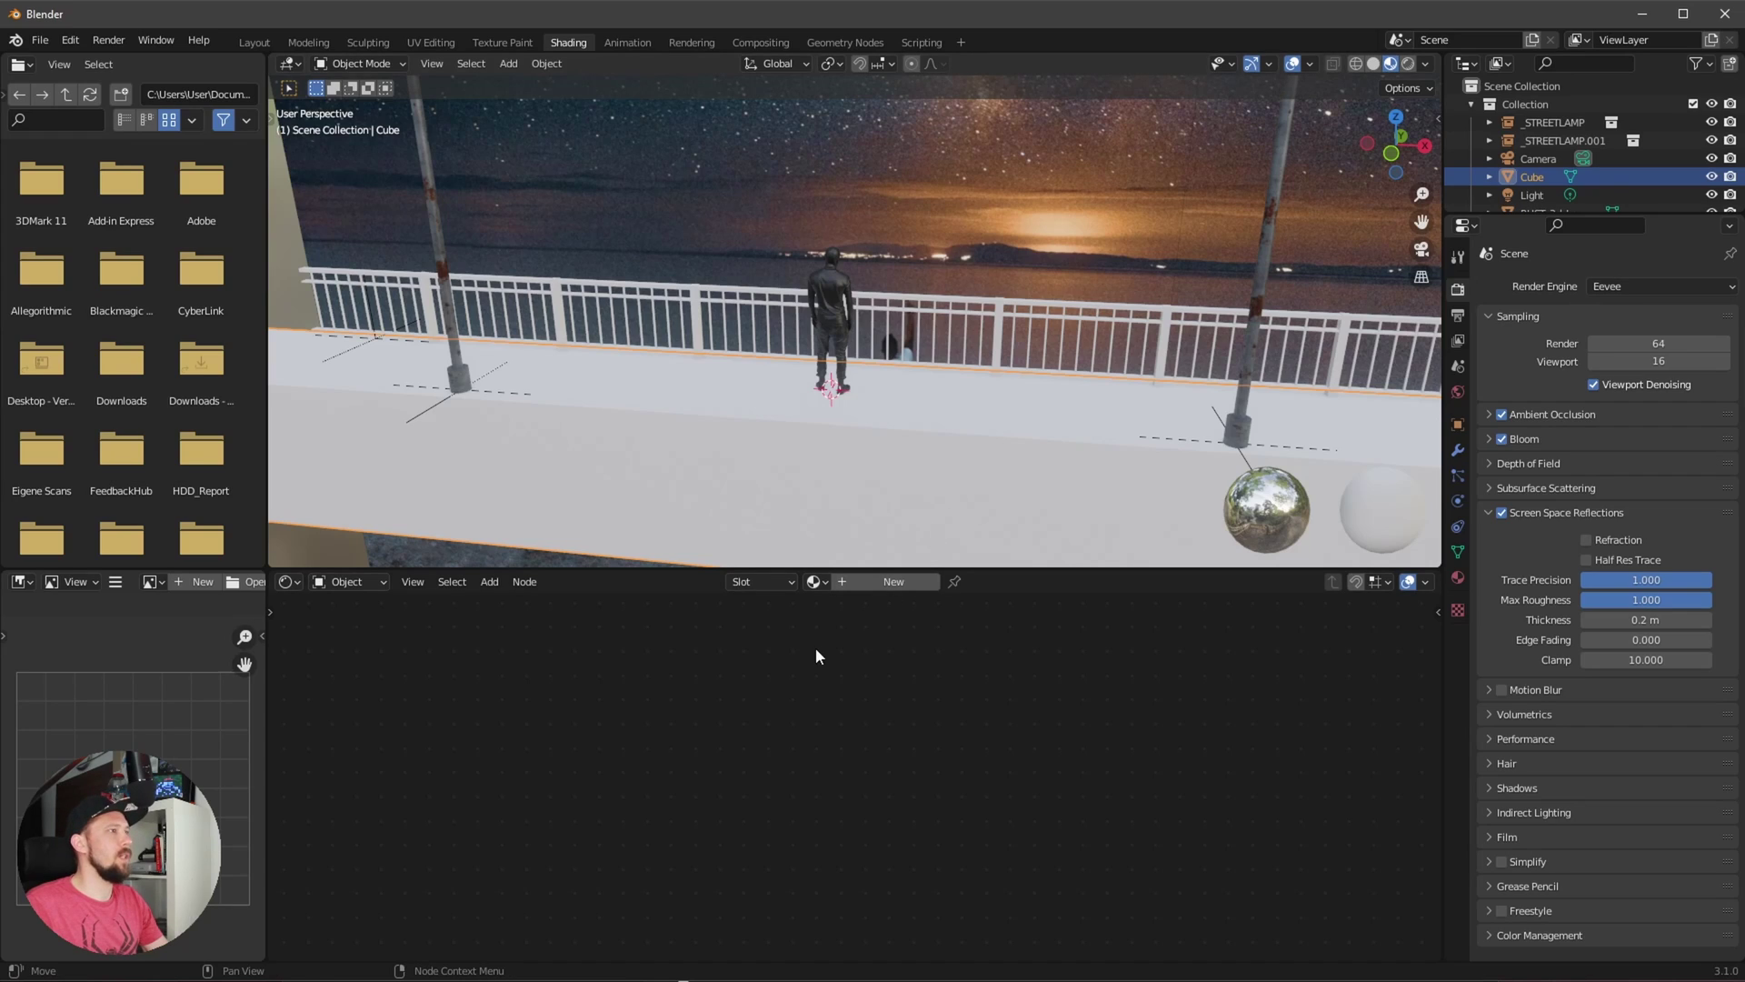
left_click(894, 582)
- Name the slab's material M_pavement
left_click(855, 581)
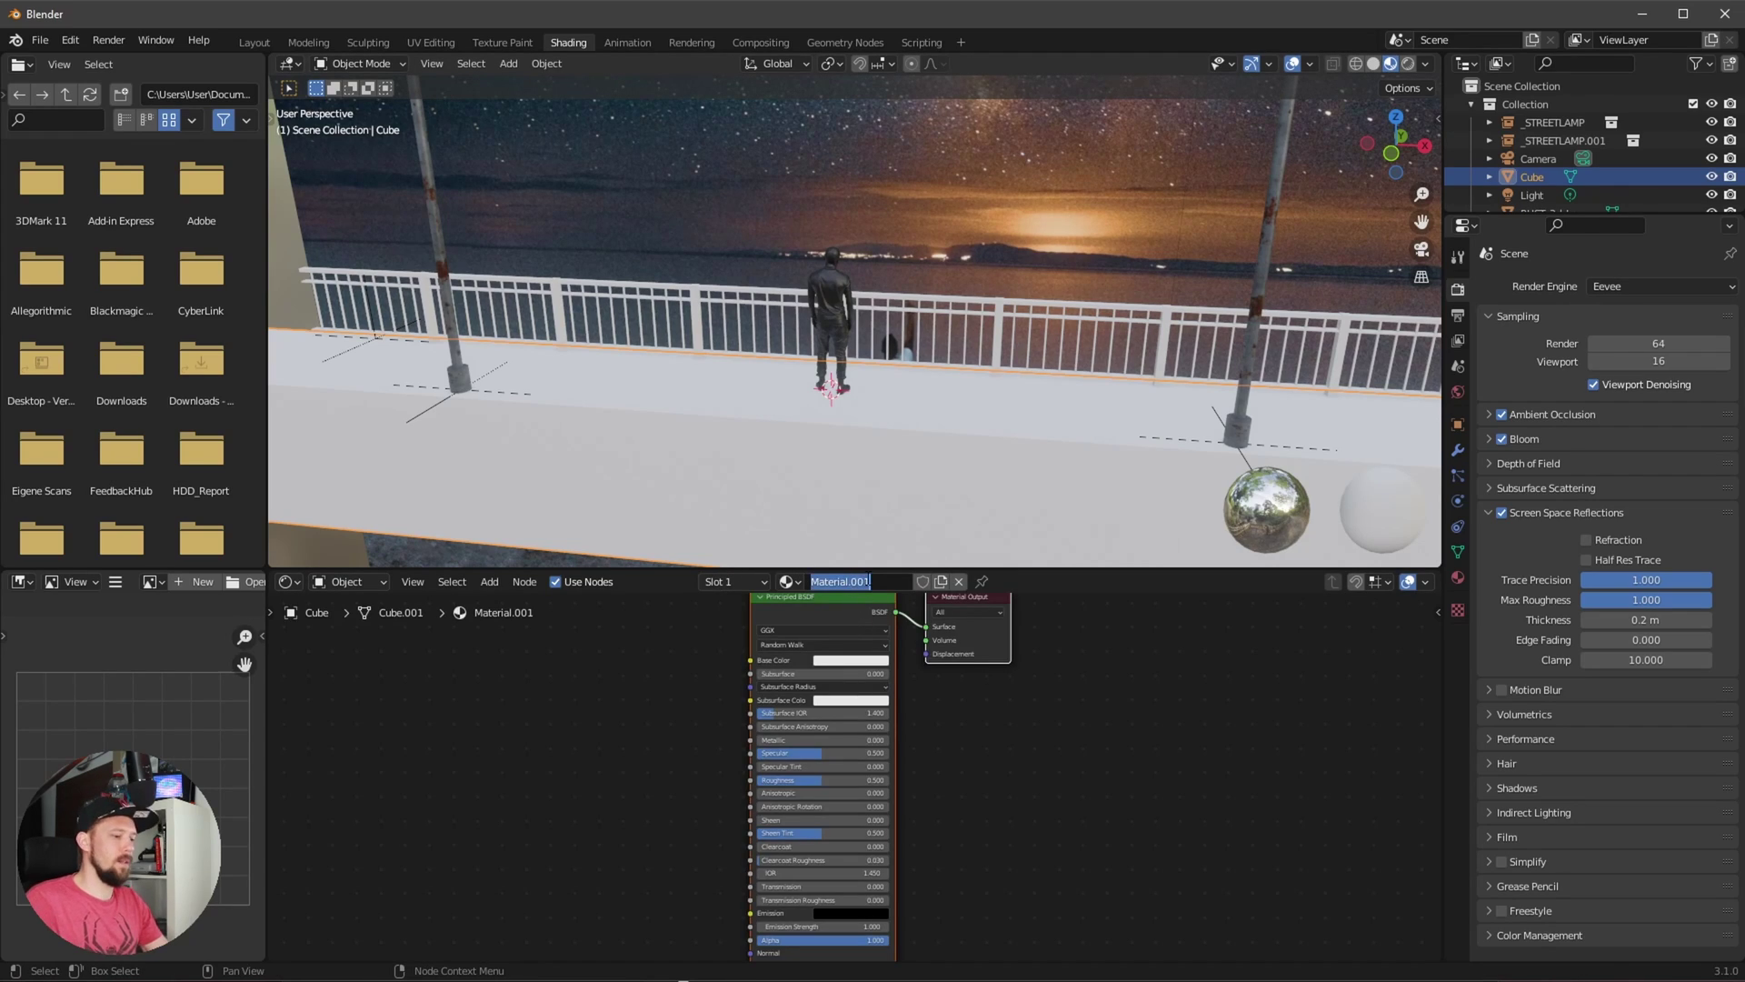
type("M_p")
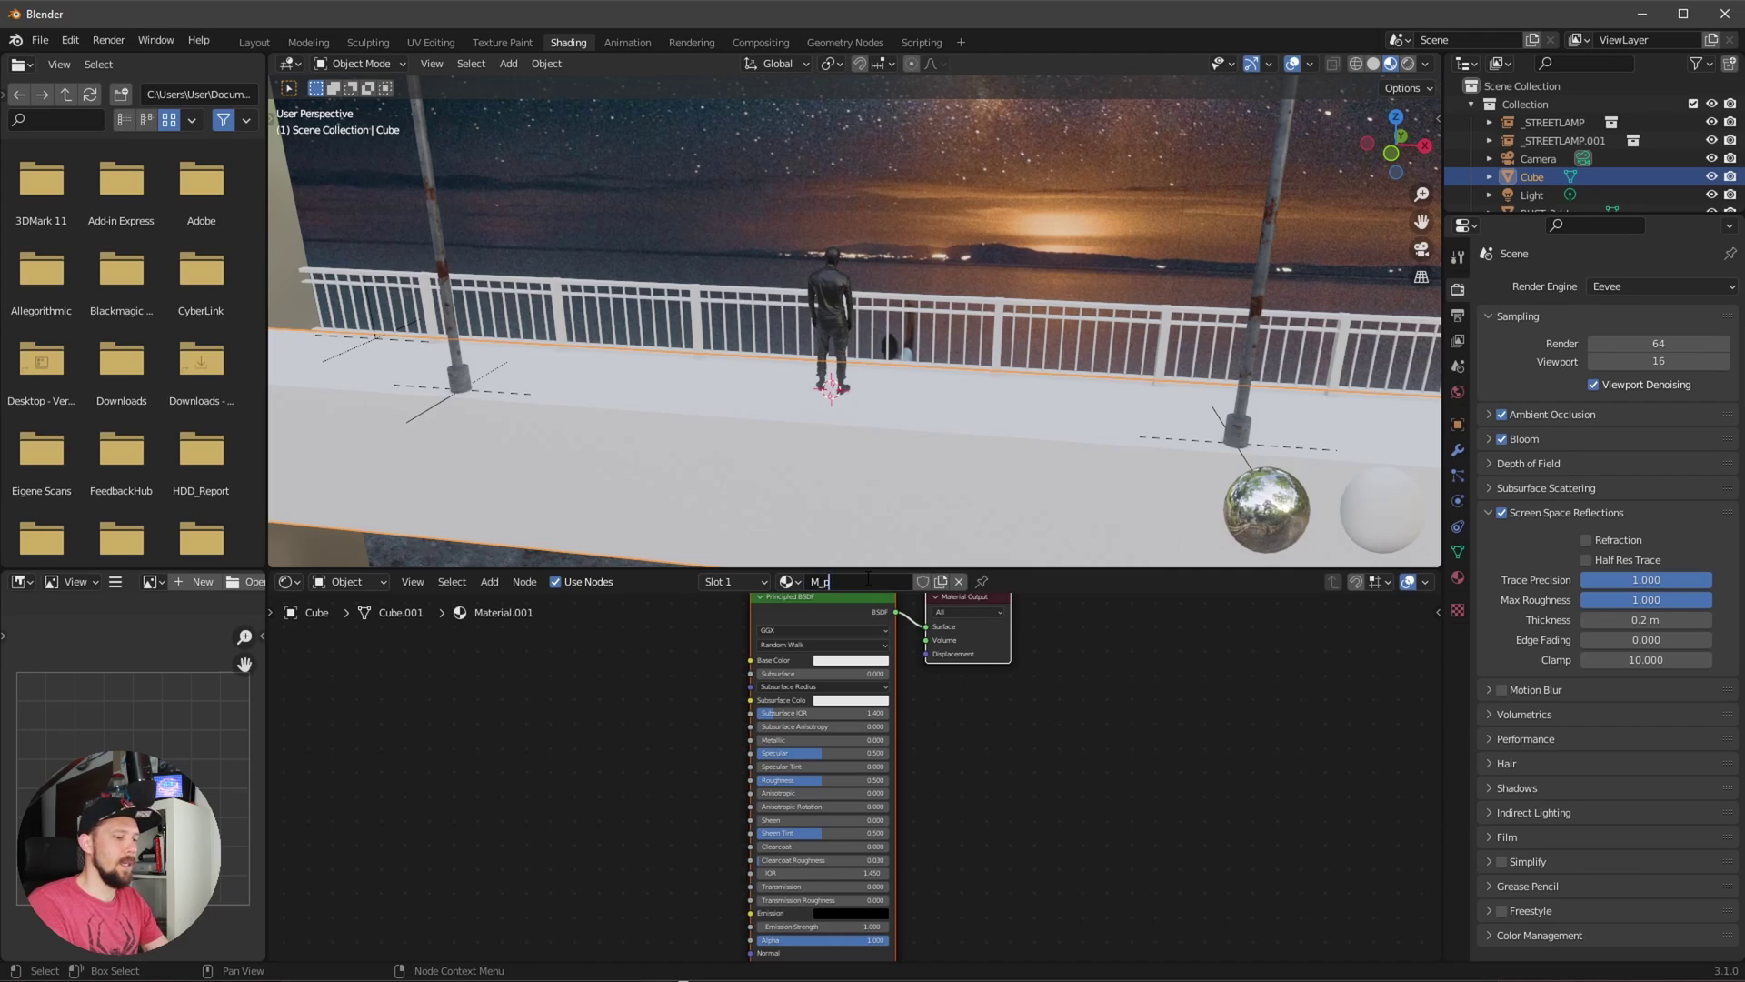
type("ave,e")
key("BackSpace")
key("BackSpace")
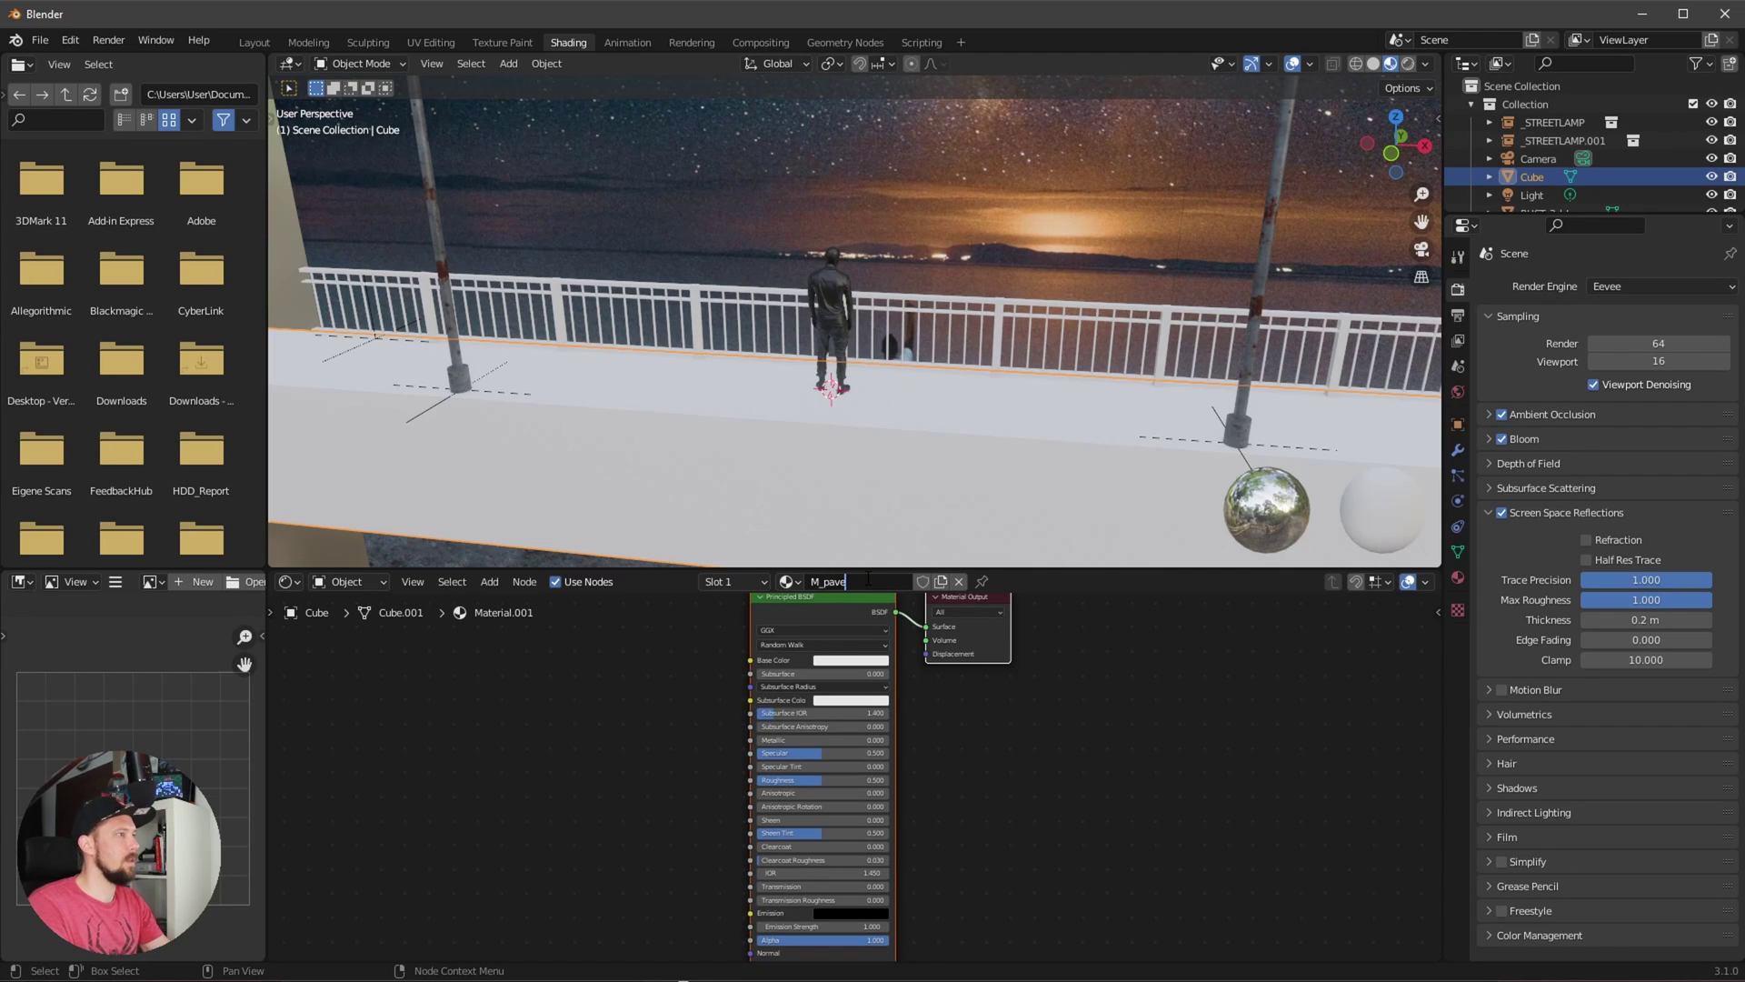
type("ment")
key("Return")
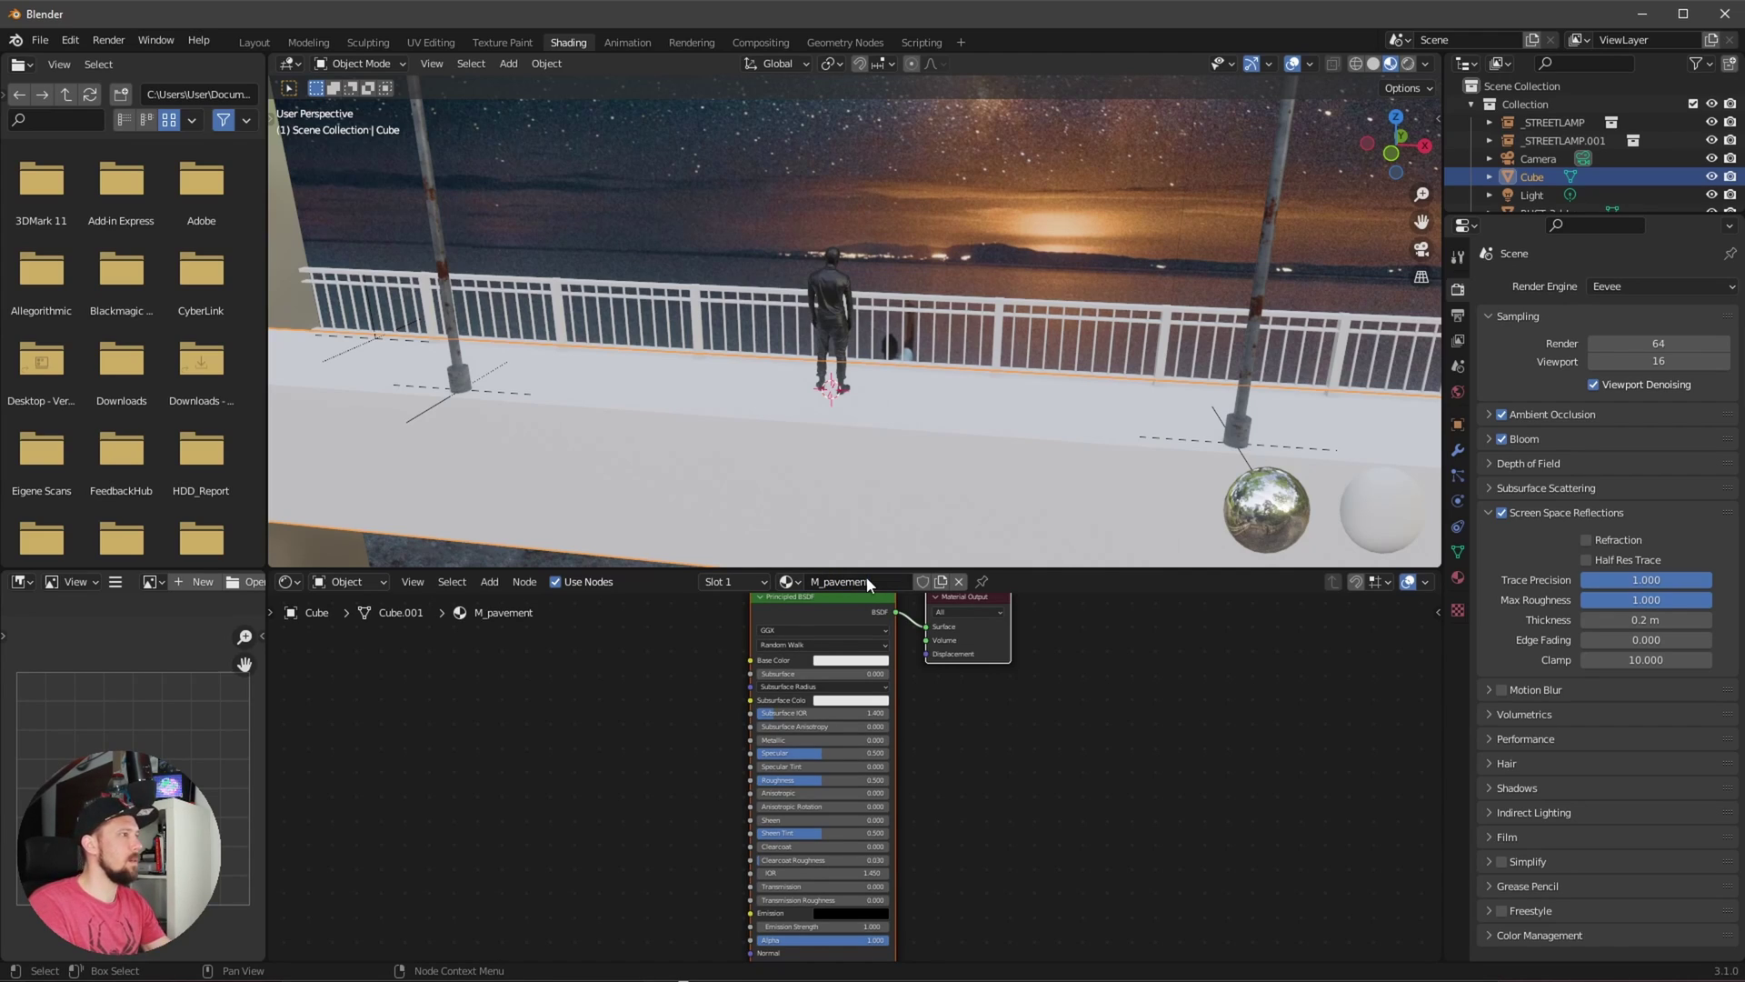
- Run Principled Texture Setup on the pavement's Principled BSDF with the PavingStones111_2K Color, NormalGL and Roughness images from the Footage folder
scroll(635, 739, "down", 1)
middle_click_drag(644, 747, 734, 772, "ctrl")
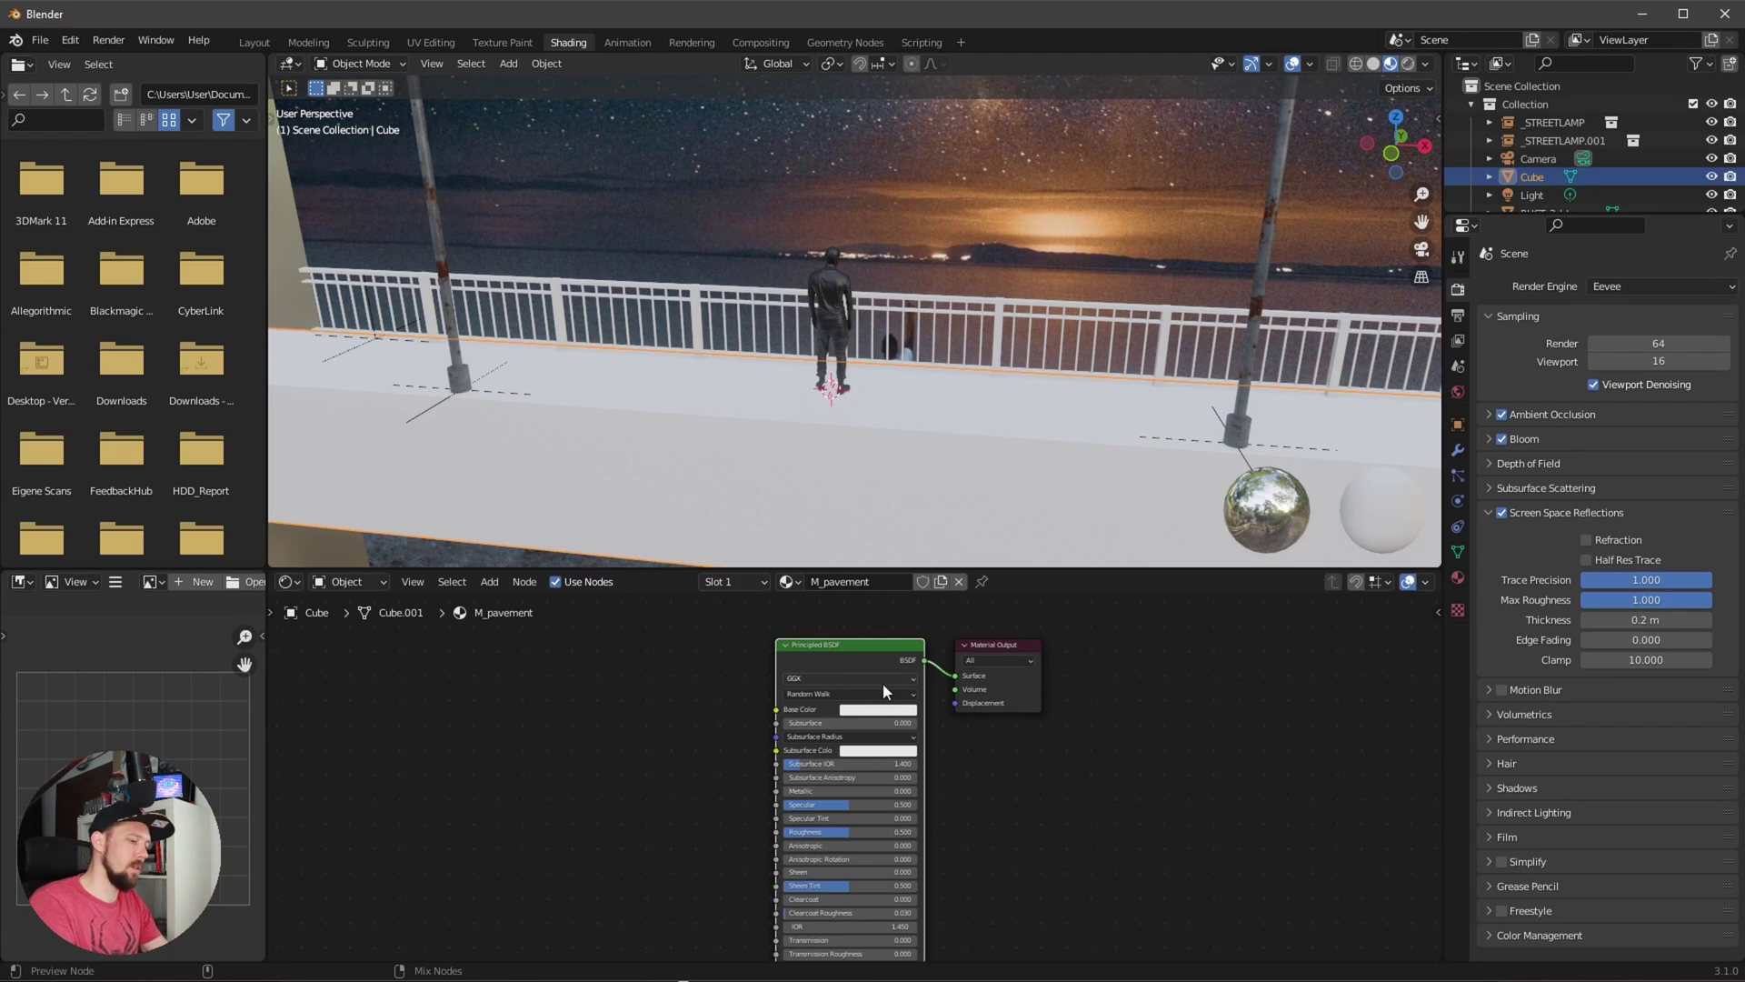
key("ctrl+shift+t")
scroll(343, 664, "down", 2)
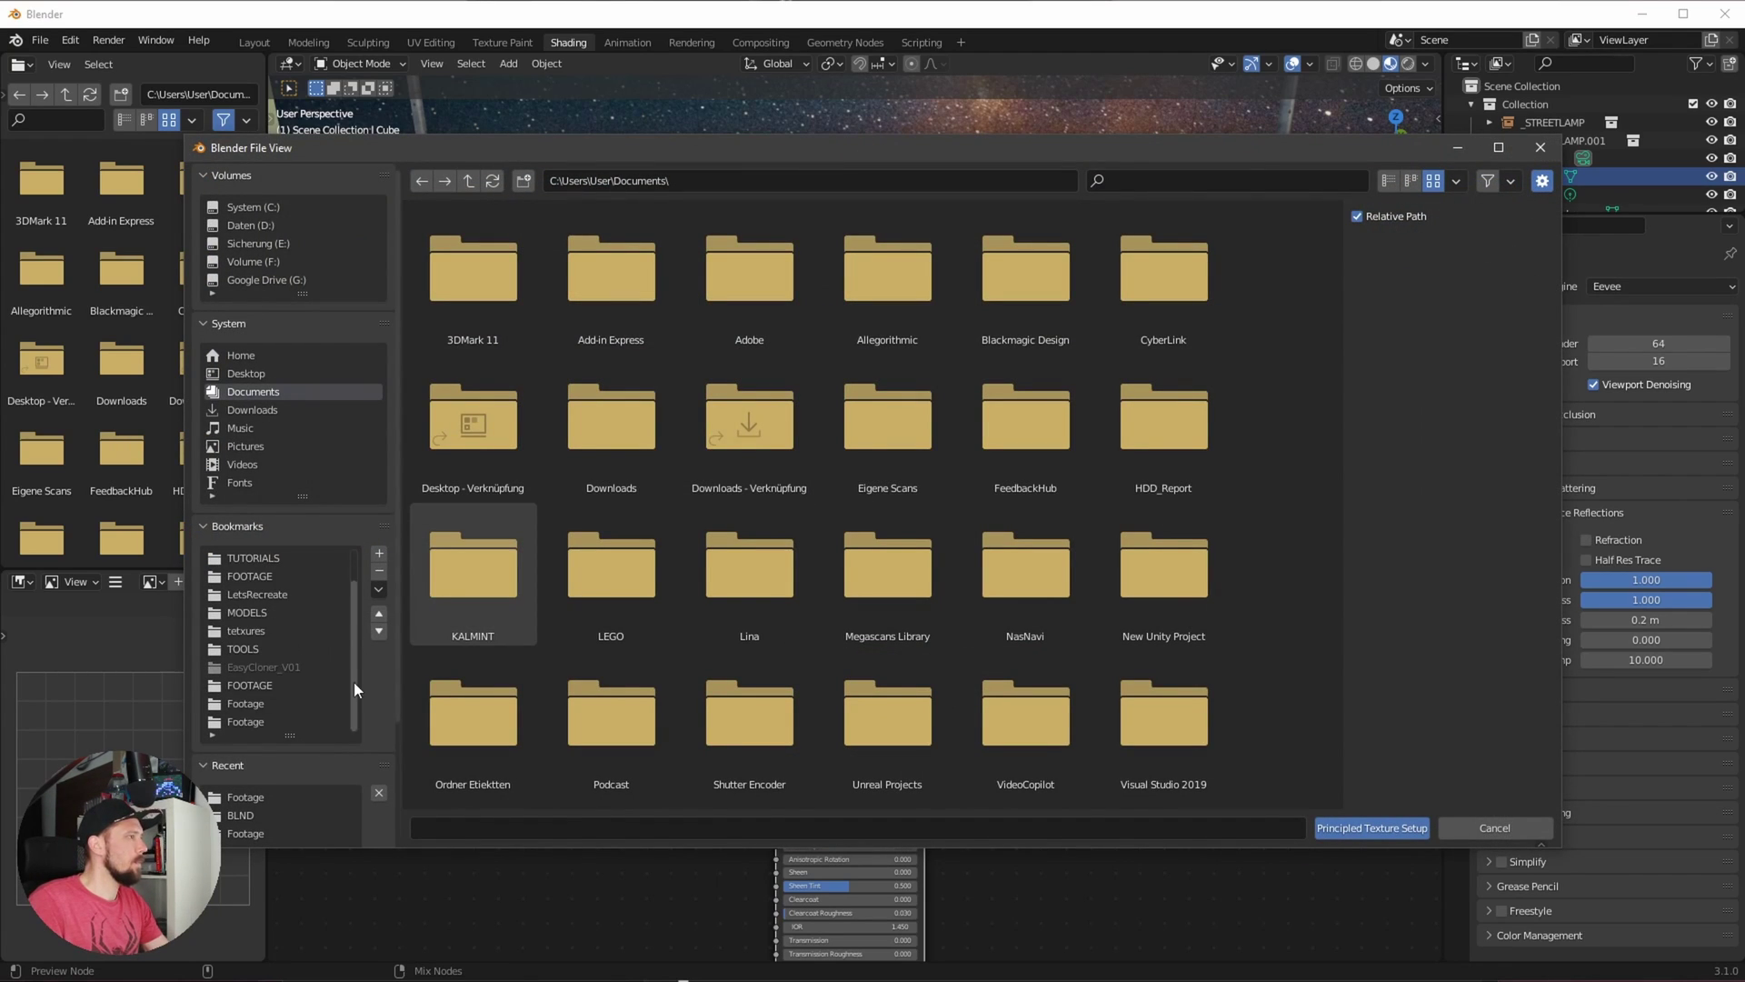
left_click(282, 720)
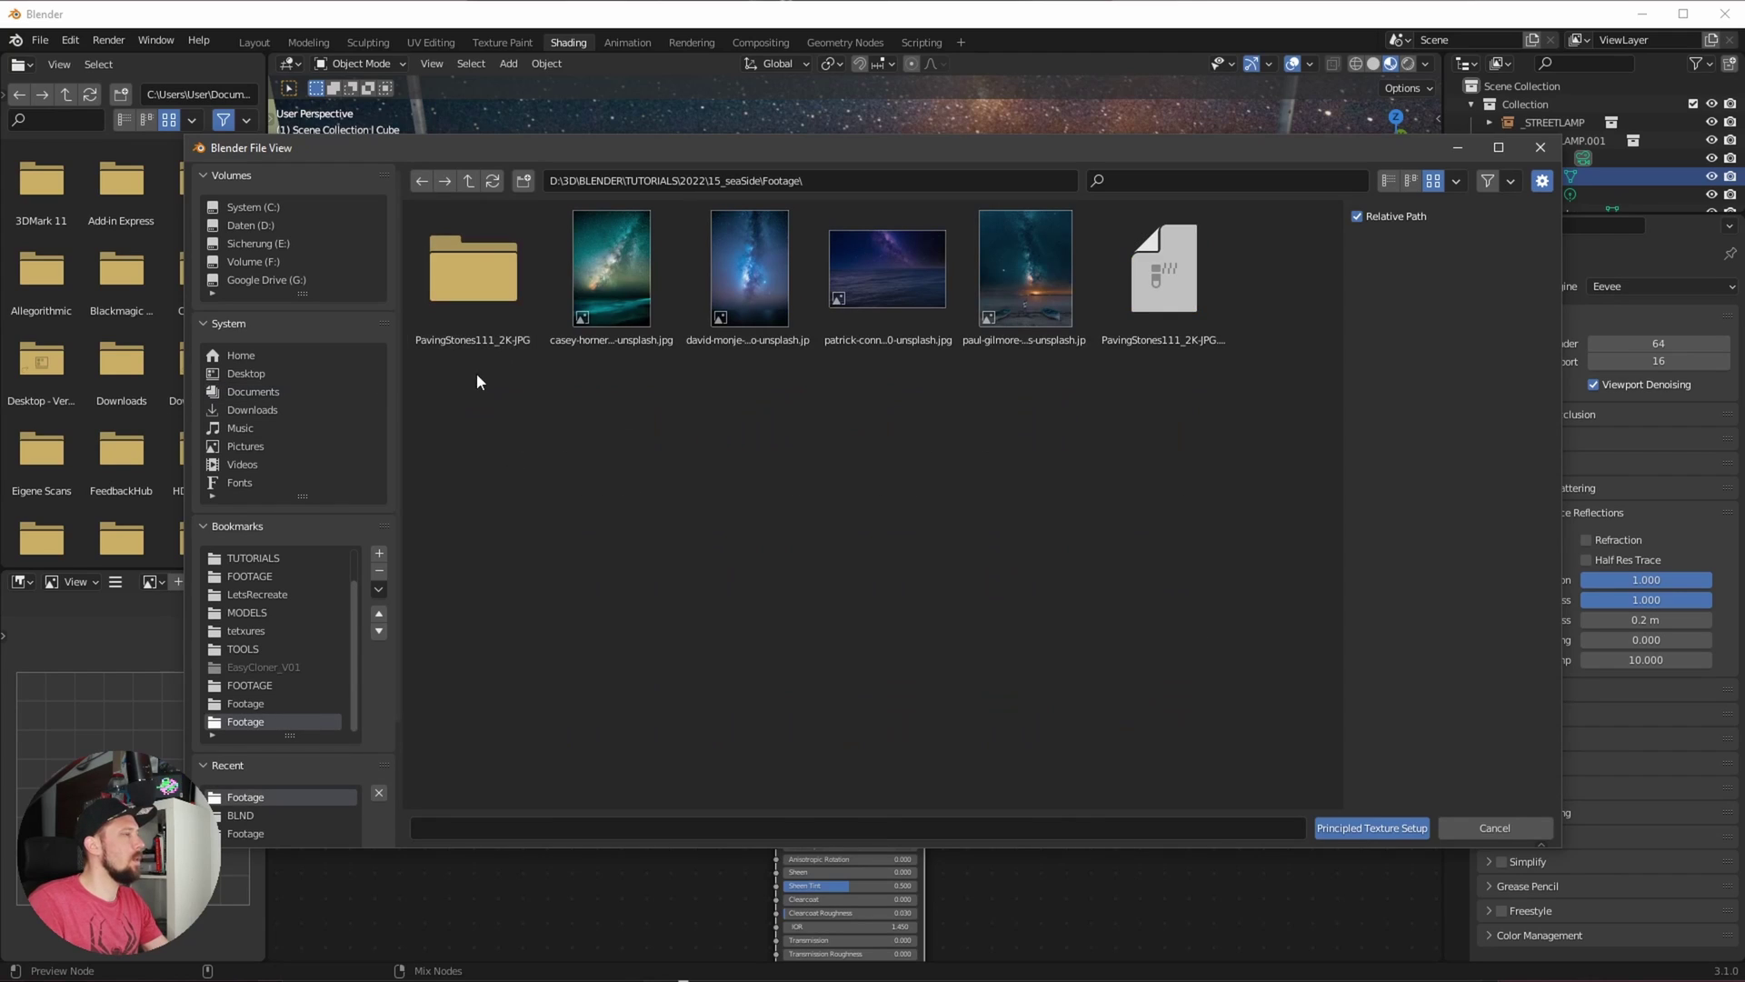
double_click(478, 282)
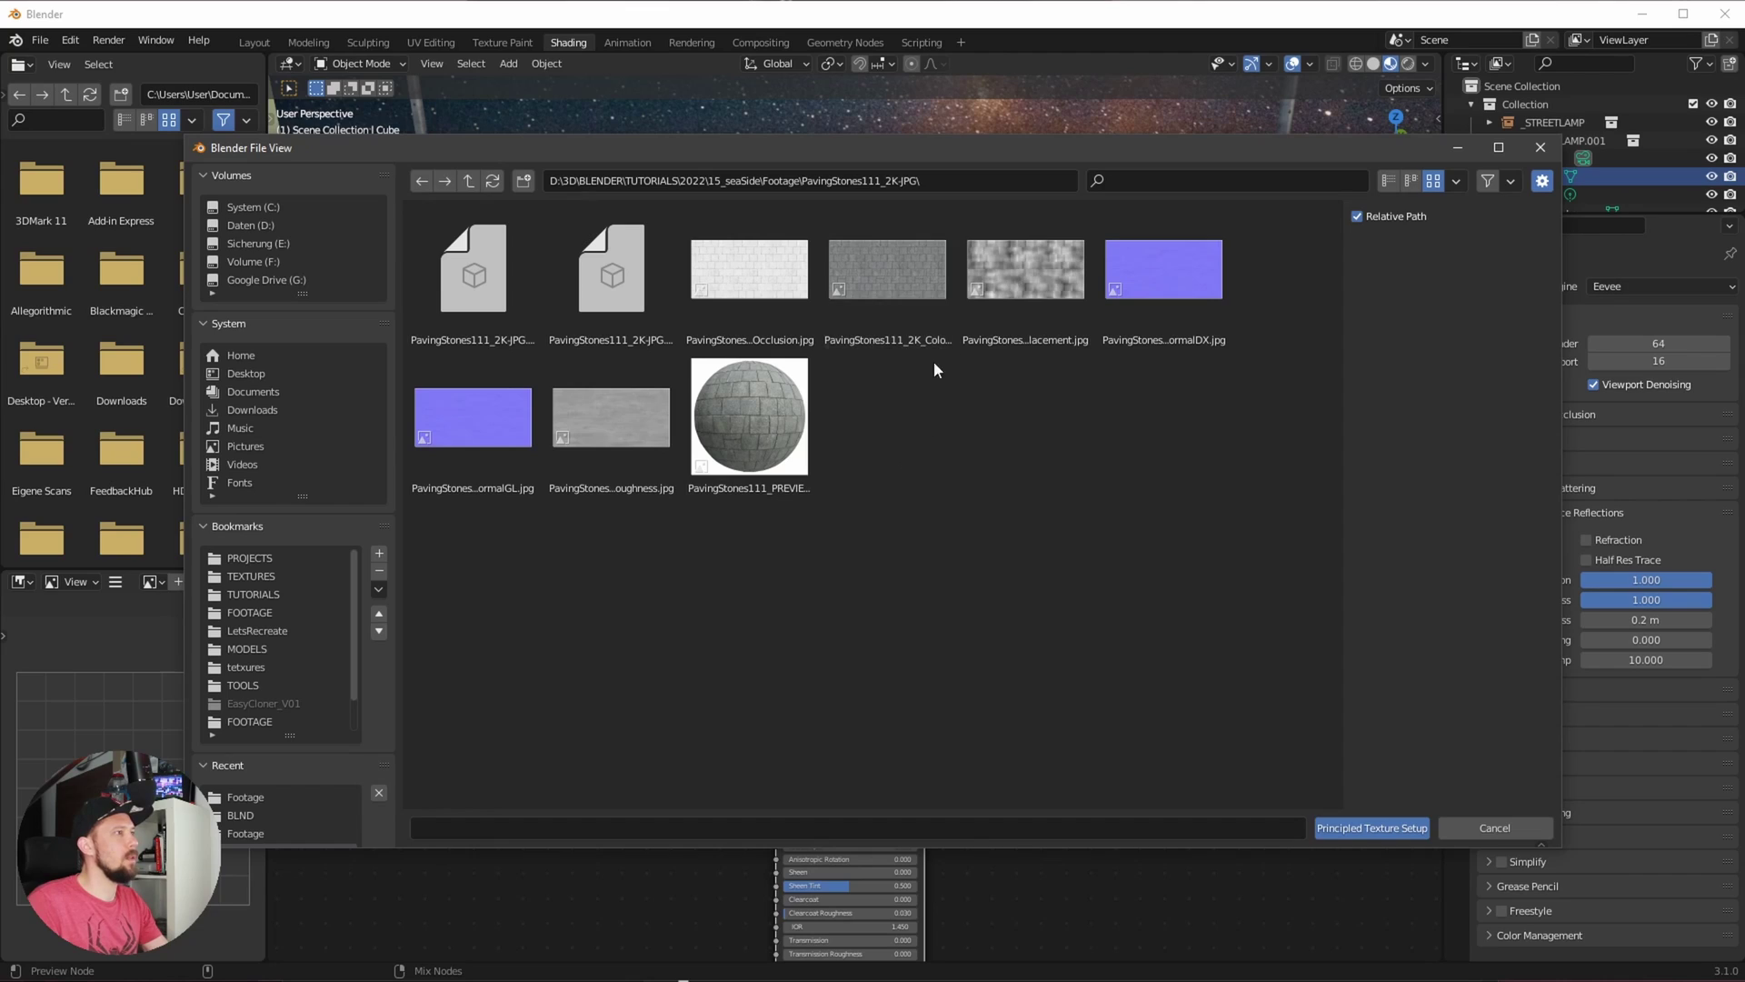
left_click(889, 295)
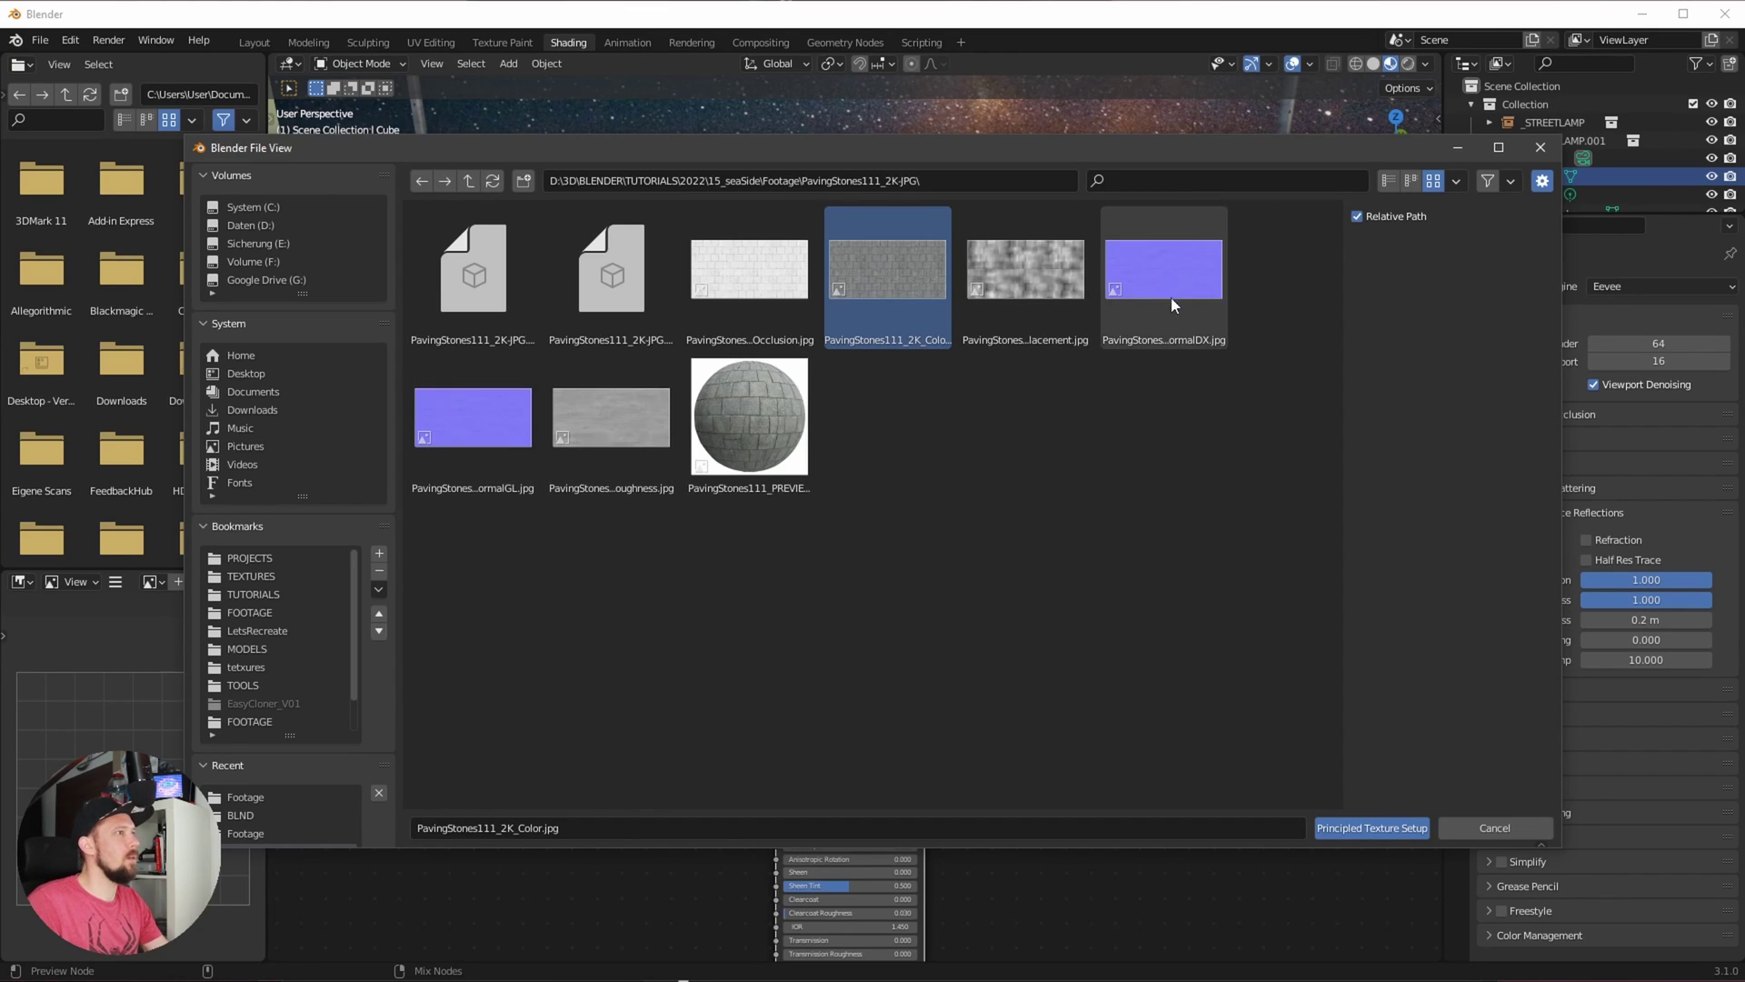
left_click(477, 444, "shift")
left_click(649, 446, "shift")
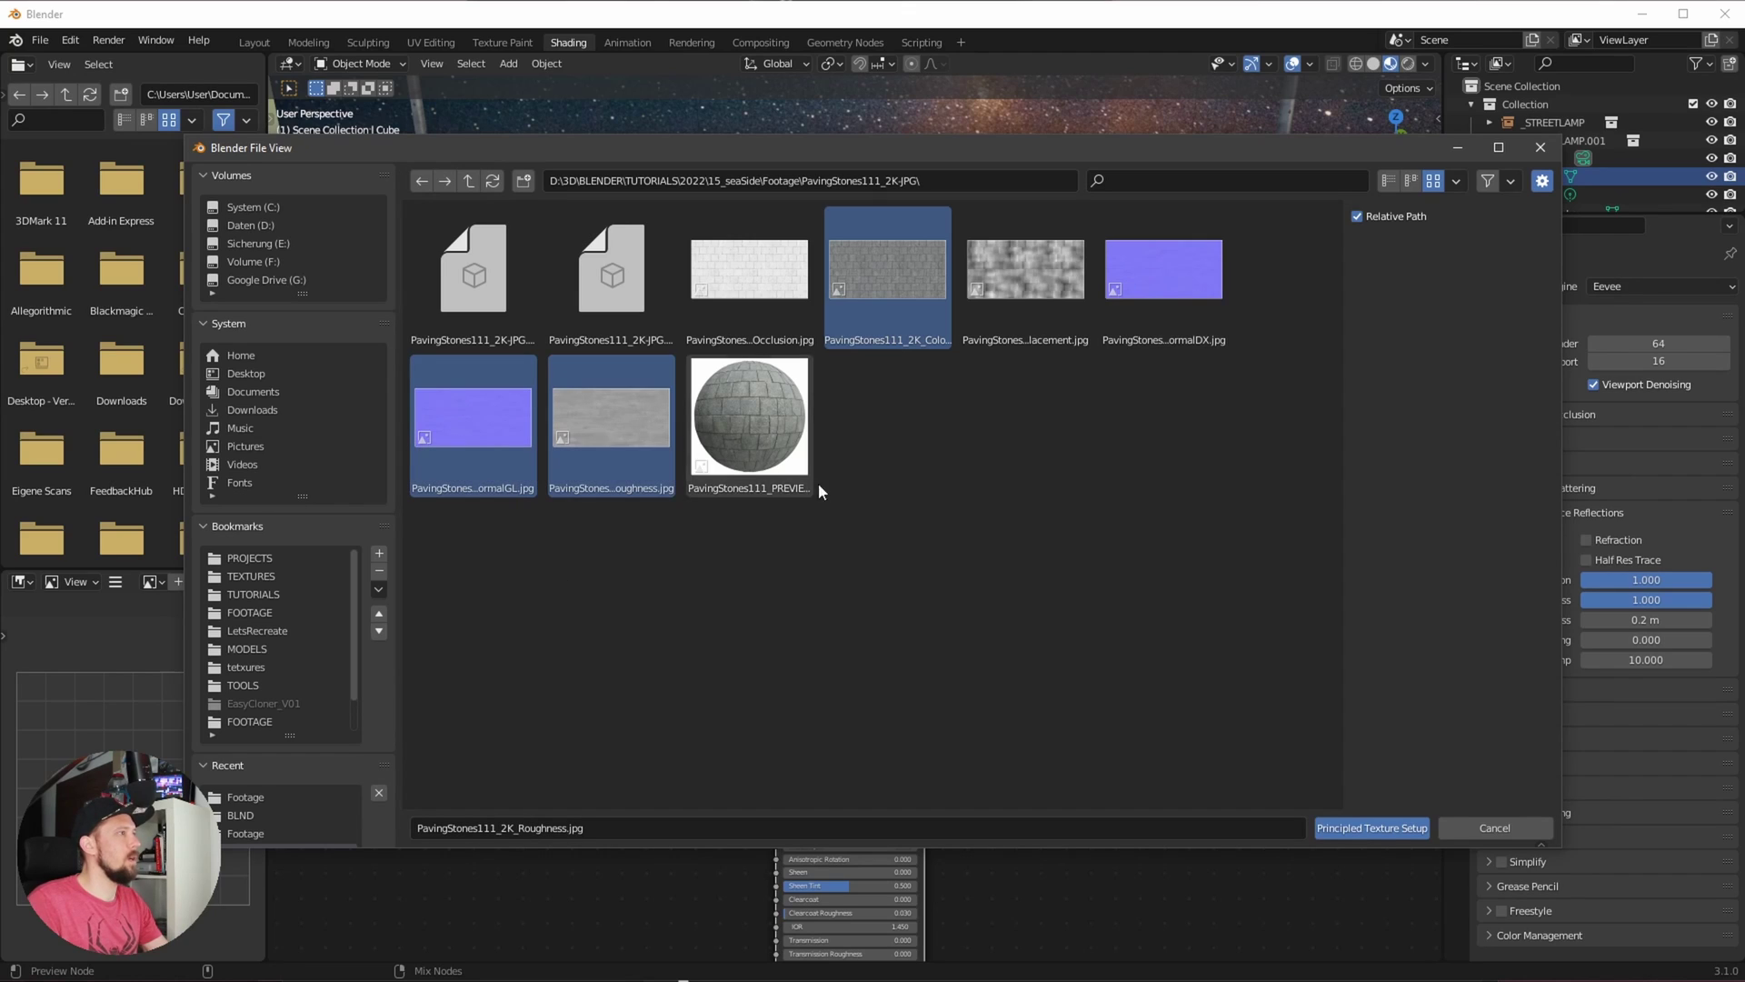
left_click(1382, 829)
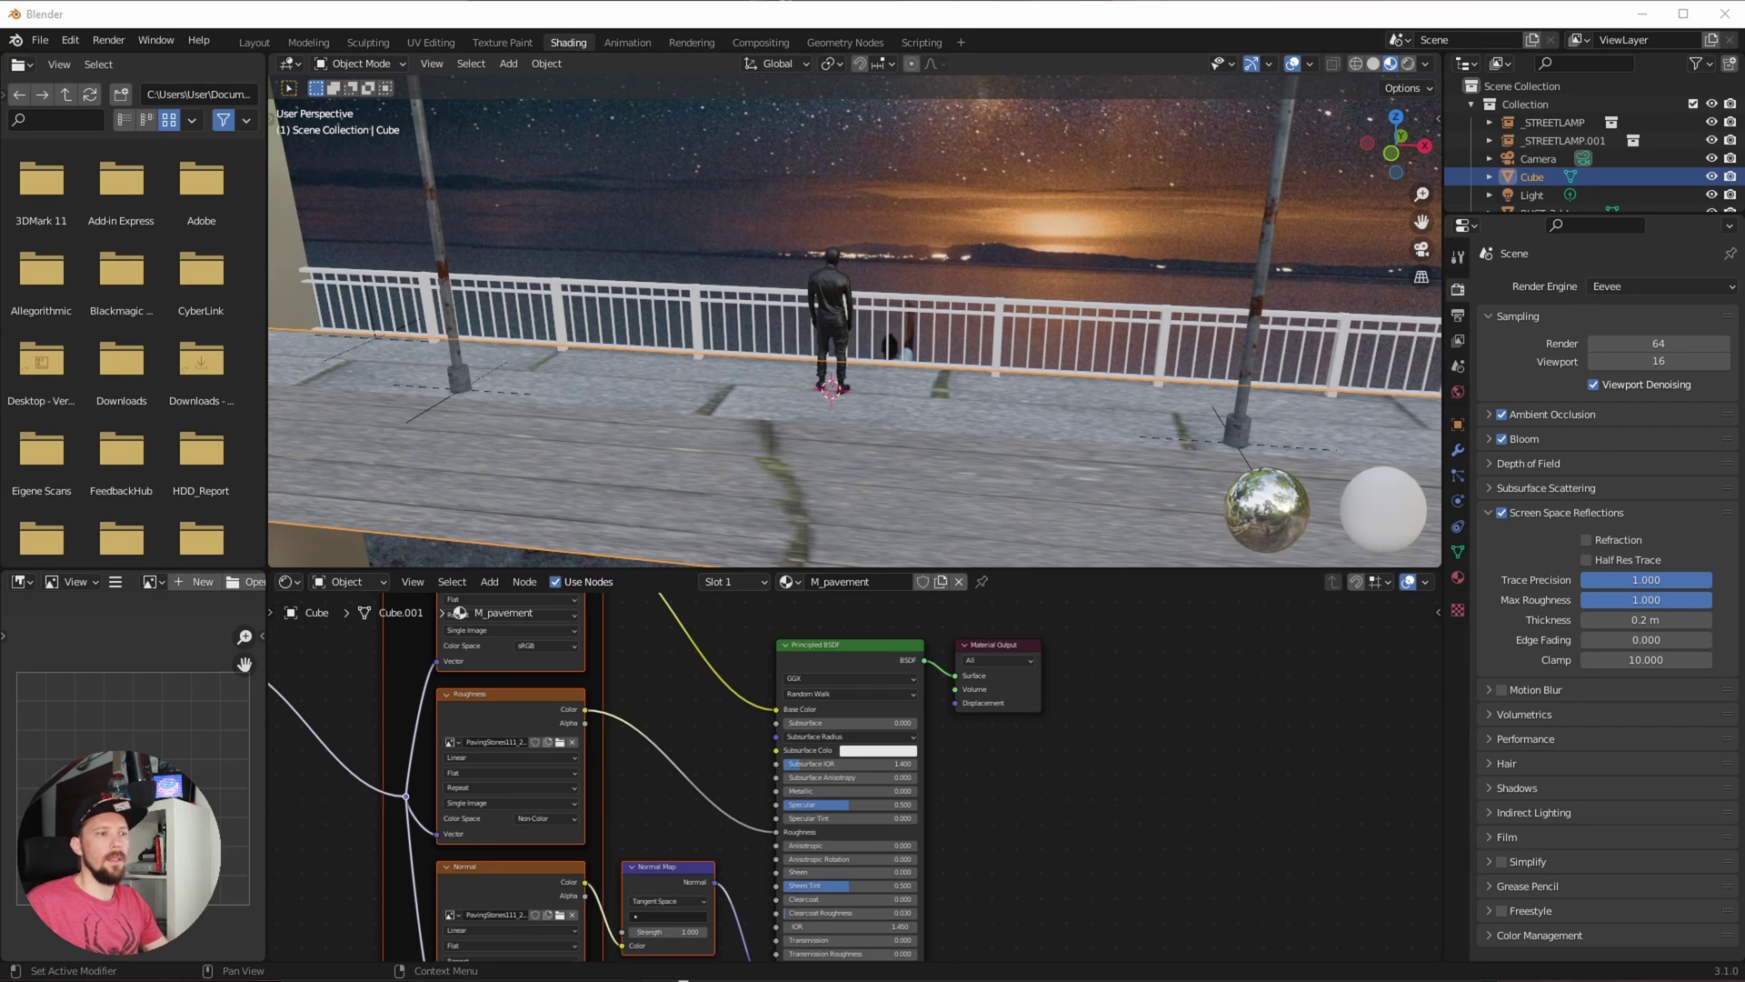
- Set the pavement texture's Mapping scale to 10 on X and 5 on Y
key("alt+Tab")
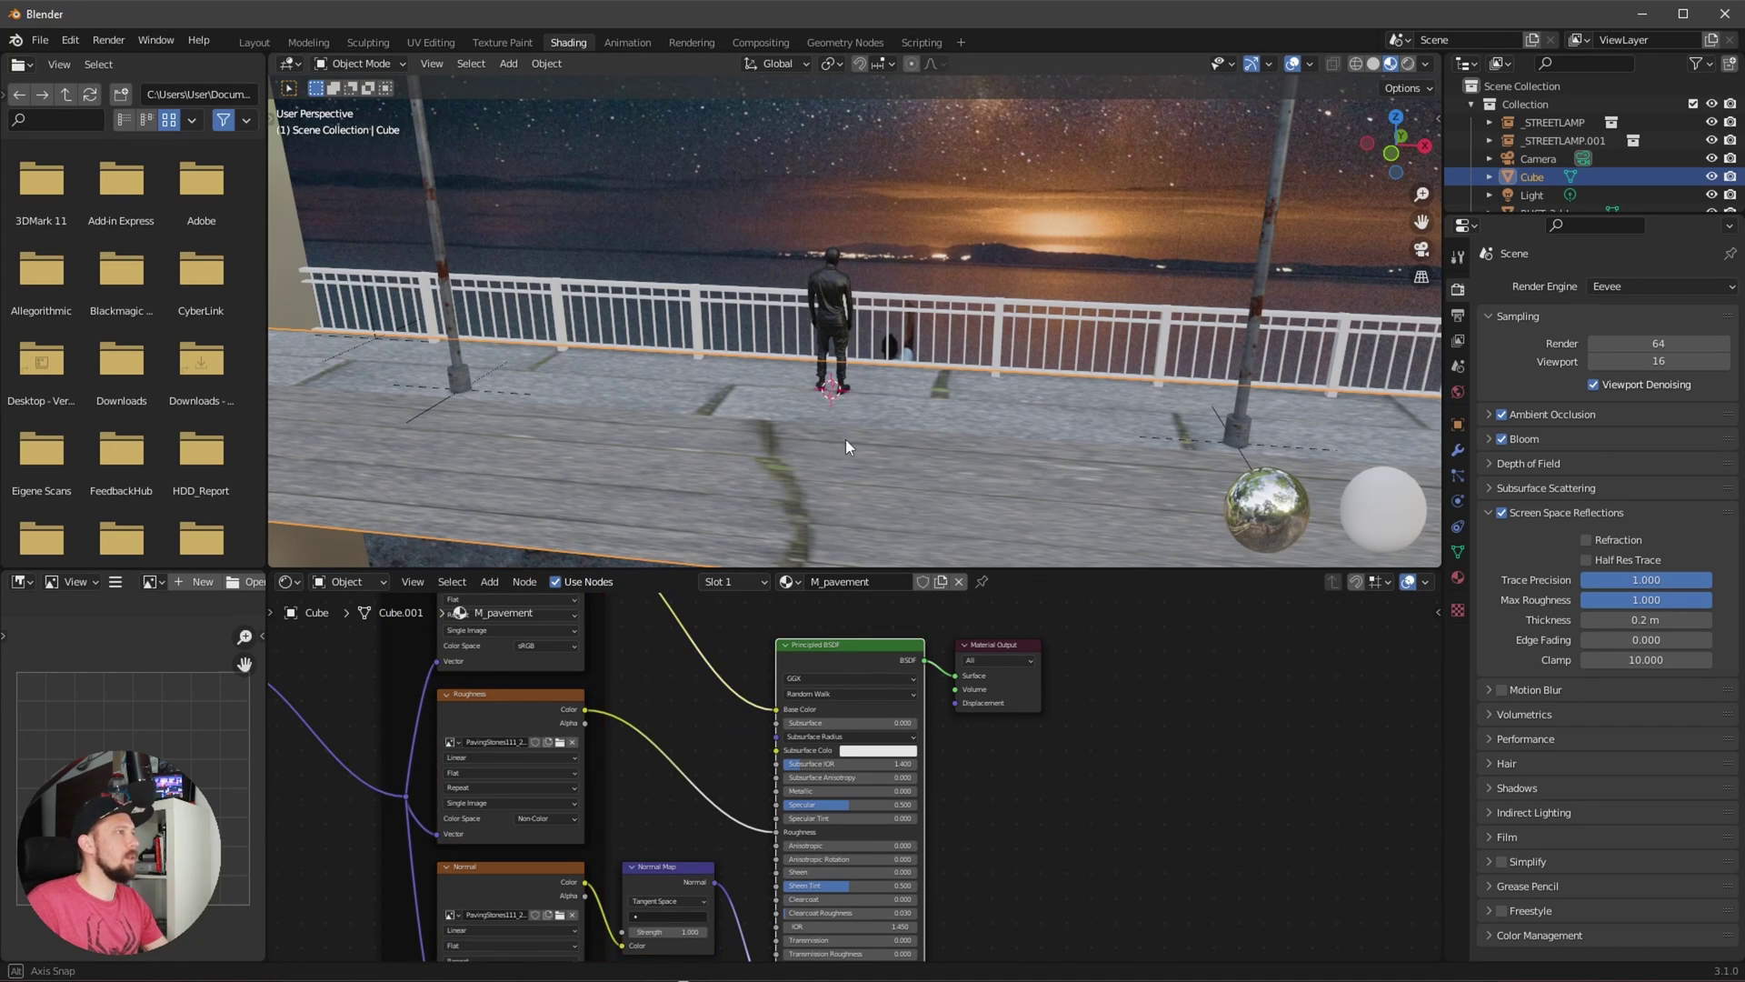
middle_click_drag(847, 440, 950, 522)
scroll(629, 761, "up", 2)
middle_click_drag(629, 761, 889, 772)
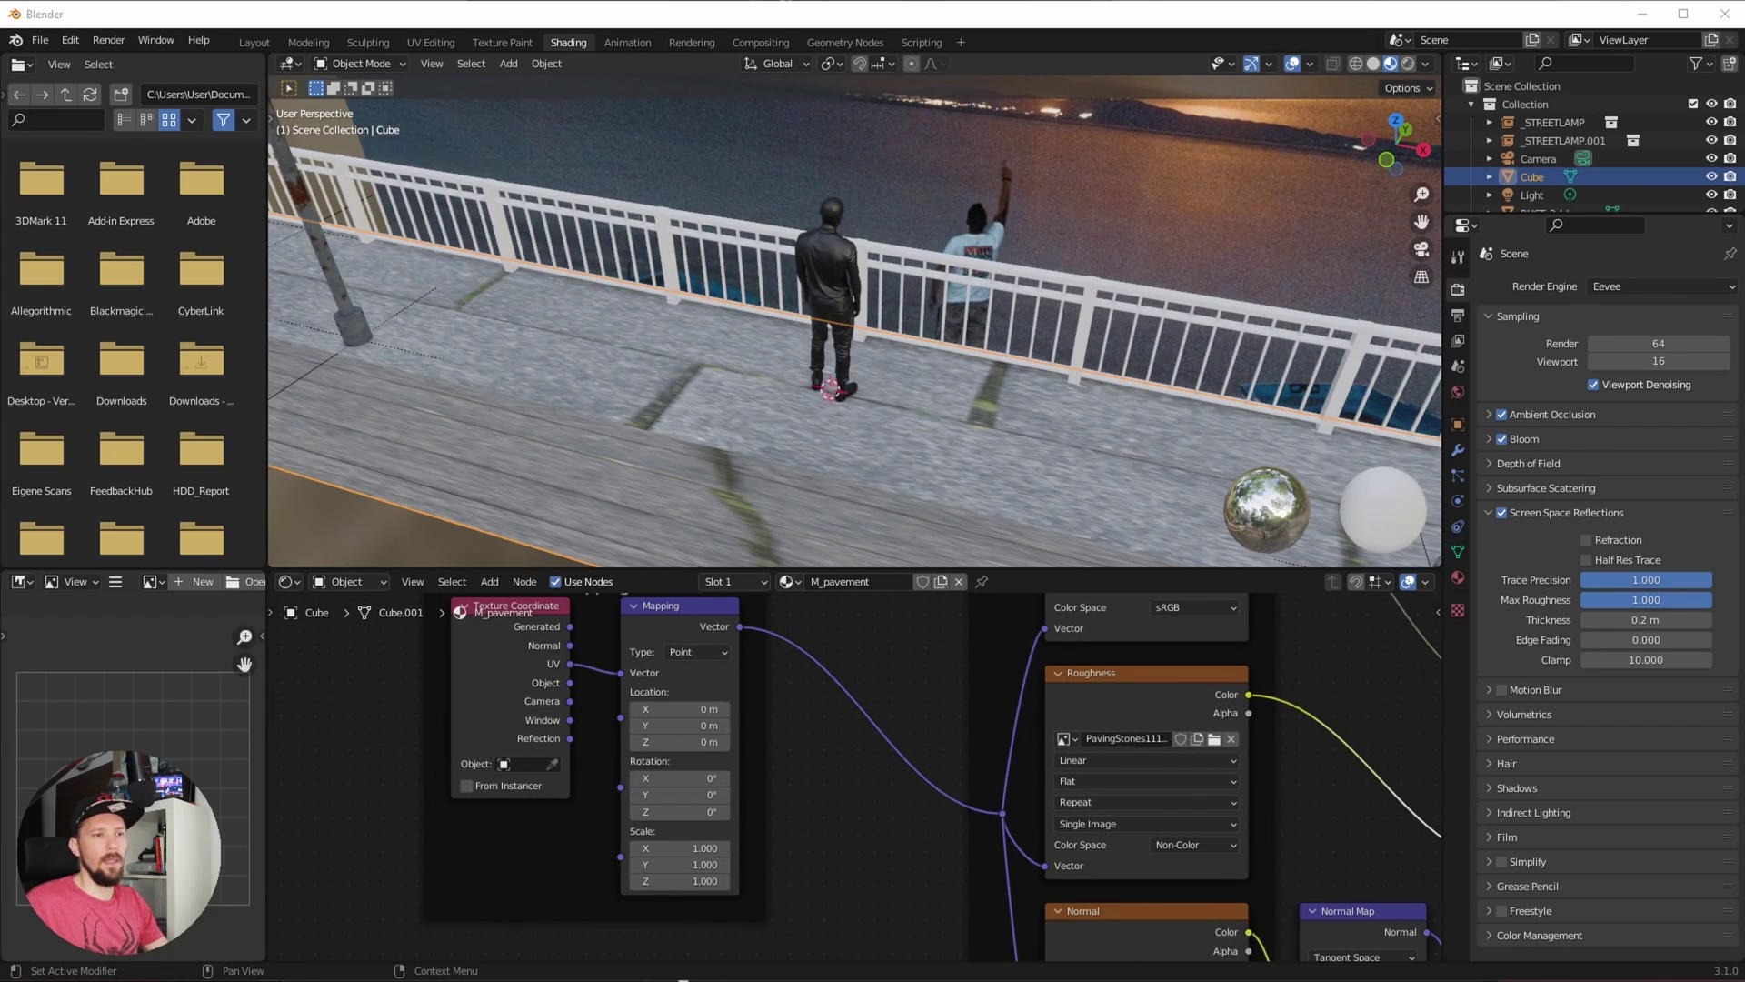
left_click(708, 848)
type("1")
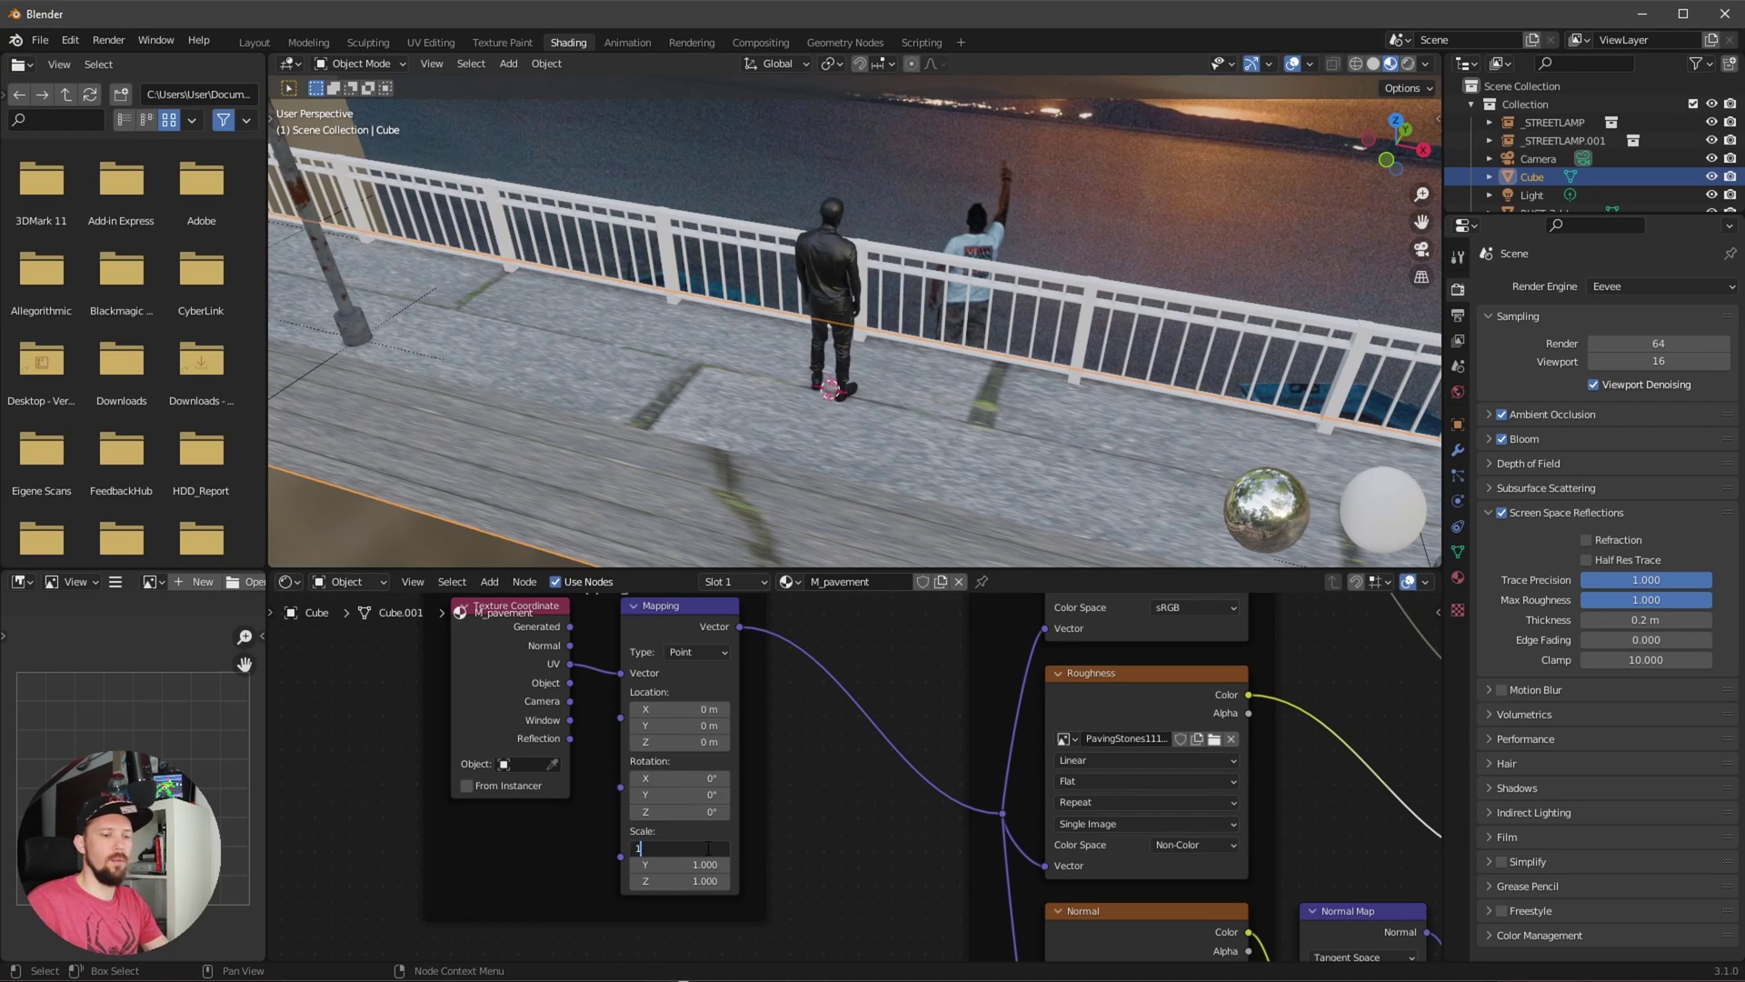
type("0")
key("Tab")
type("5")
key("Return")
middle_click_drag(964, 455, 904, 386)
- Insert a ColorRamp node between the pavement's roughness texture and the Principled BSDF's Roughness input
middle_click_drag(1288, 738, 957, 729)
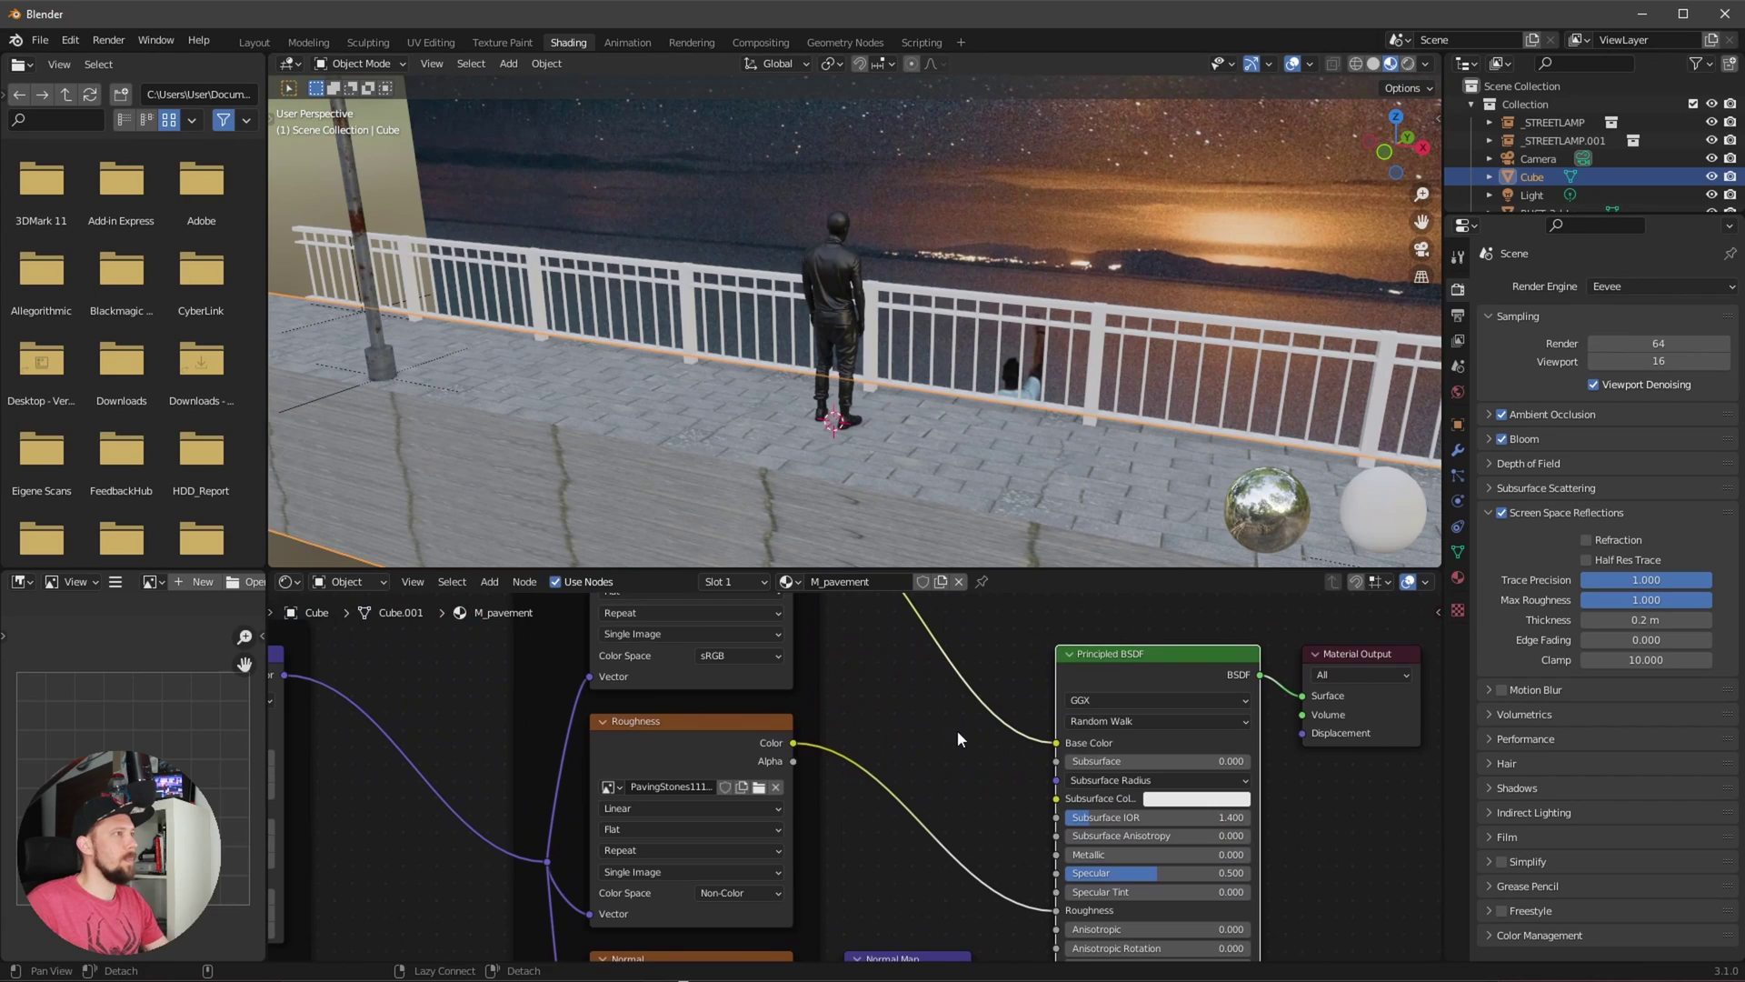
scroll(957, 729, "down", 3)
middle_click_drag(1282, 800, 1112, 803)
key("shift+a")
left_click(730, 747)
type("ramp")
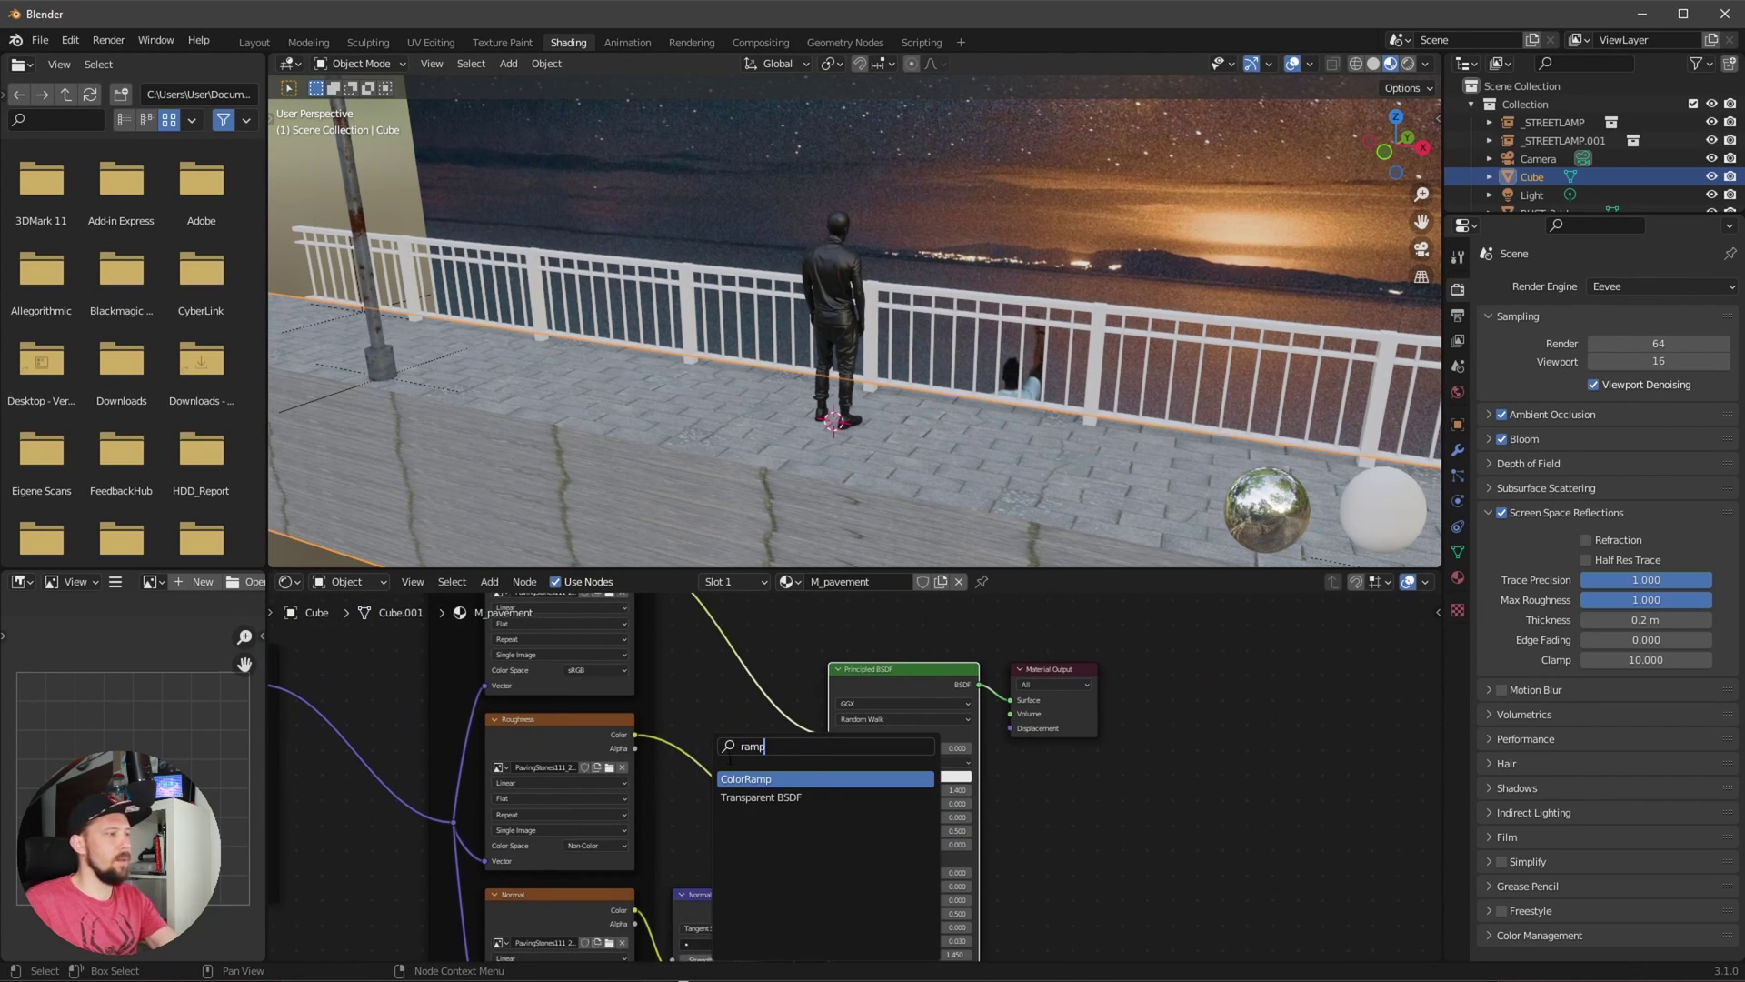
key("Return")
left_click(763, 782)
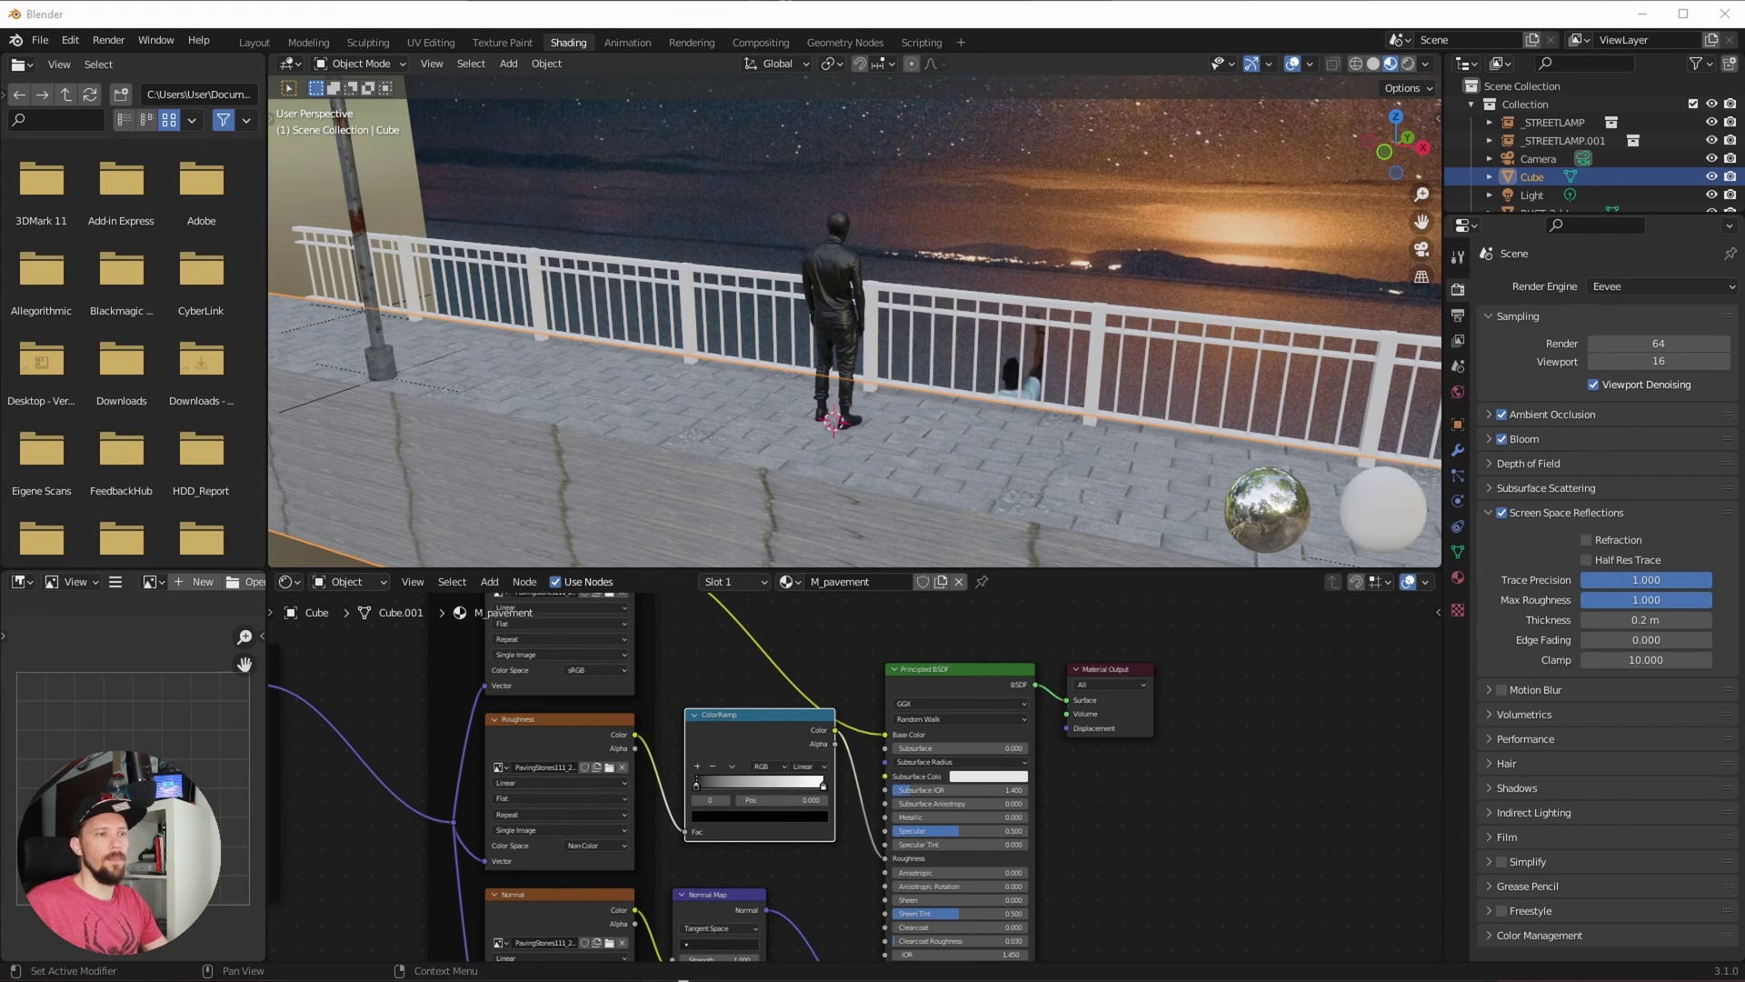
- Shift the ColorRamp's black stop to about position 0.61 to make the paving stones glossier
left_click(907, 449)
scroll(886, 460, "up", 2)
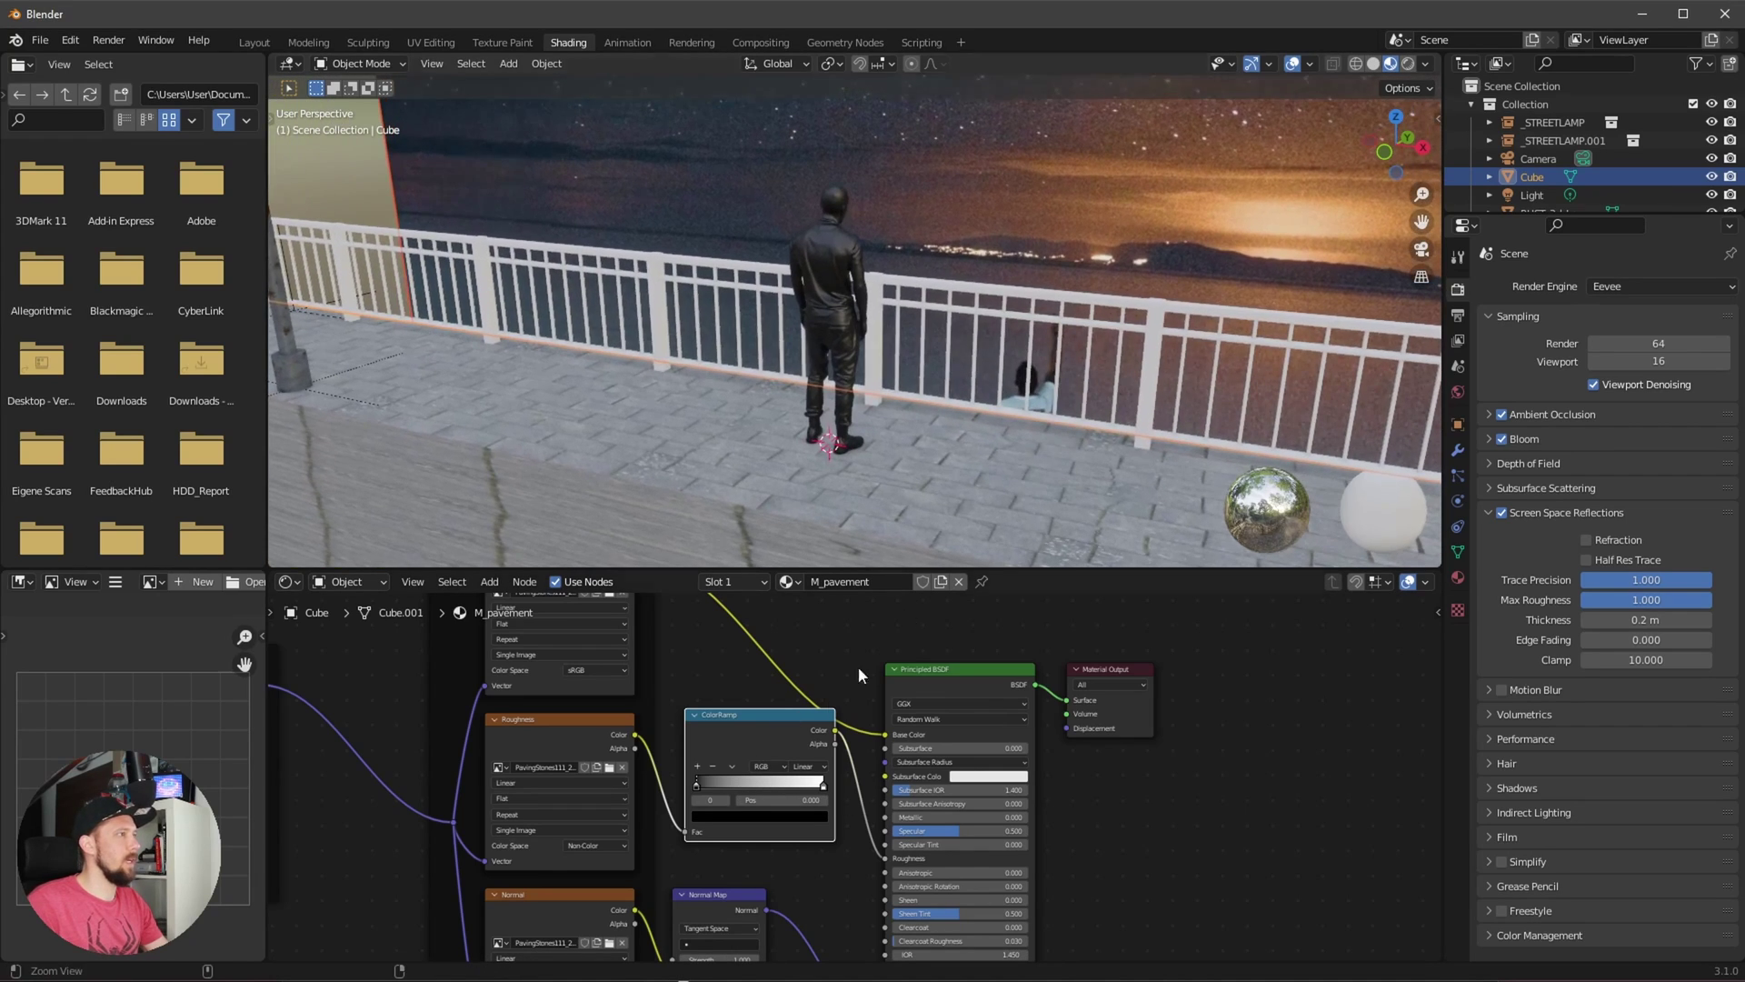
left_click_drag(734, 783, 774, 787)
- Show the scene in rendered shading from behind the figure and enlarge the outliner to reveal more objects
mouse_move(634, 407)
middle_mouse_down()
mouse_move(567, 380)
mouse_move(672, 392)
mouse_move(872, 477)
mouse_move(963, 478)
mouse_move(872, 455)
middle_mouse_up()
key("z")
left_click(940, 460)
left_click_drag(1712, 218, 1713, 284)
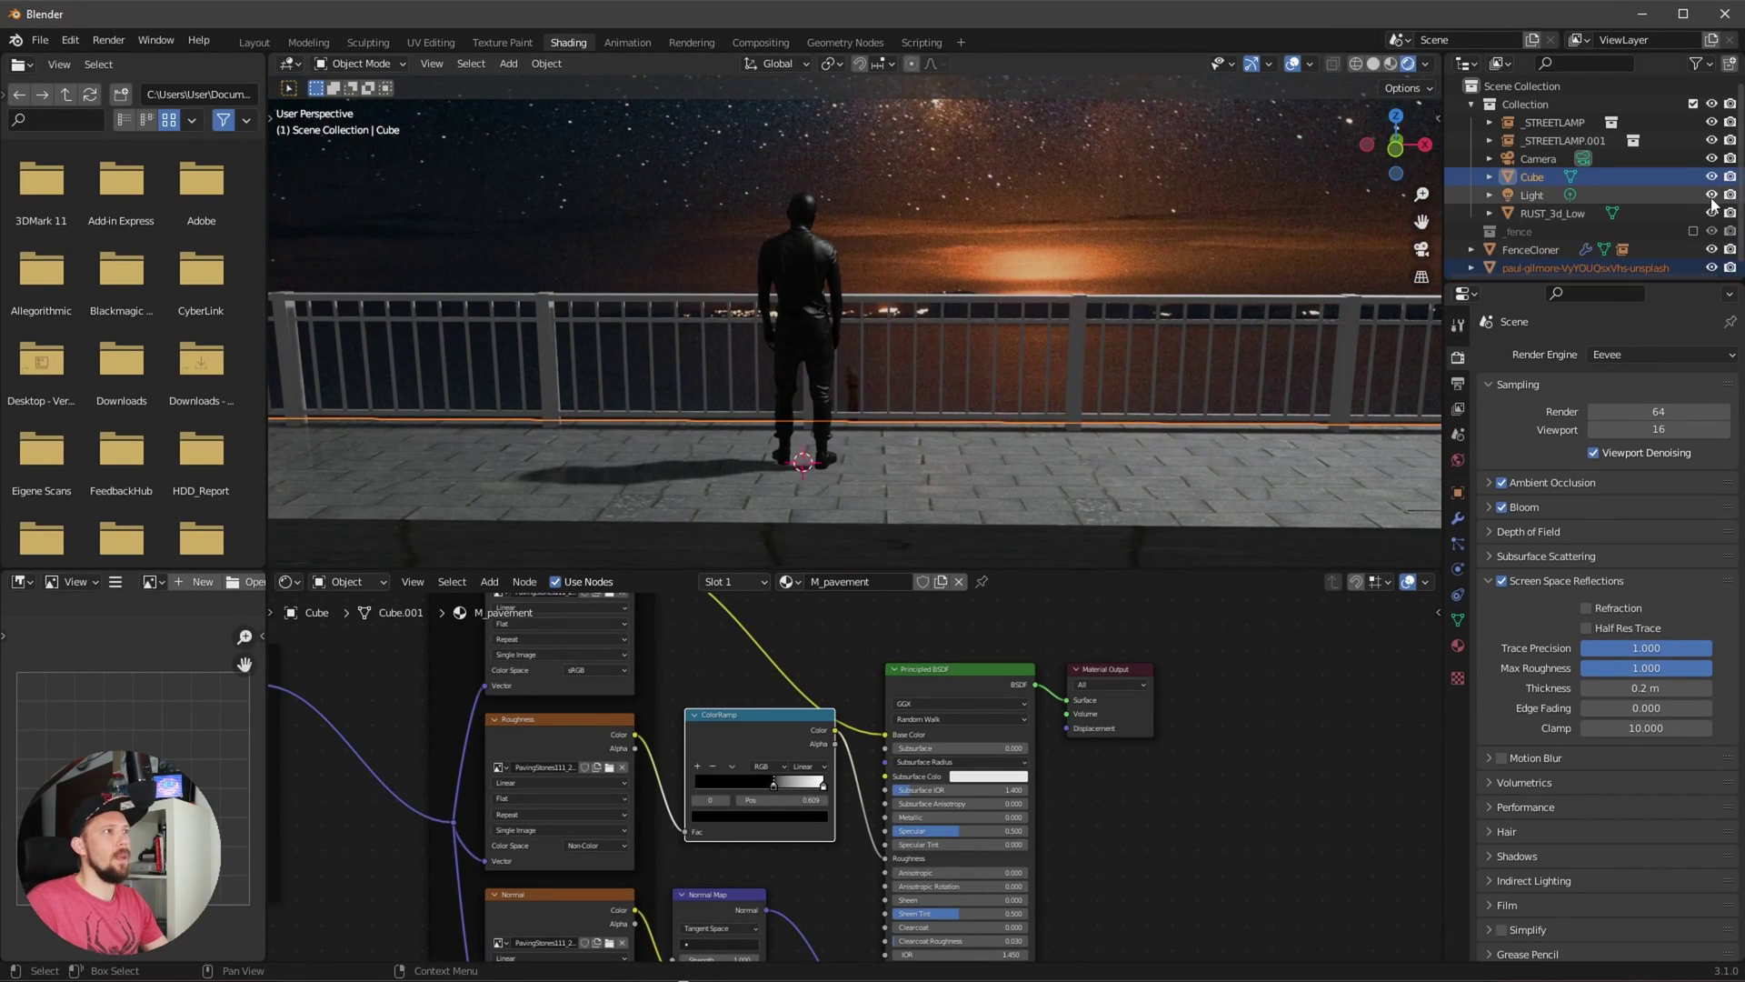
- Hide the Light object in the viewport and show the scene through the camera
left_click(1712, 196)
middle_click_drag(1027, 459, 1110, 407)
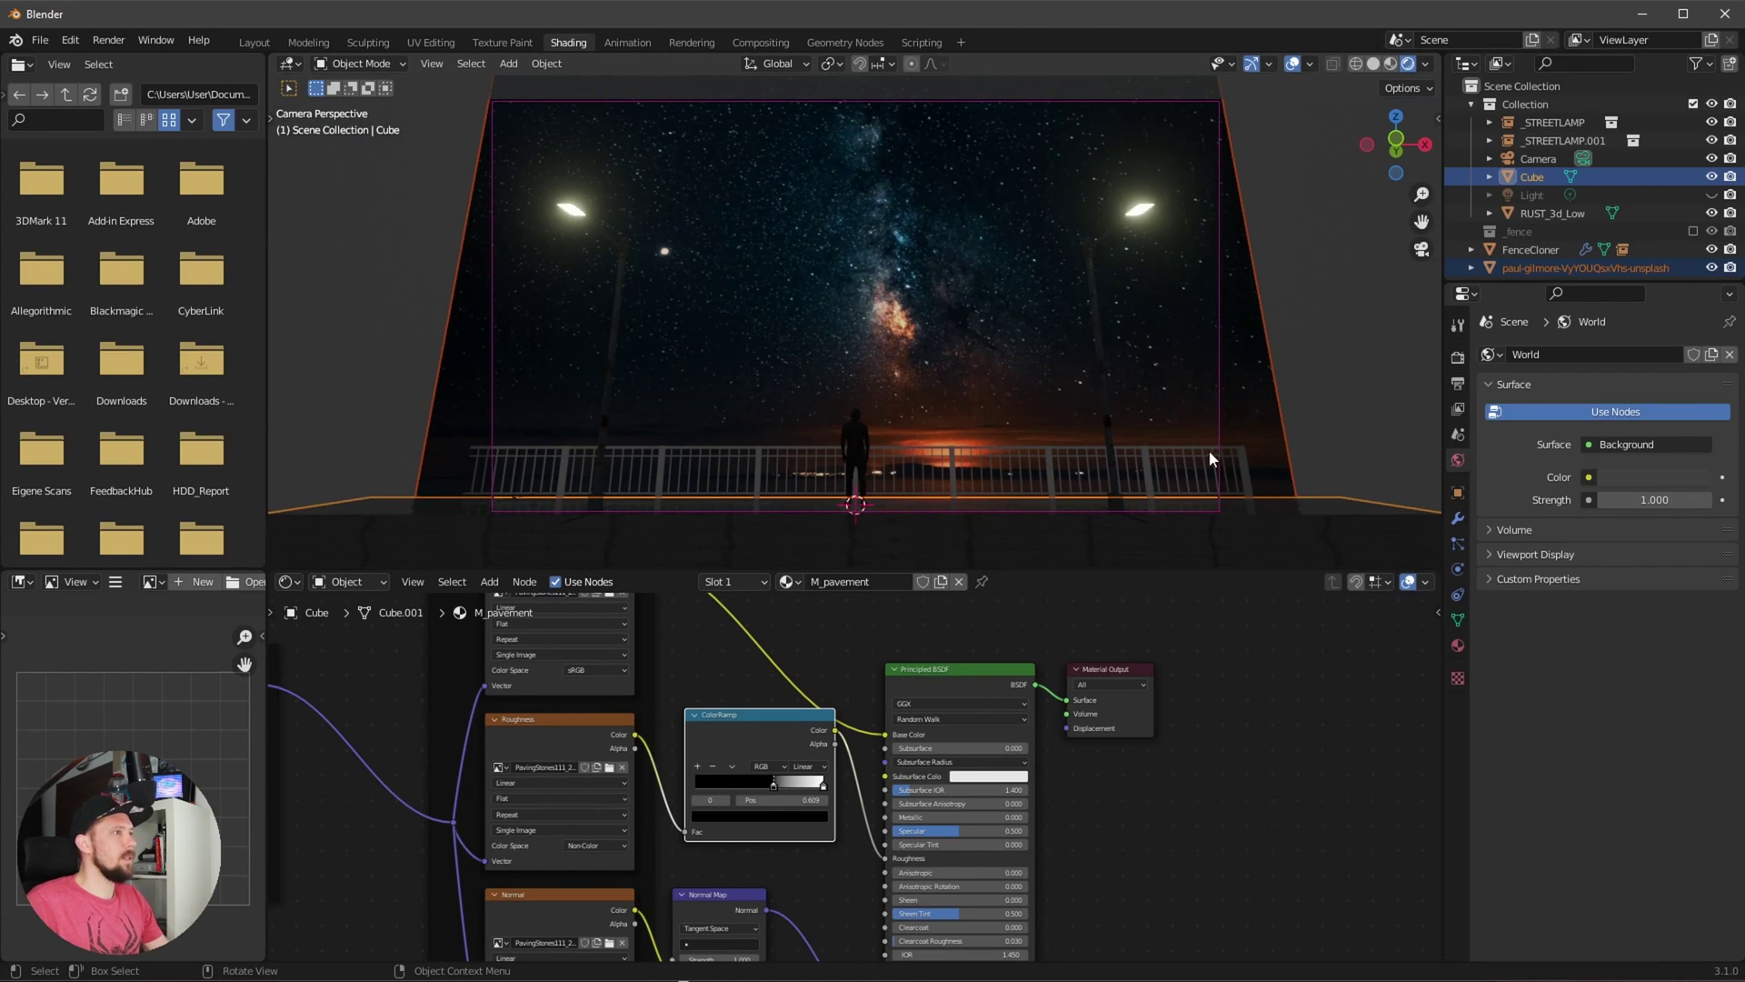
middle_click_drag(1276, 460, 1095, 408)
key("KP_0")
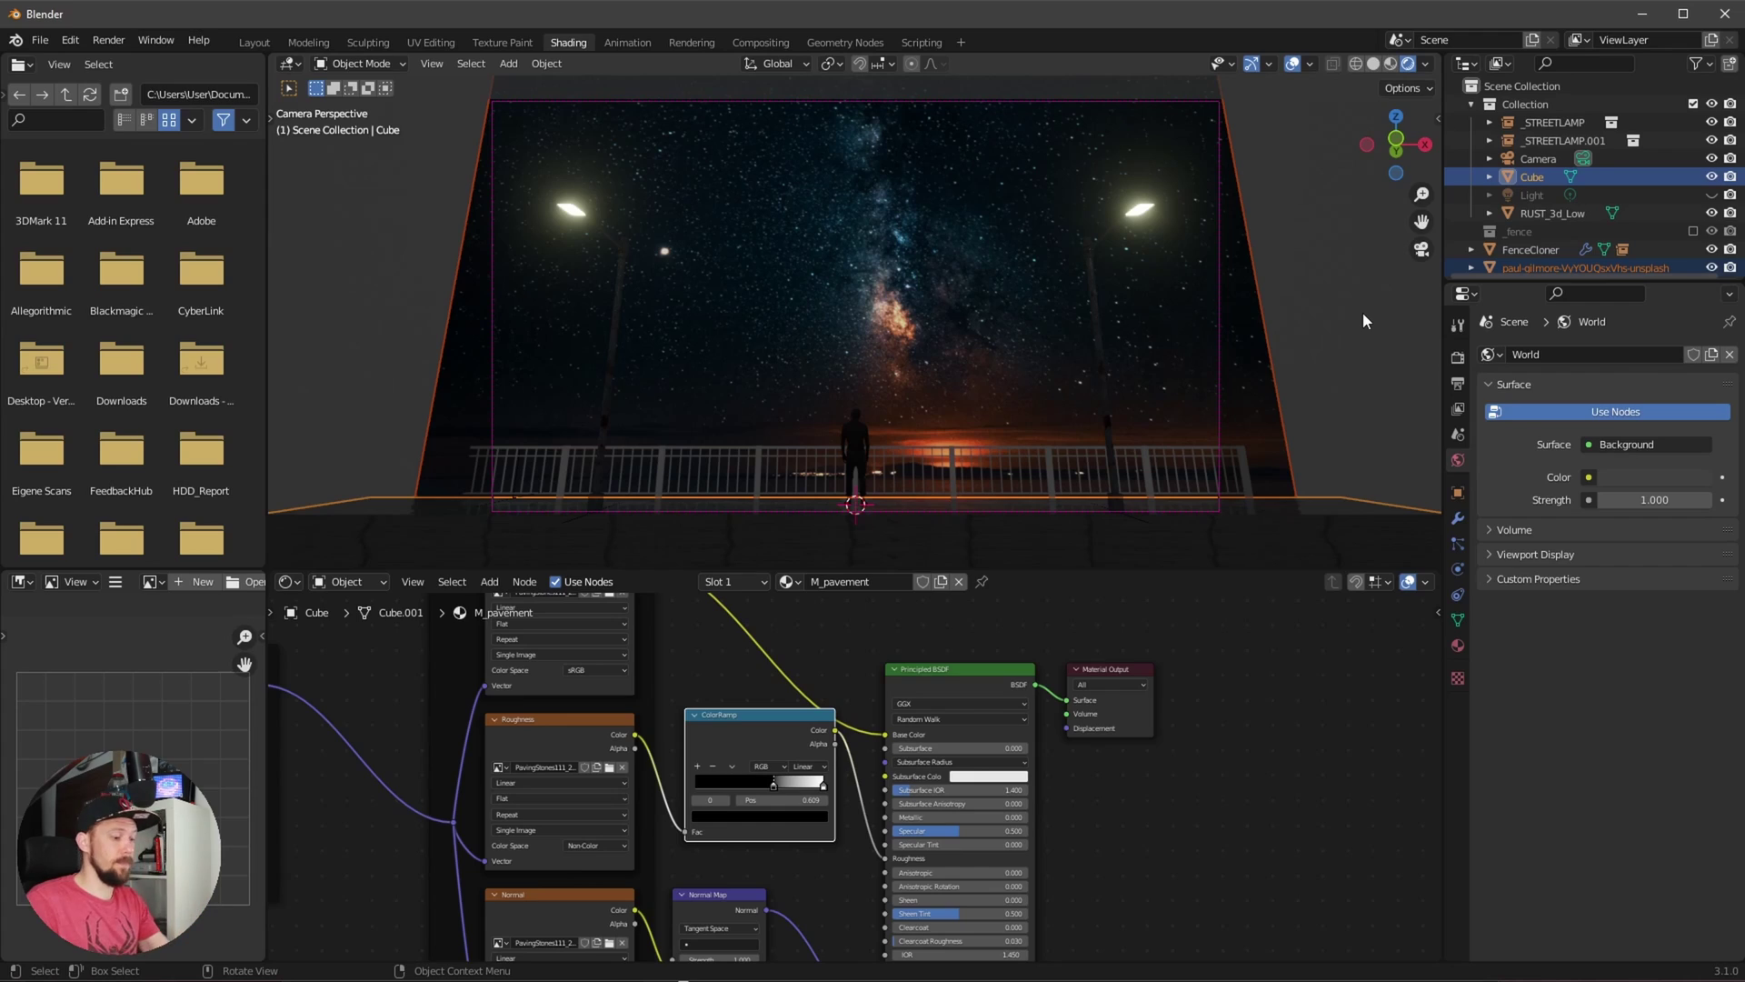
- Load the HDRI texture folder in the Easy HDRI add-on and create its world nodes
key("n")
left_click(1431, 261)
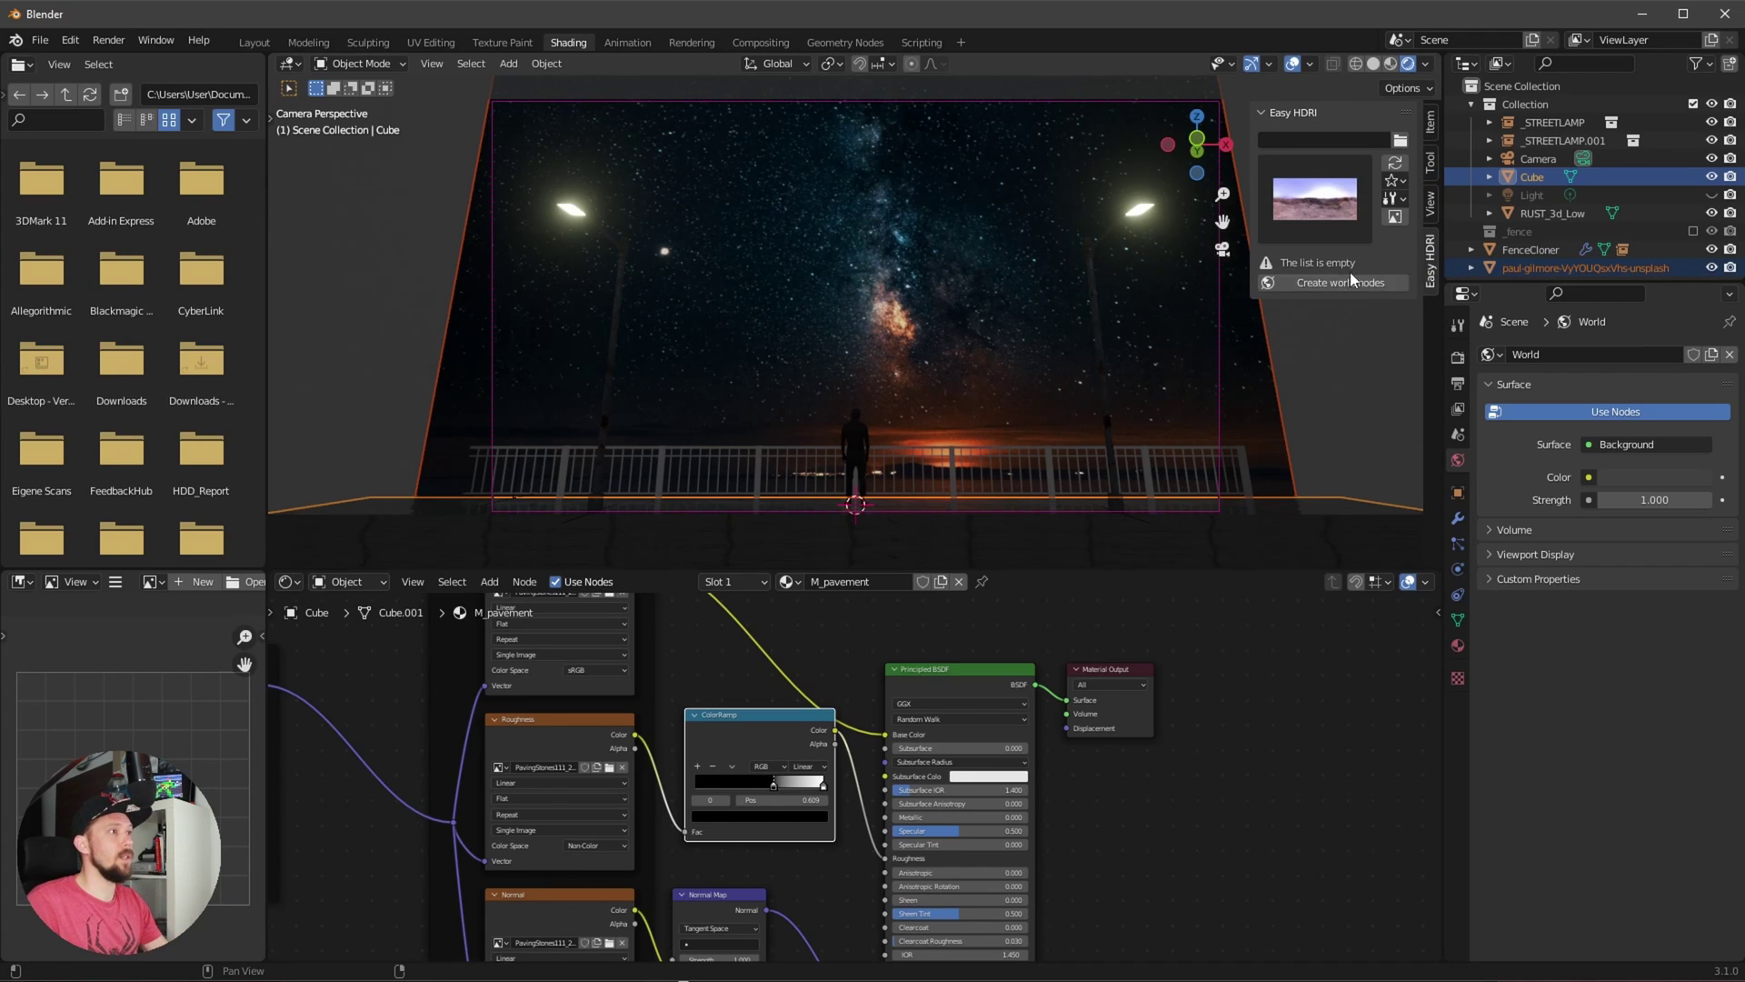
left_click(1393, 180)
left_click(1454, 205)
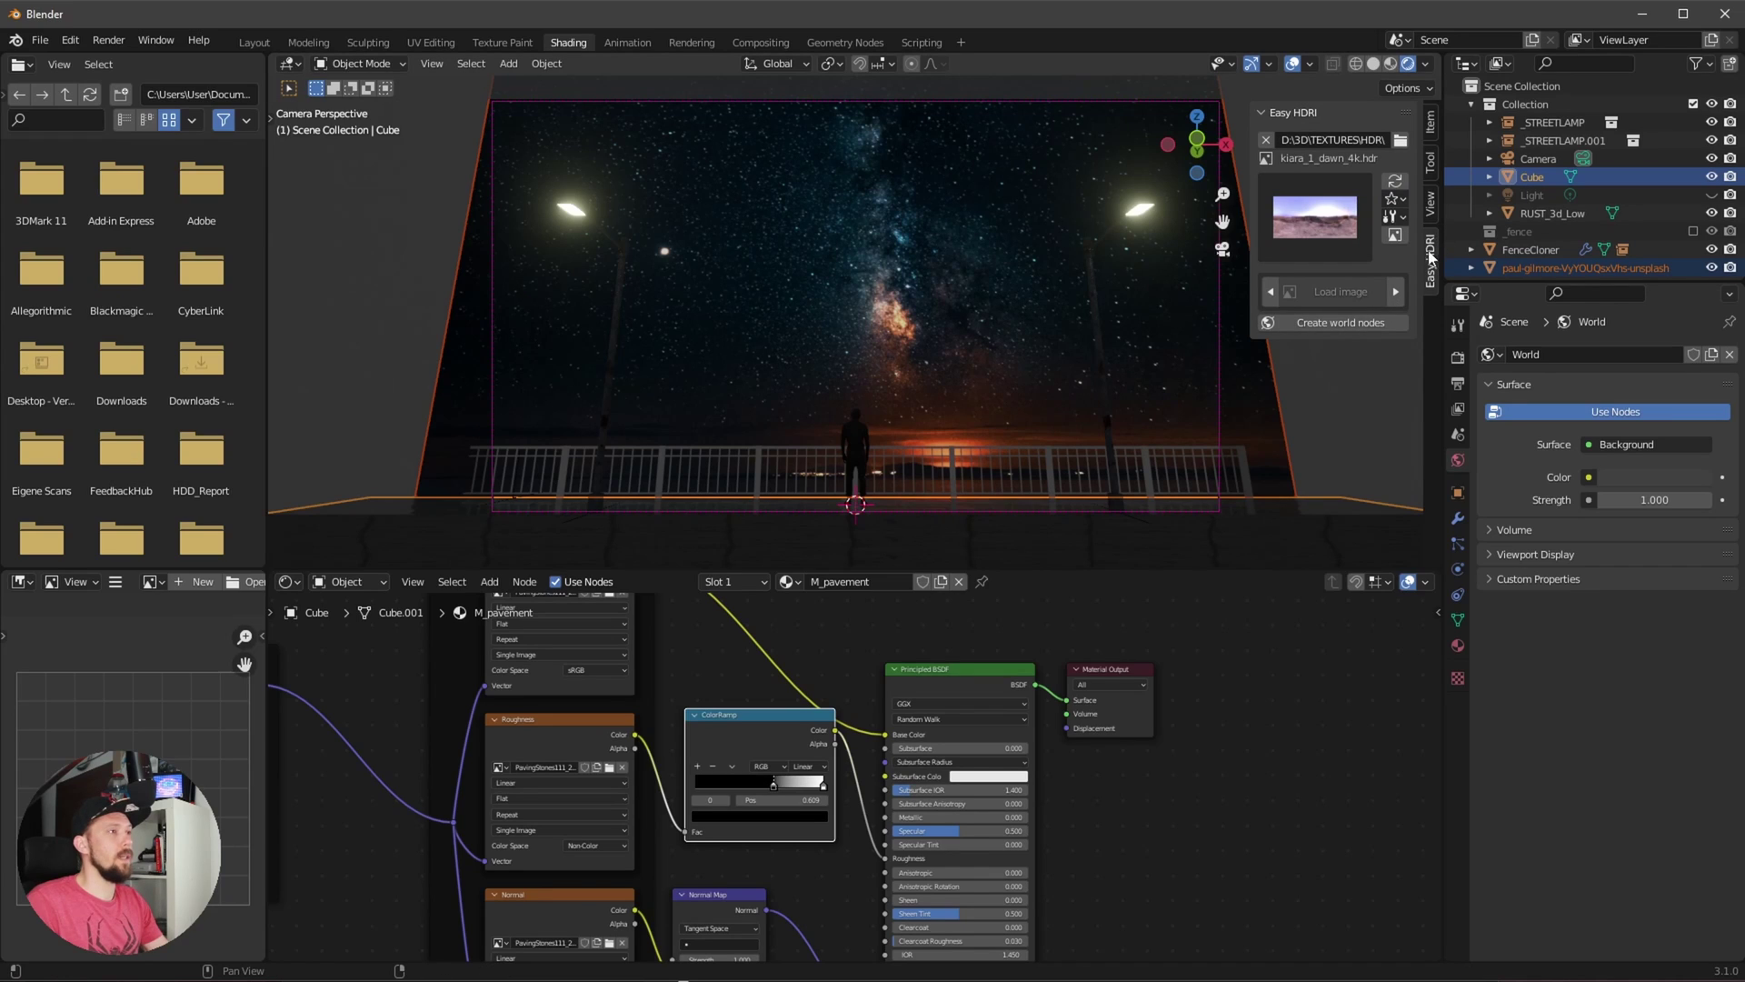
left_click(1342, 323)
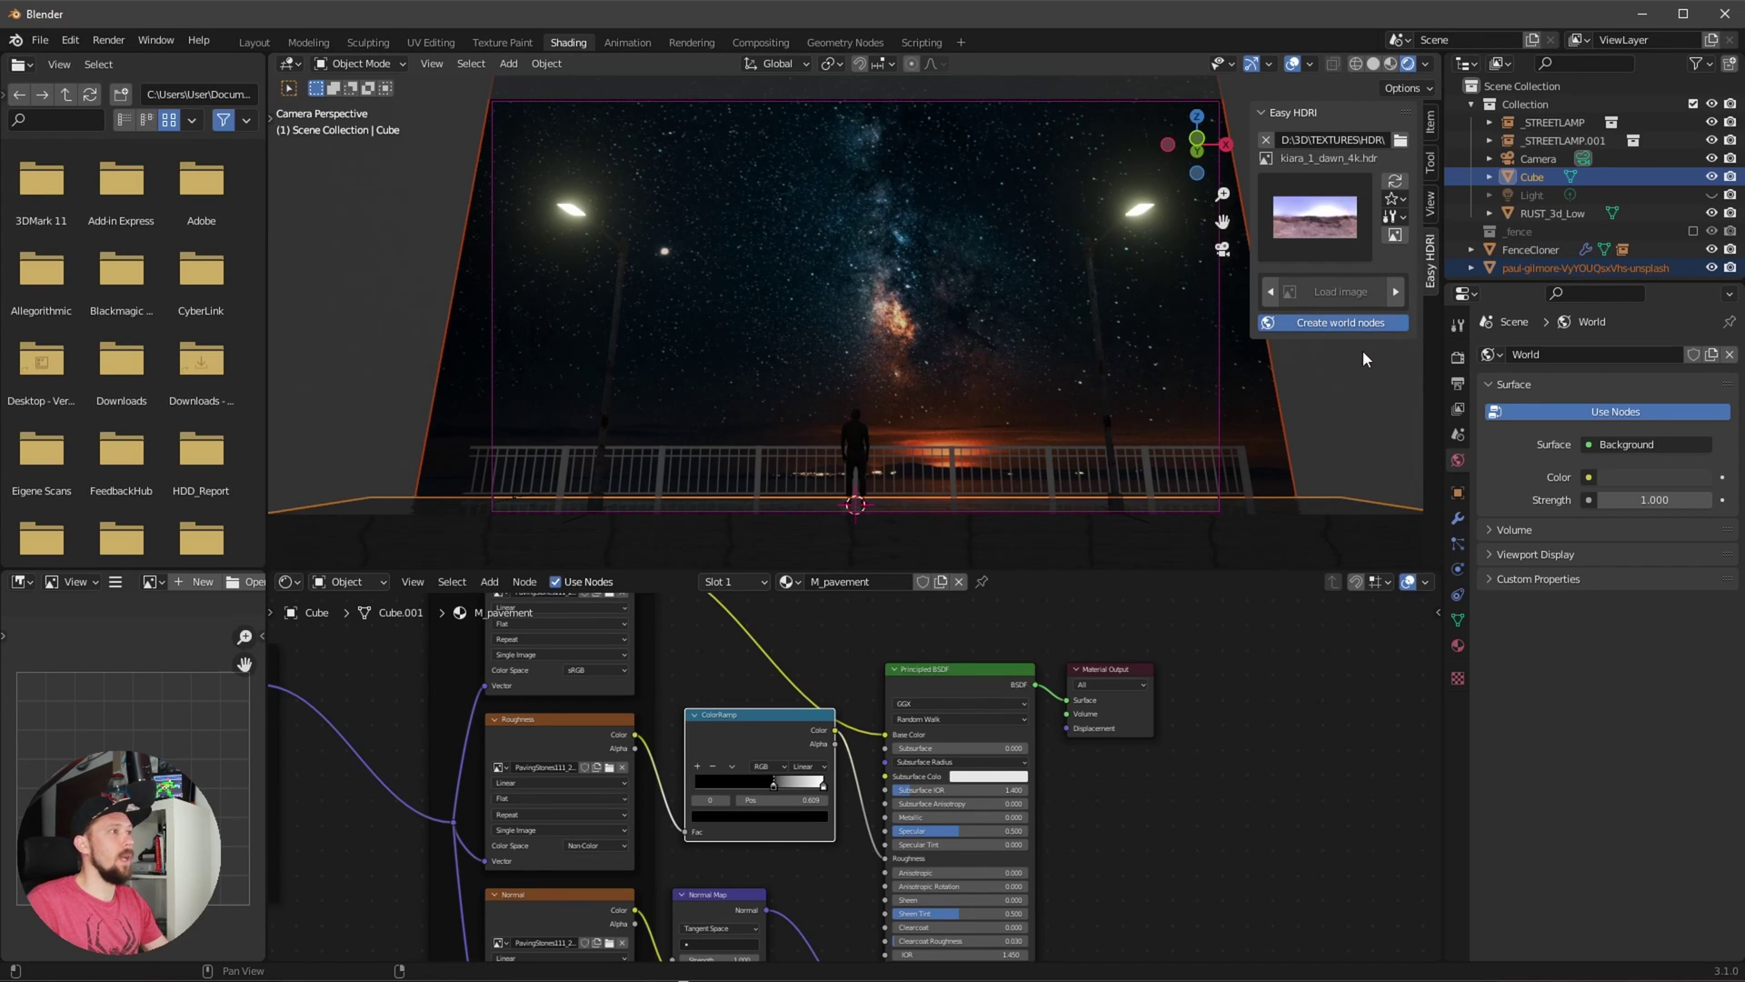
- Light the world with the first TexturesCom HDRI and hide the viewport overlays
left_click(1319, 243)
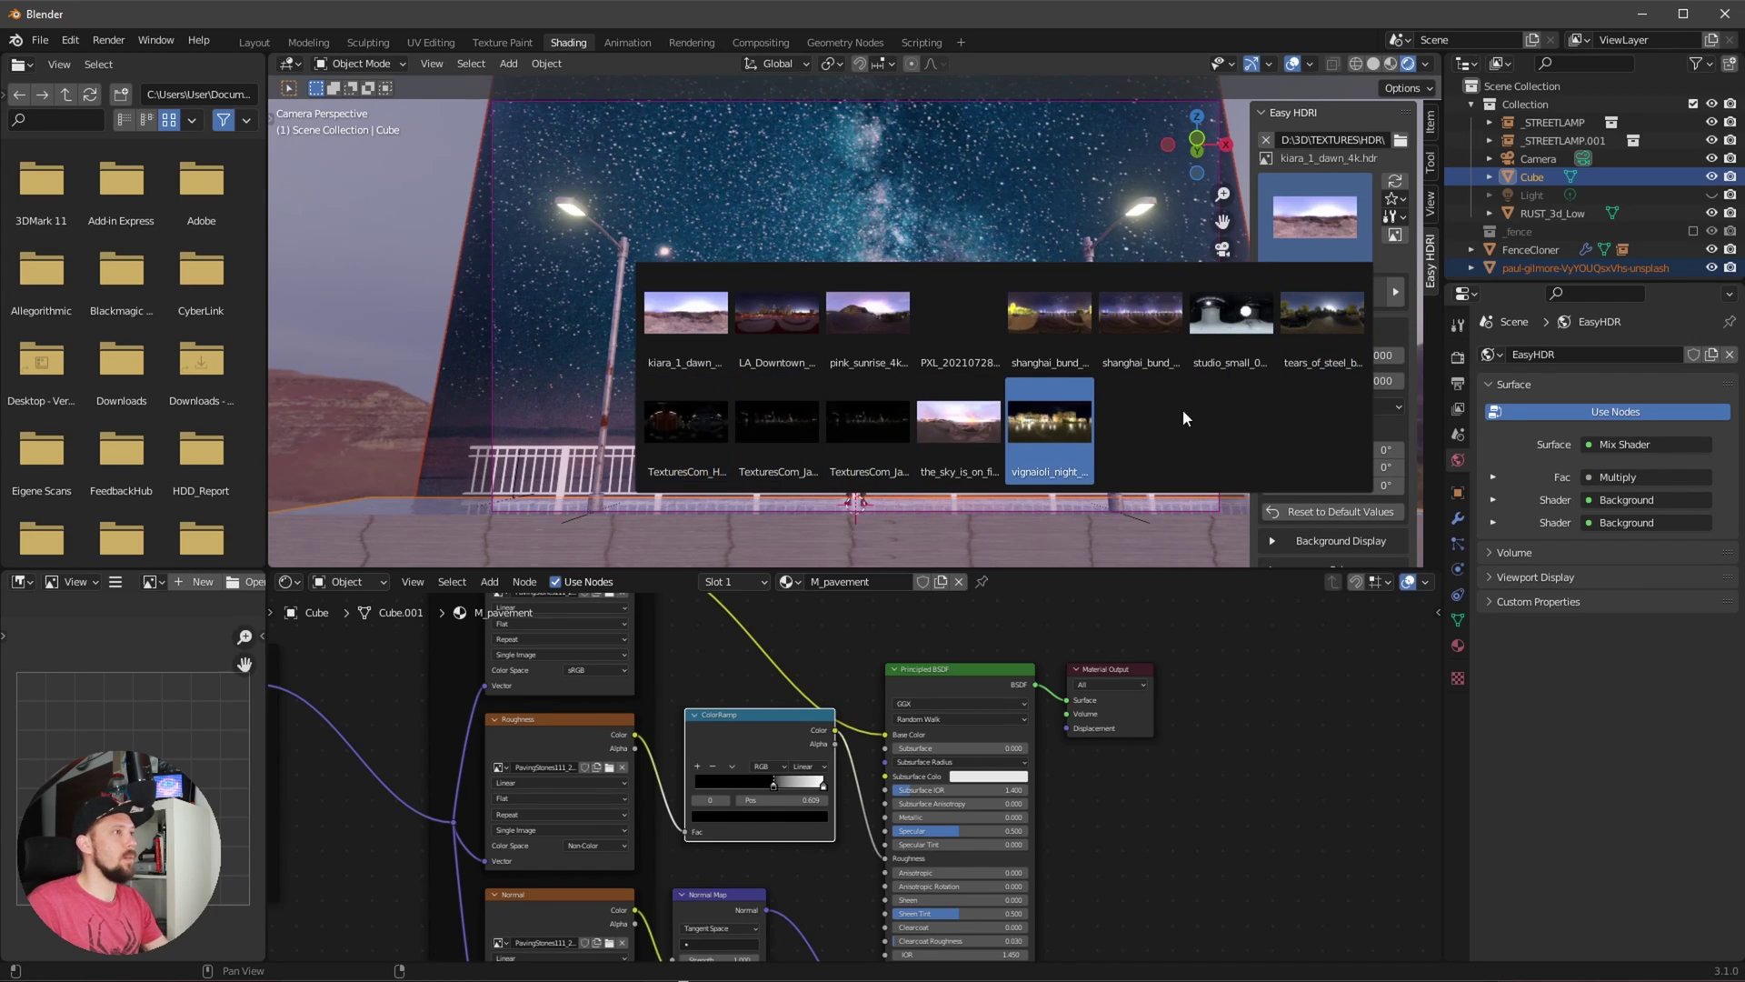
left_click(672, 434)
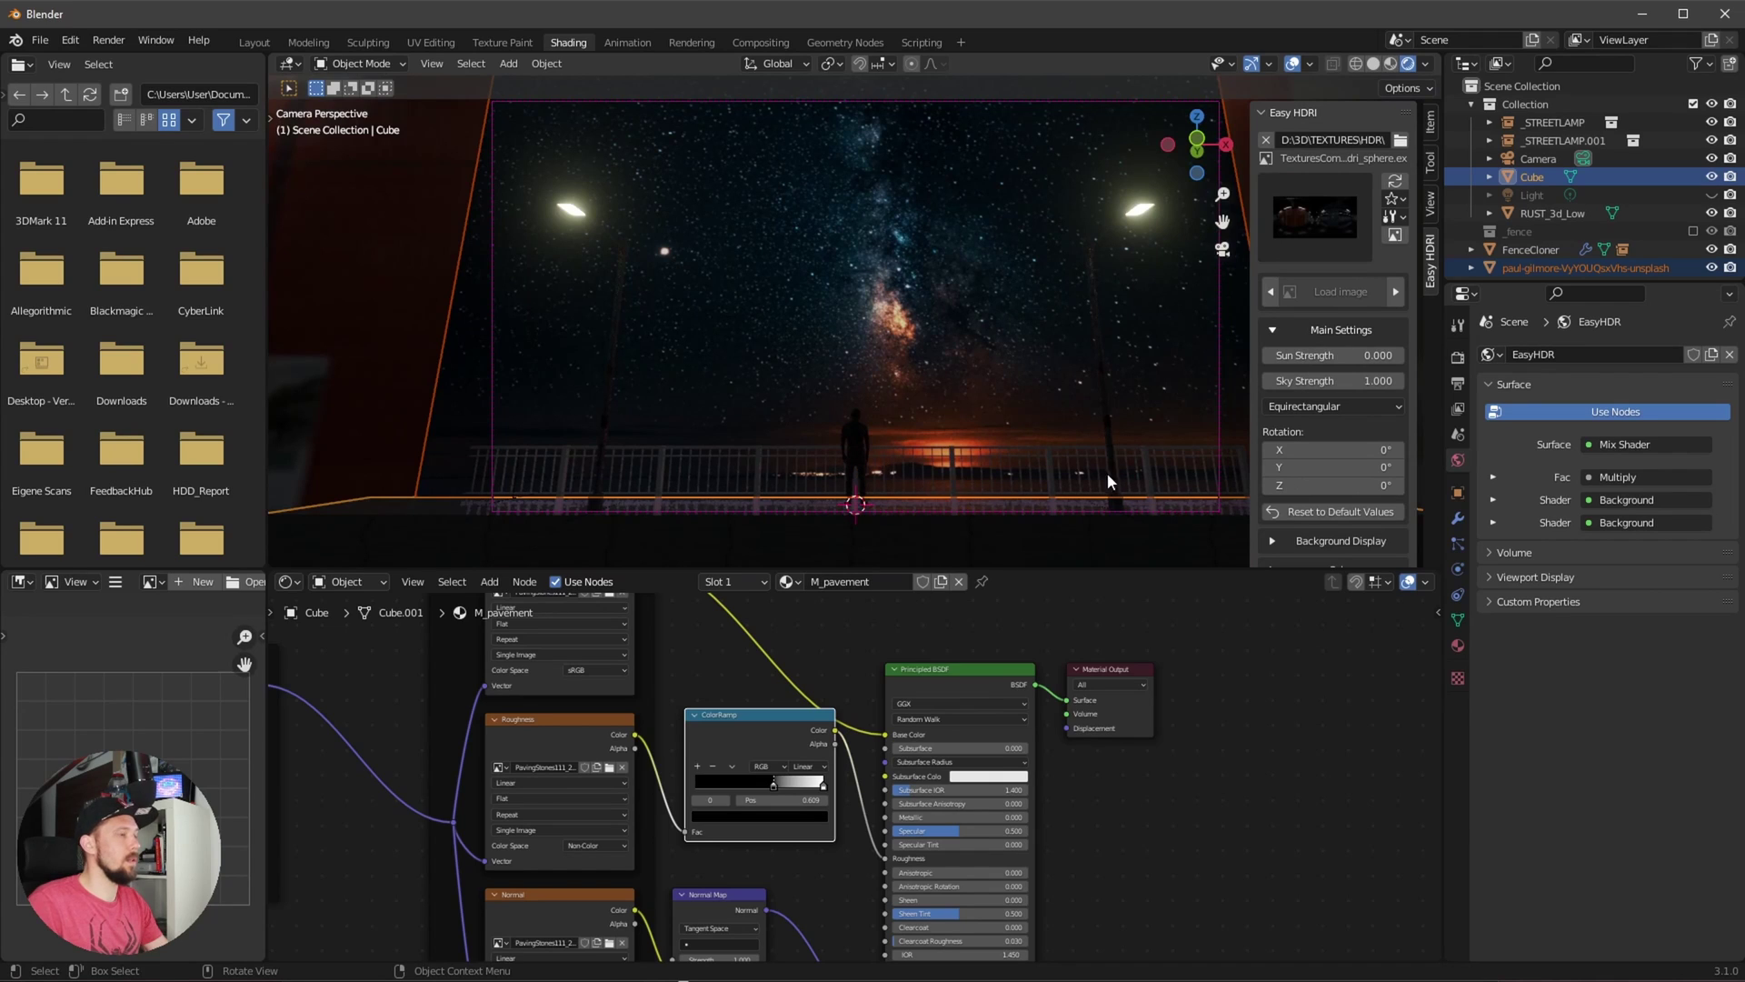
left_click(1293, 64)
middle_click_drag(1000, 345, 909, 382)
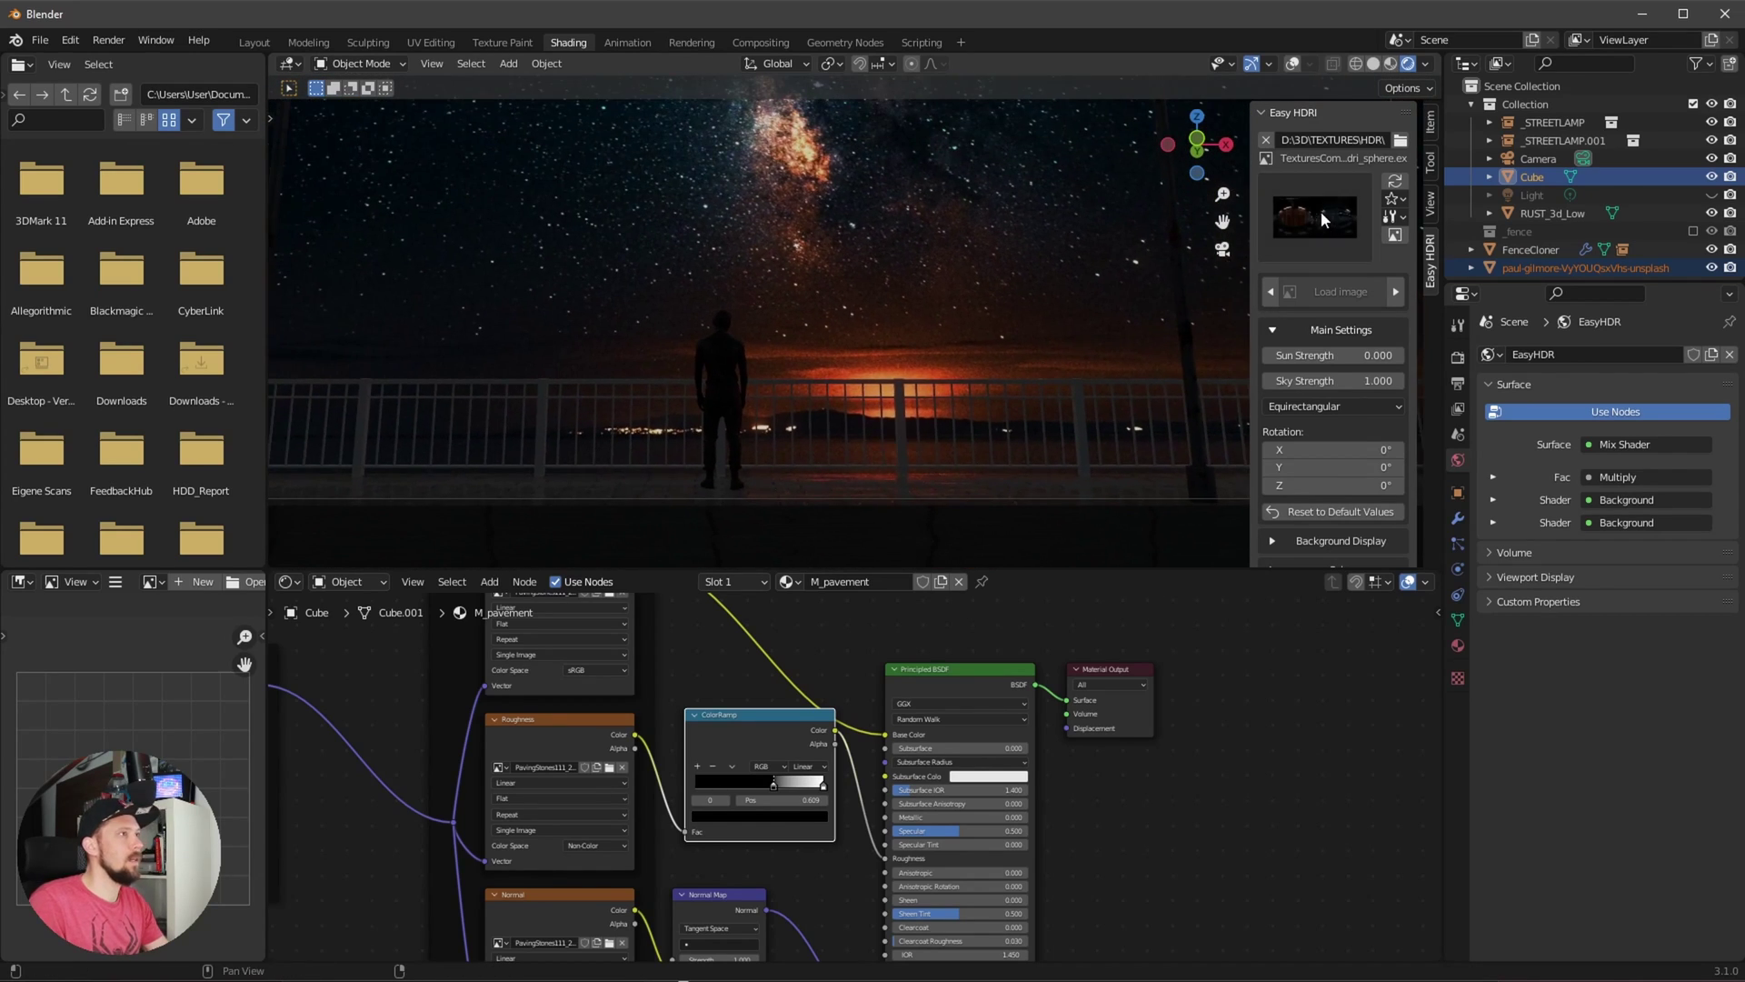
- Replace the world HDRI with a darker TexturesCom night image
left_click(1315, 216)
left_click(891, 417)
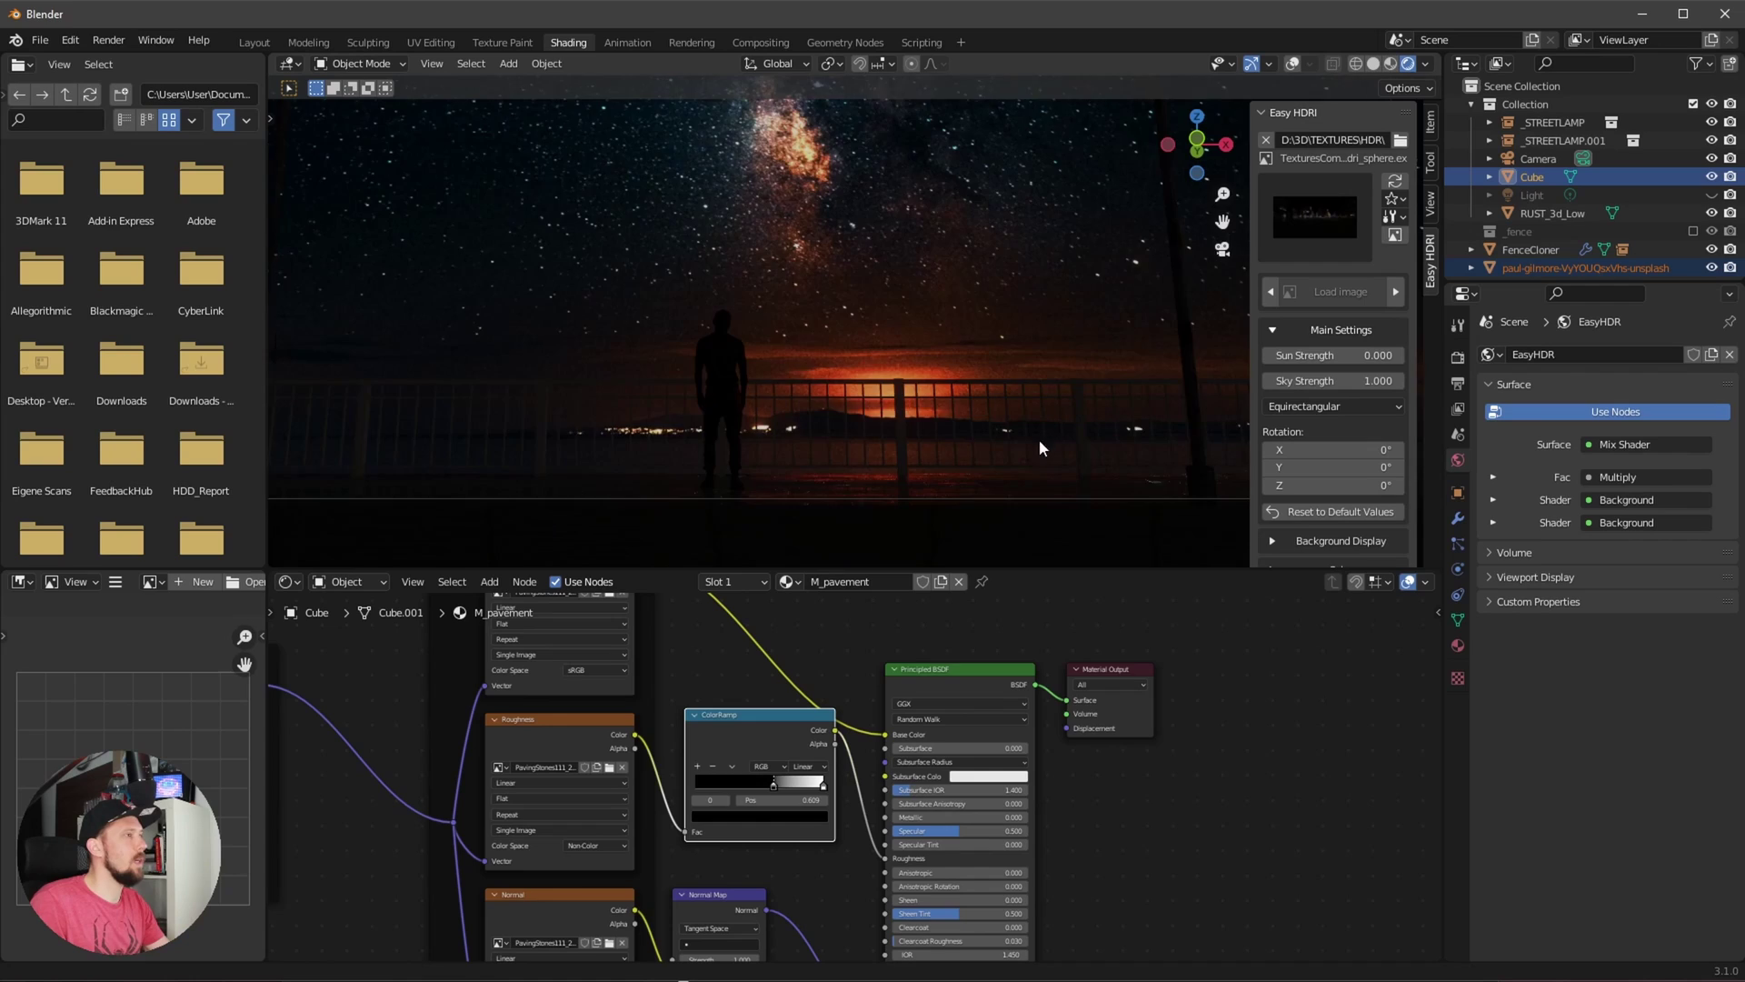
middle_click_drag(1036, 445, 1079, 428)
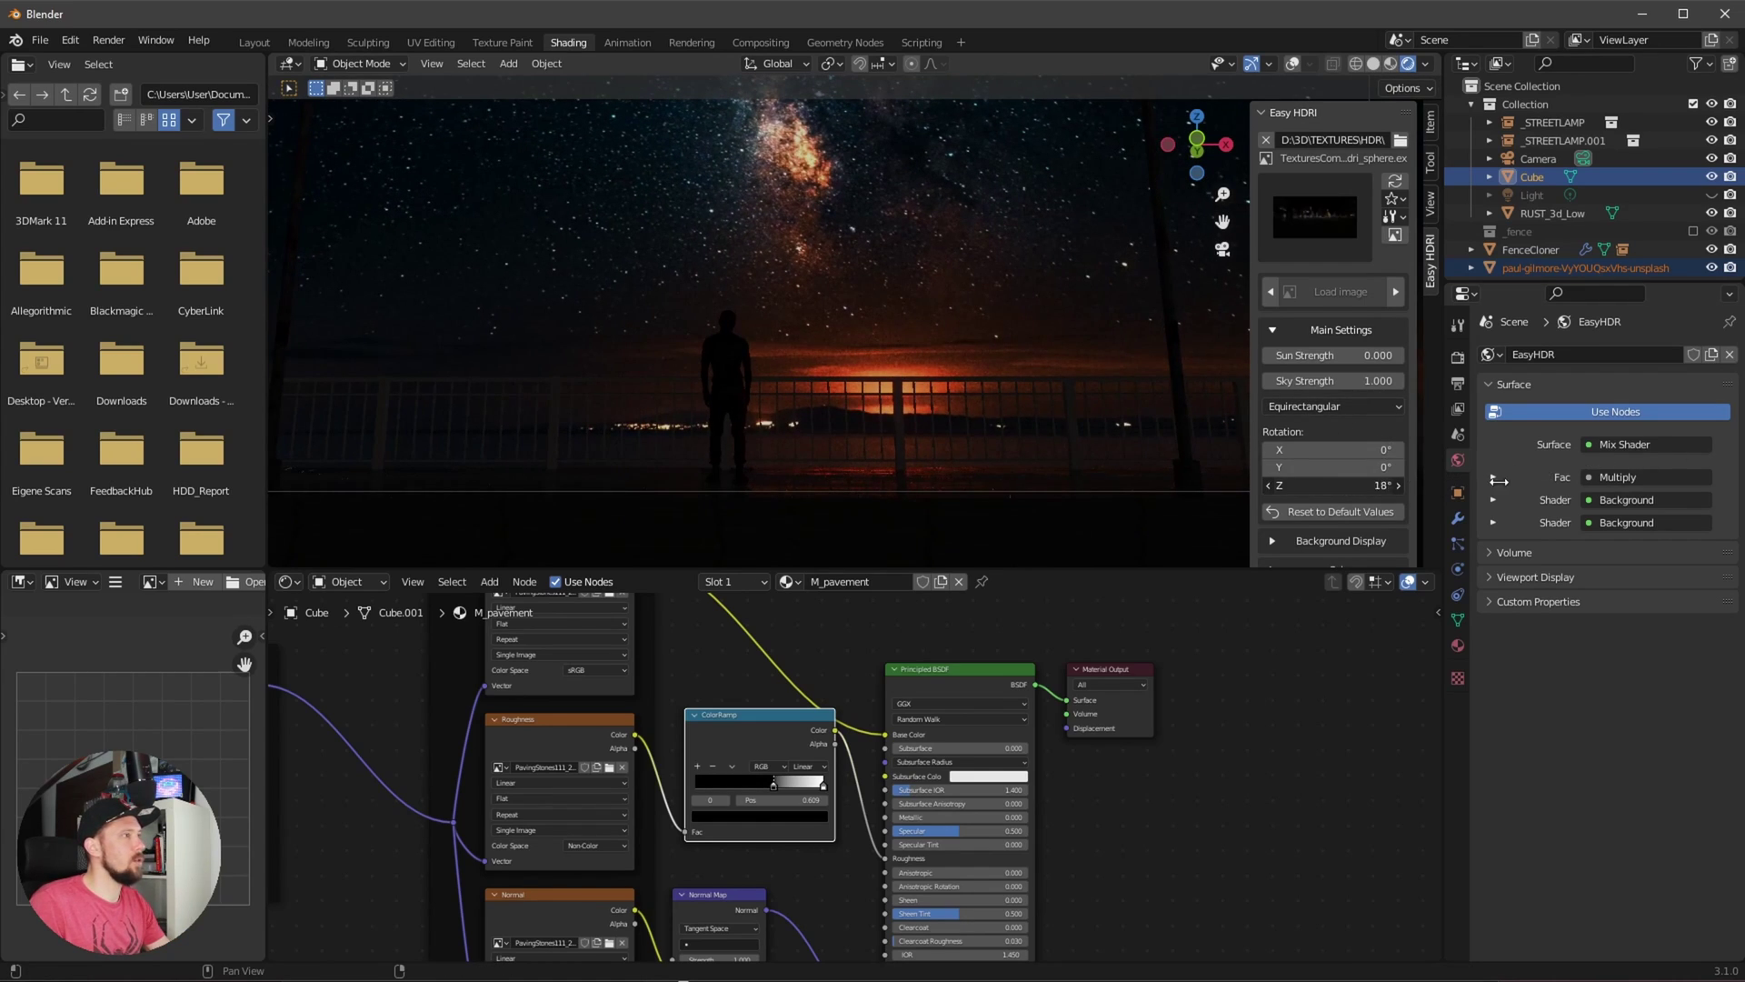
- Try rotating the world HDRI about its Z and X axes
left_click(1289, 510)
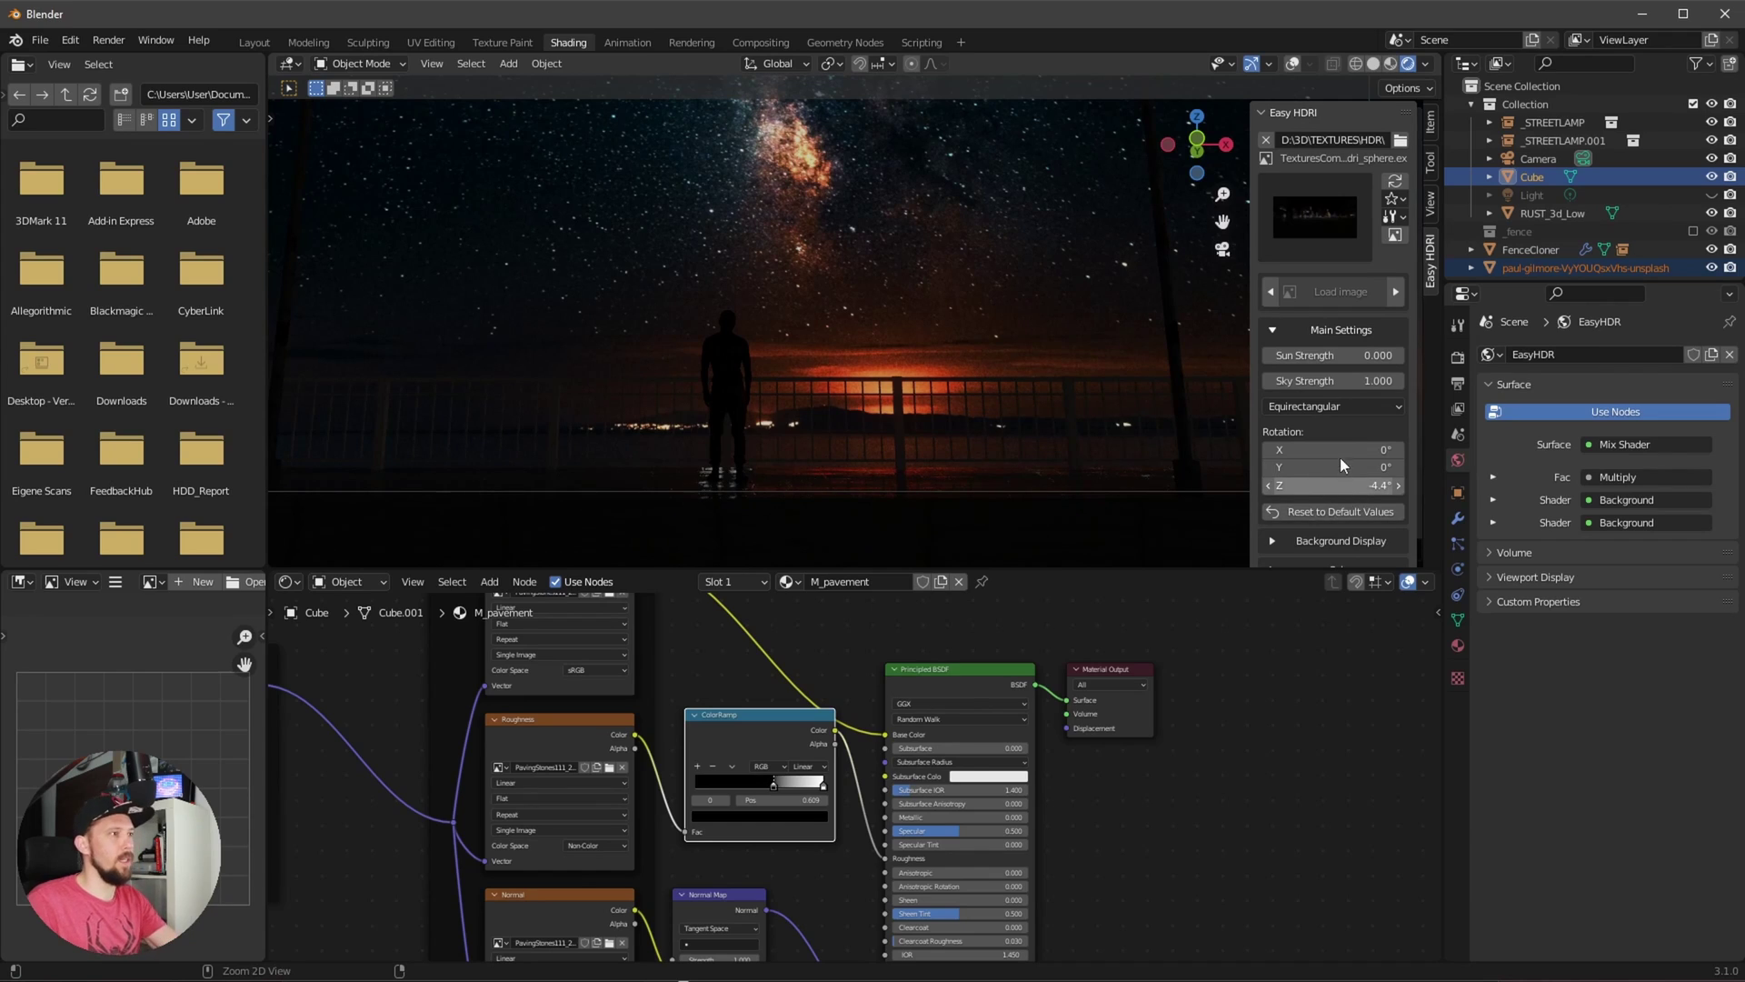
left_click_drag(1343, 449, 1608, 445)
left_click_drag(1436, 459, 1460, 461)
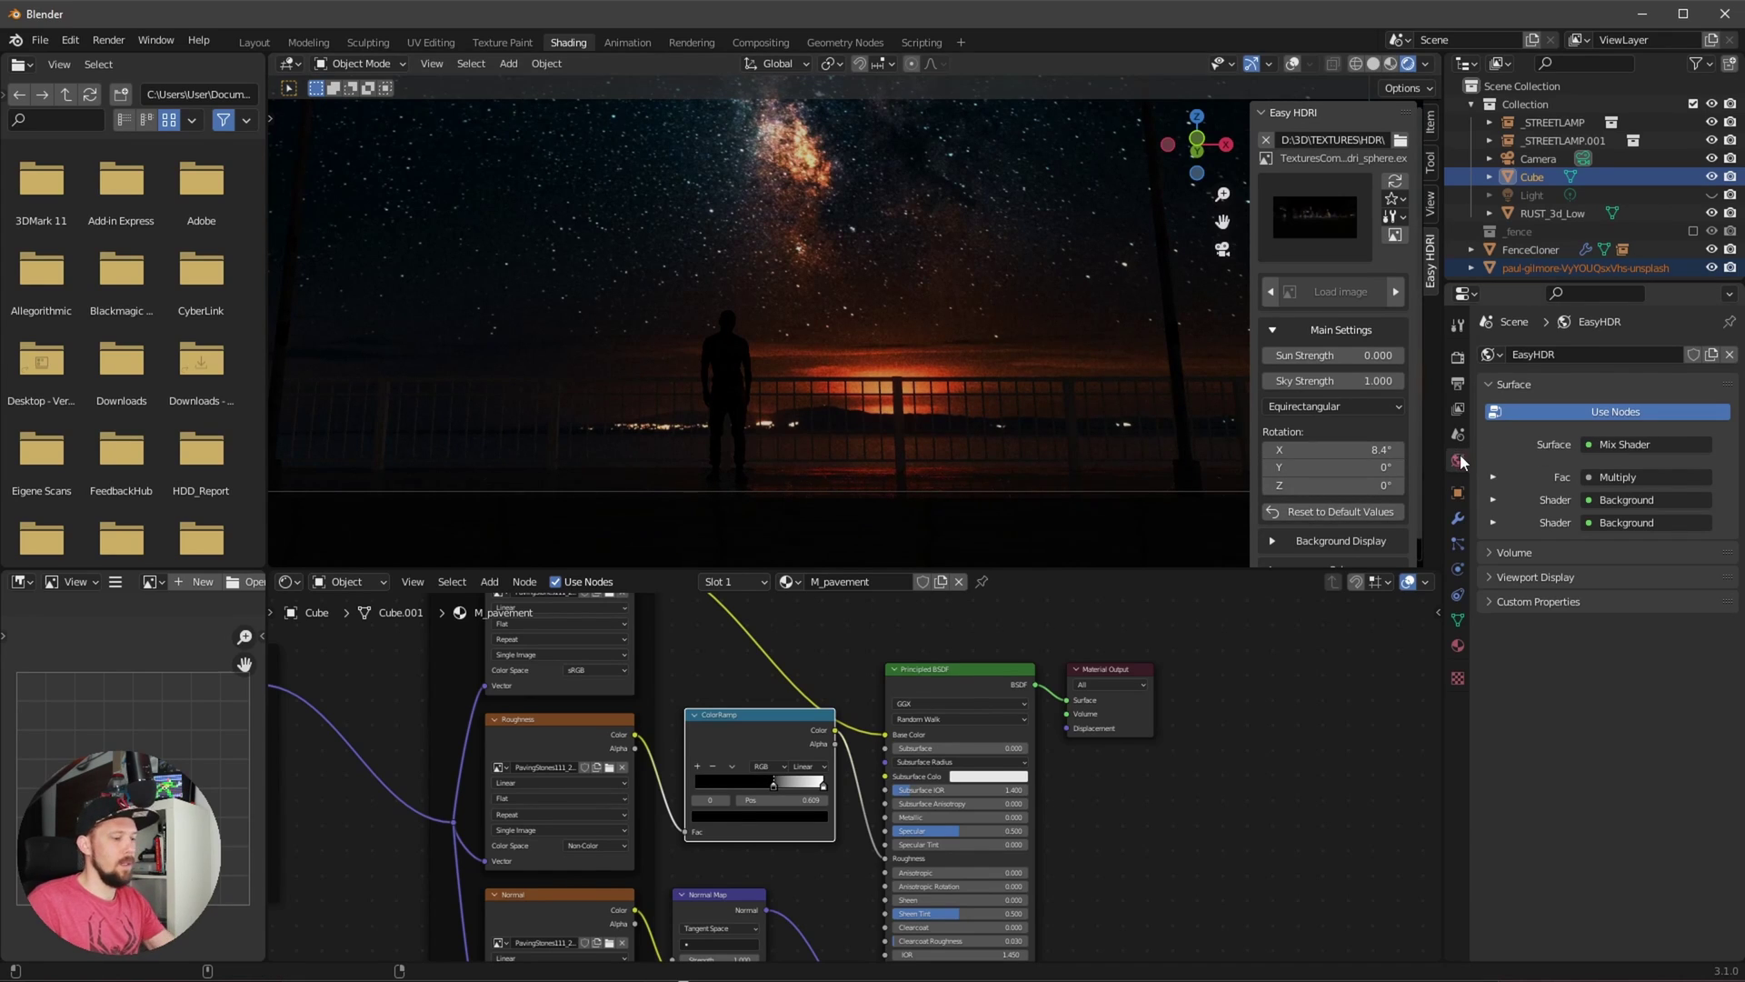
key("ctrl+z")
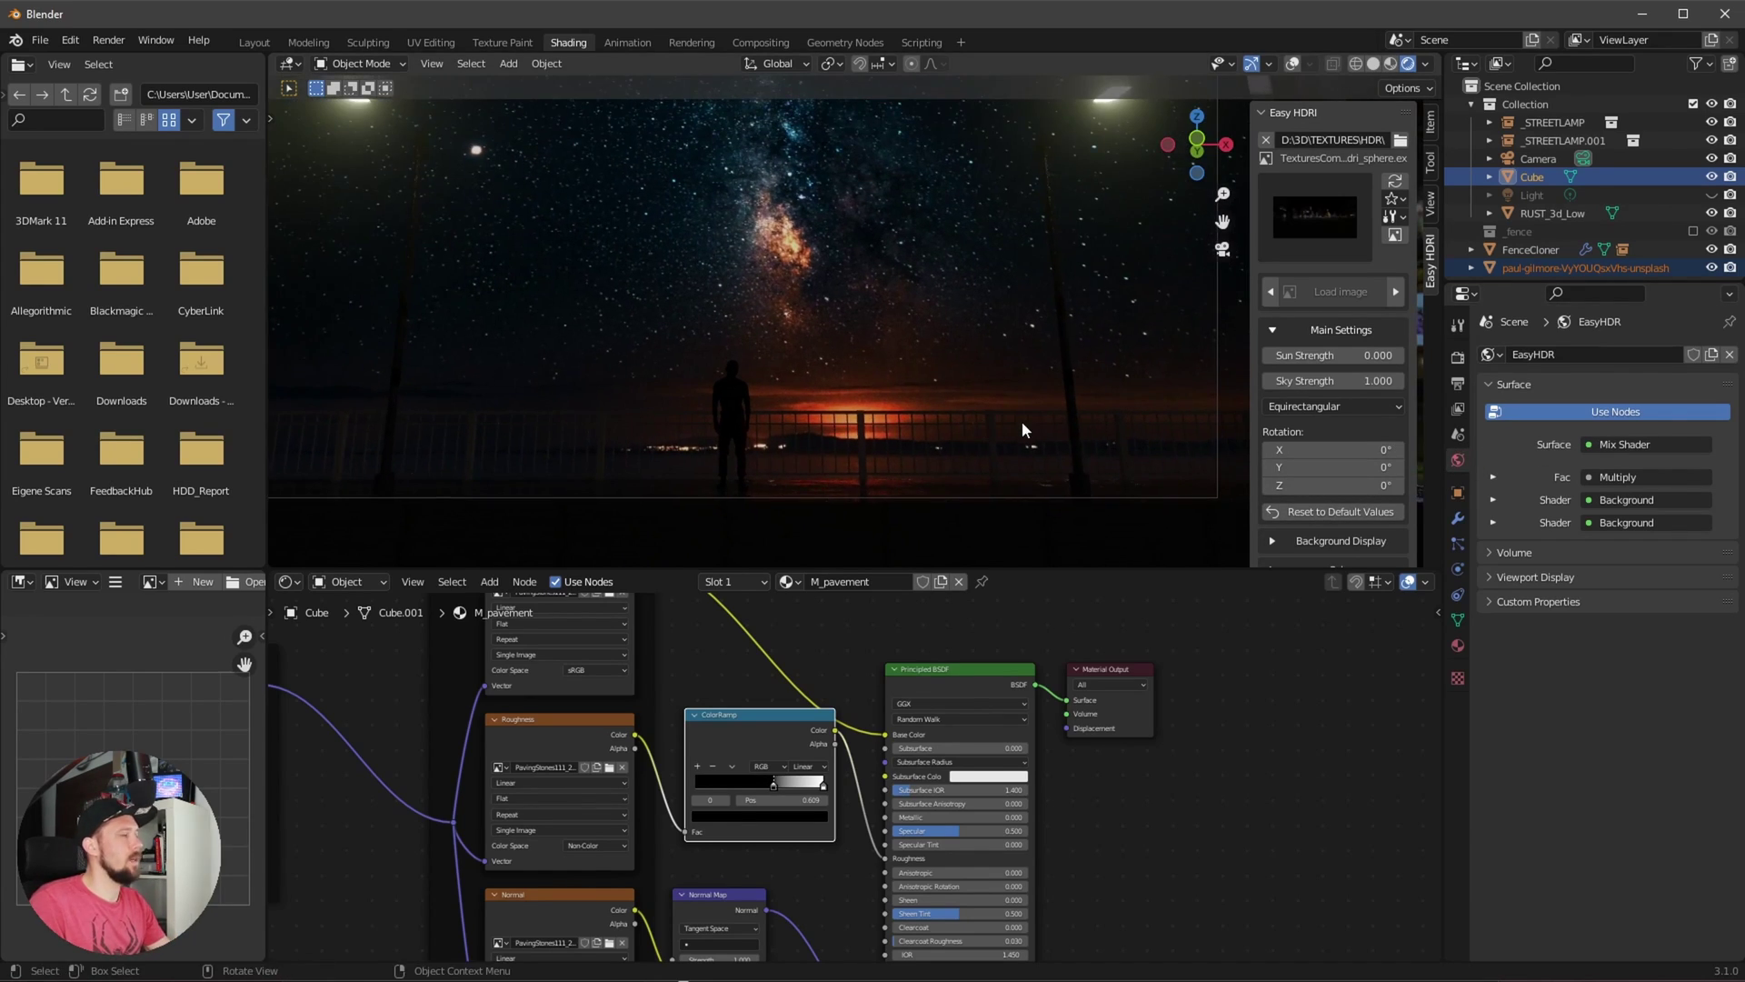
middle_click_drag(1051, 432, 994, 435, "shift")
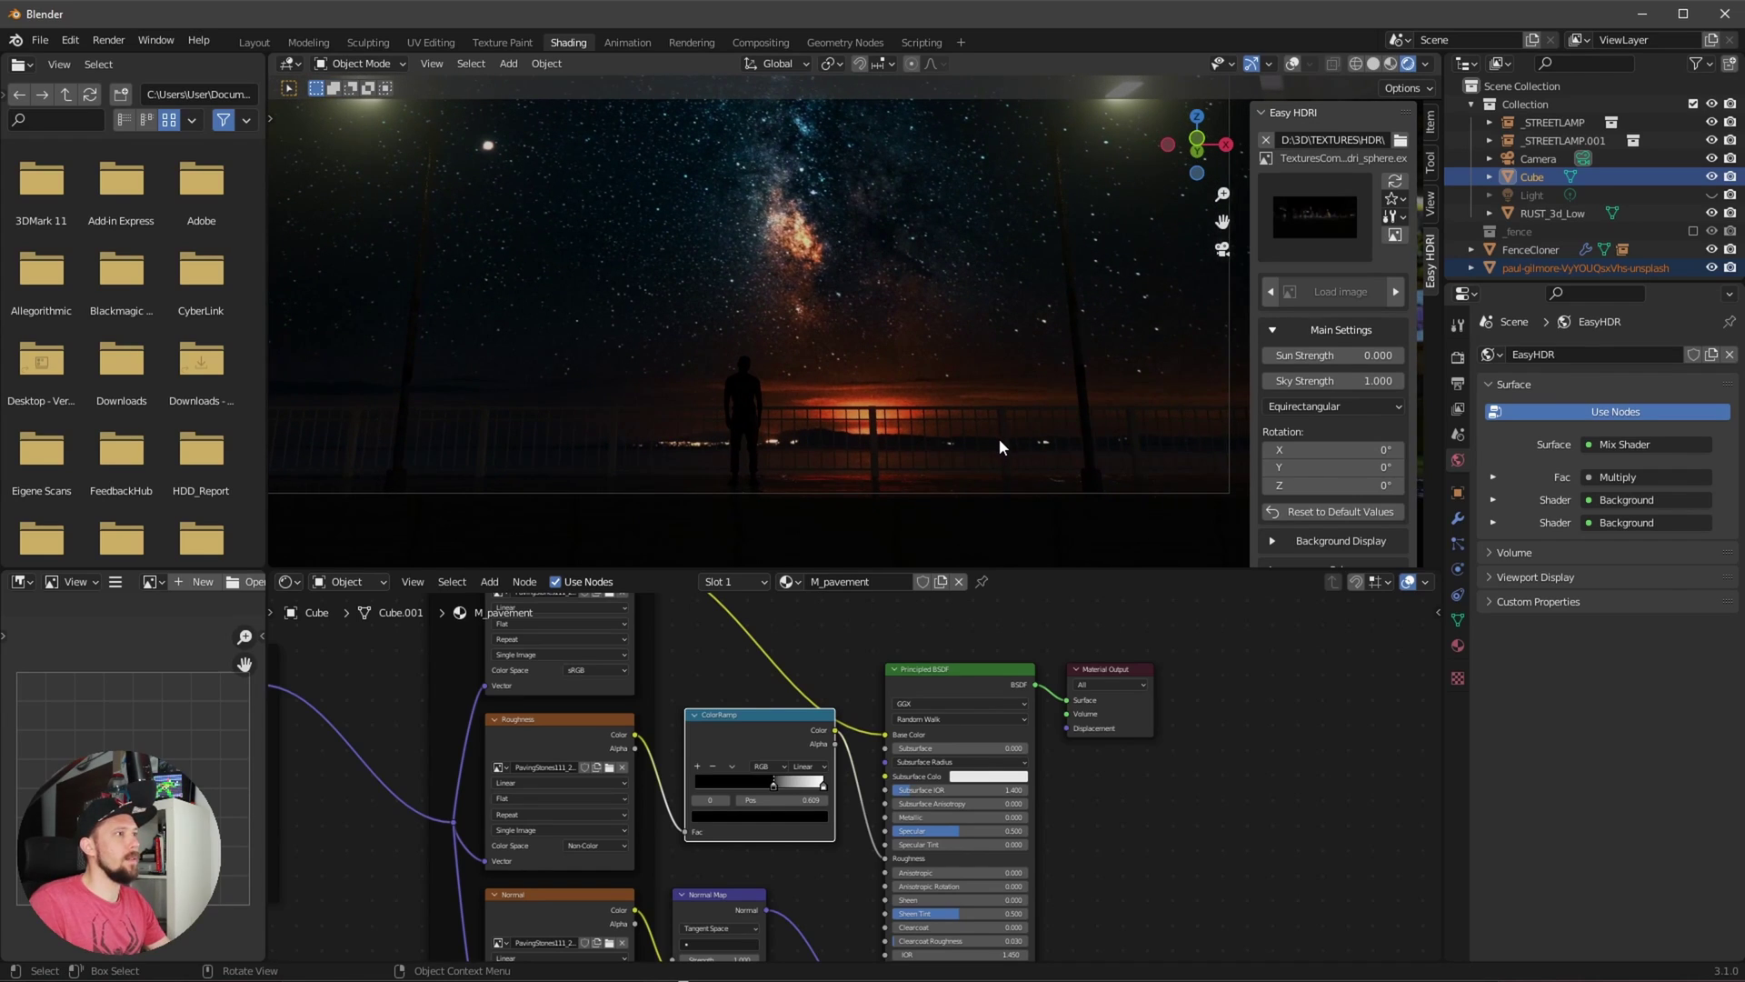
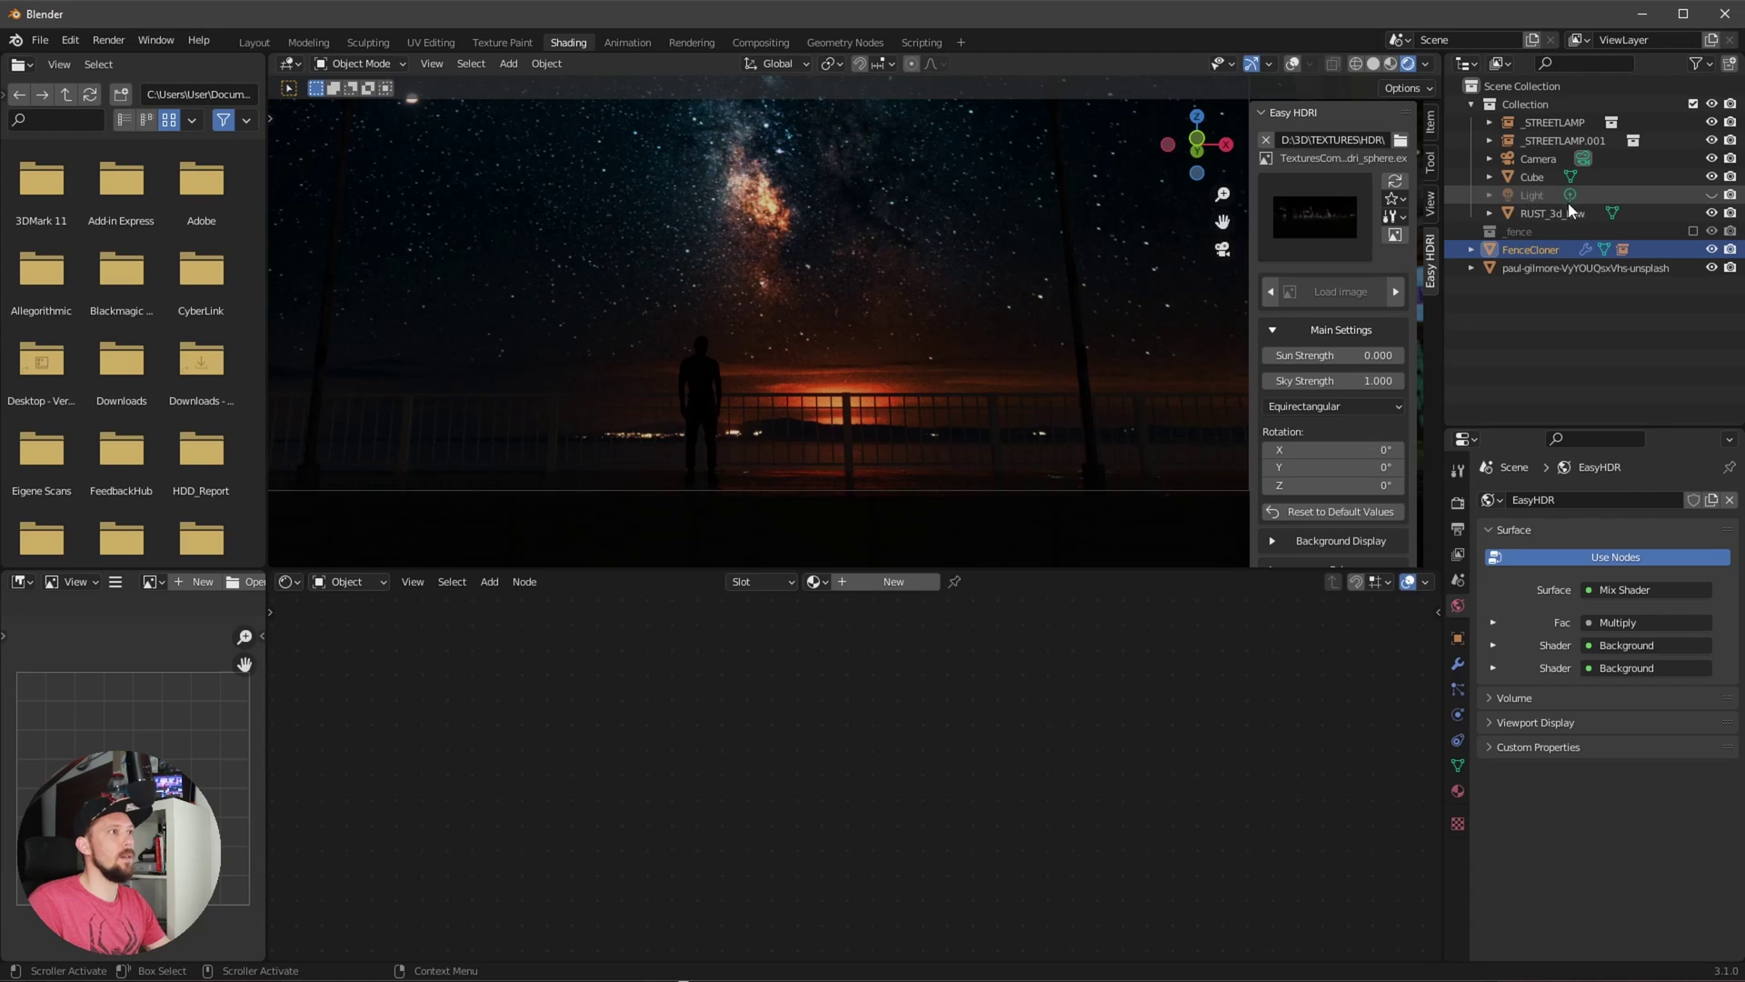
- Enable the _fence collection and give the M_fence material on Cube.002 a near-black base color and 0.25 roughness
left_click(1600, 230)
left_click(1691, 231)
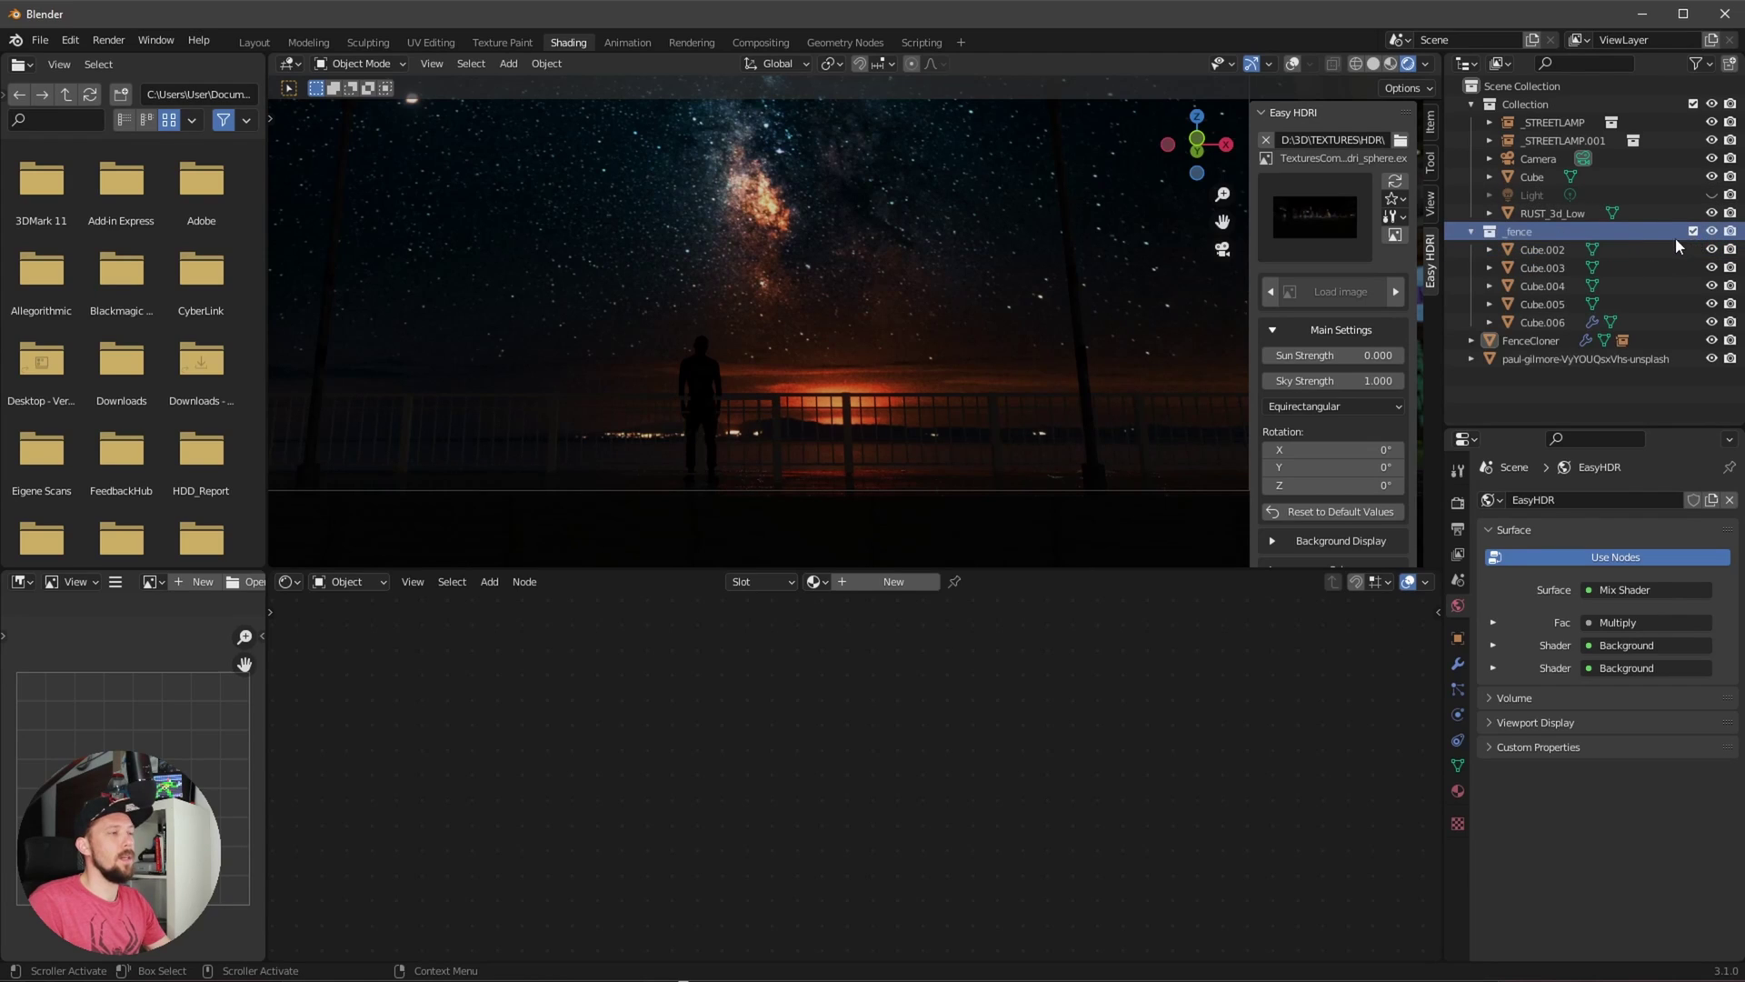
left_click(1564, 249)
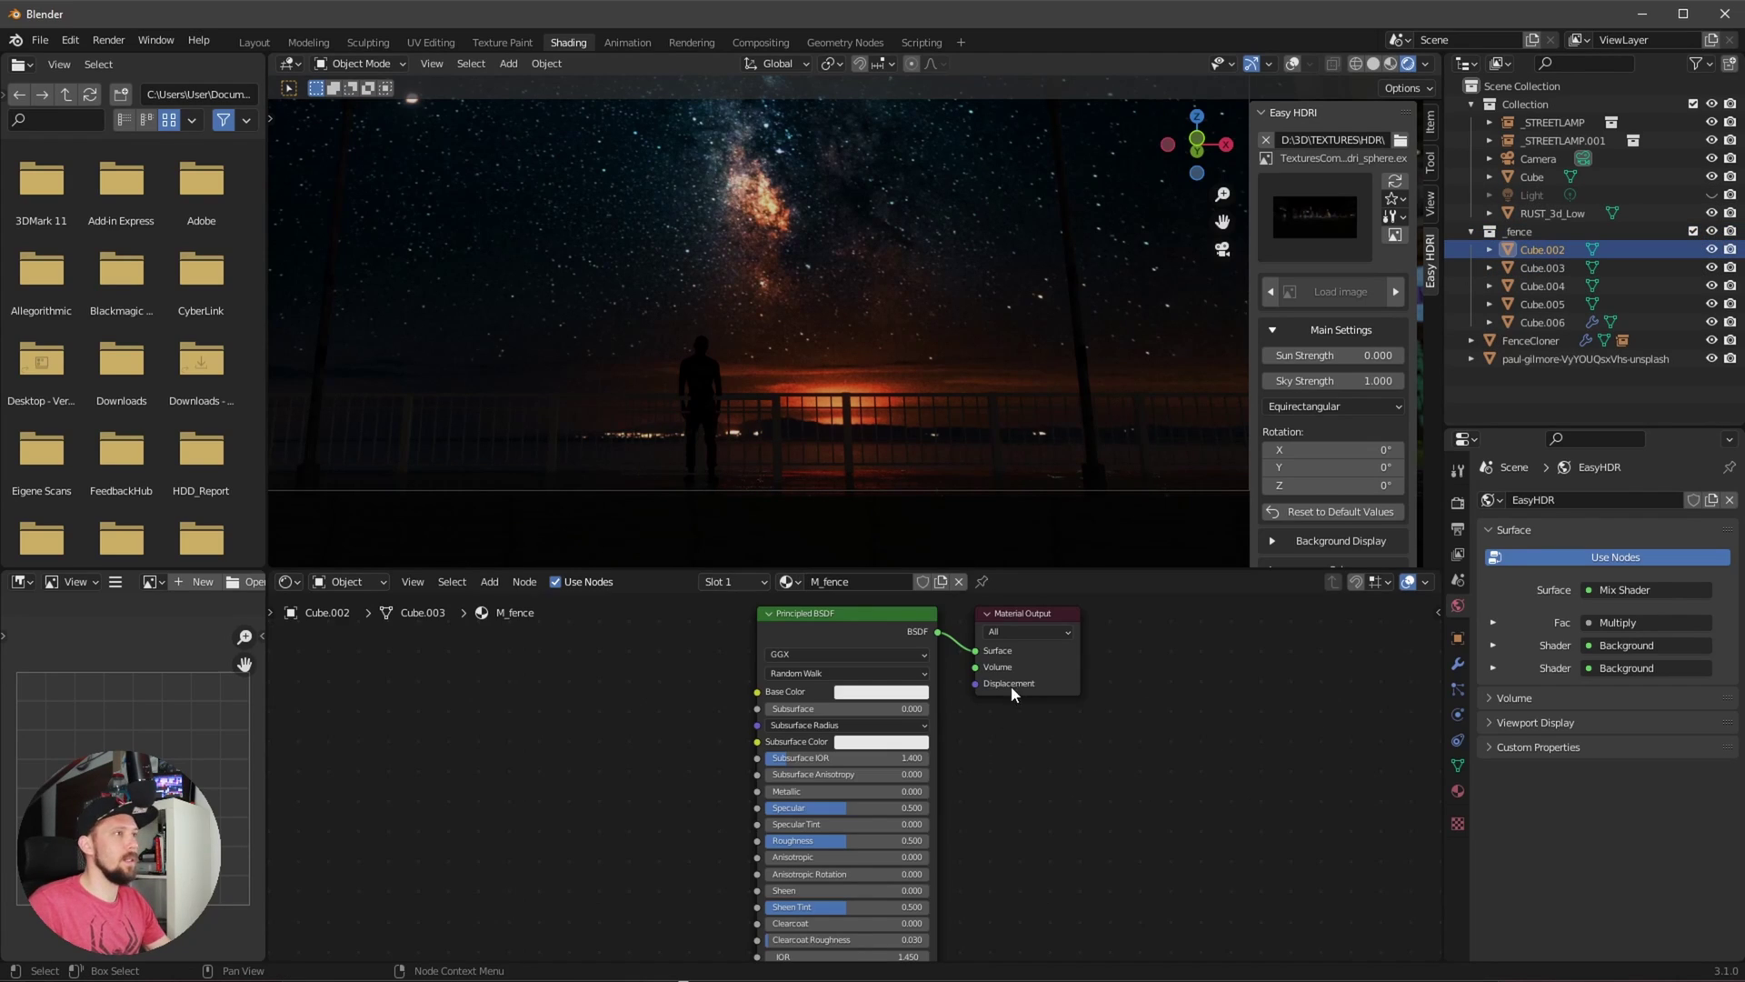
left_click(891, 692)
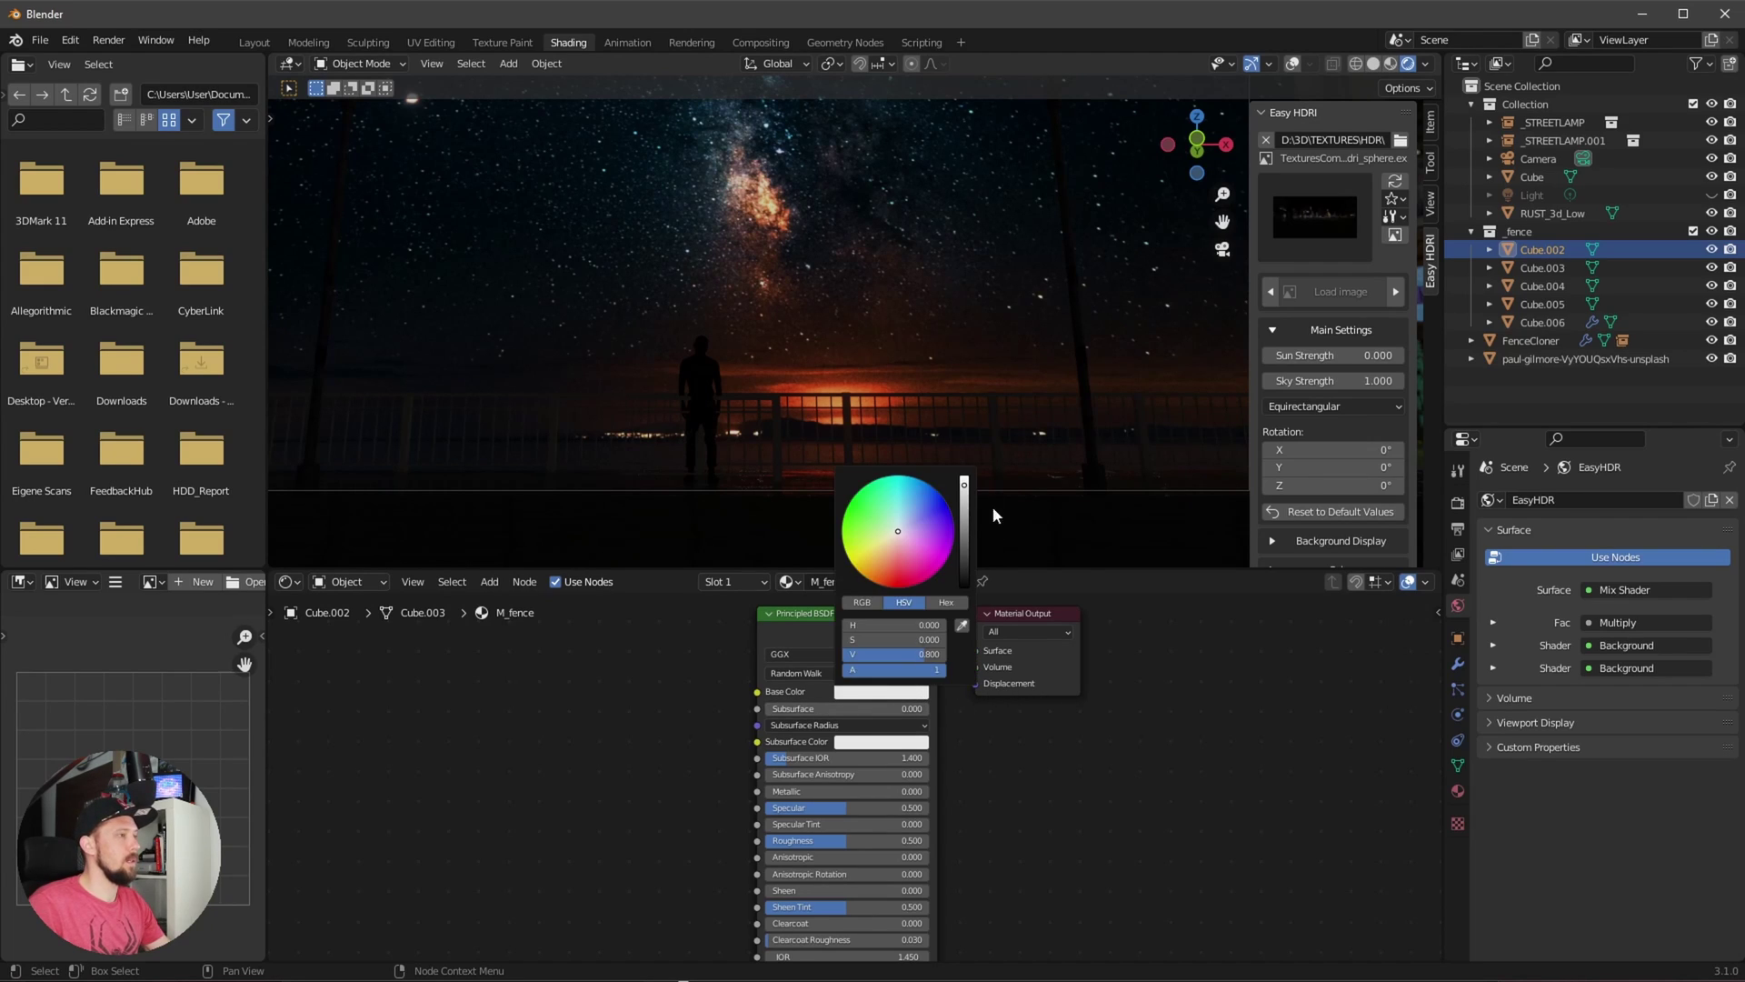
left_click_drag(966, 511, 967, 571)
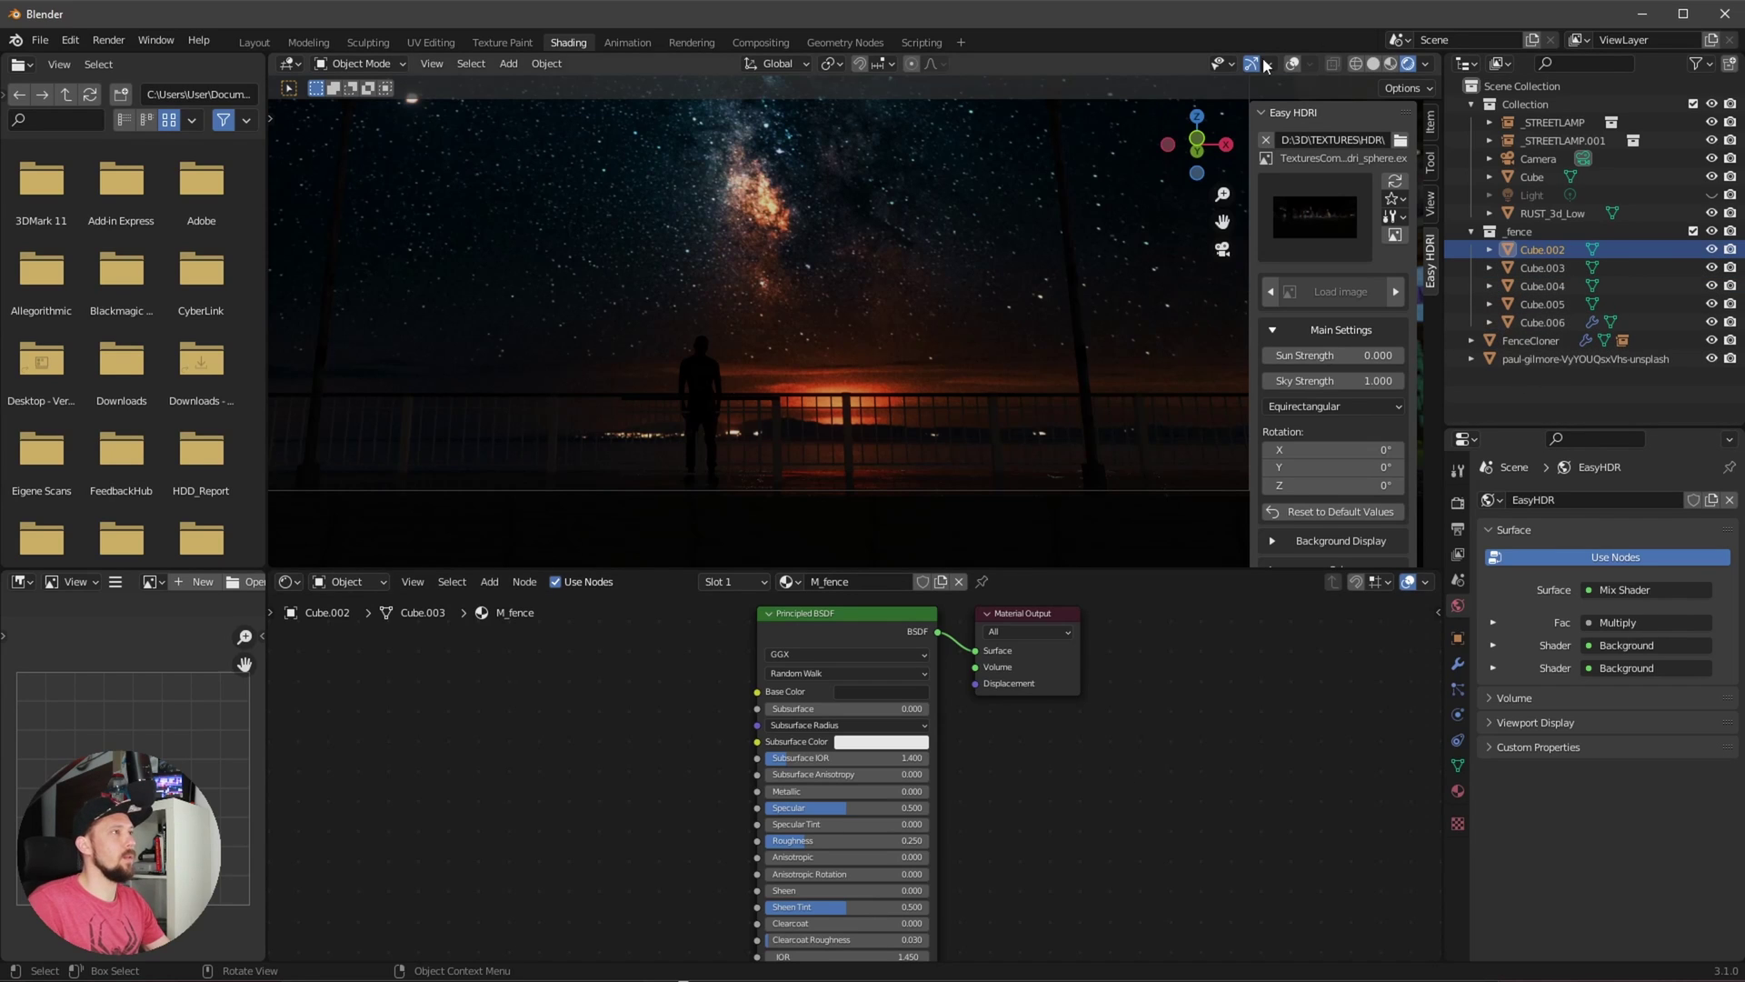
- Link the M_fence material from Cube.002 to the other fence parts, Cube.003 through Cube.006
left_click(1293, 64)
middle_click_drag(948, 363, 1013, 335)
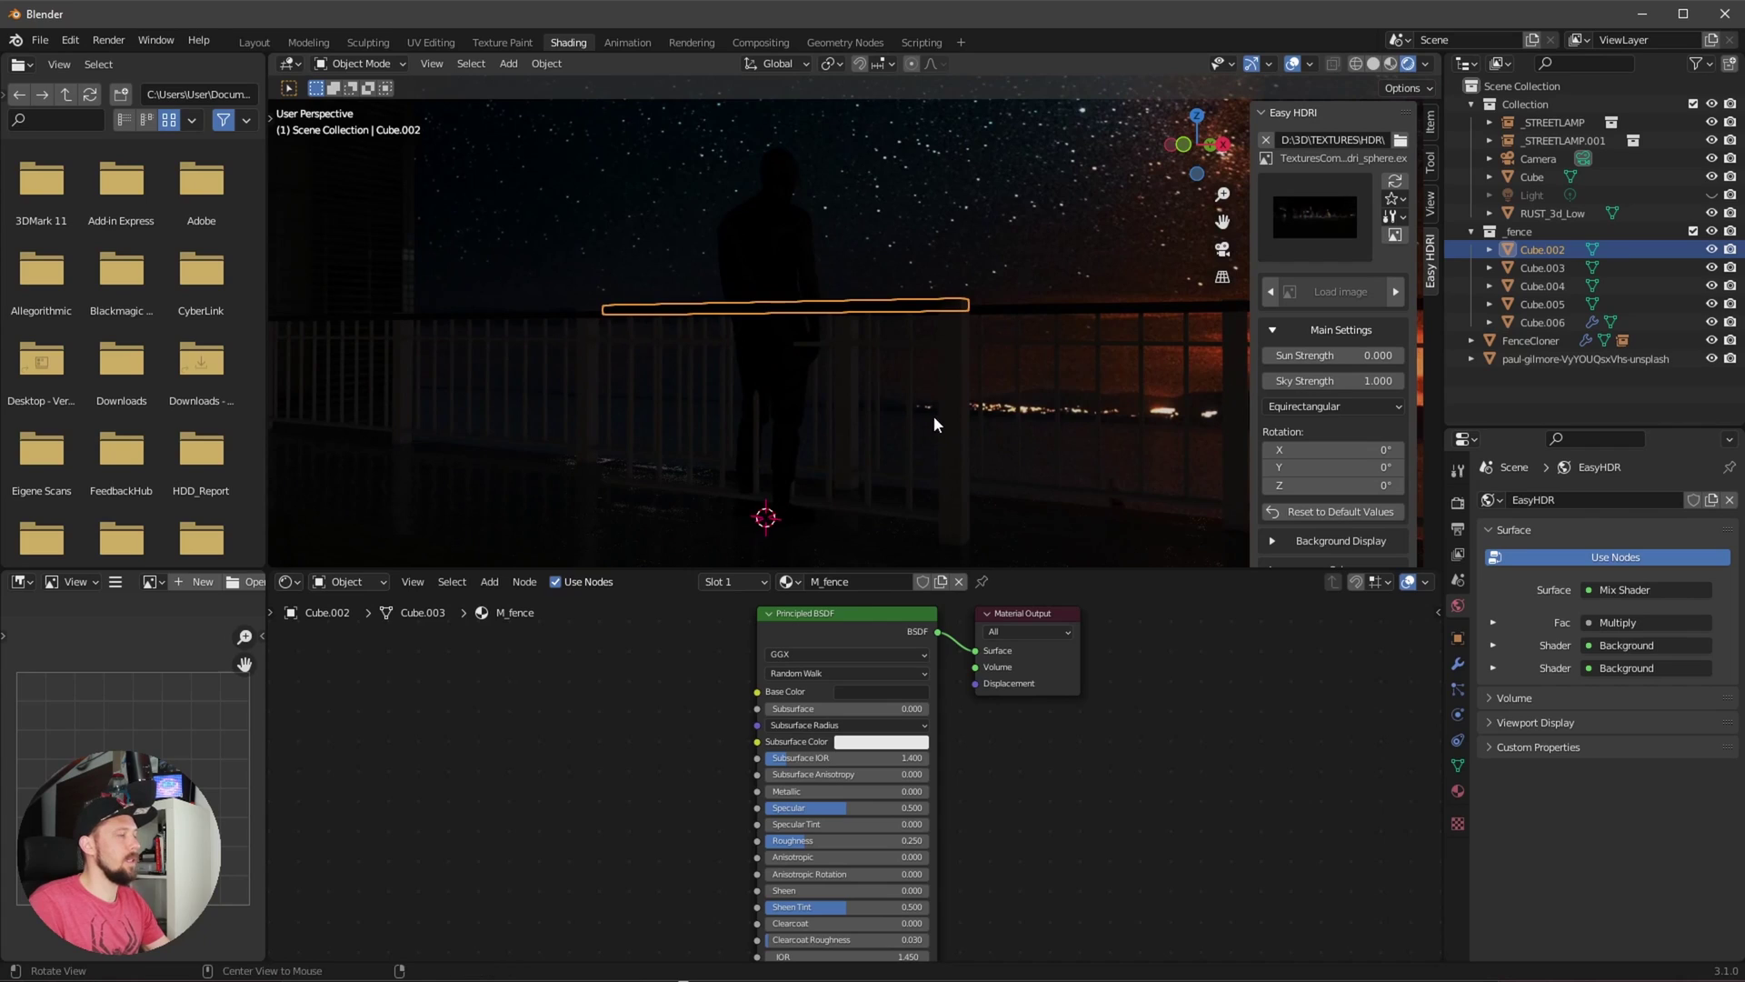
middle_click_drag(934, 417, 977, 420)
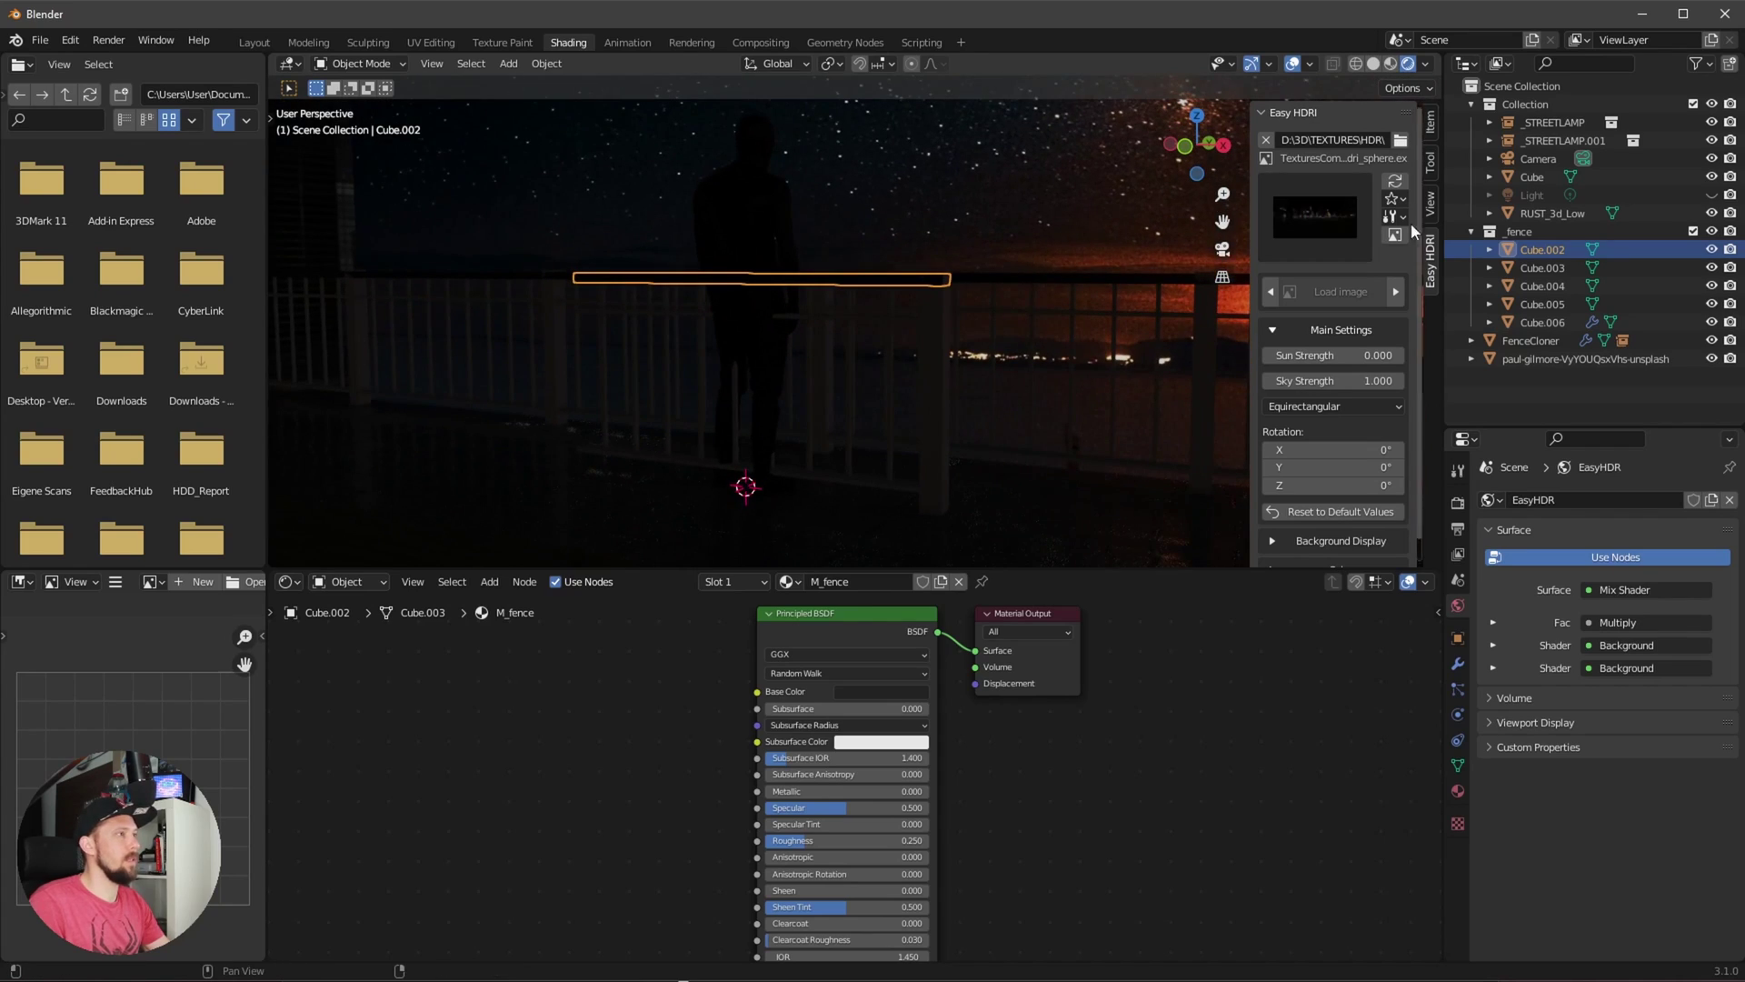
left_click(1538, 268)
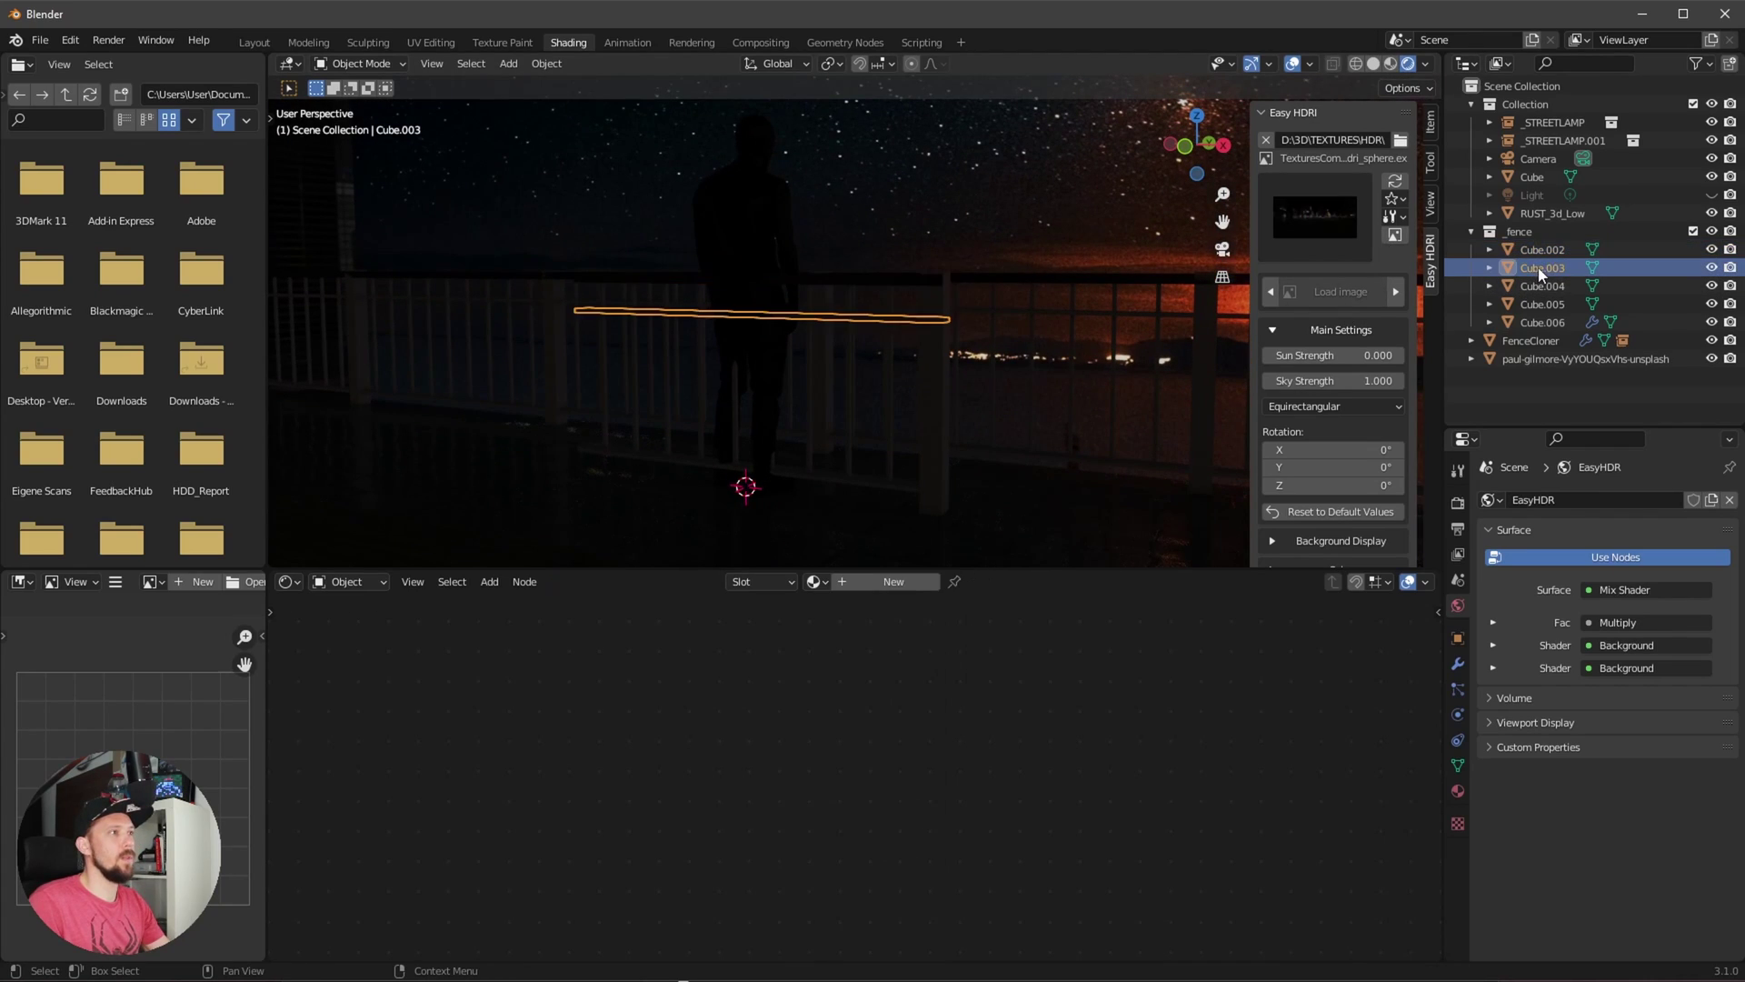
left_click(1548, 323, "shift")
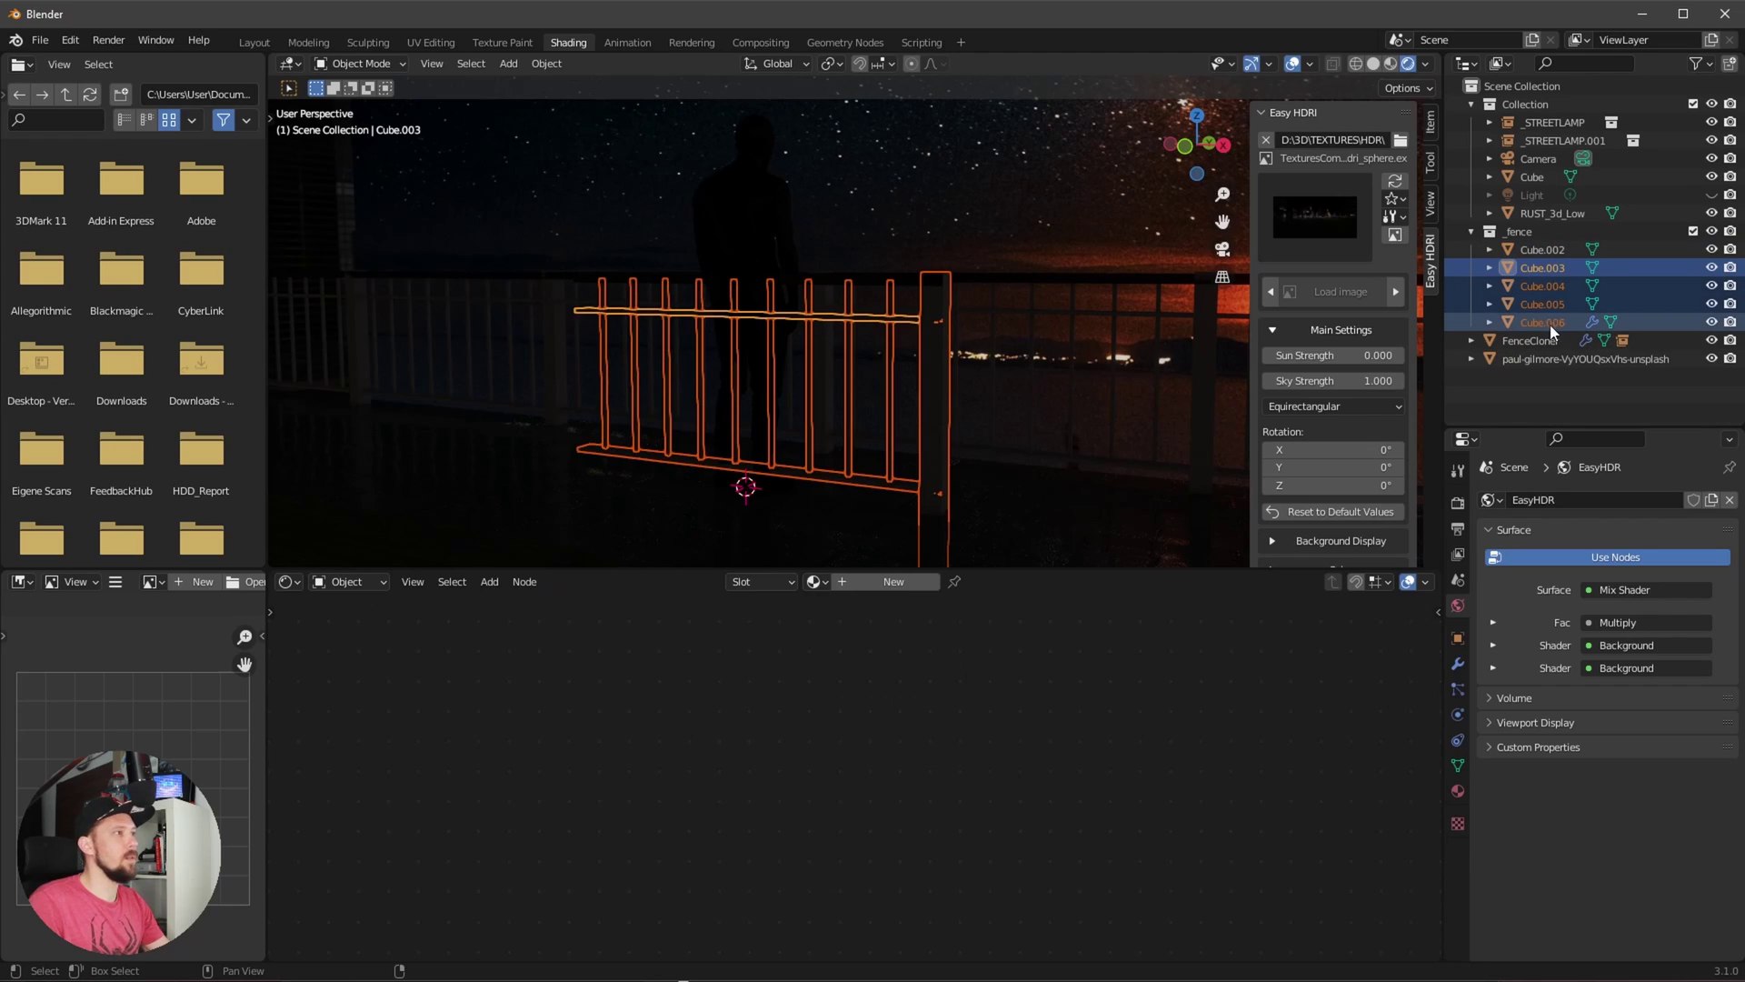
left_click(1546, 250, "ctrl")
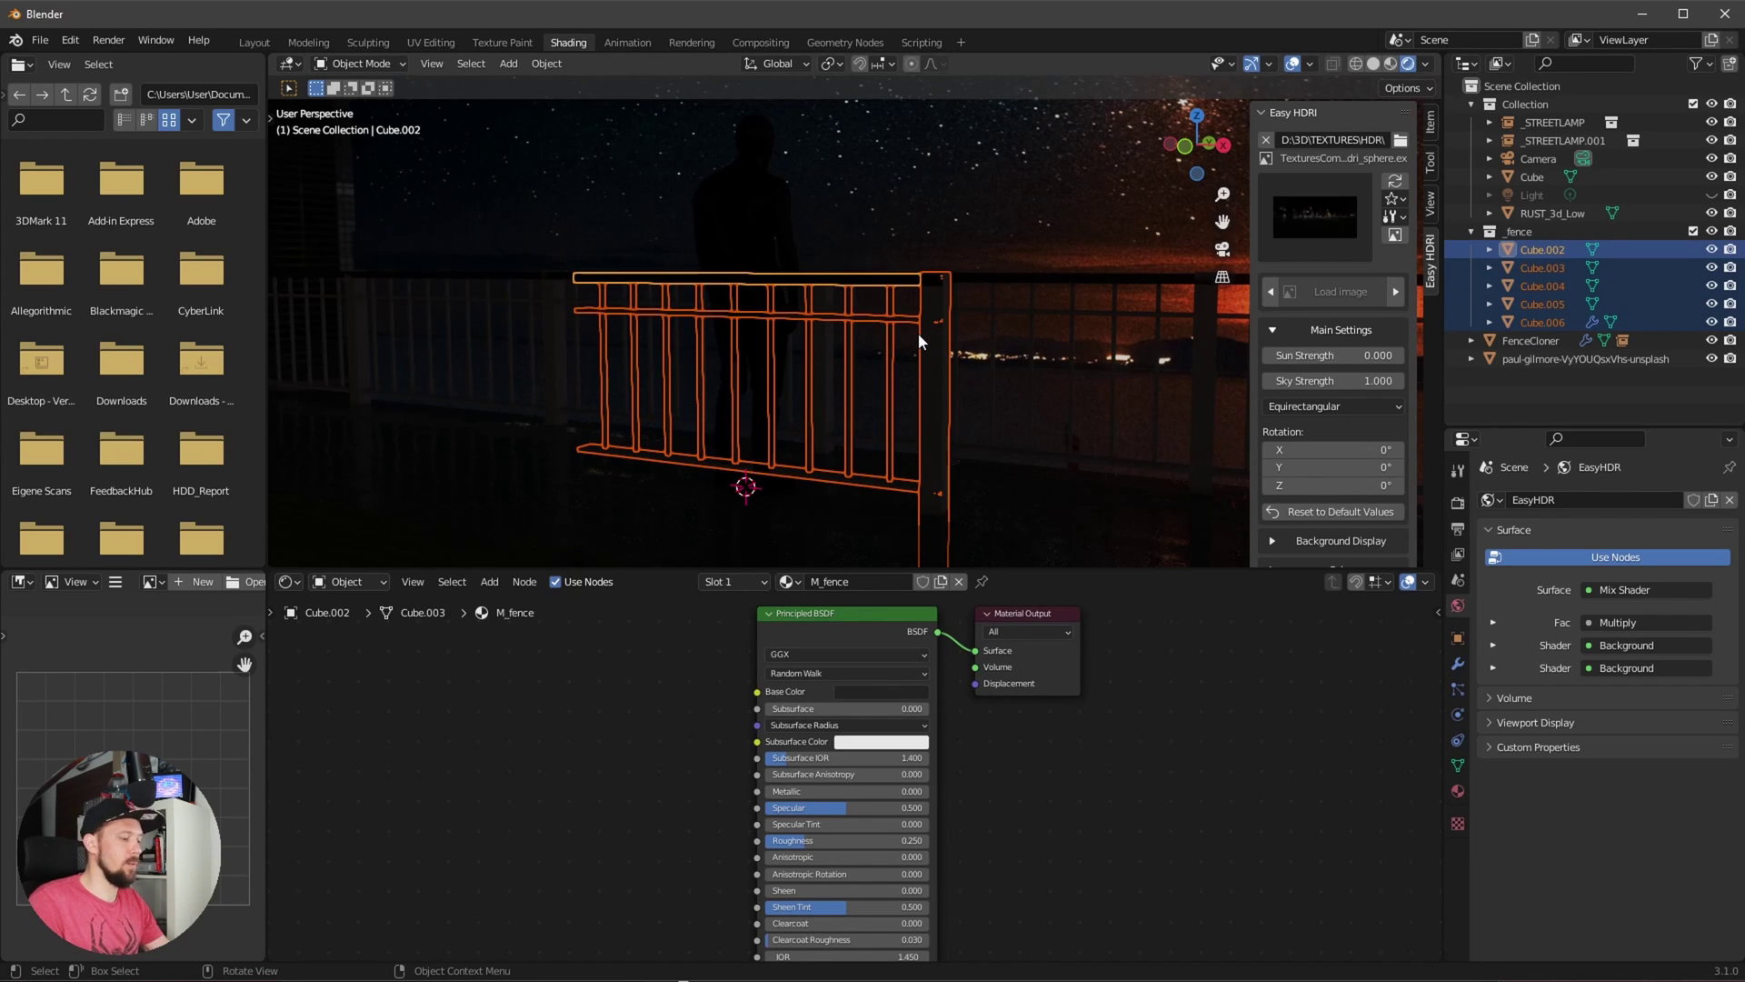
key("ctrl+l")
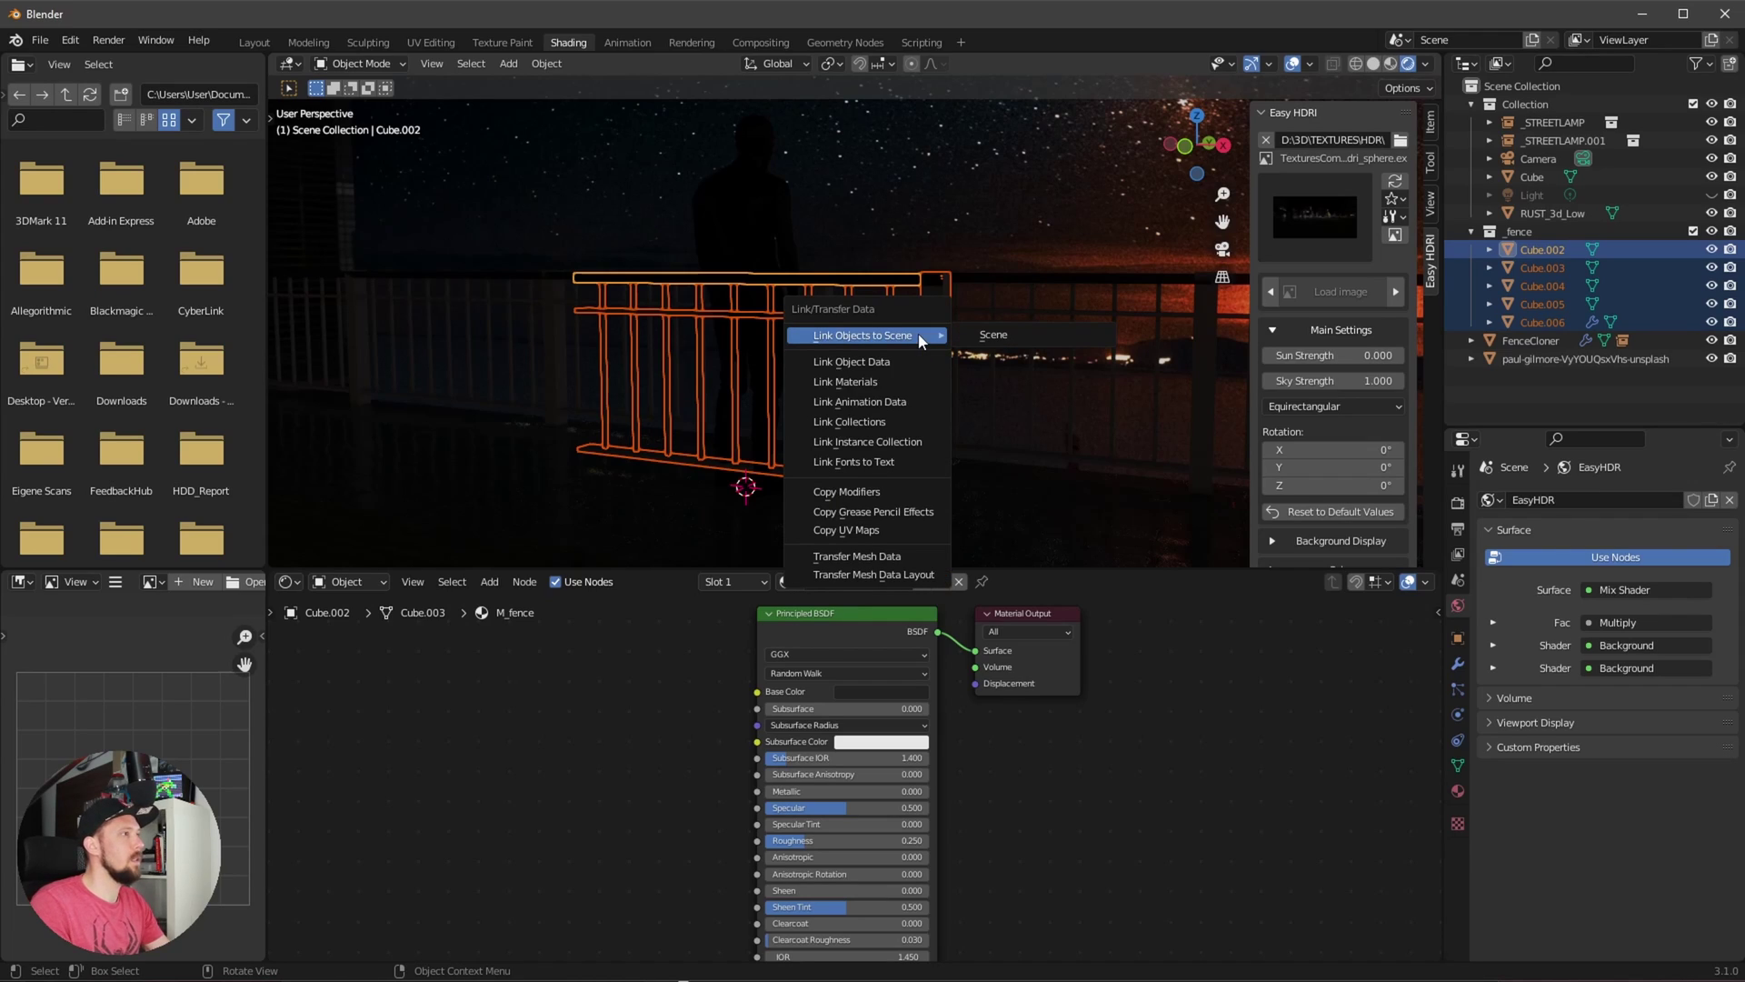
left_click(854, 384)
middle_click_drag(968, 413, 1209, 309)
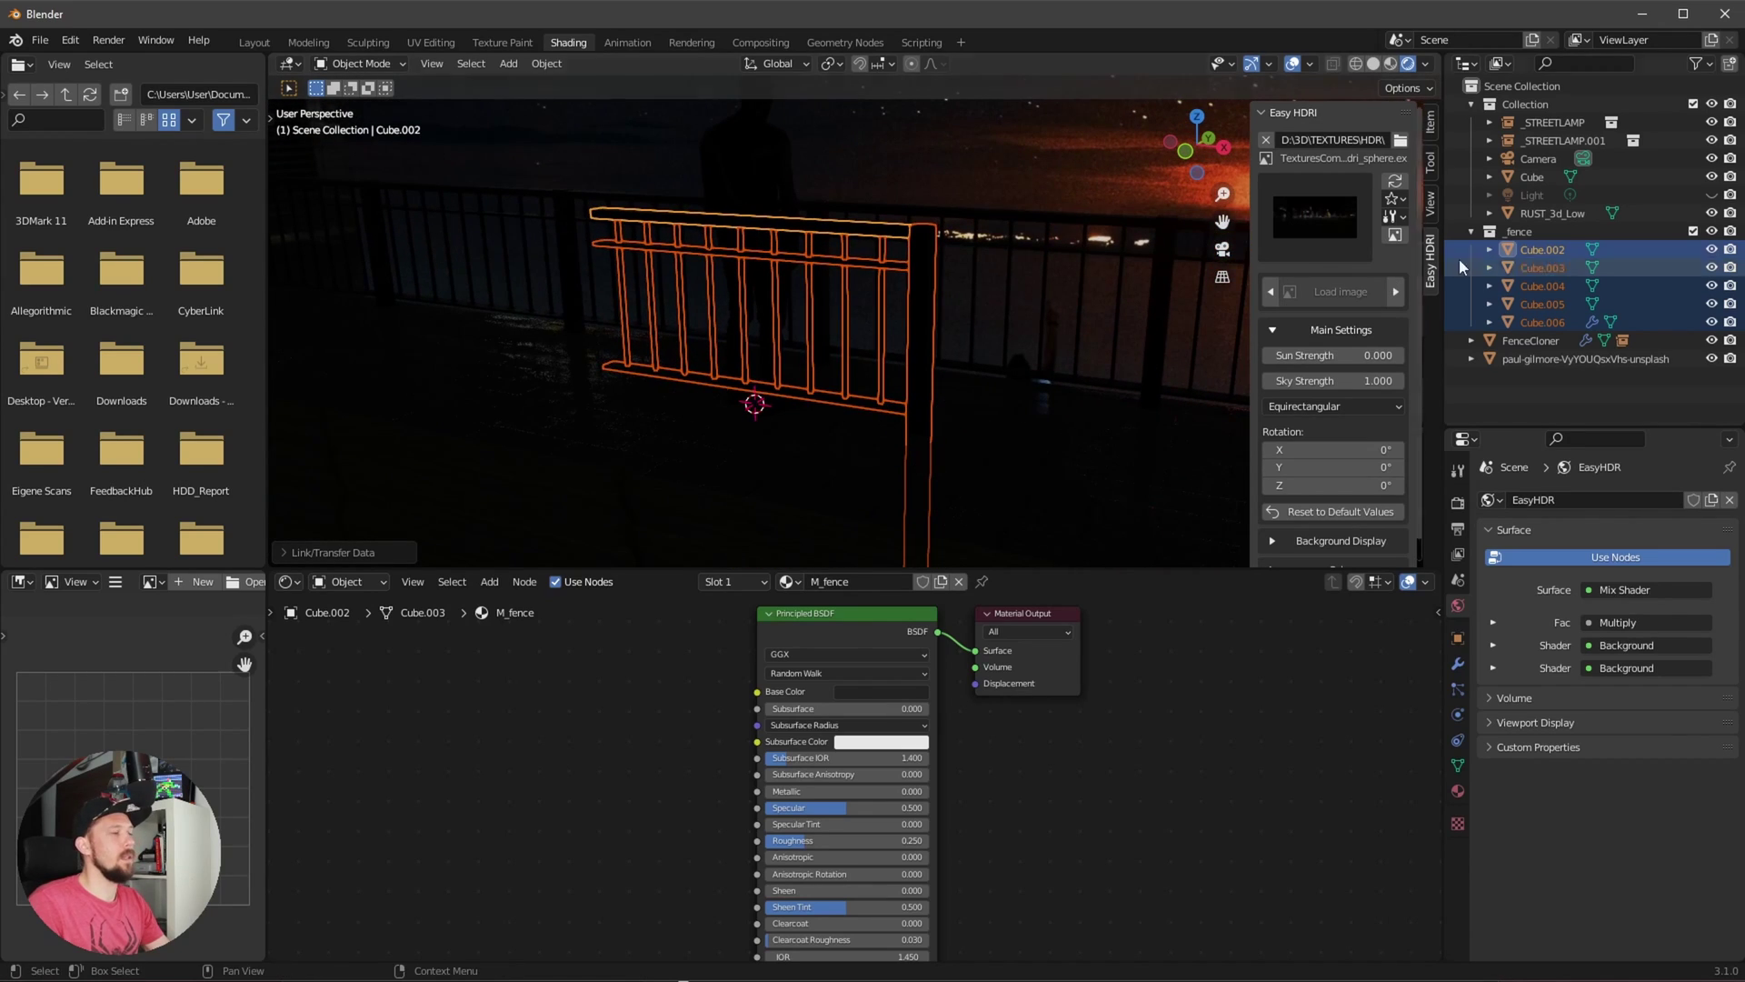
- Exclude the _fence collection from the view layer and show the camera view without overlays
left_click(1693, 231)
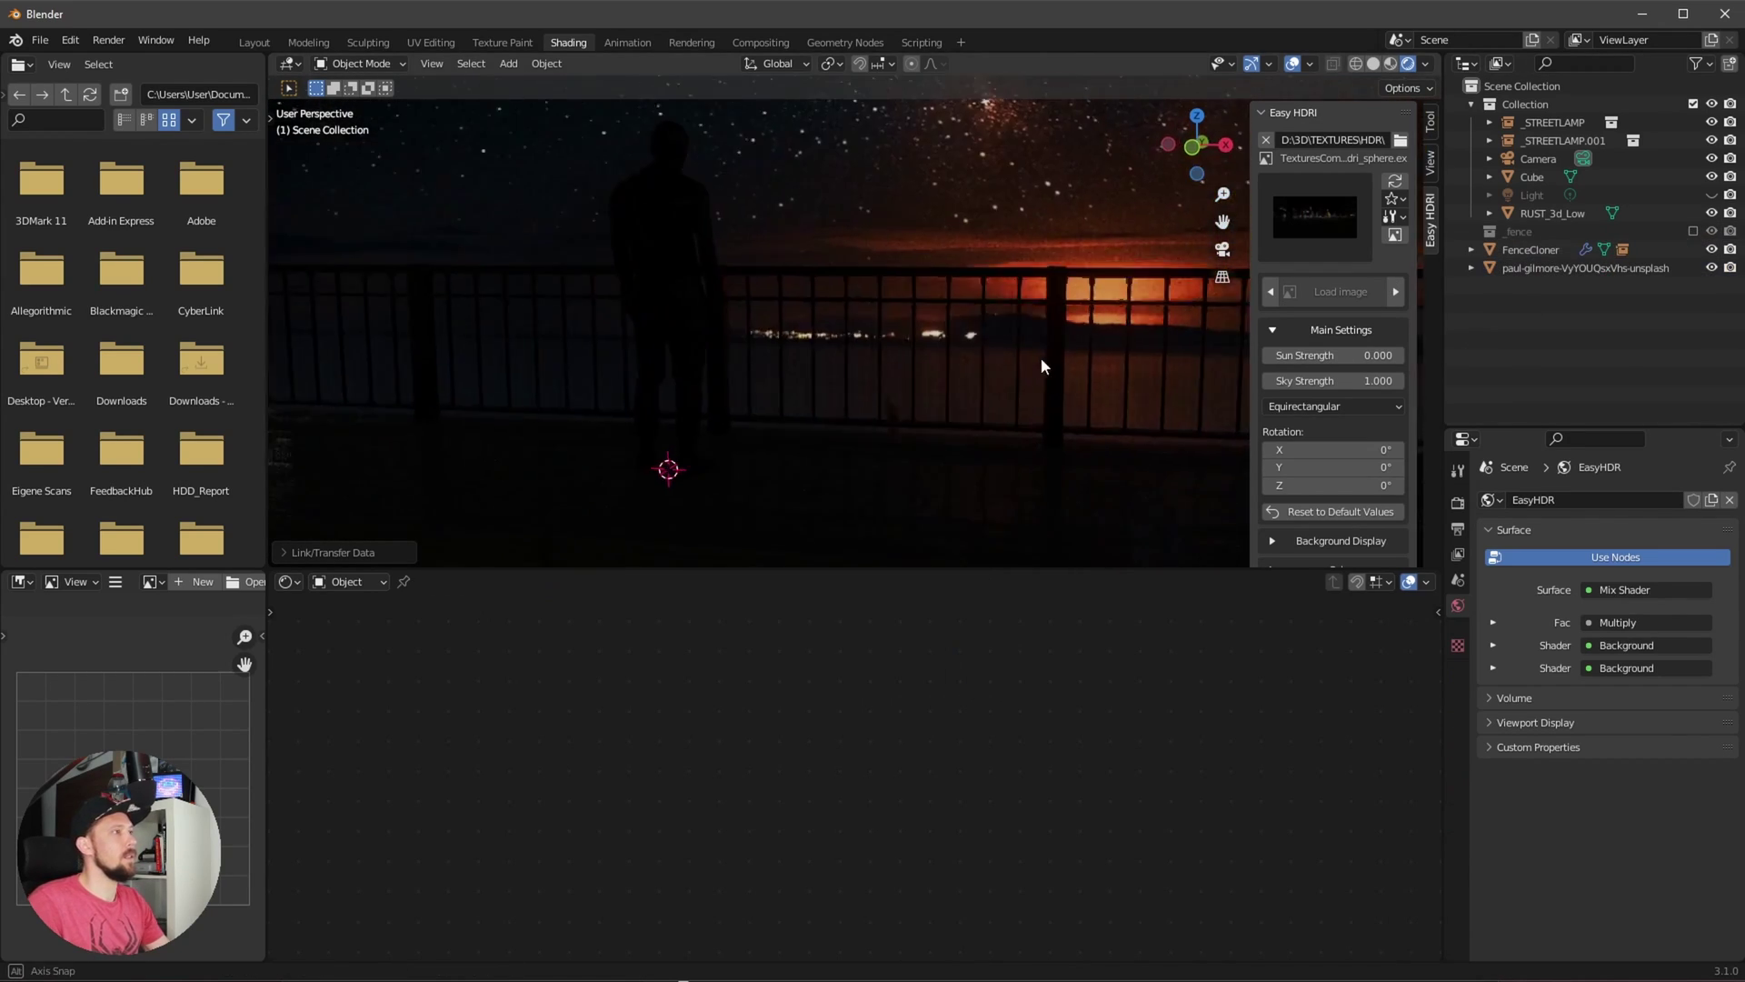
key("KP_0")
mouse_move(842, 400)
middle_mouse_down("ctrl")
mouse_move(832, 374)
mouse_move(804, 432)
mouse_move(793, 415)
mouse_move(880, 411)
mouse_move(863, 394)
middle_mouse_up("ctrl")
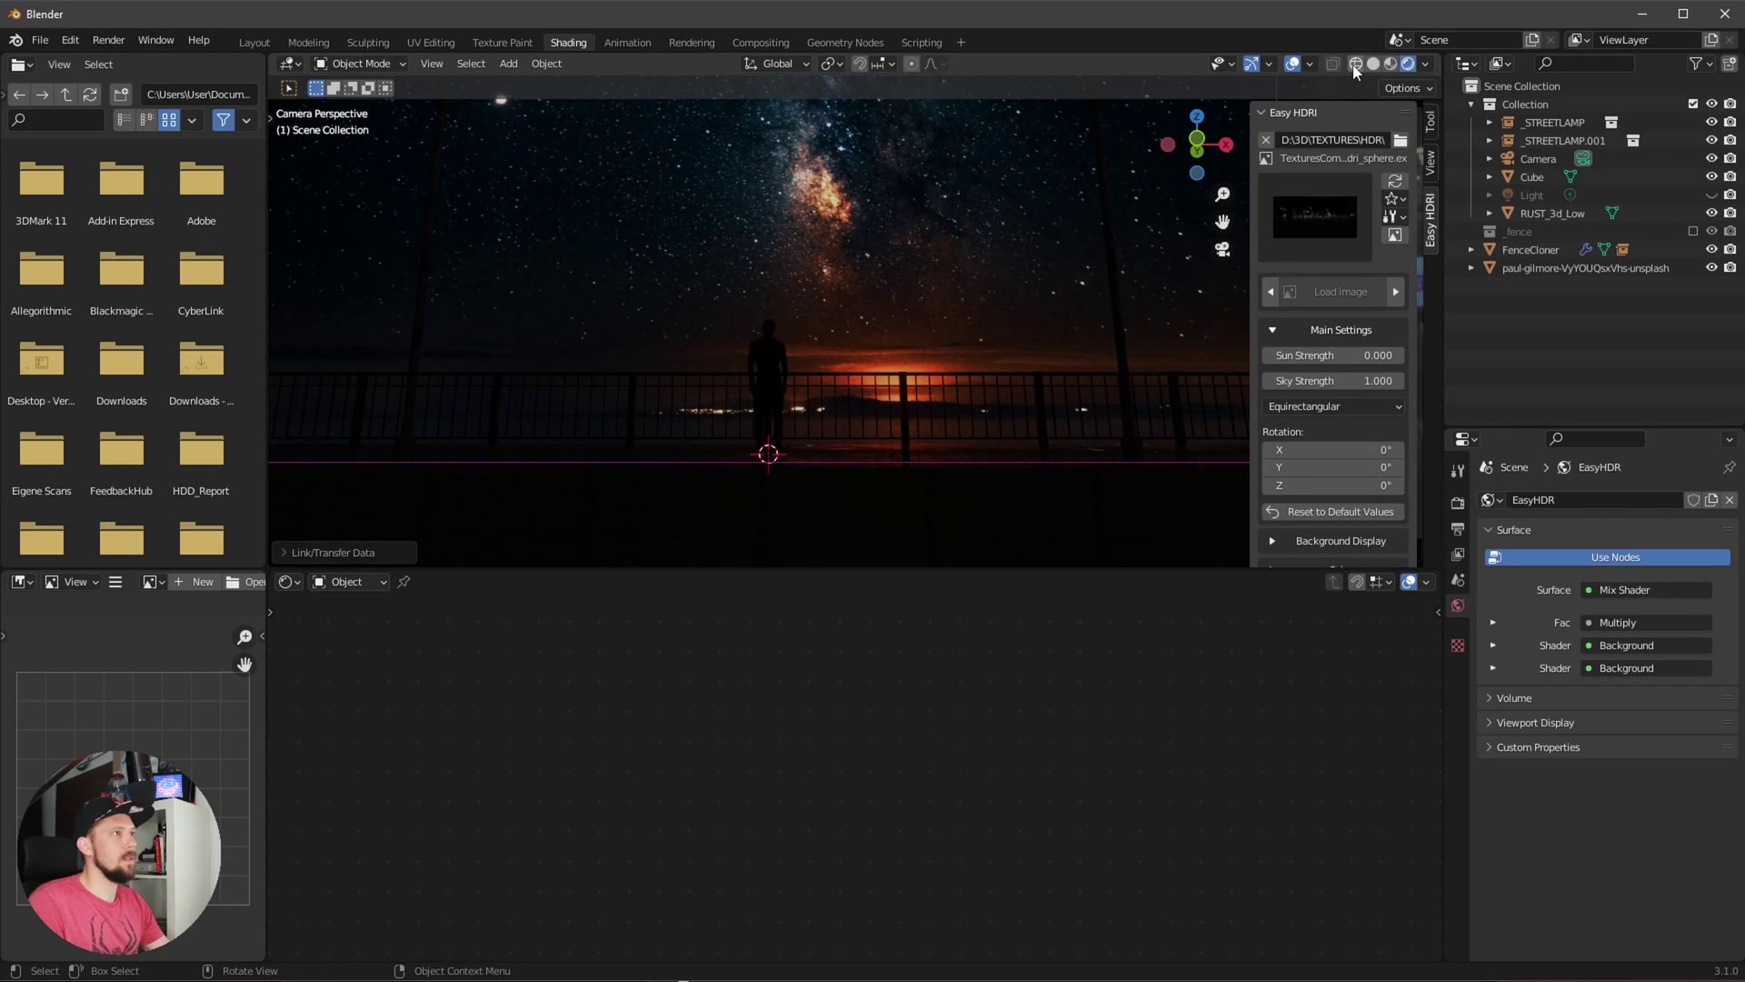
left_click(1293, 63)
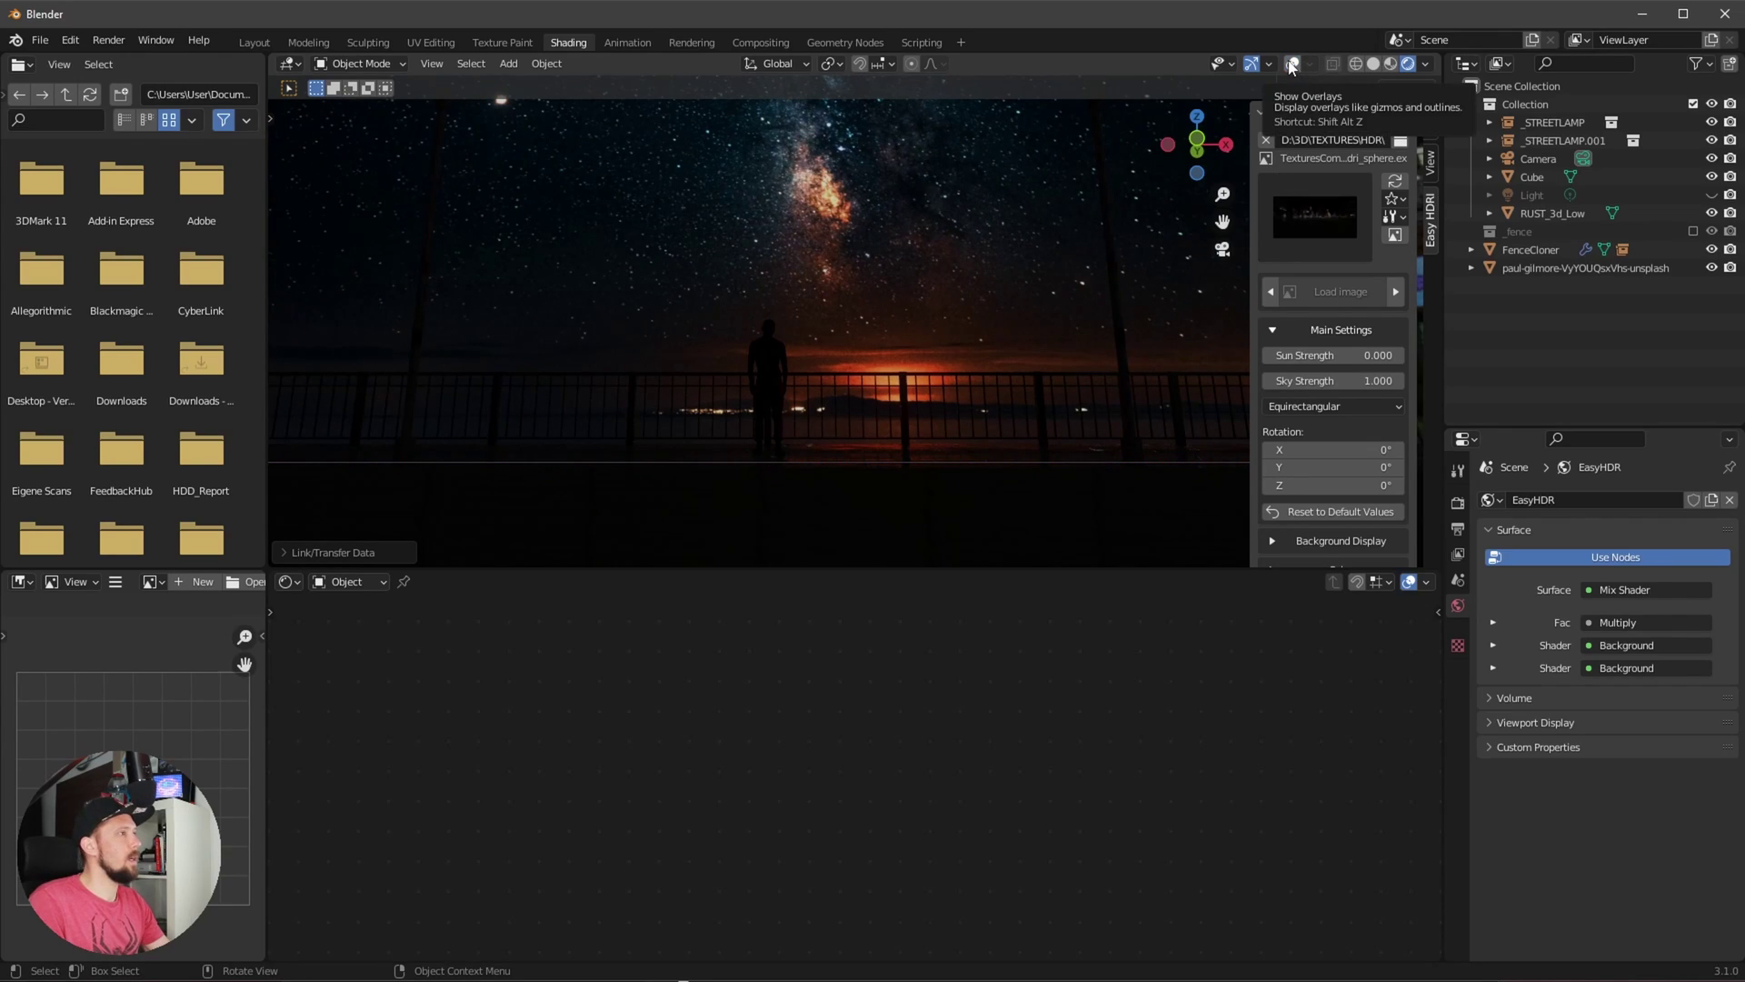
left_click(1292, 63)
left_click(1293, 64)
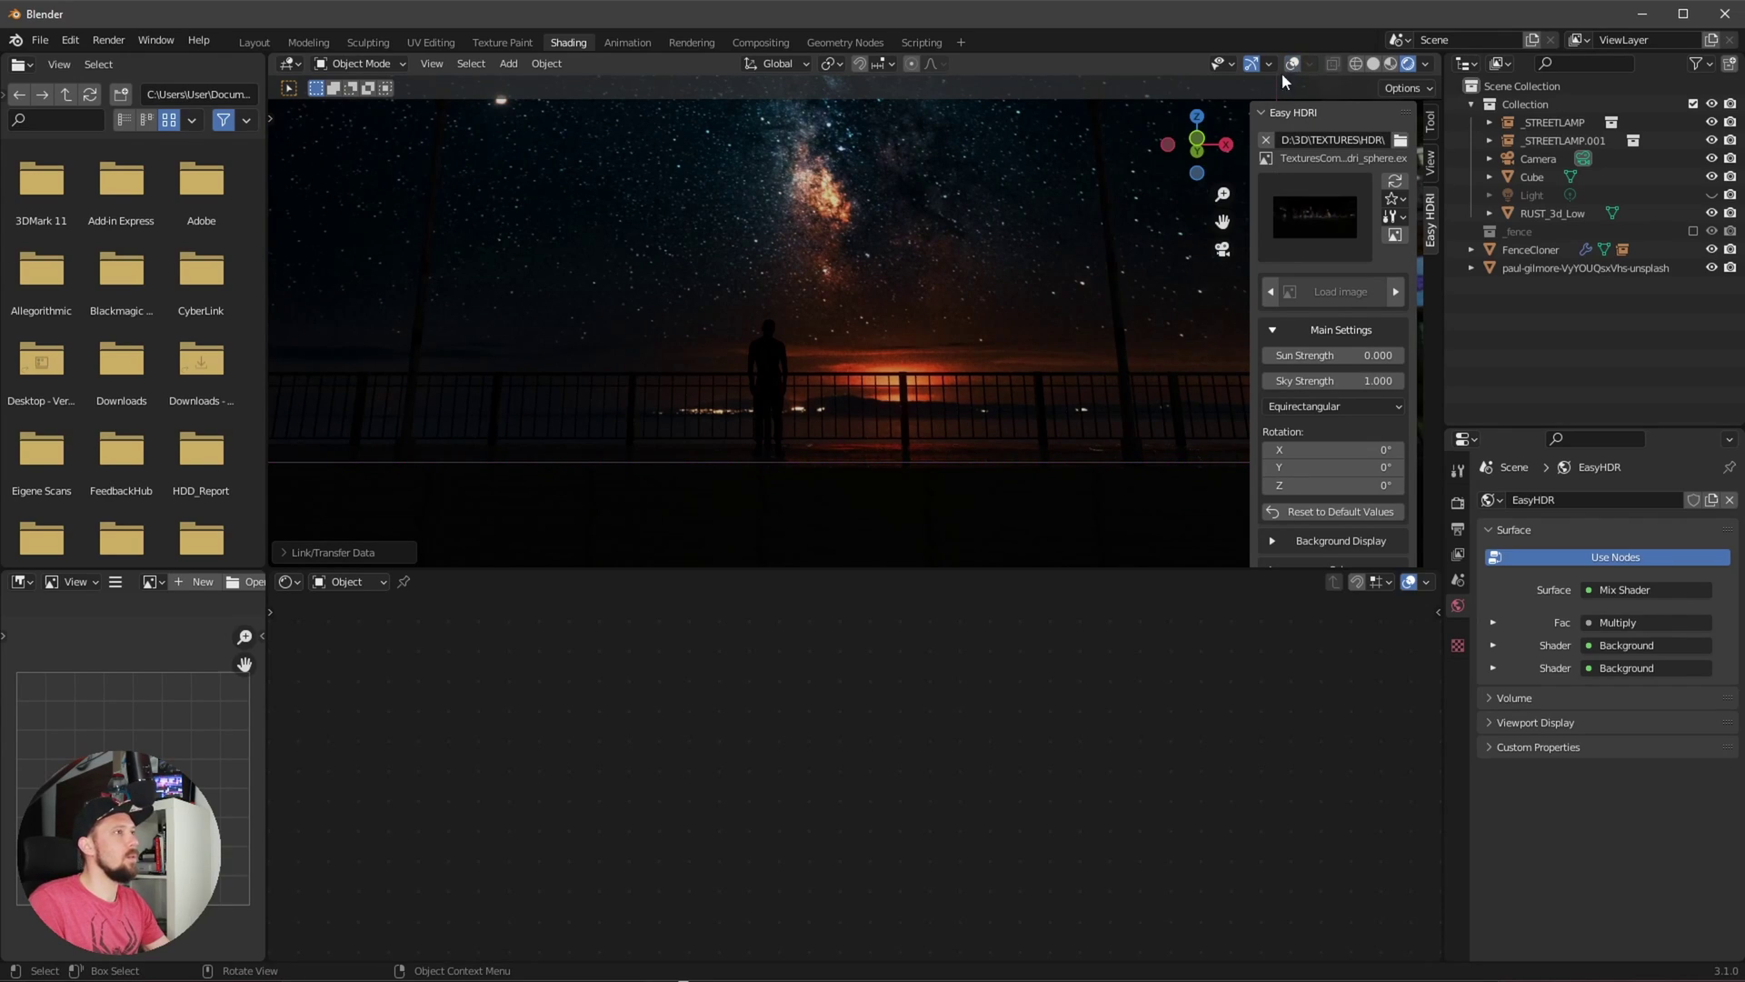
- Unhide and select the Light object and display the viewport overlays
left_click(1713, 195)
left_click(1676, 197)
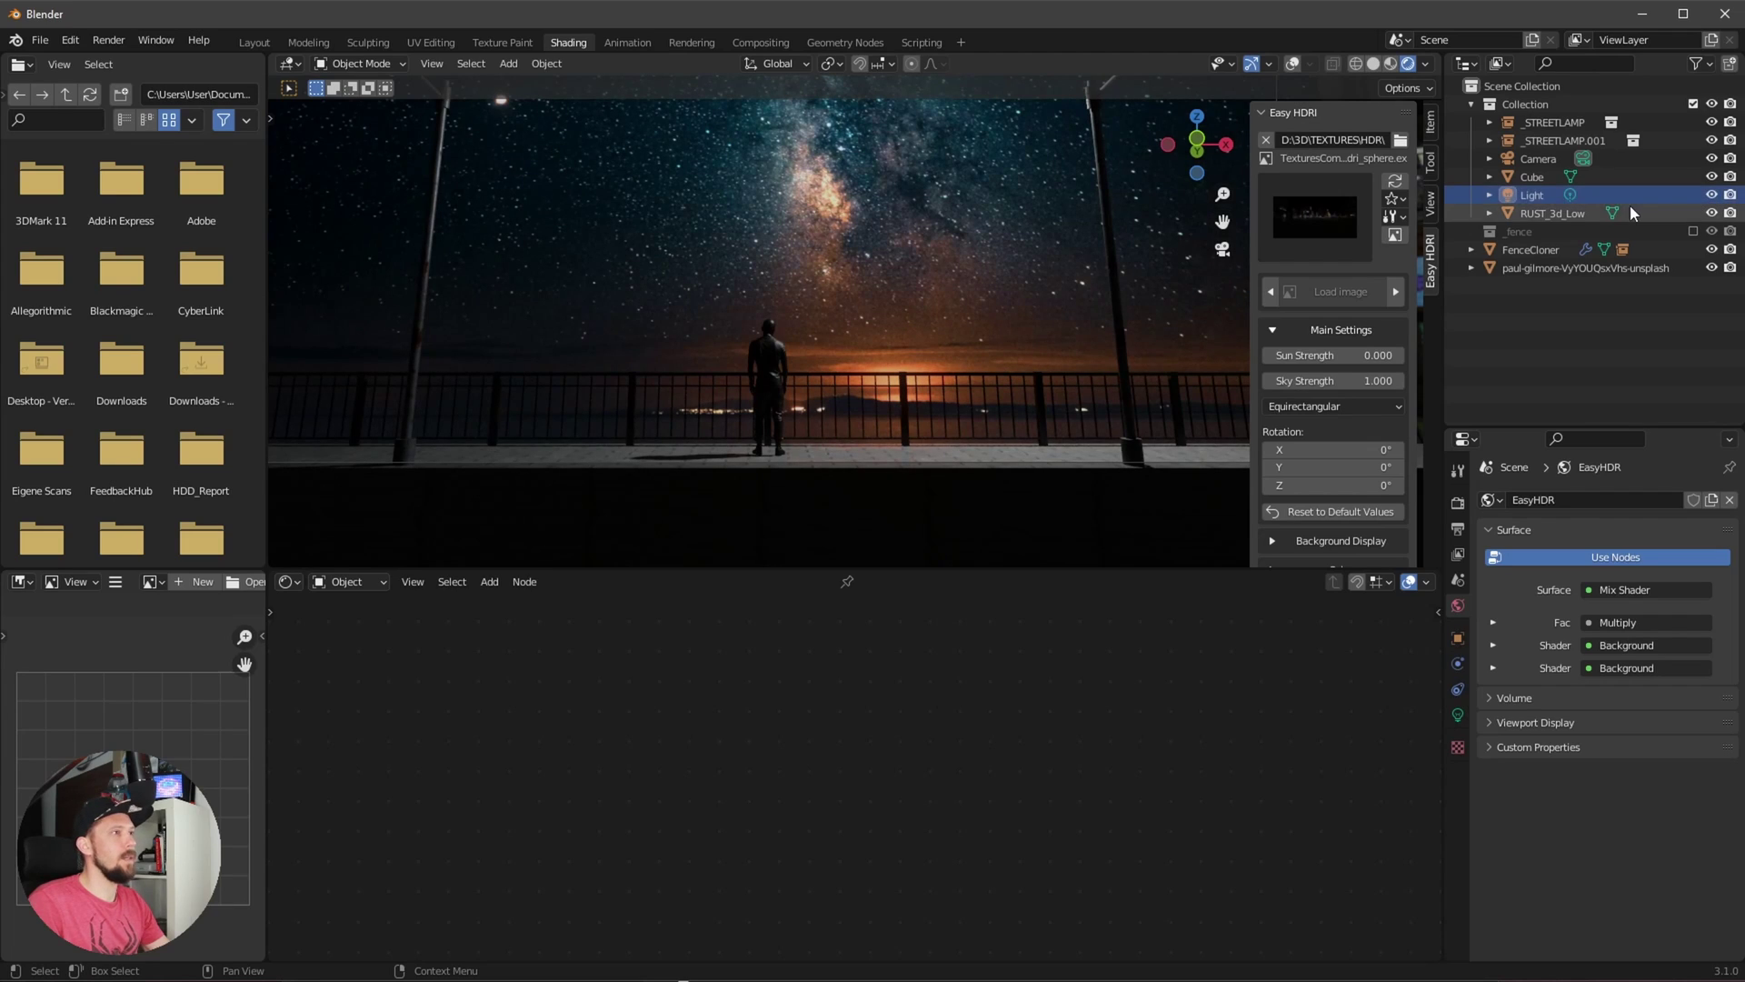
key("g")
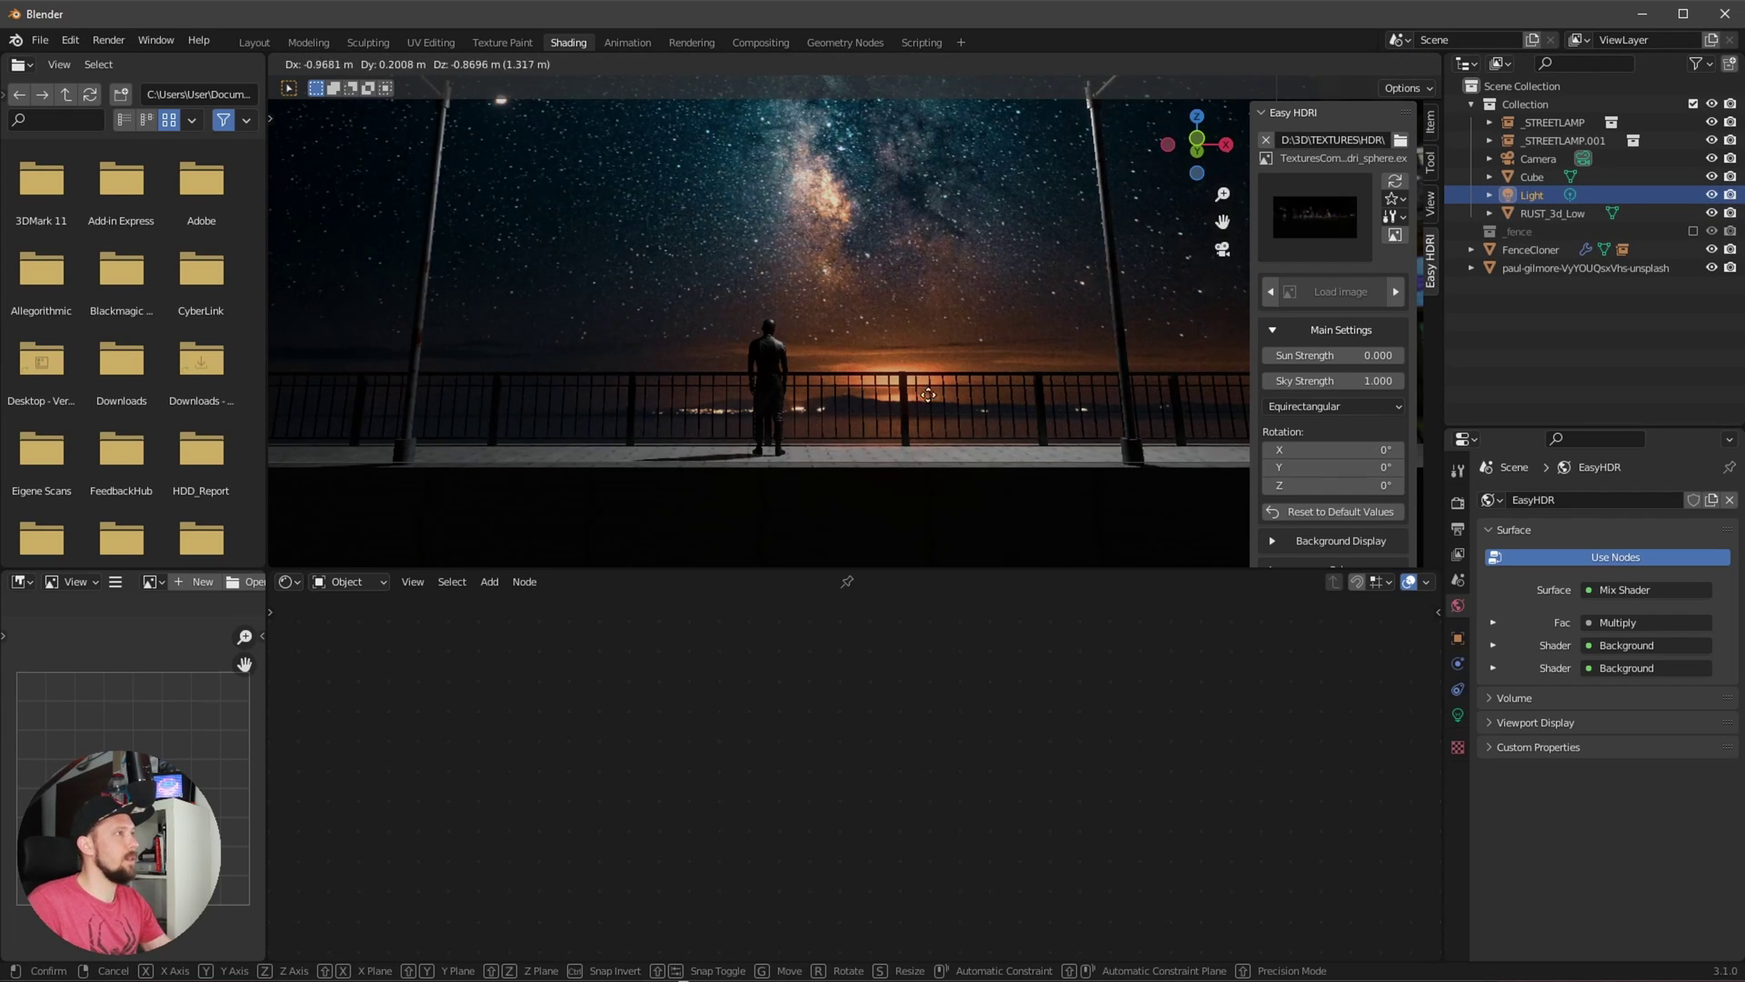
left_click(1077, 253)
left_click(1292, 63)
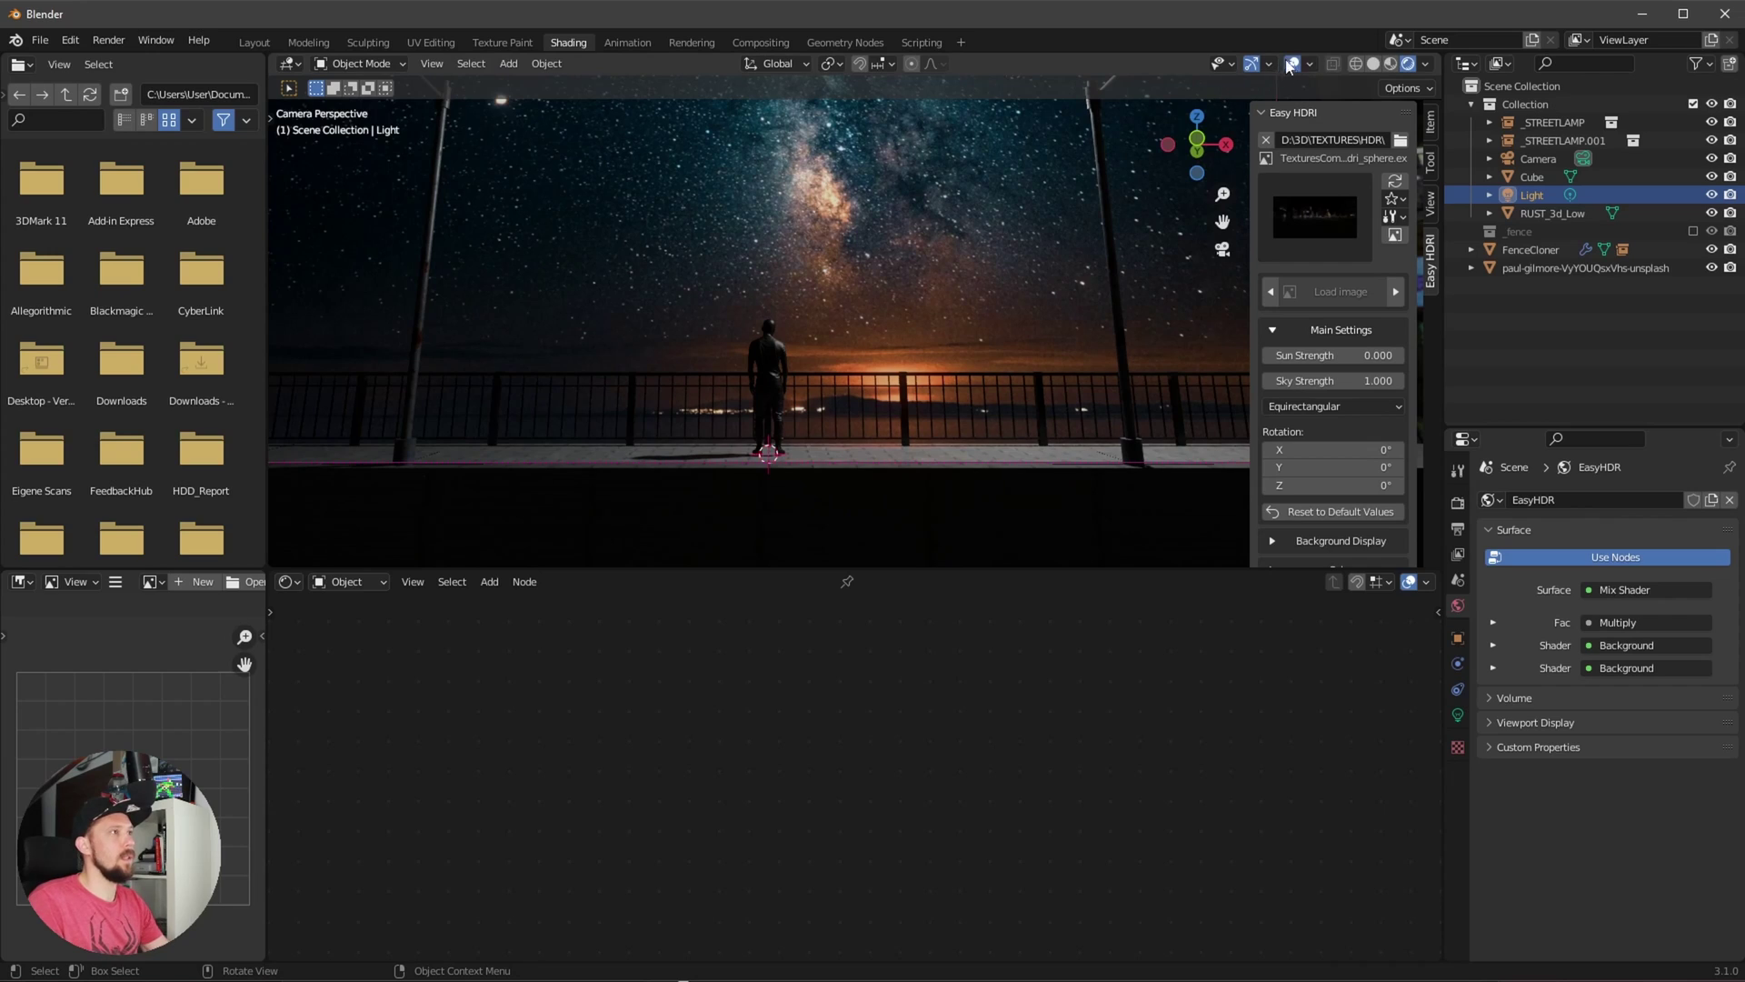
- Move the light so it hangs above the figure, centered between the two street lamps
key("g")
left_click(1003, 450)
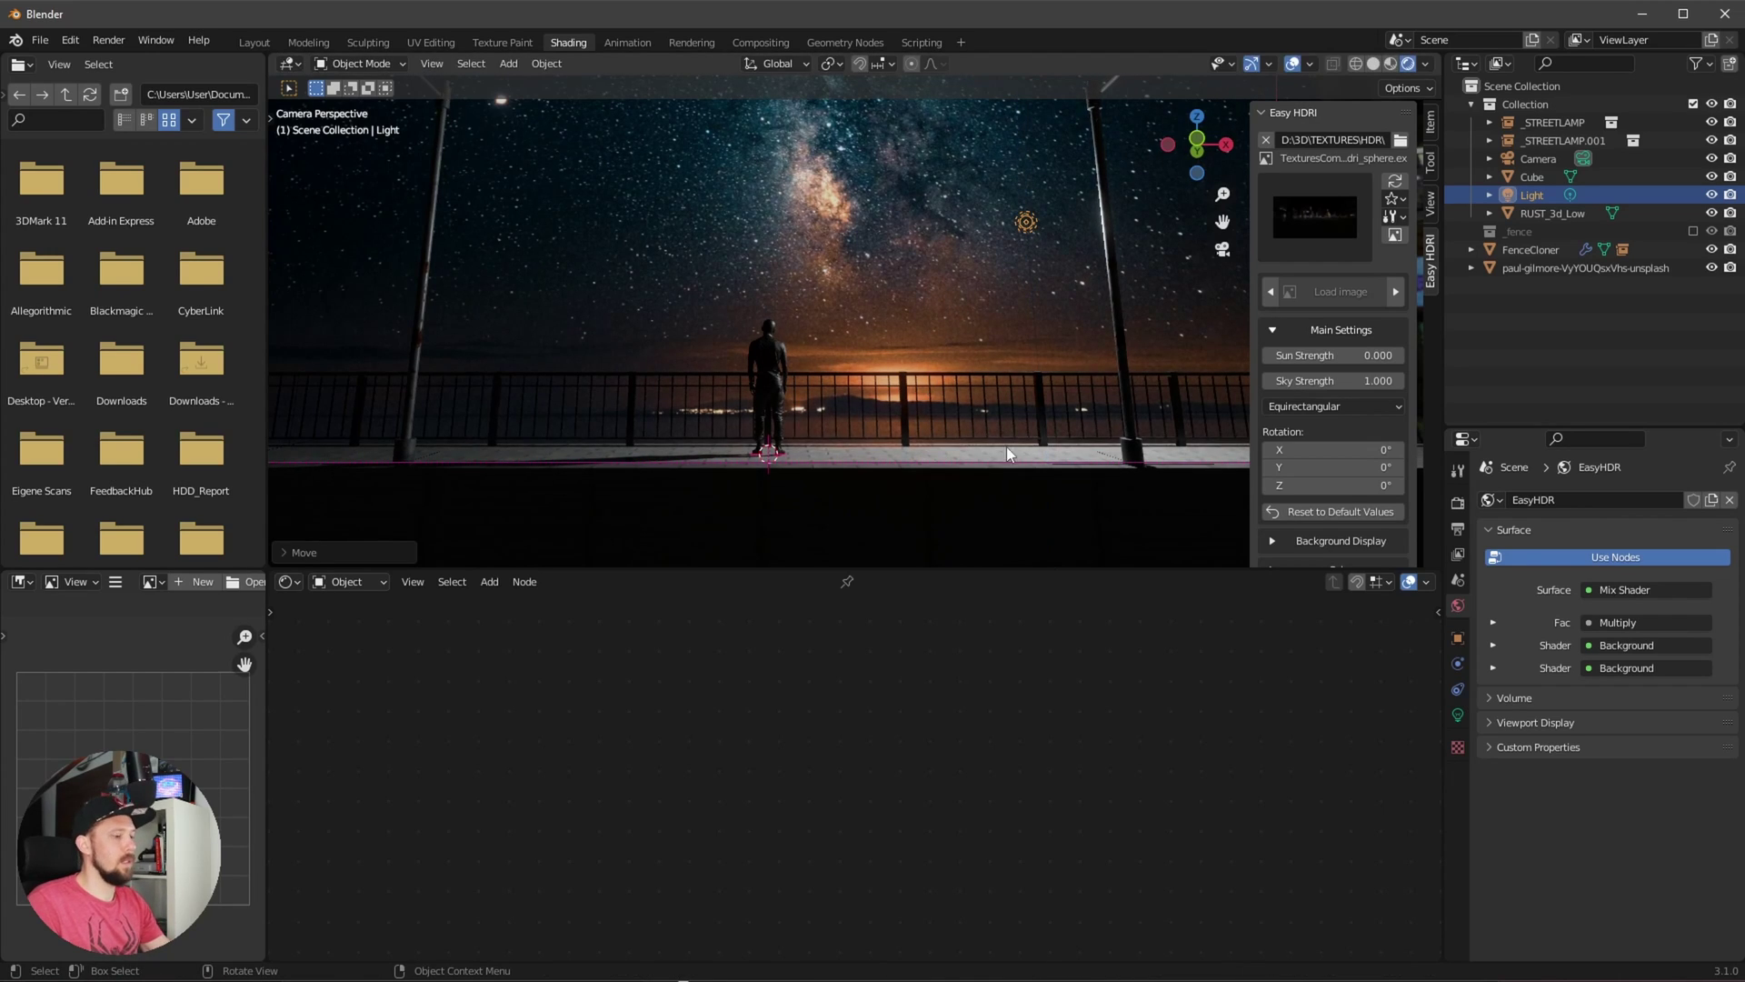
key("g")
key("y")
key("y")
key("y")
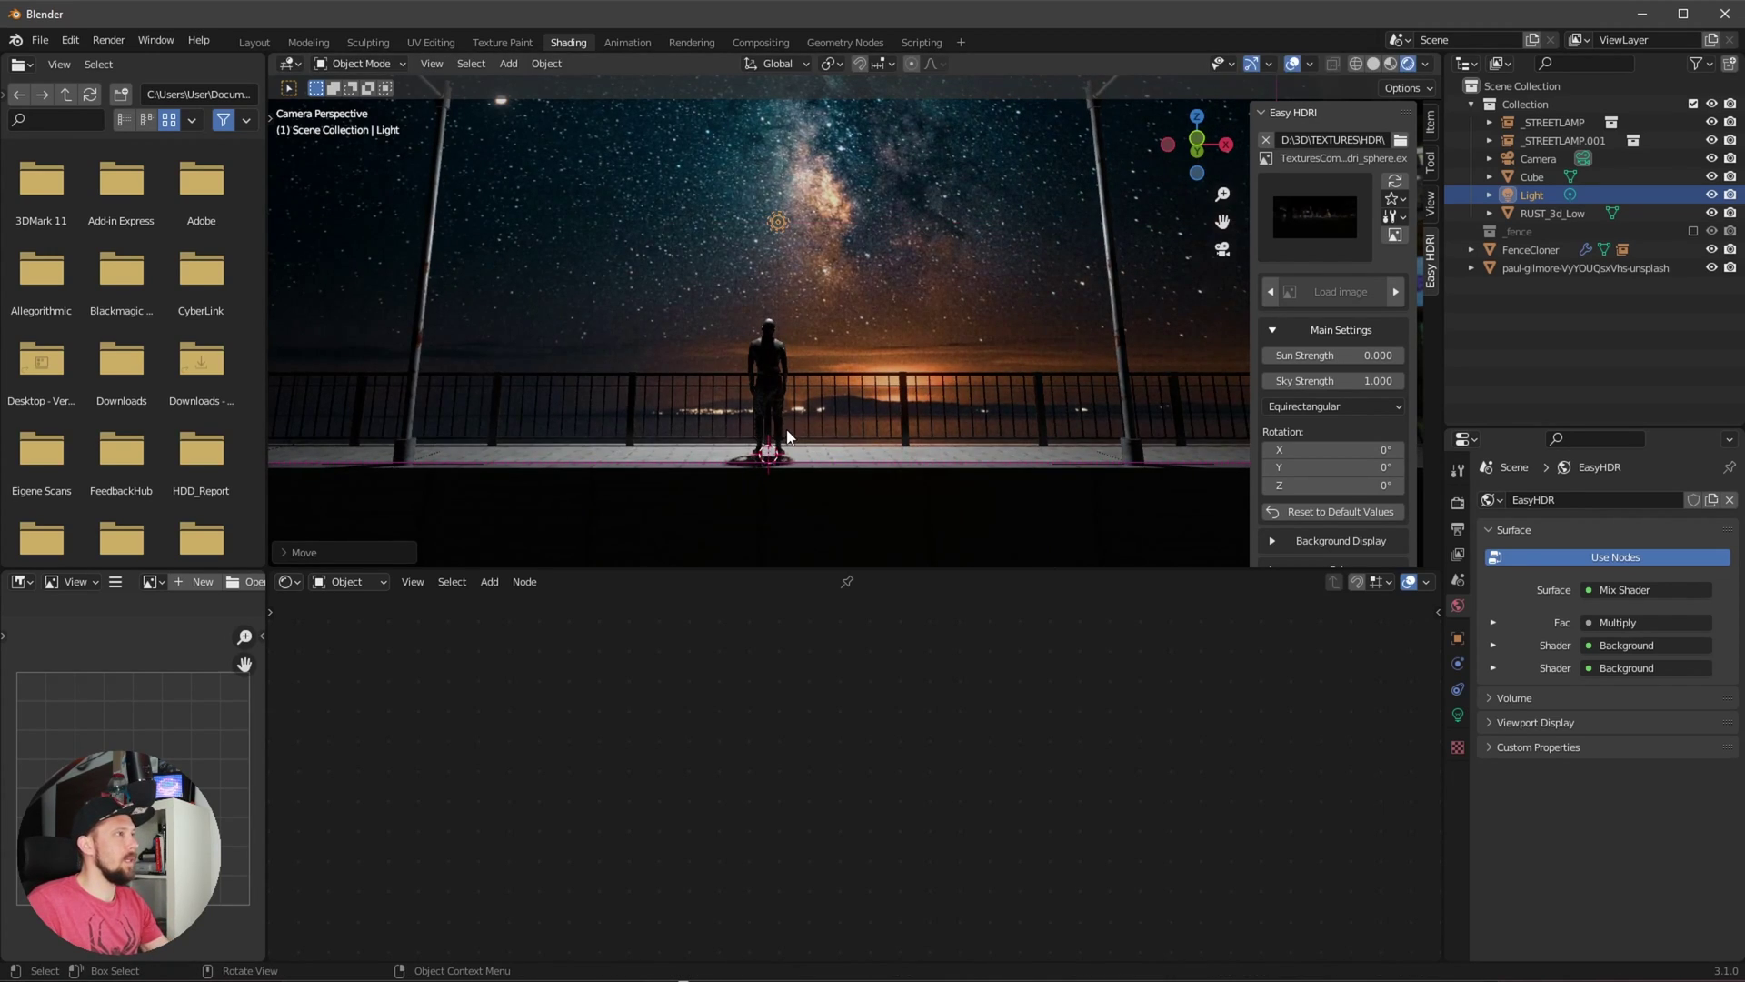
- Reposition the light along the global Y and Z axes, placing it low over the sunset glow between the figure and the right street lamp
key("y")
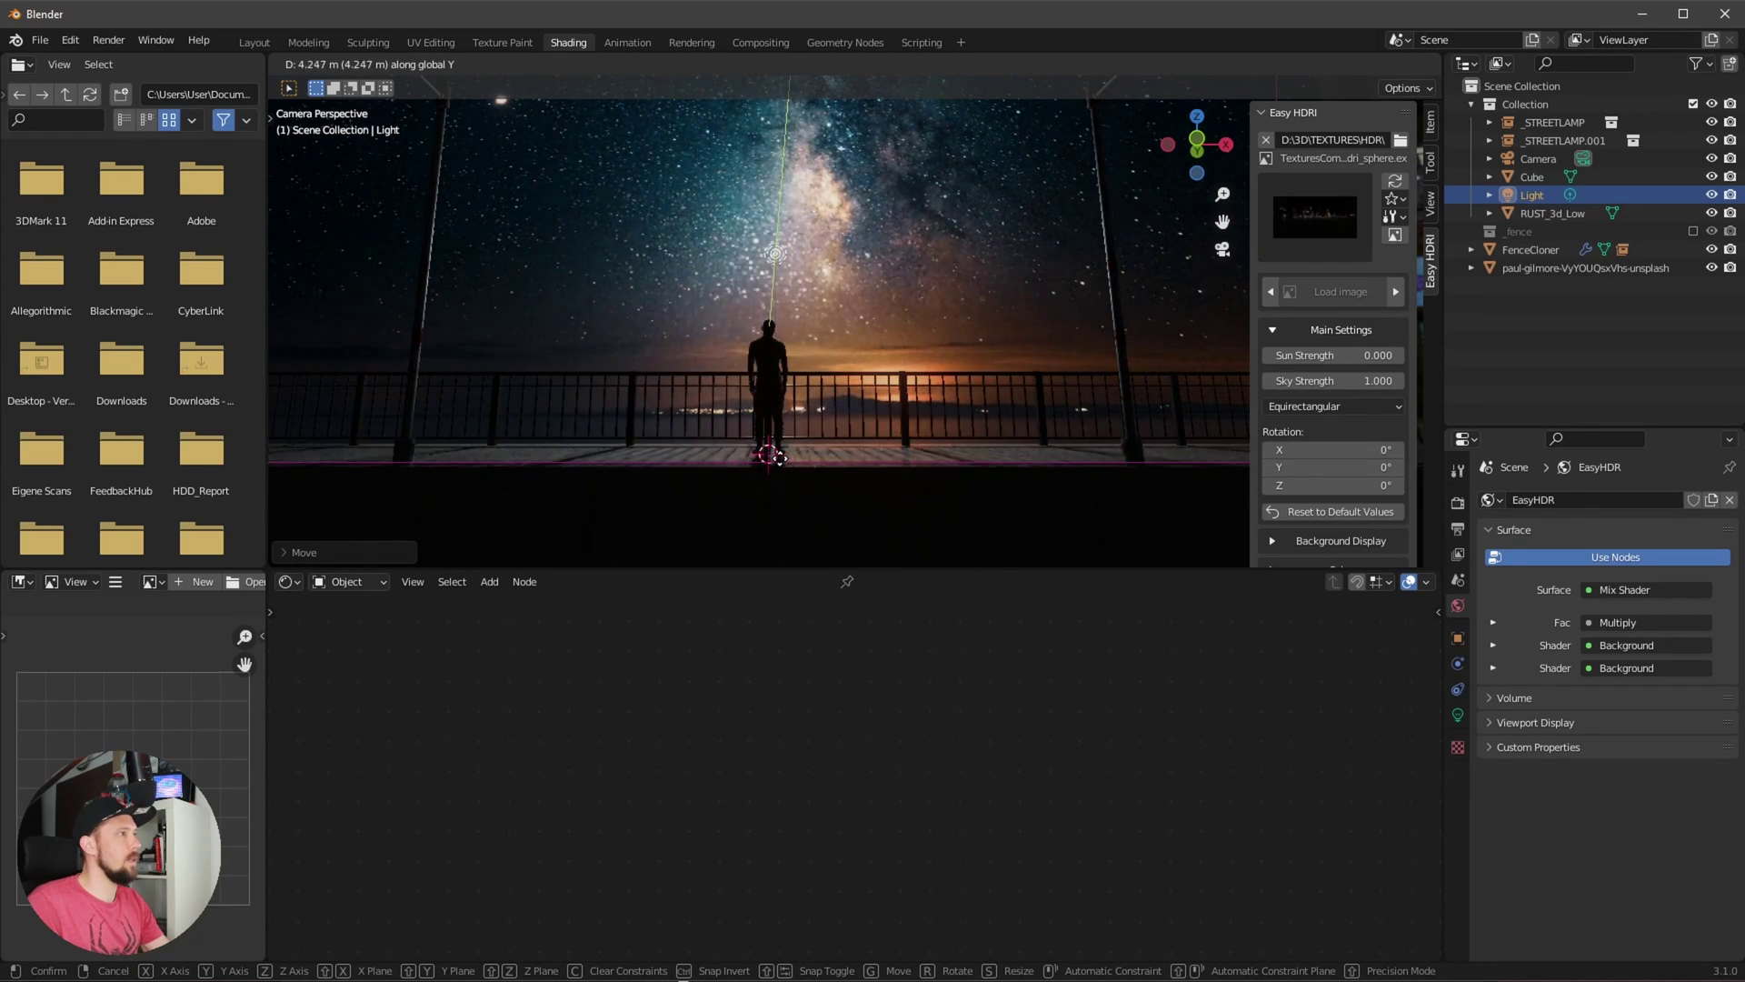
key("y")
key("y")
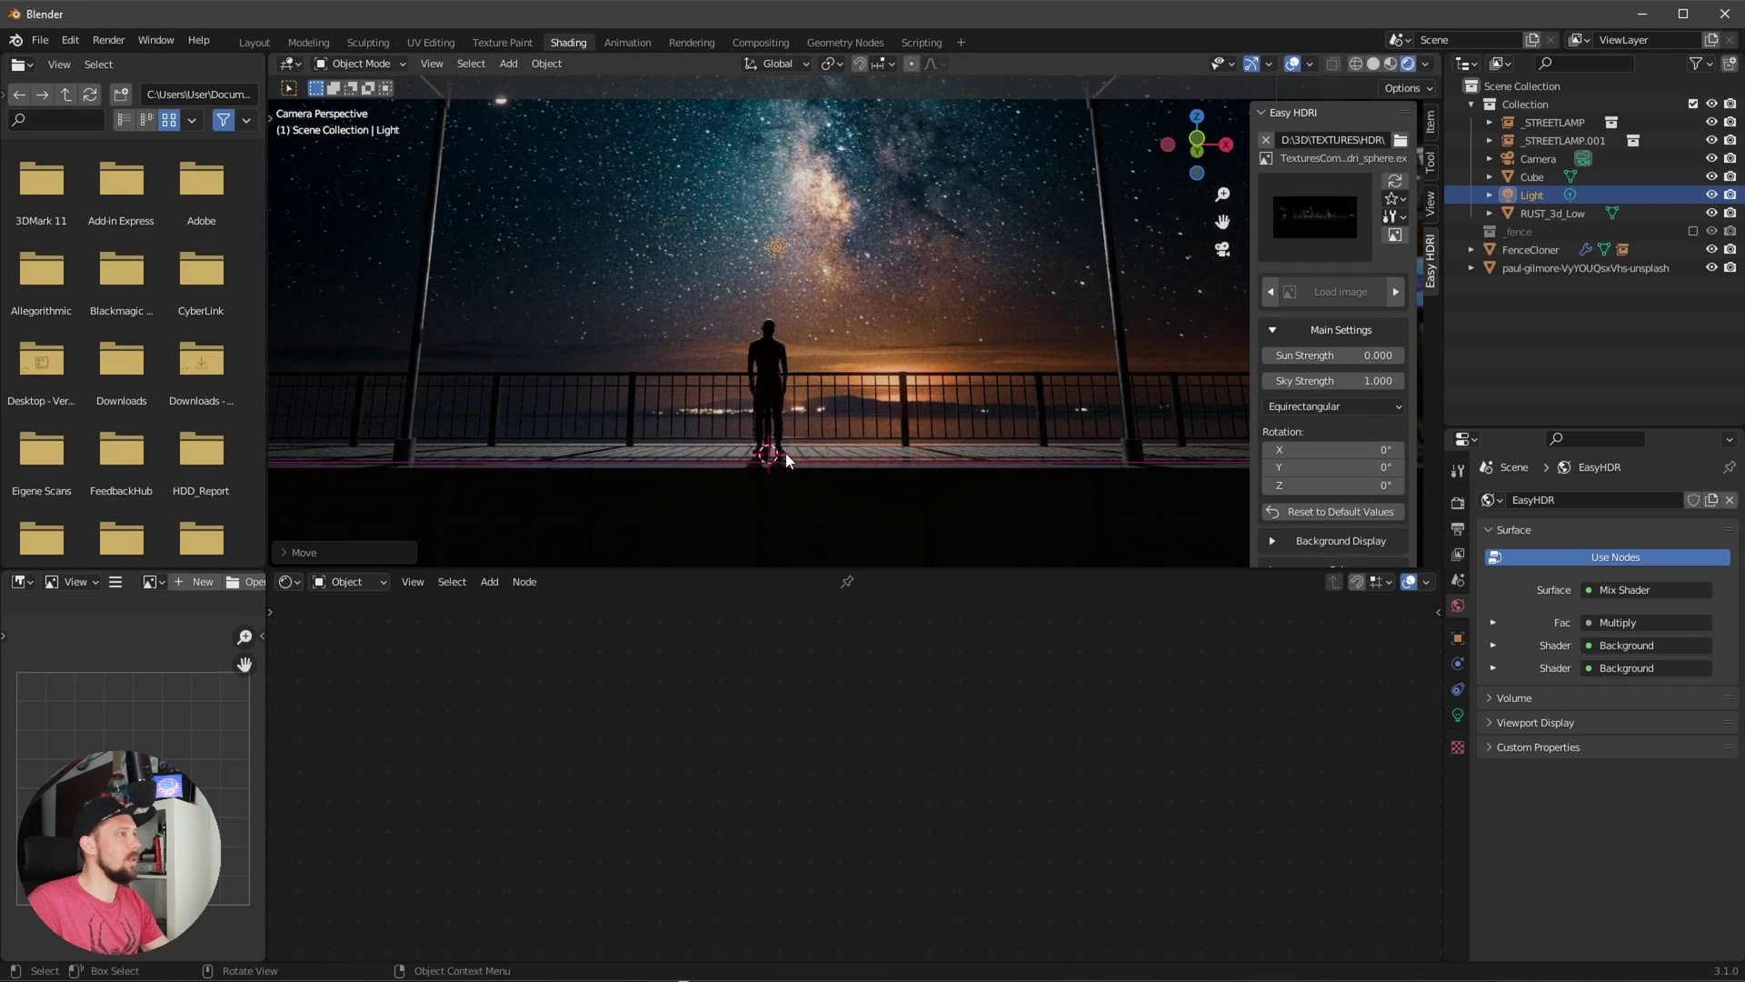
key("z")
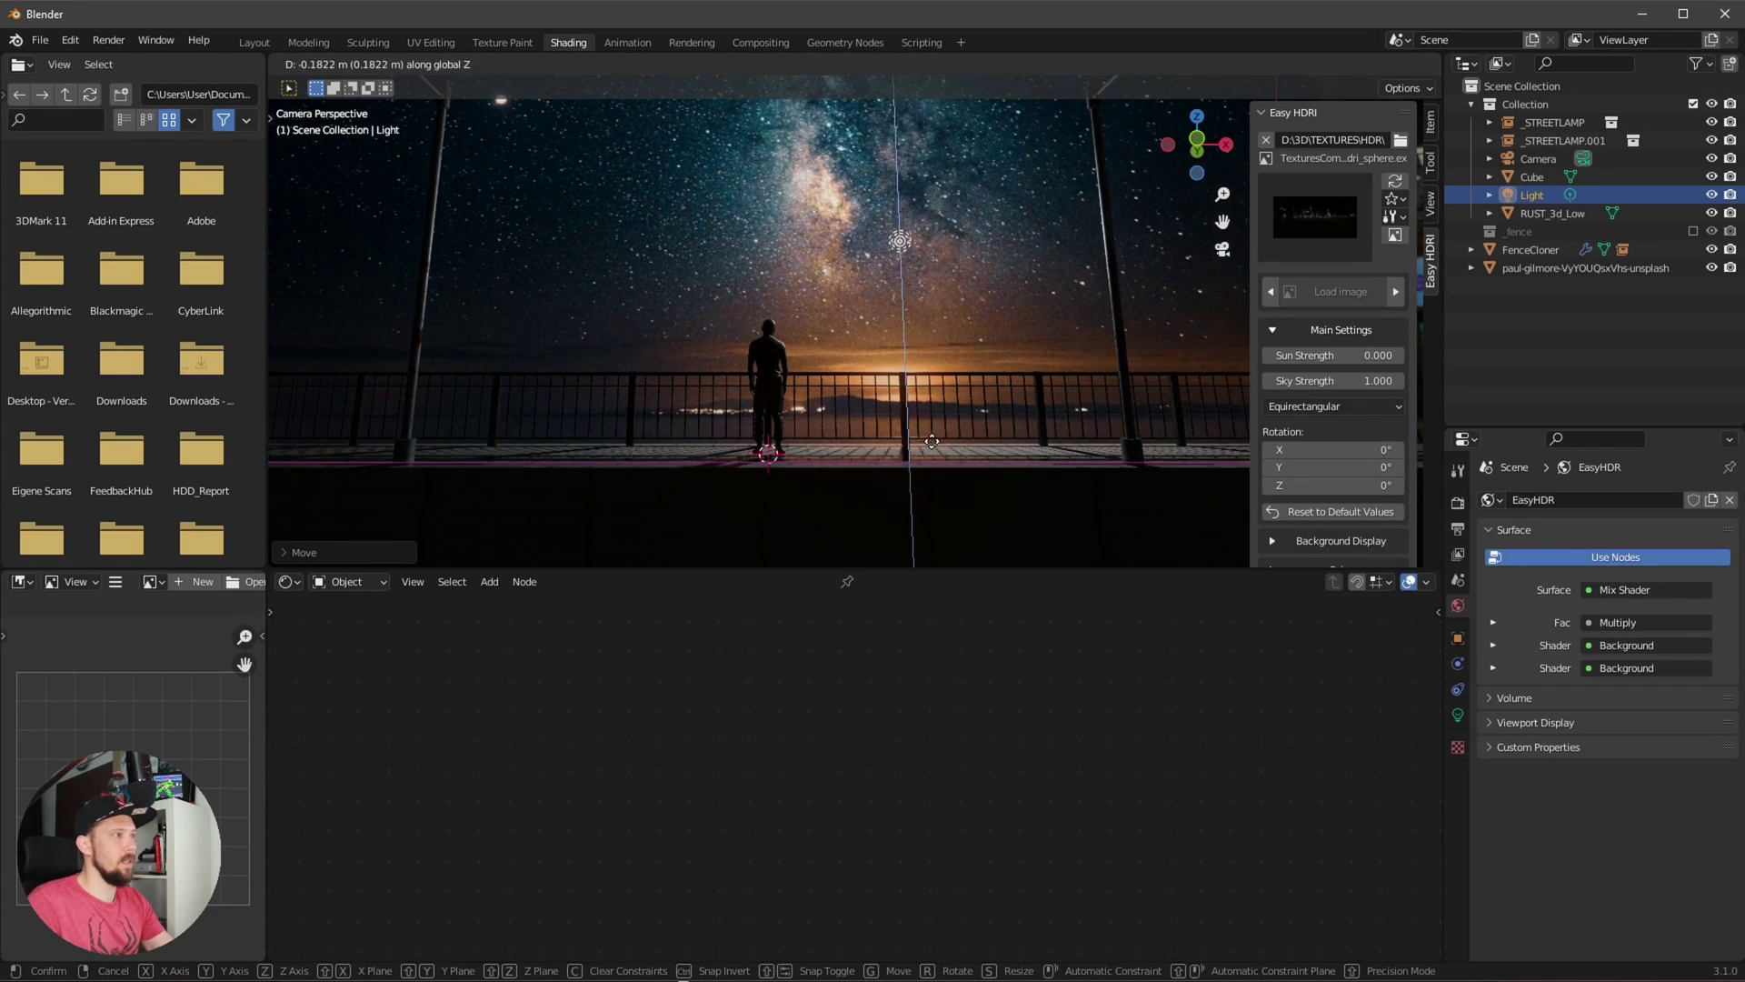
left_click(919, 501)
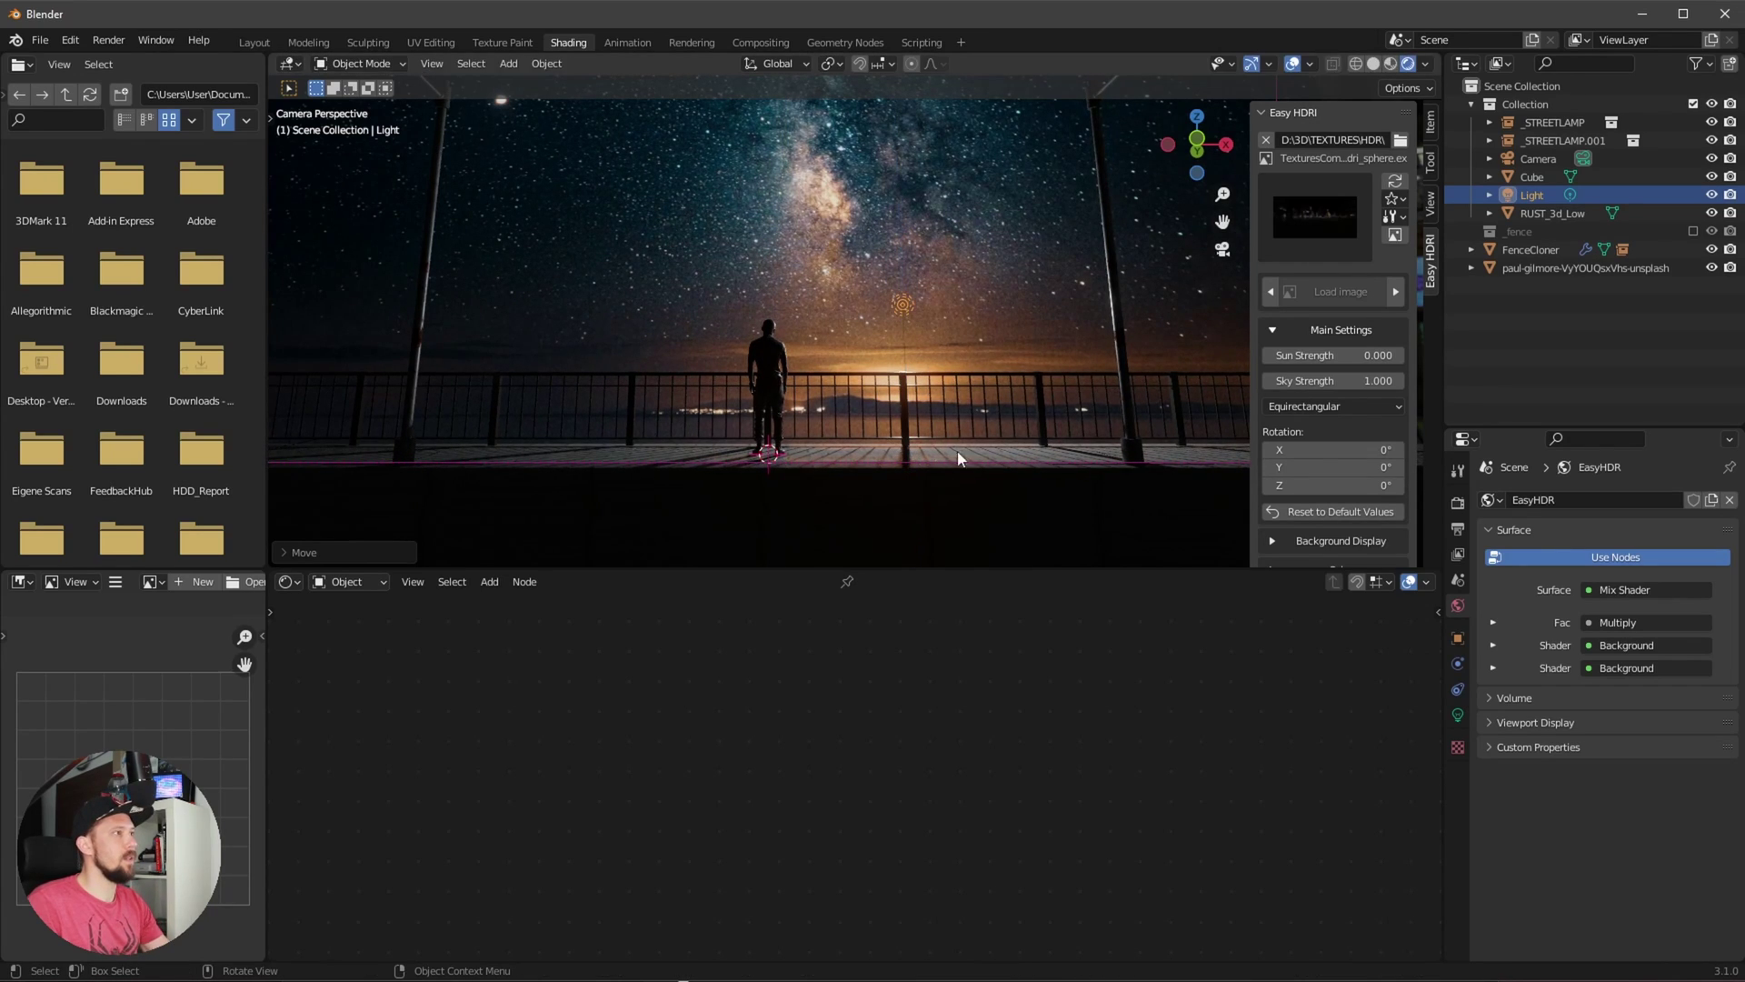
middle_click_drag(873, 319, 906, 382)
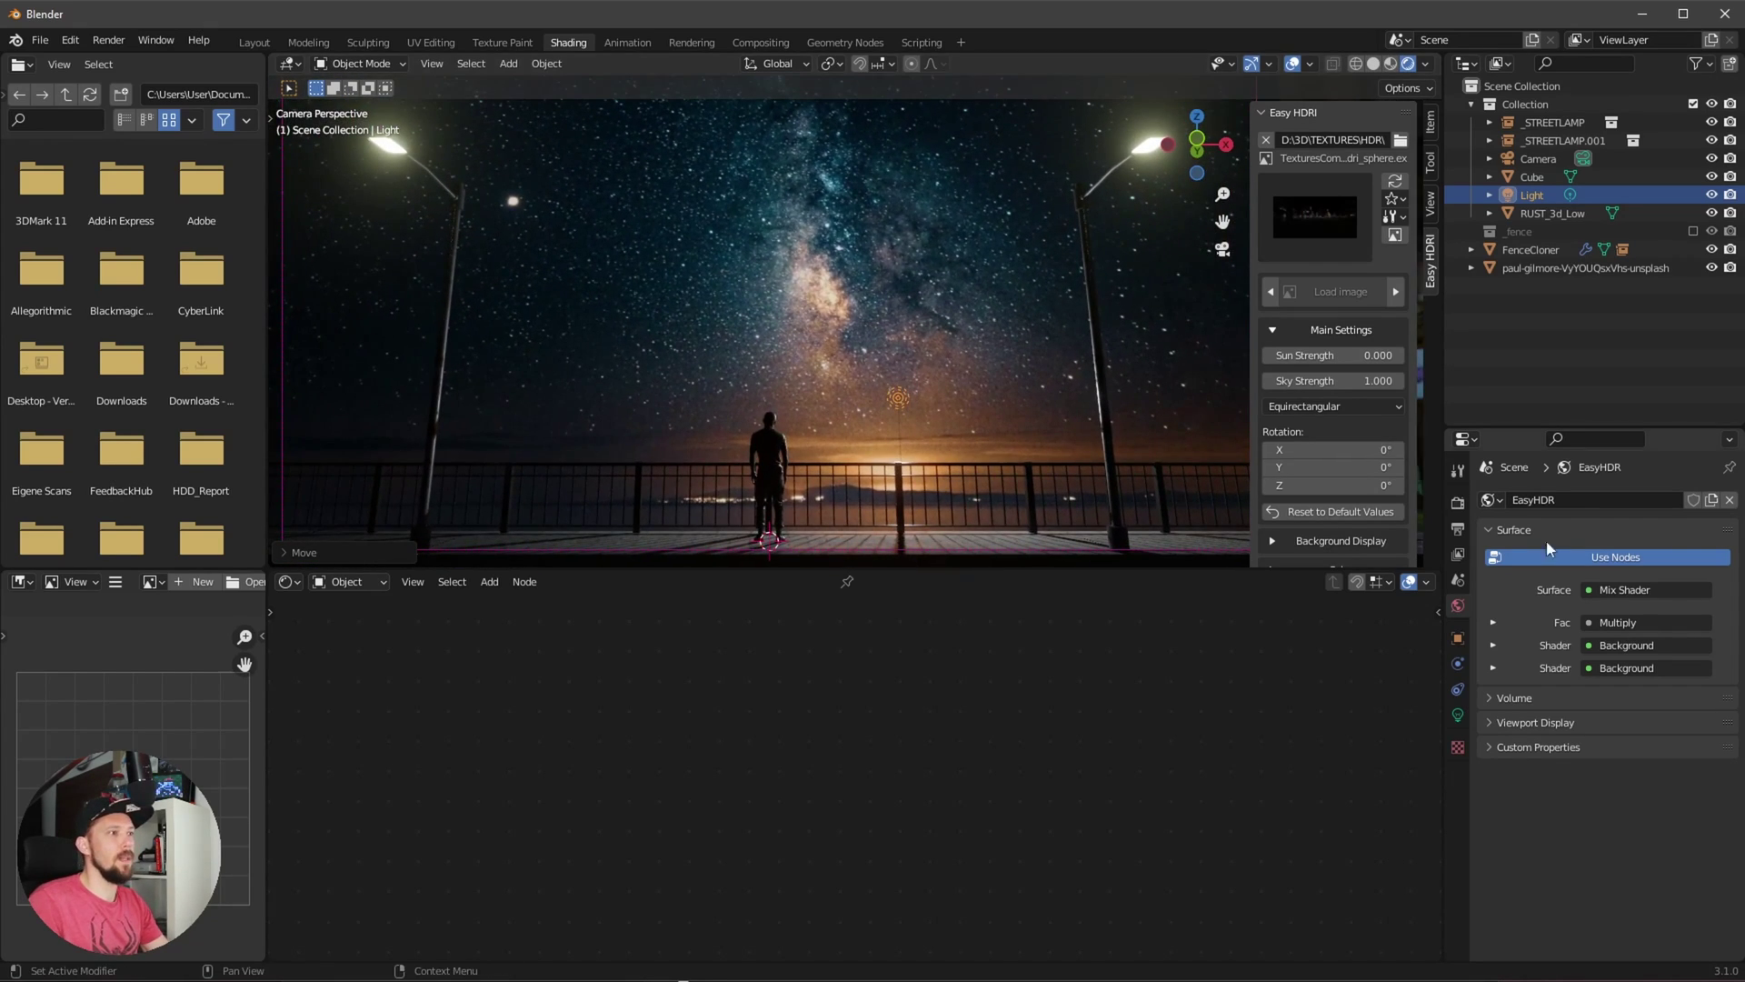
- Change the point light's color to orange and enable contact shadows in its shadow settings
left_click(1458, 714)
left_click(1627, 603)
mouse_move(1615, 425)
left_mouse_down()
mouse_move(1593, 484)
mouse_move(1605, 472)
left_mouse_up()
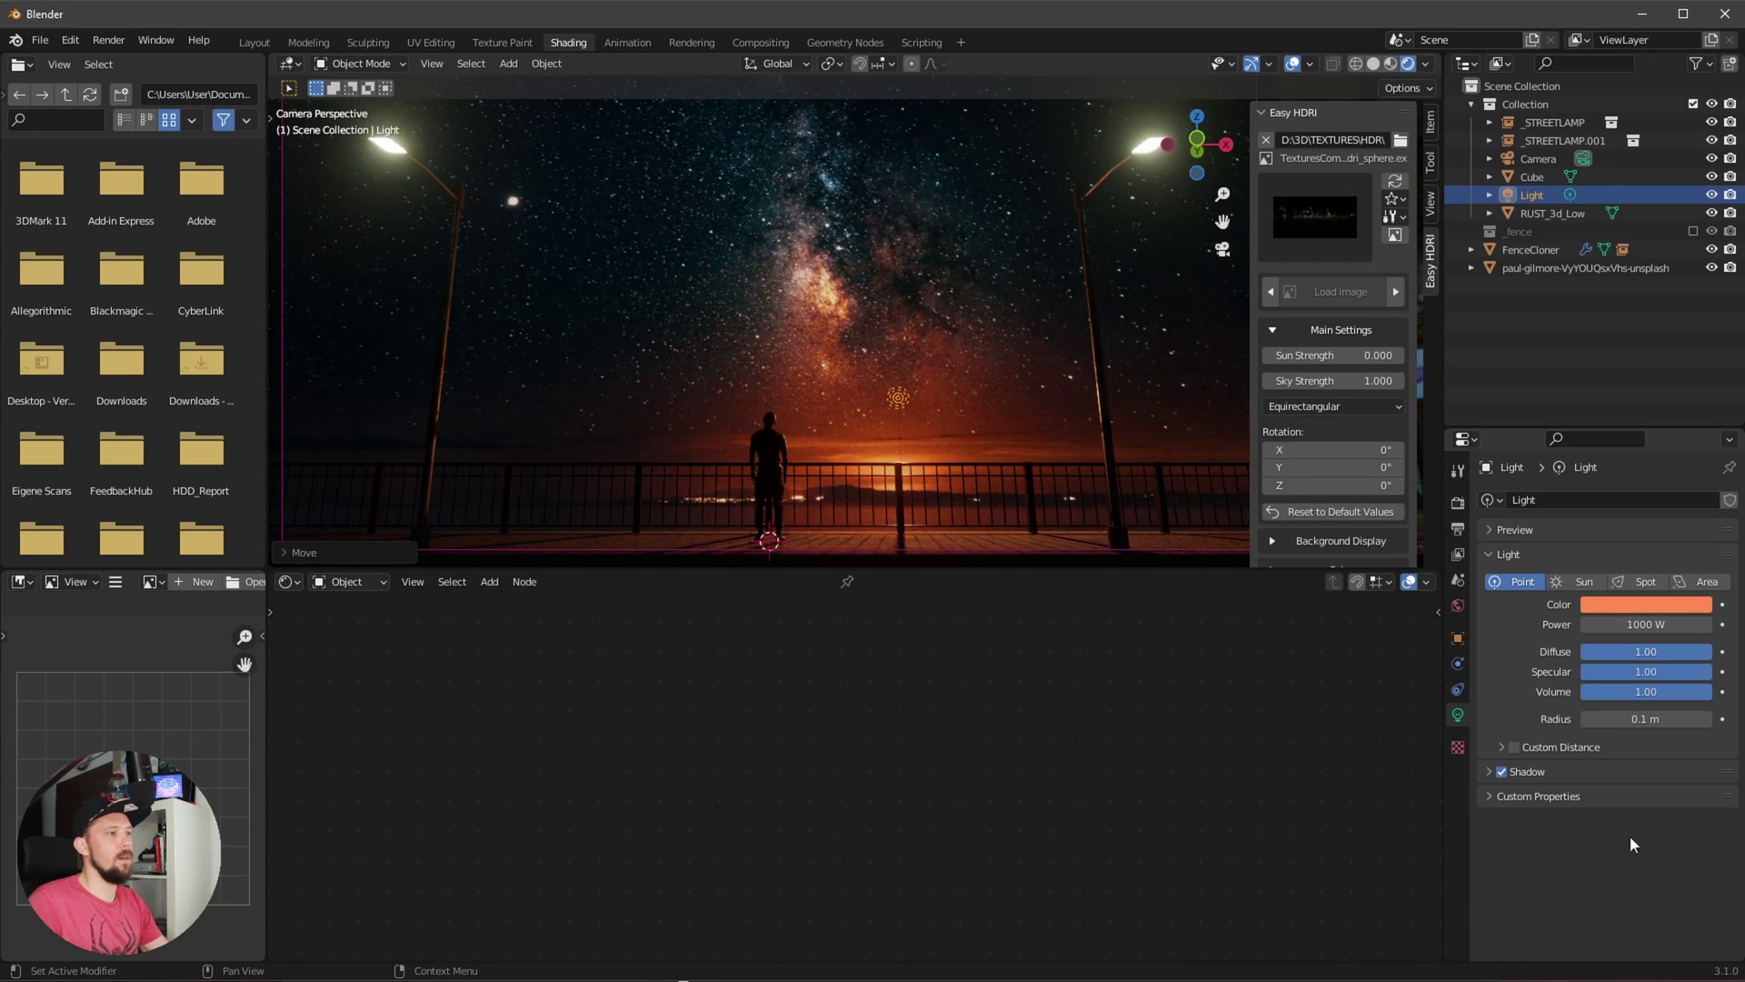
left_click(1488, 771)
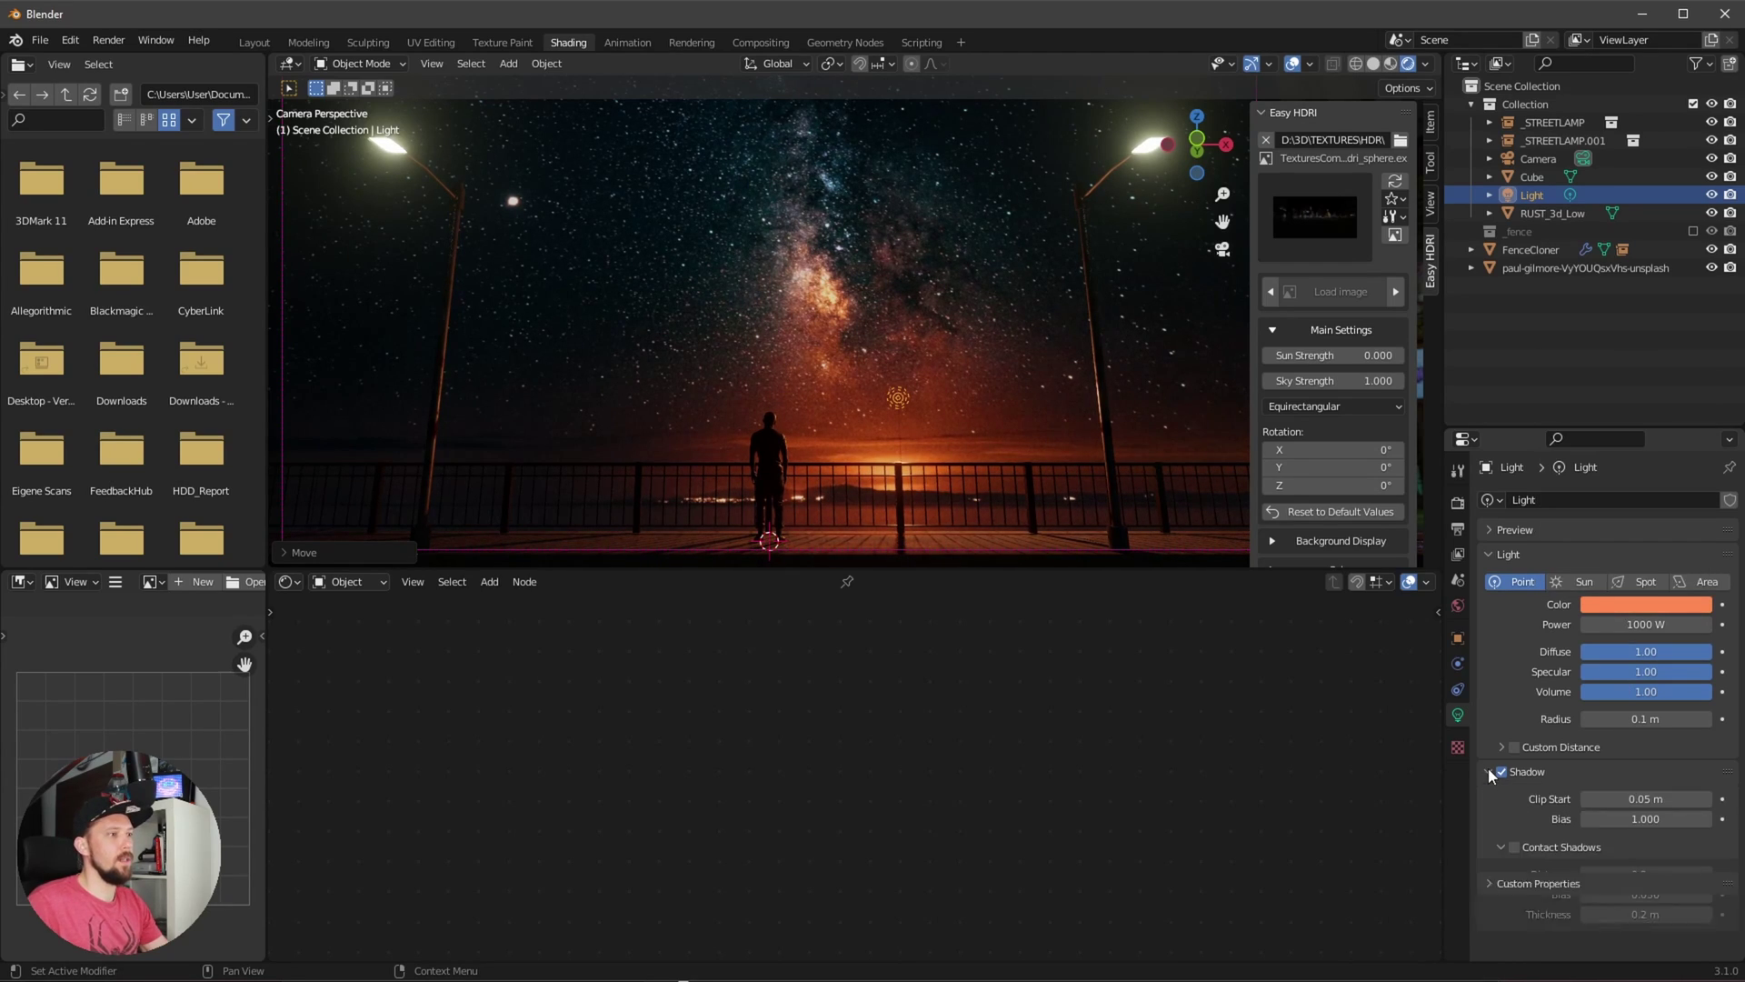
left_click(1513, 847)
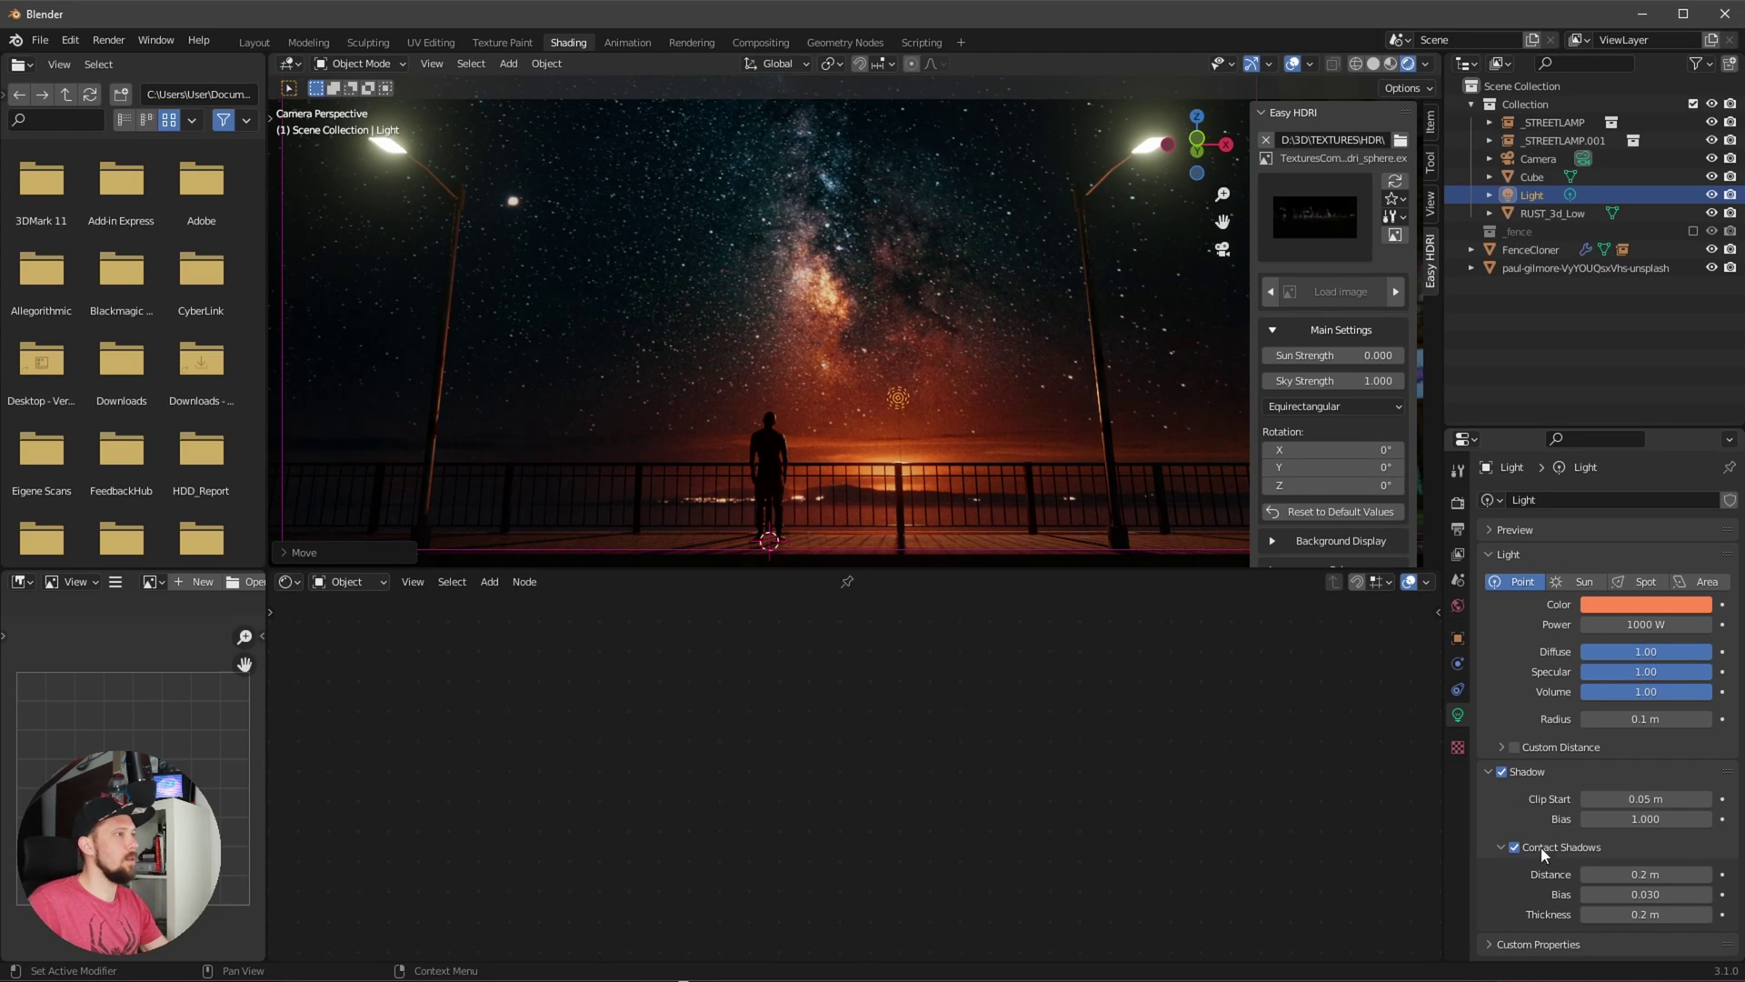
- Hide the Light object briefly and show it again to compare the scene with and without its illumination
left_click(1589, 346)
left_click(1709, 196)
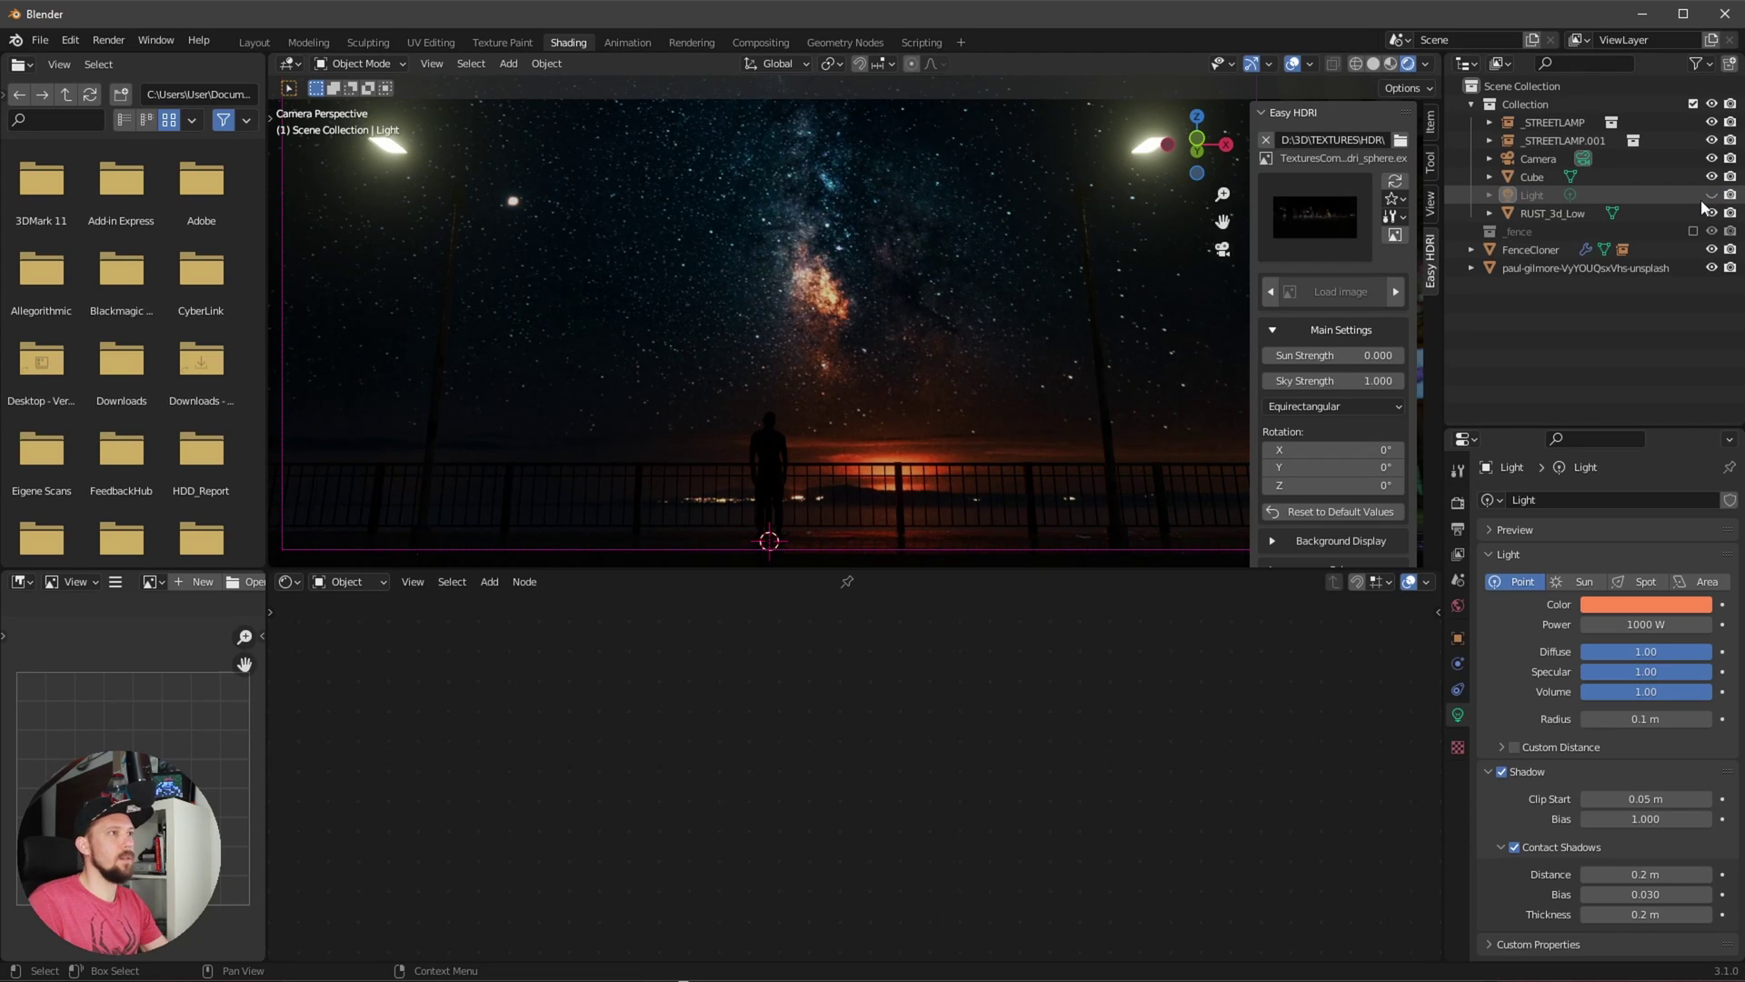
left_click(1711, 195)
- Switch the scene's render engine from Eevee to Cycles
left_click(1458, 503)
left_click(1623, 499)
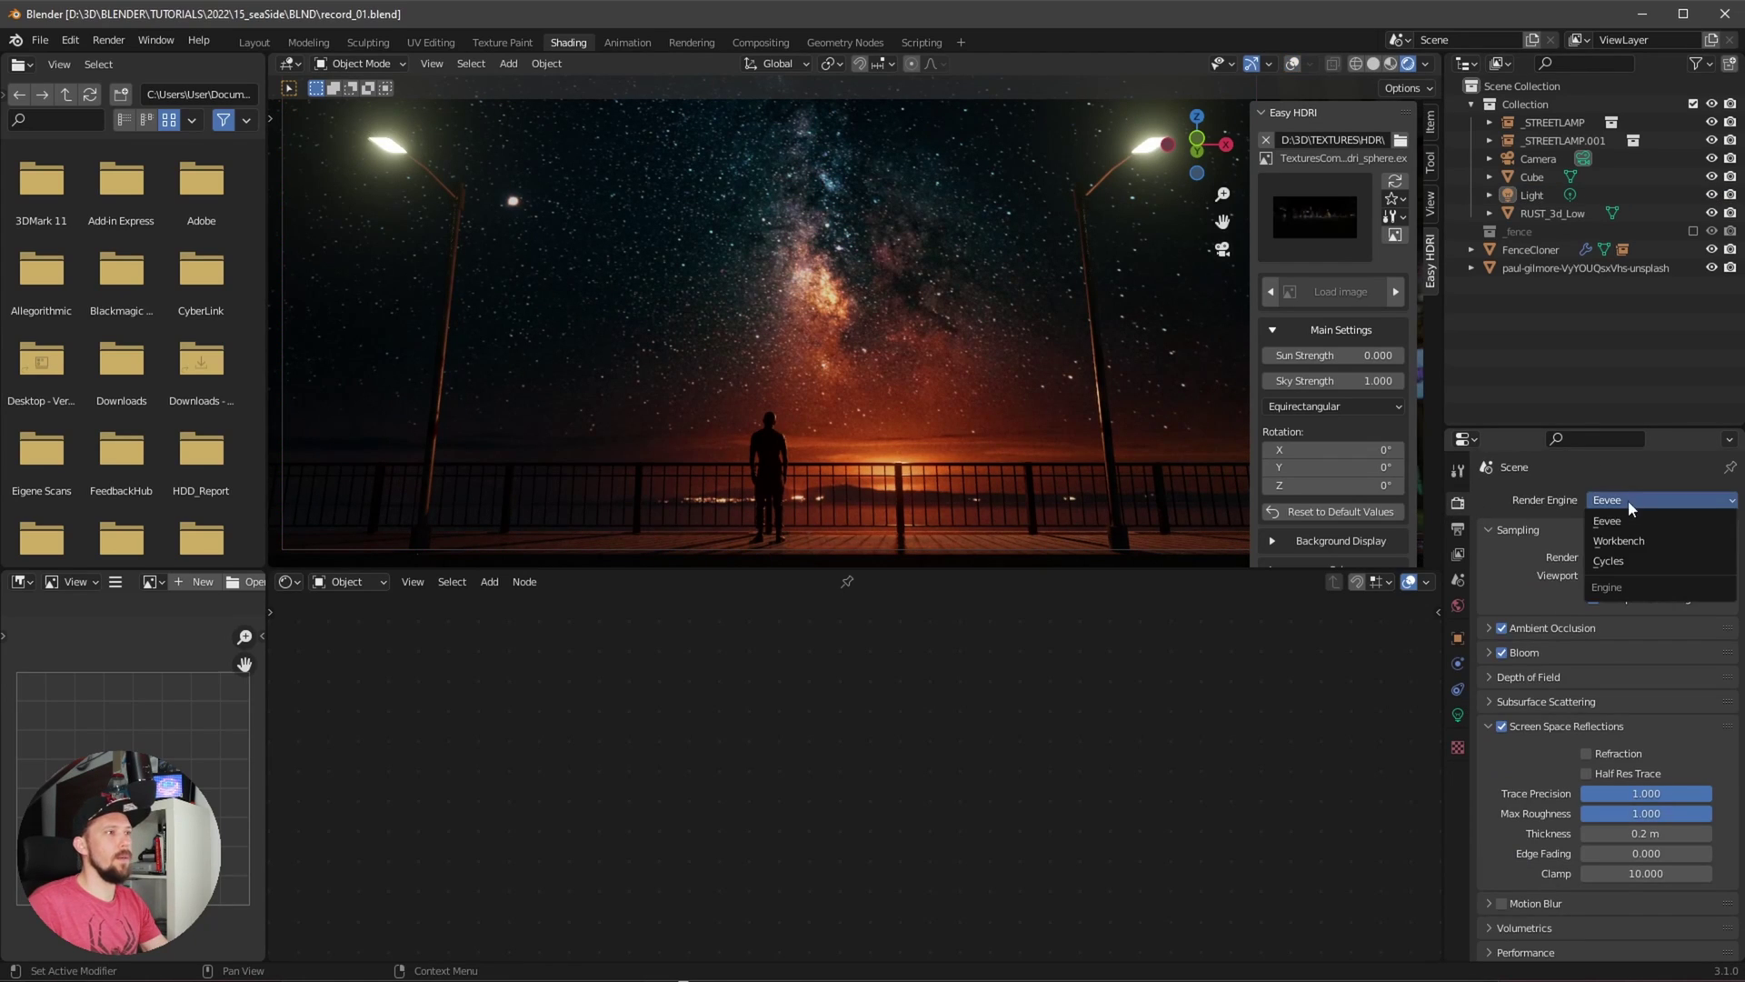
left_click(1652, 562)
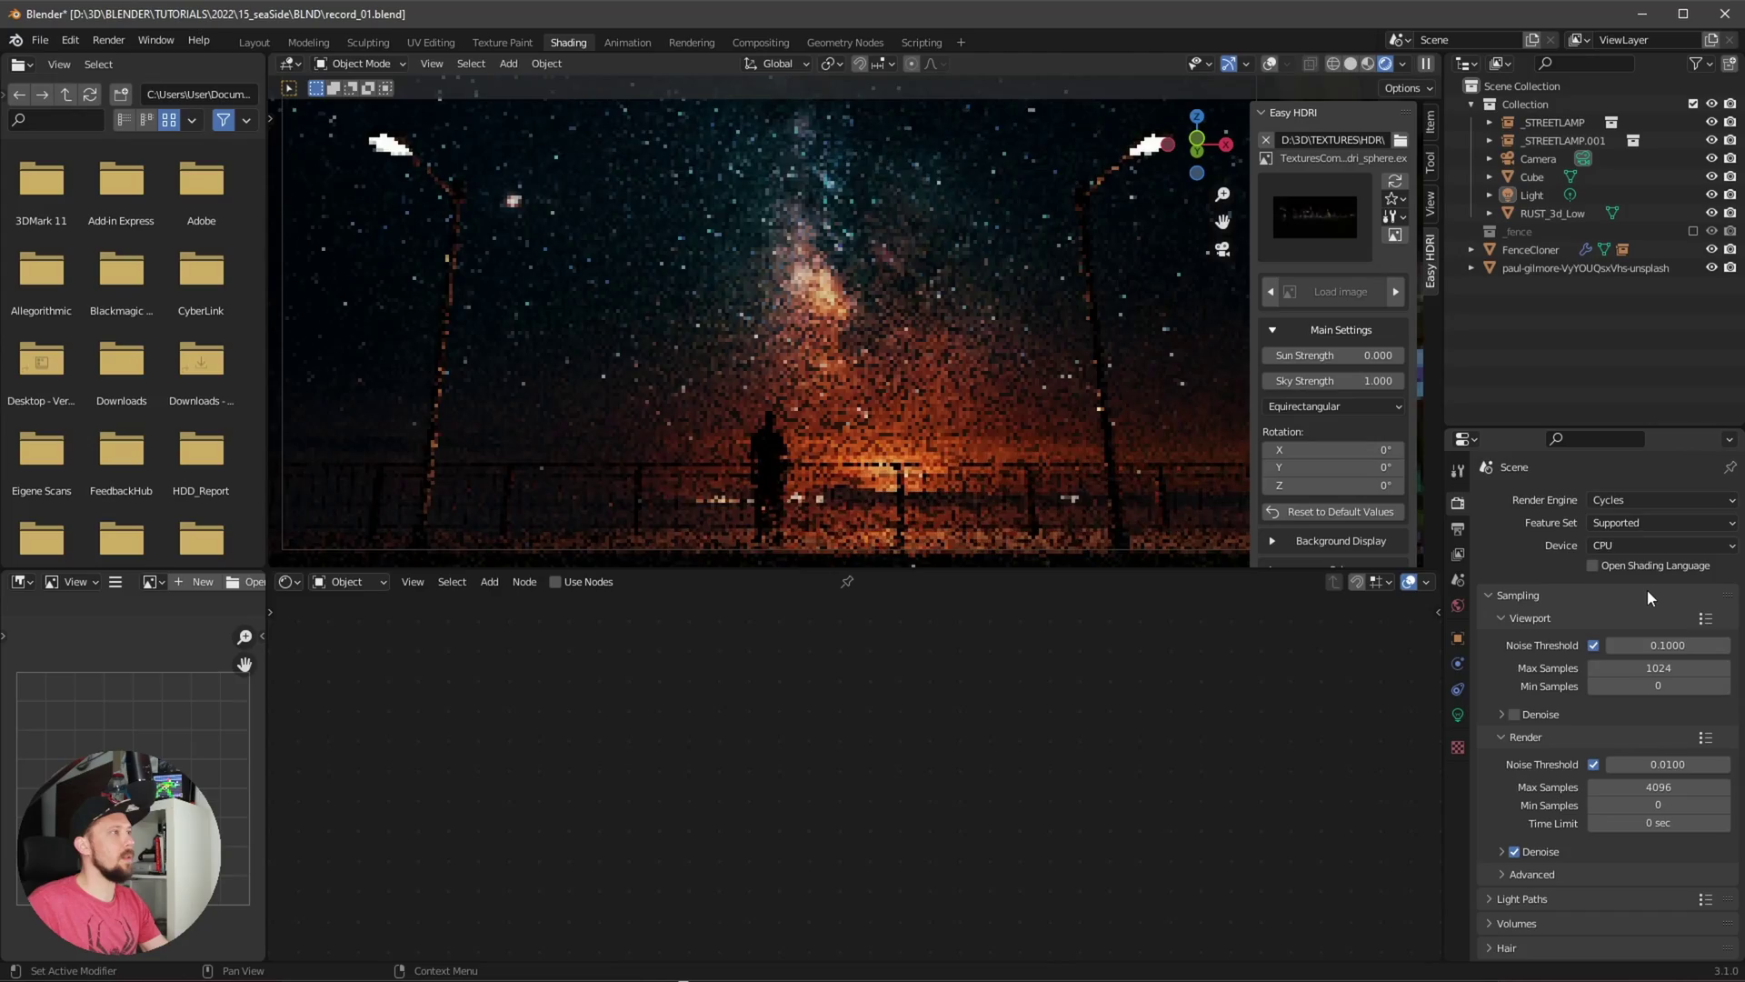